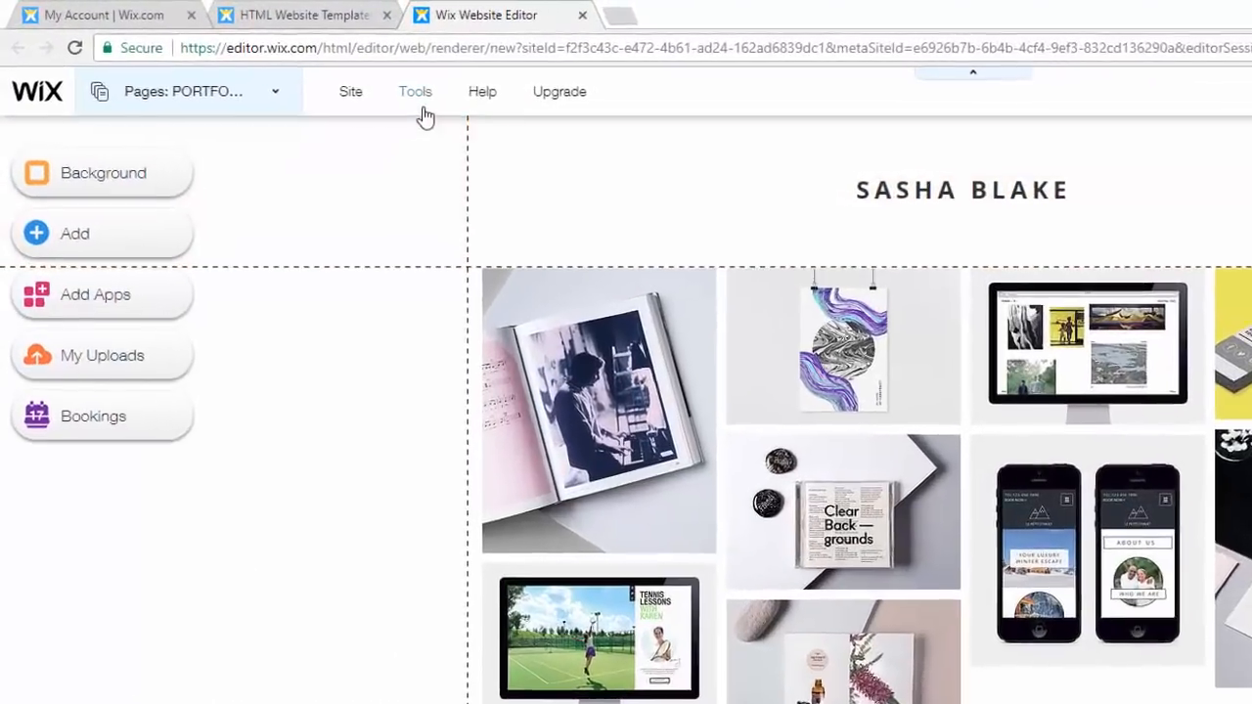
- Enable Developer Tools in the editor and close the Wix Code welcome window
left_click(273, 67)
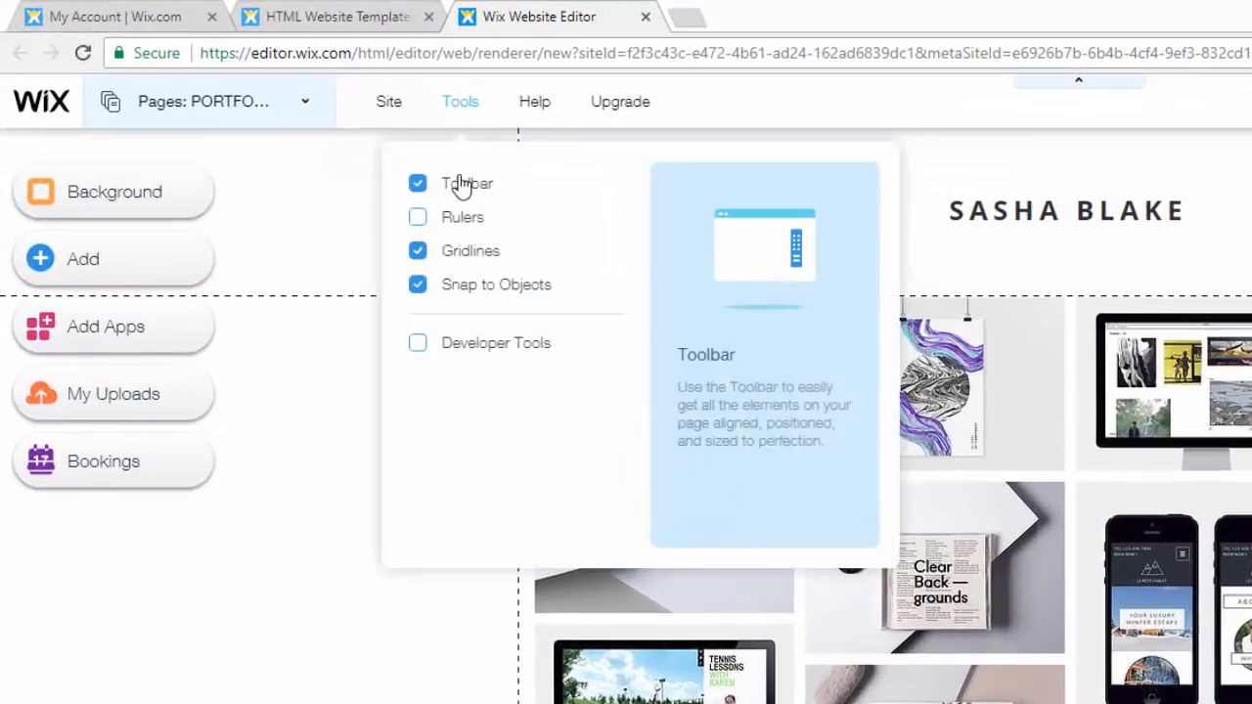
left_click(419, 344)
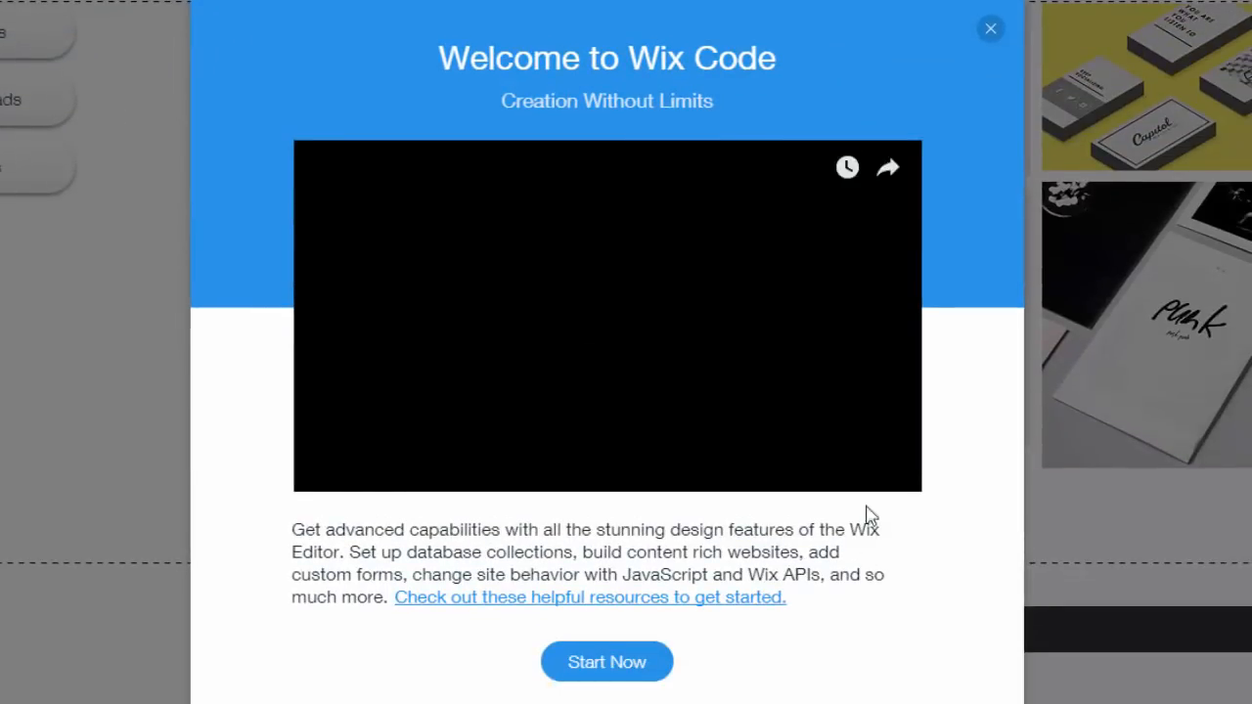
left_click(990, 27)
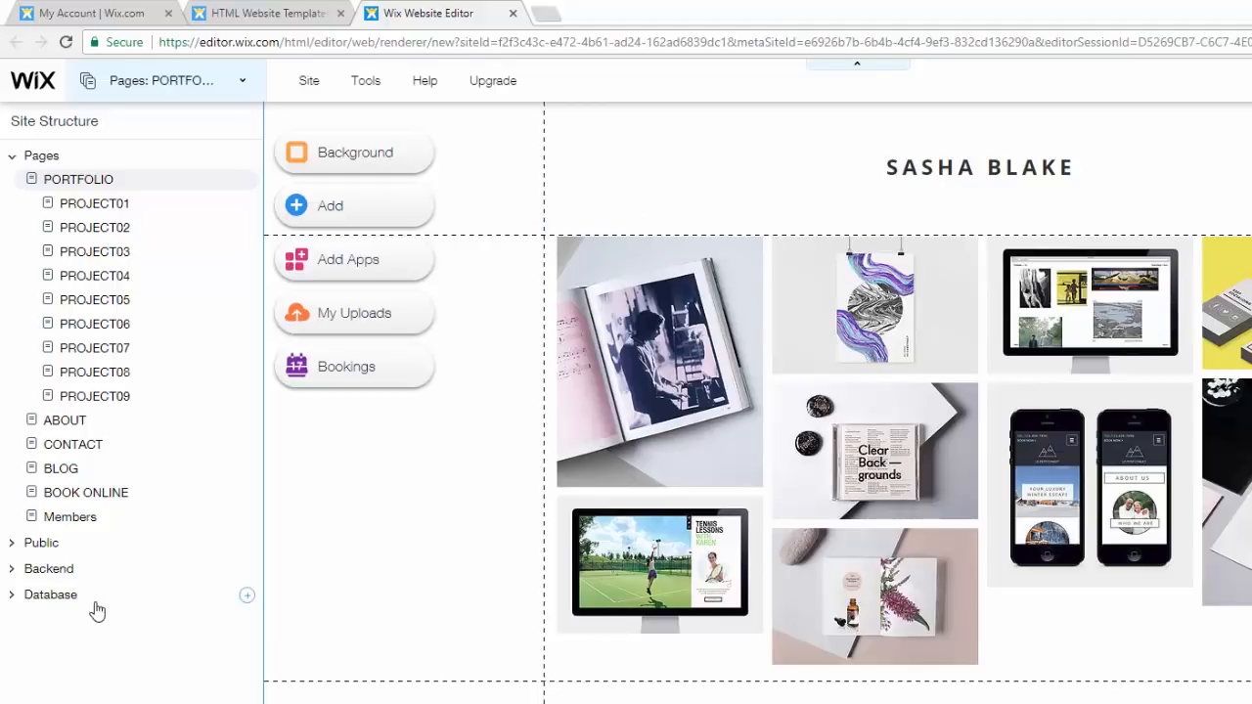
- Start a new database collection and name it ProfileInfo
left_click(249, 599)
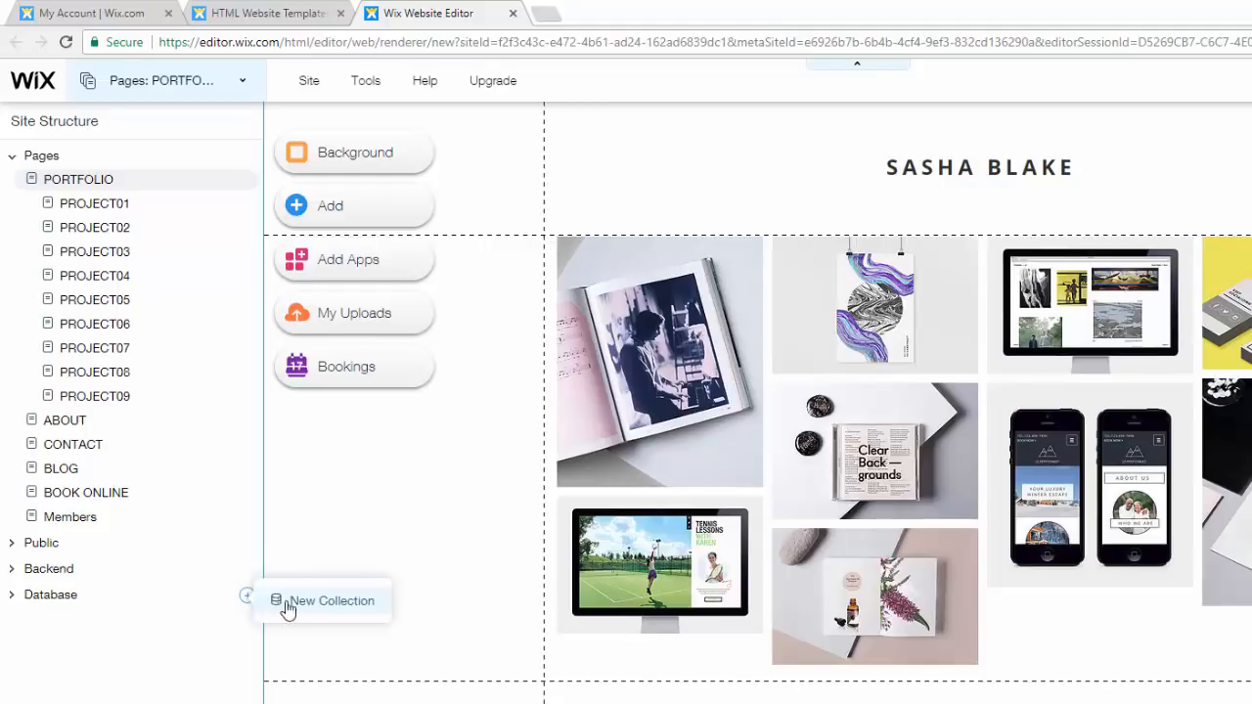
left_click(288, 608)
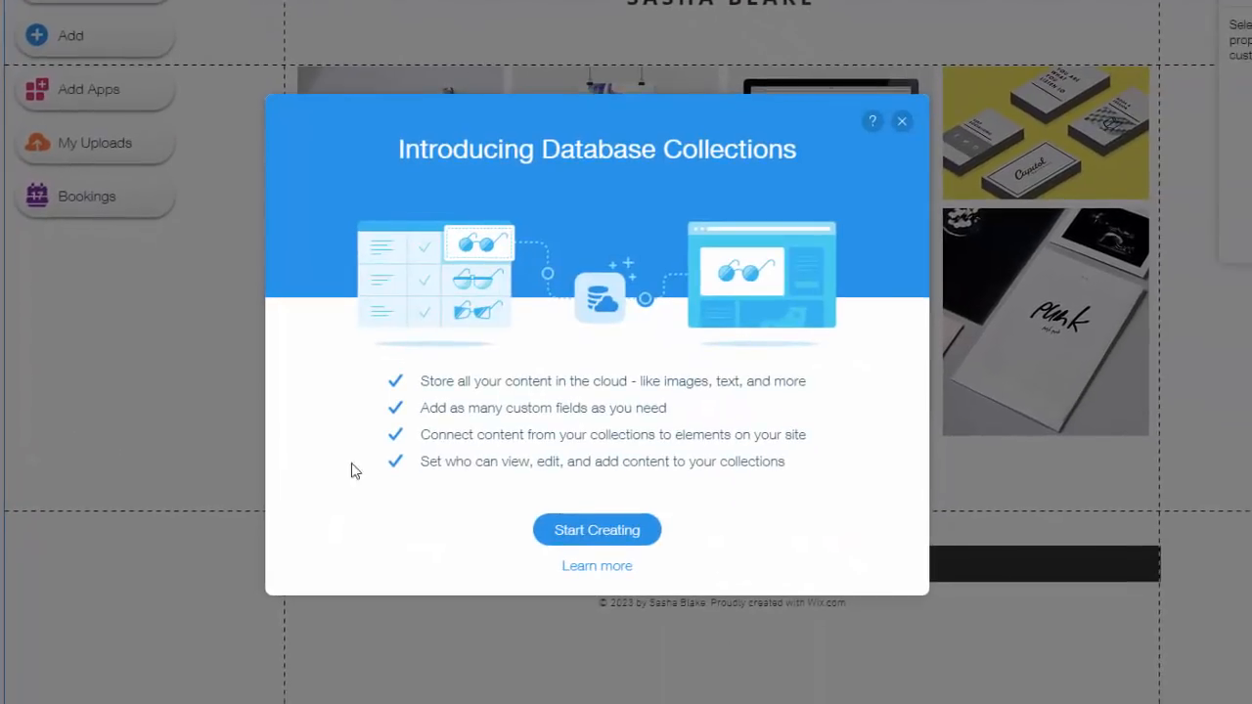
left_click(610, 527)
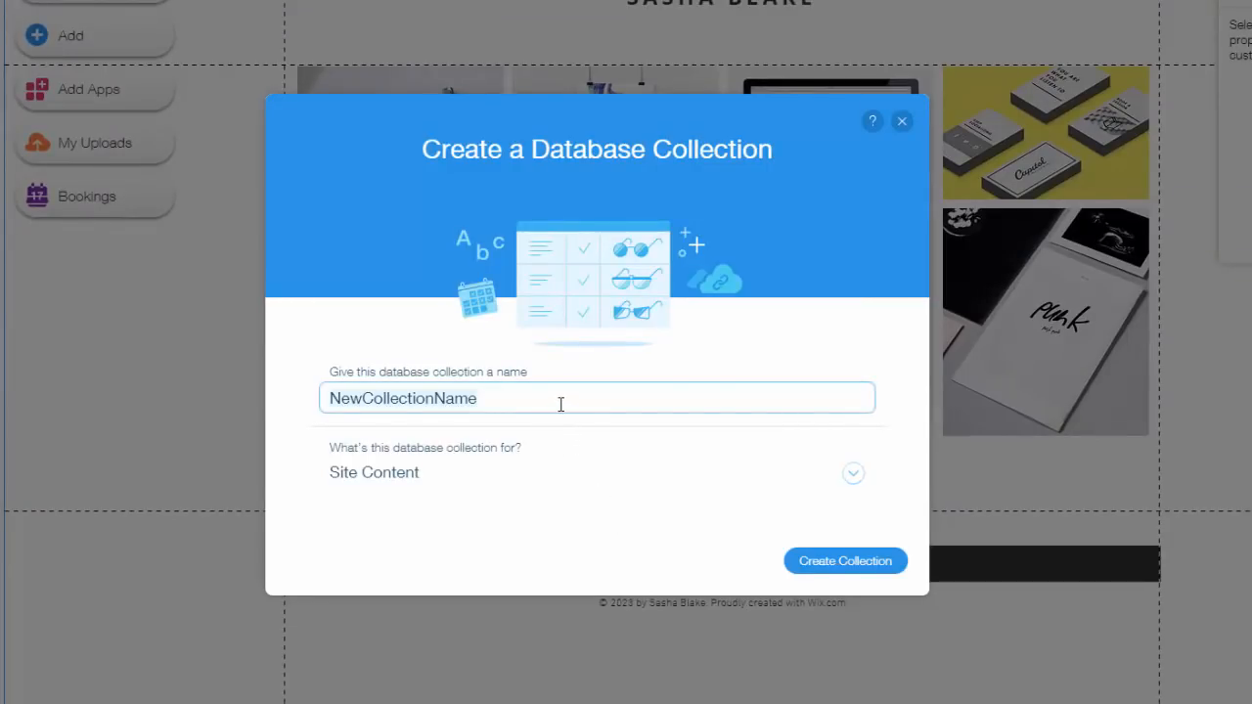
key("BackSpace")
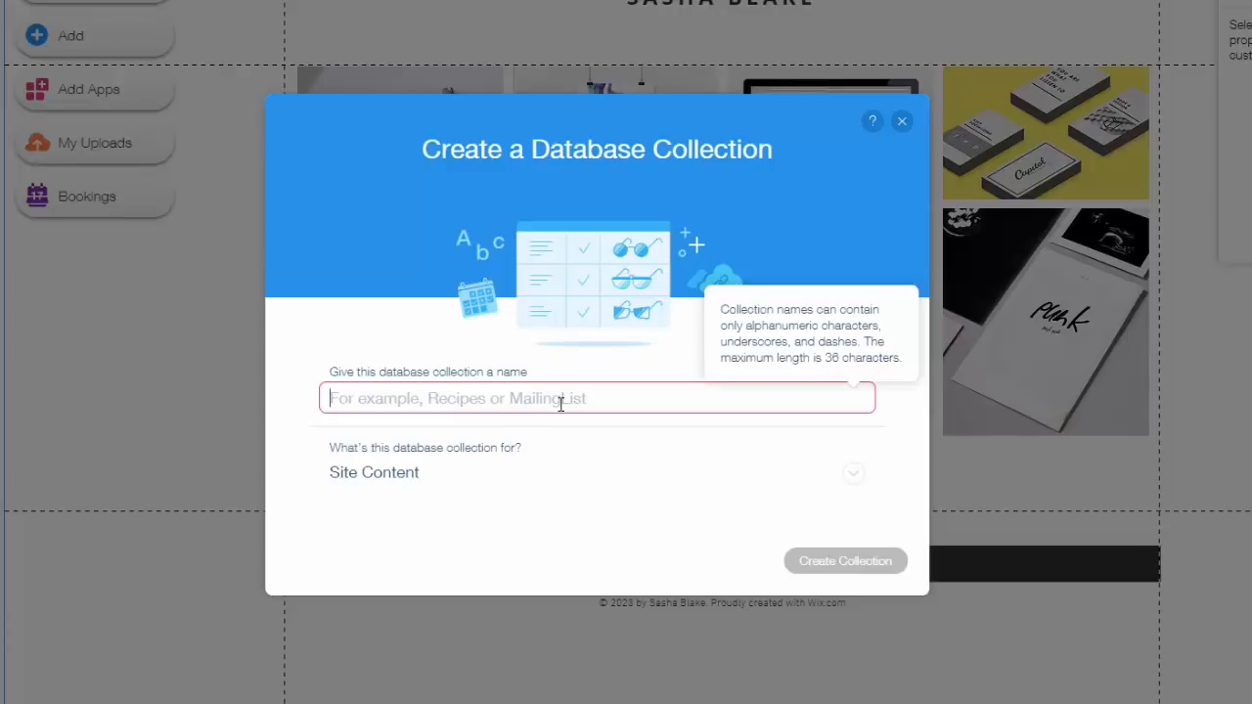
type("ProfileInfo")
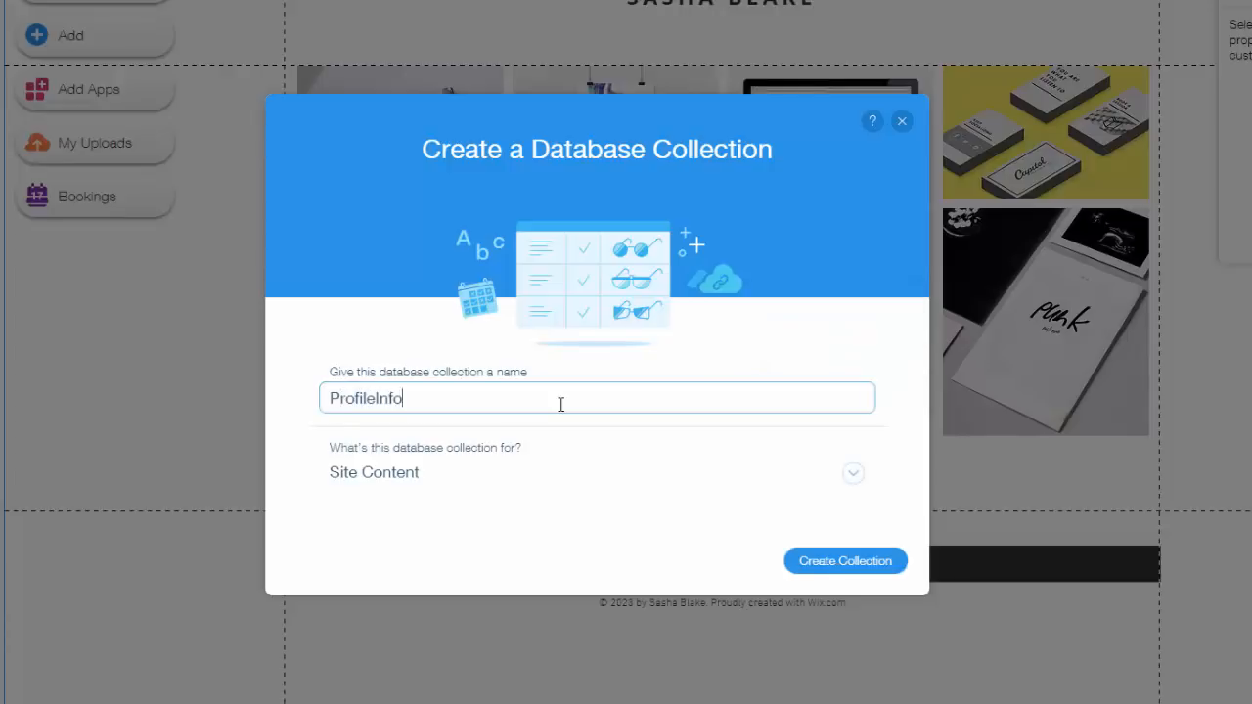
- Set the collection's purpose to Form Submission and create the collection
left_click(419, 476)
scroll(423, 477, "down", 1)
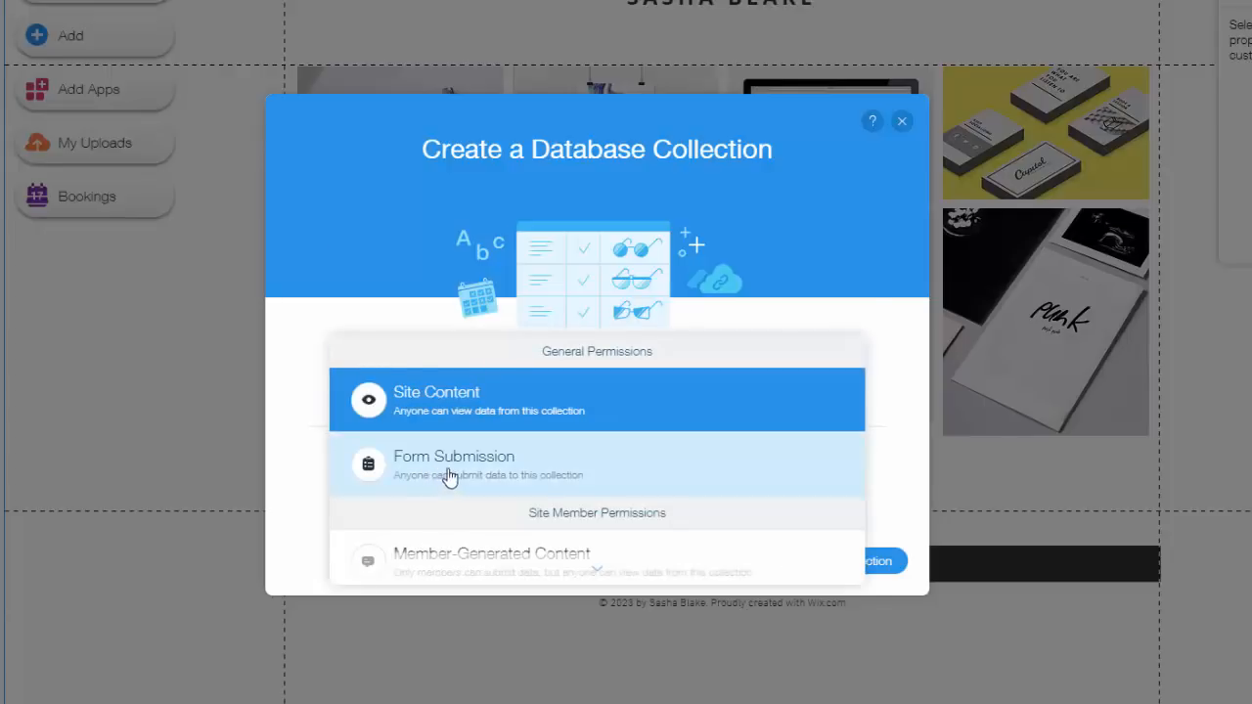
scroll(445, 474, "down", 1)
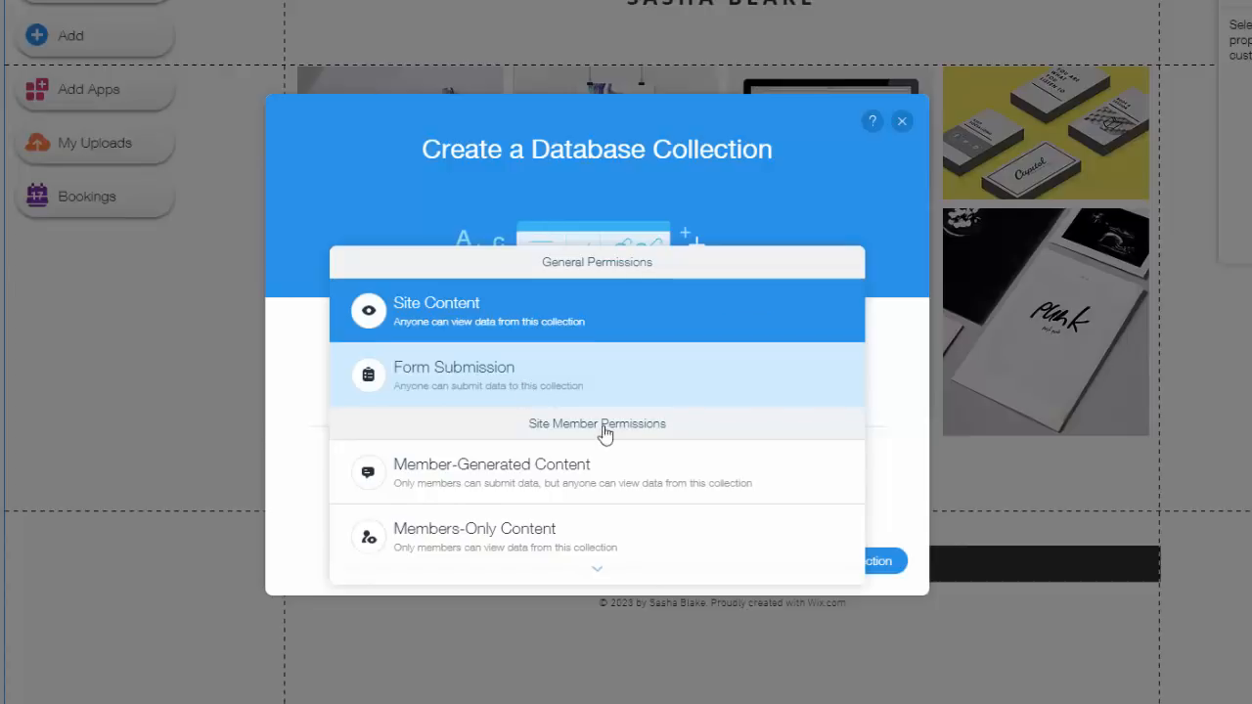
scroll(607, 428, "down", 3)
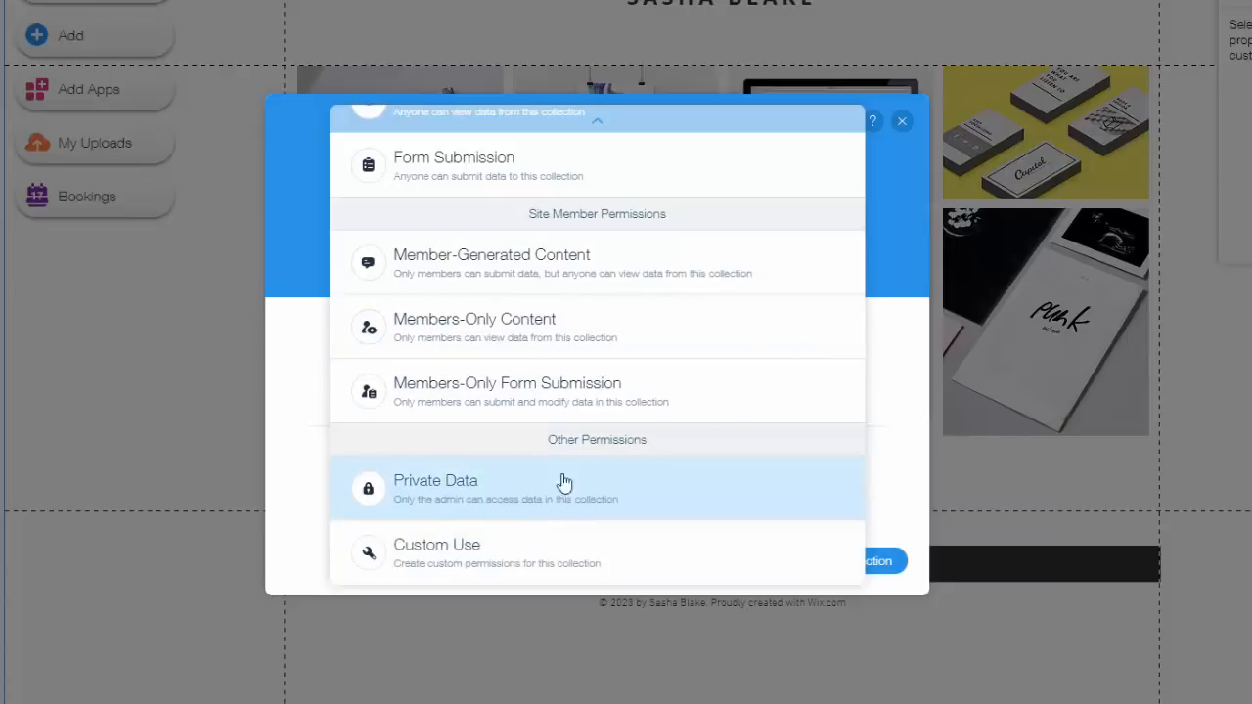
scroll(620, 372, "up", 1)
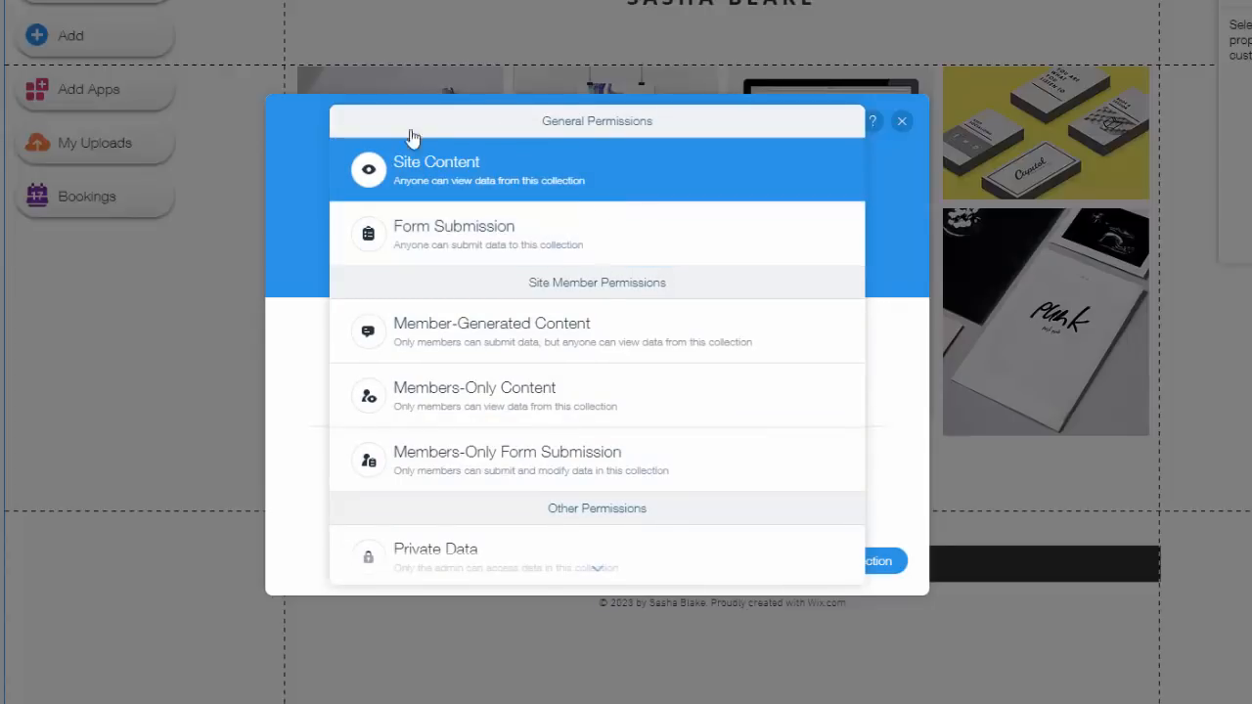
left_click(593, 254)
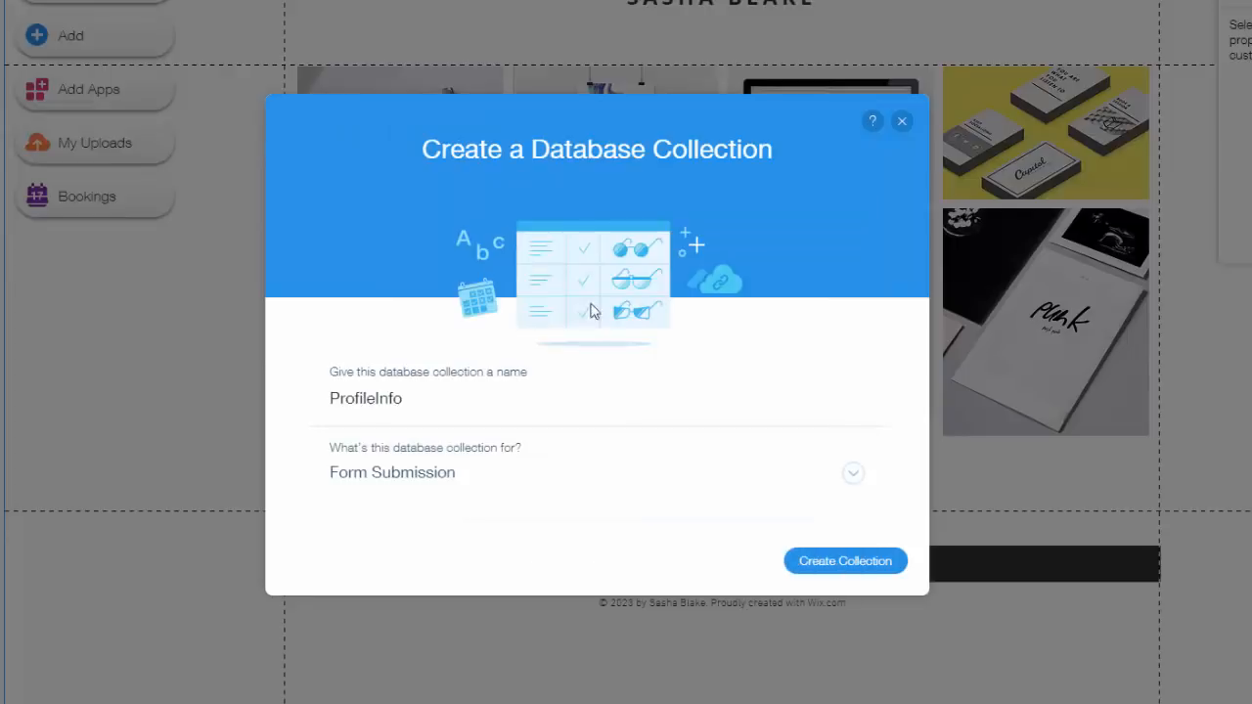
left_click(848, 560)
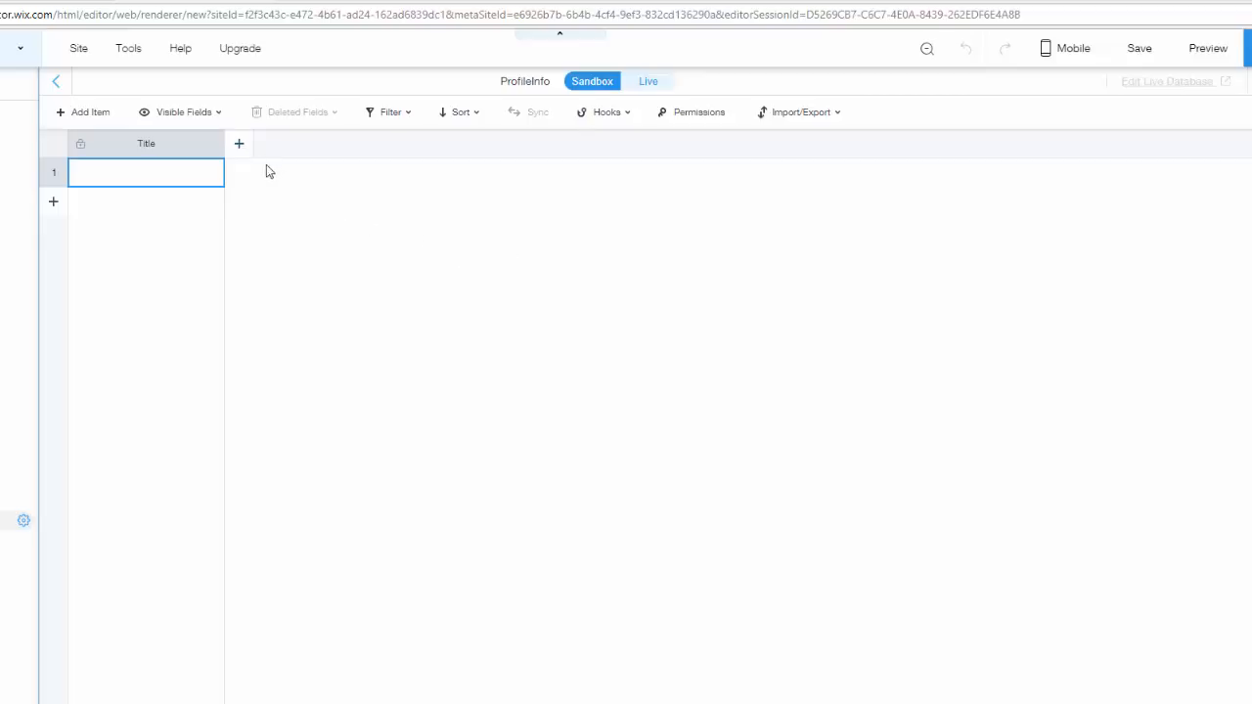
- Add a Text field named FirstName to the ProfileInfo collection
left_click(244, 152)
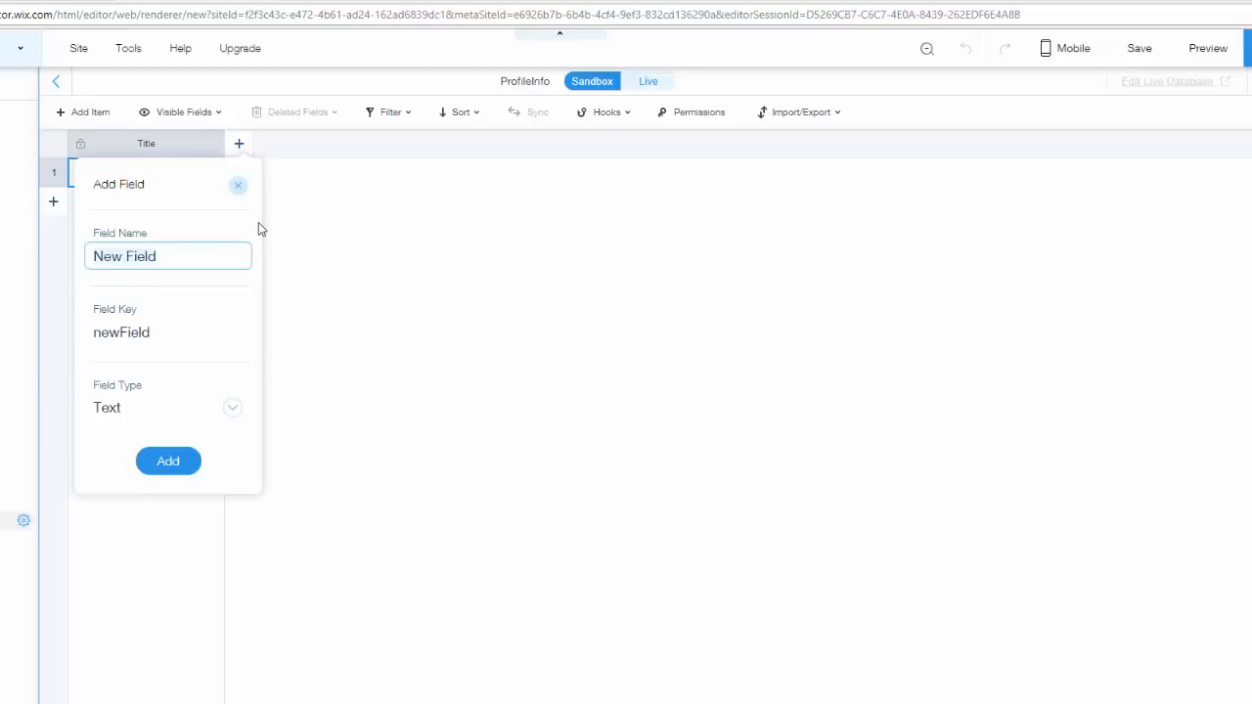
key("BackSpace")
type("F")
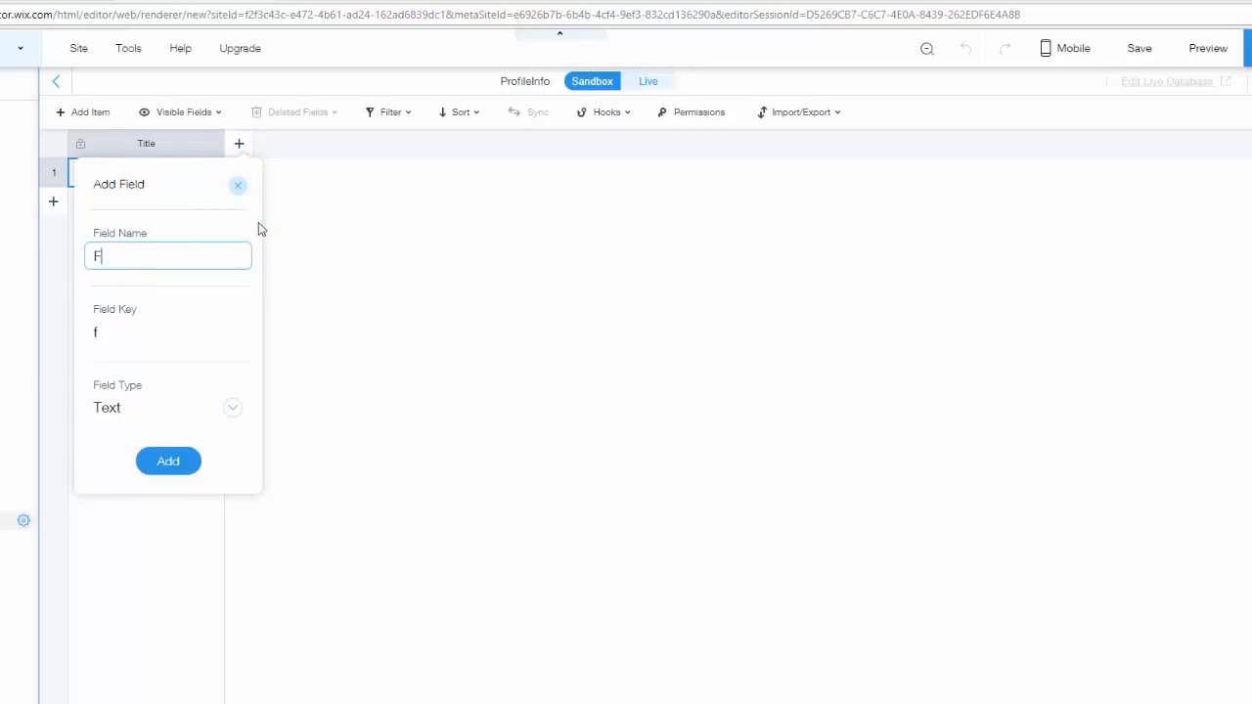
type("irstNam")
key("BackSpace")
key("BackSpace")
key("BackSpace")
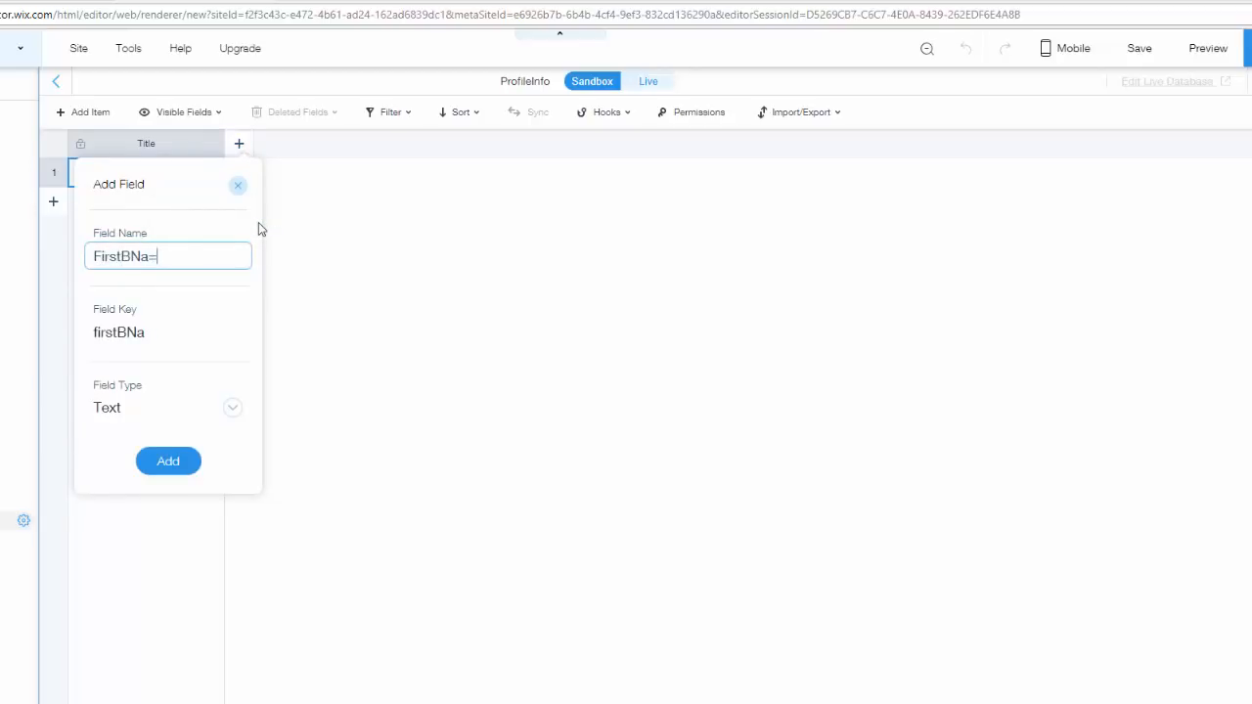
type("Name")
left_click(123, 407)
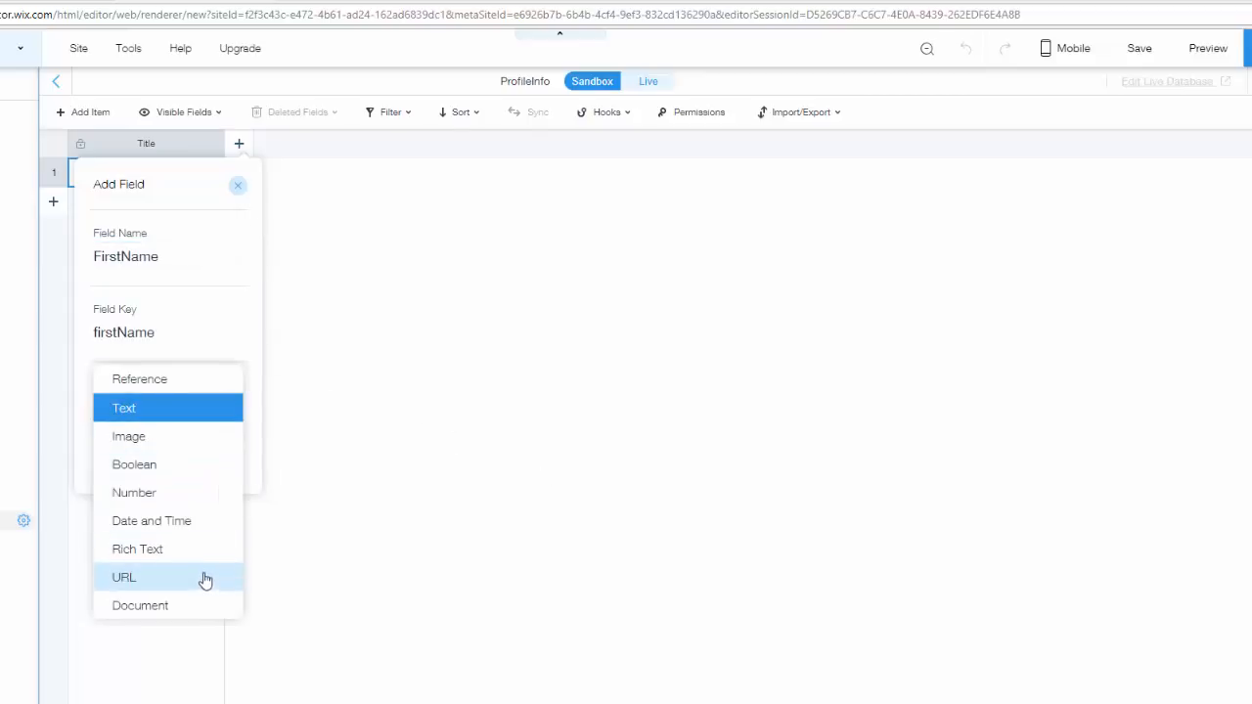
left_click(154, 415)
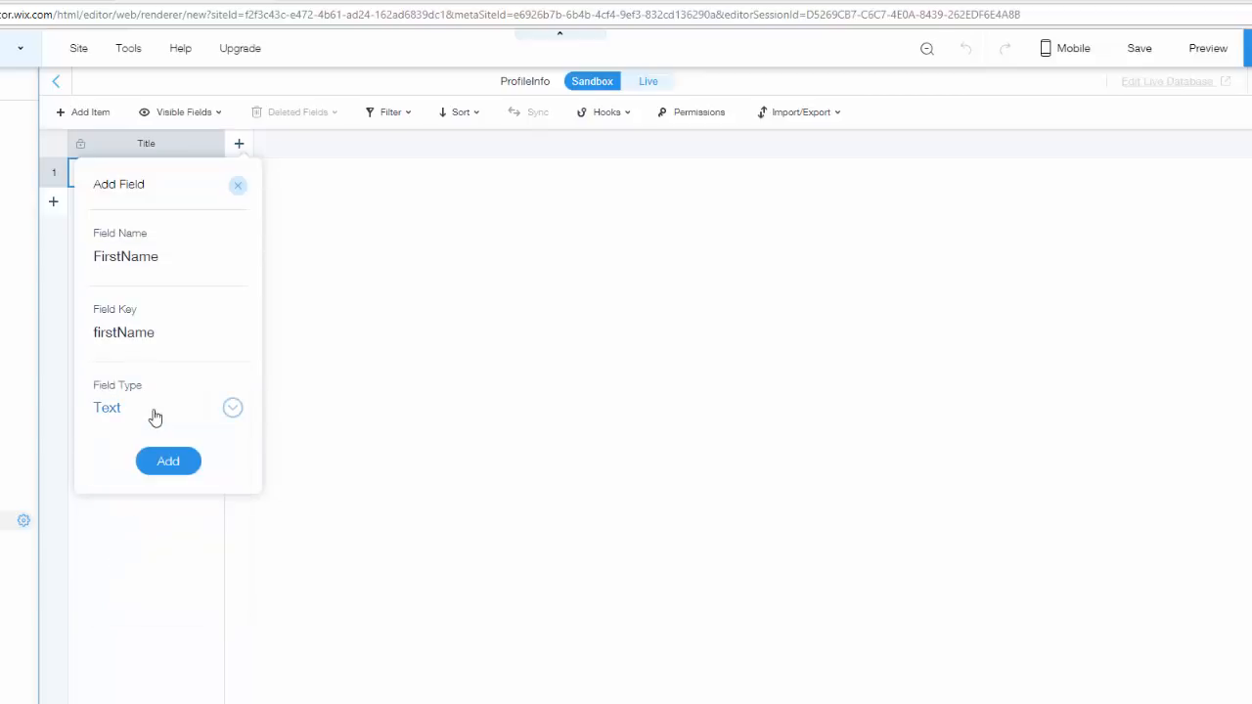
left_click(172, 461)
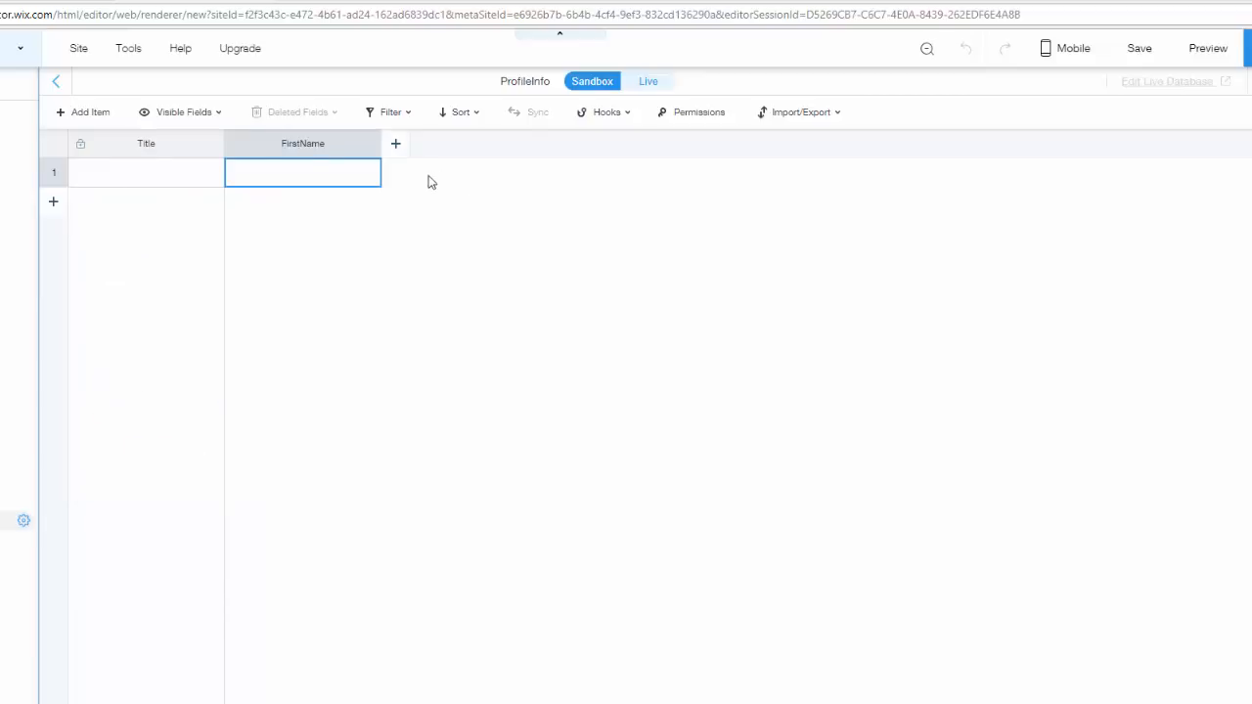
- Add a Text field named LastName to the collection
left_click(397, 145)
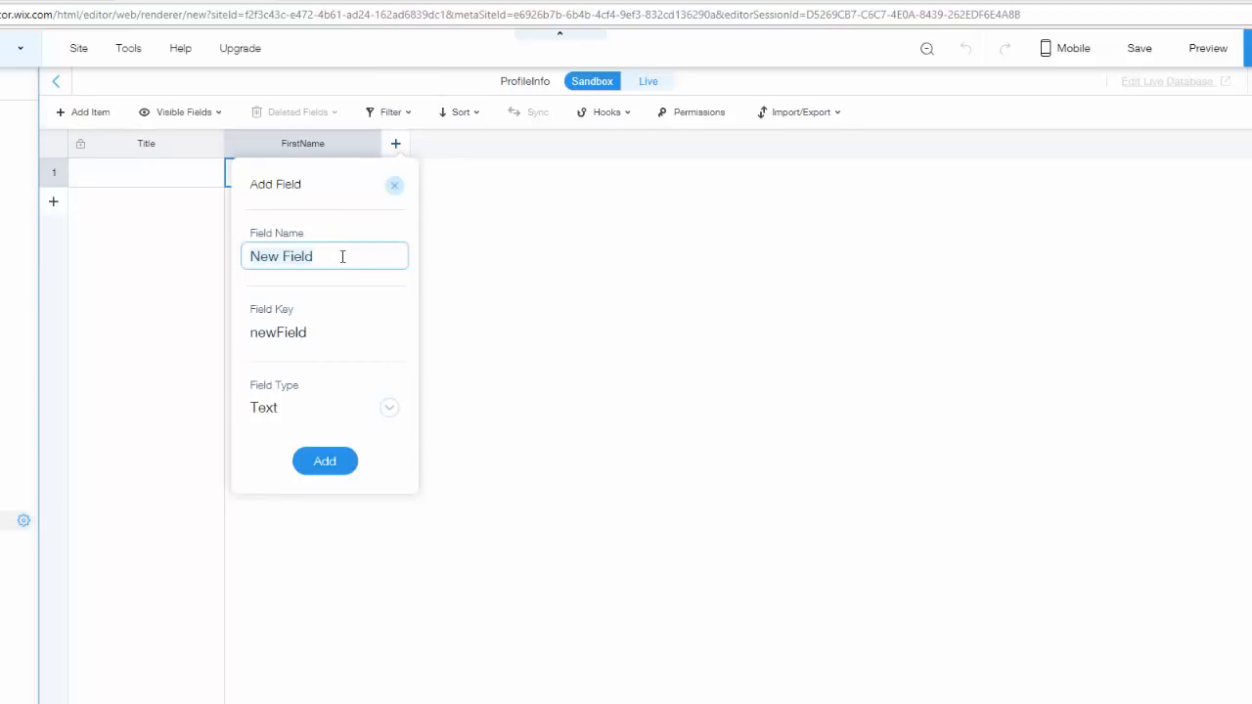
key("BackSpace")
type("LastNamne")
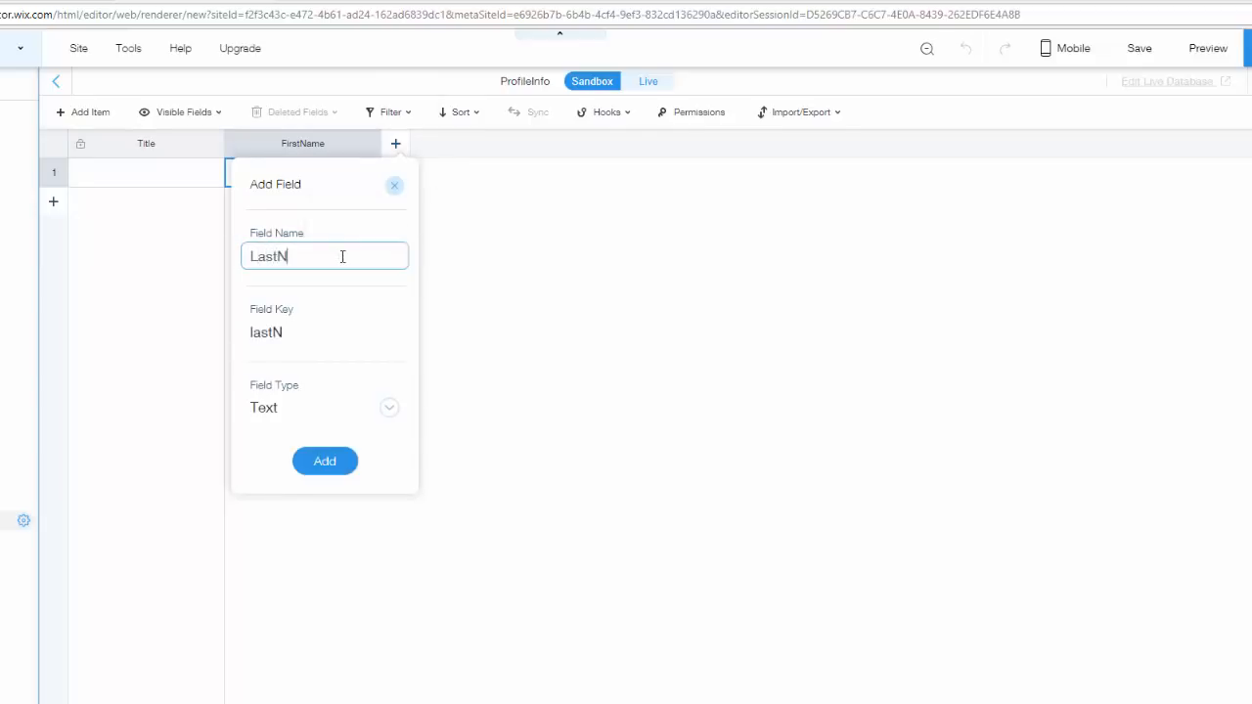
key("BackSpace")
key("BackSpace")
type("e")
mouse_move(277, 335)
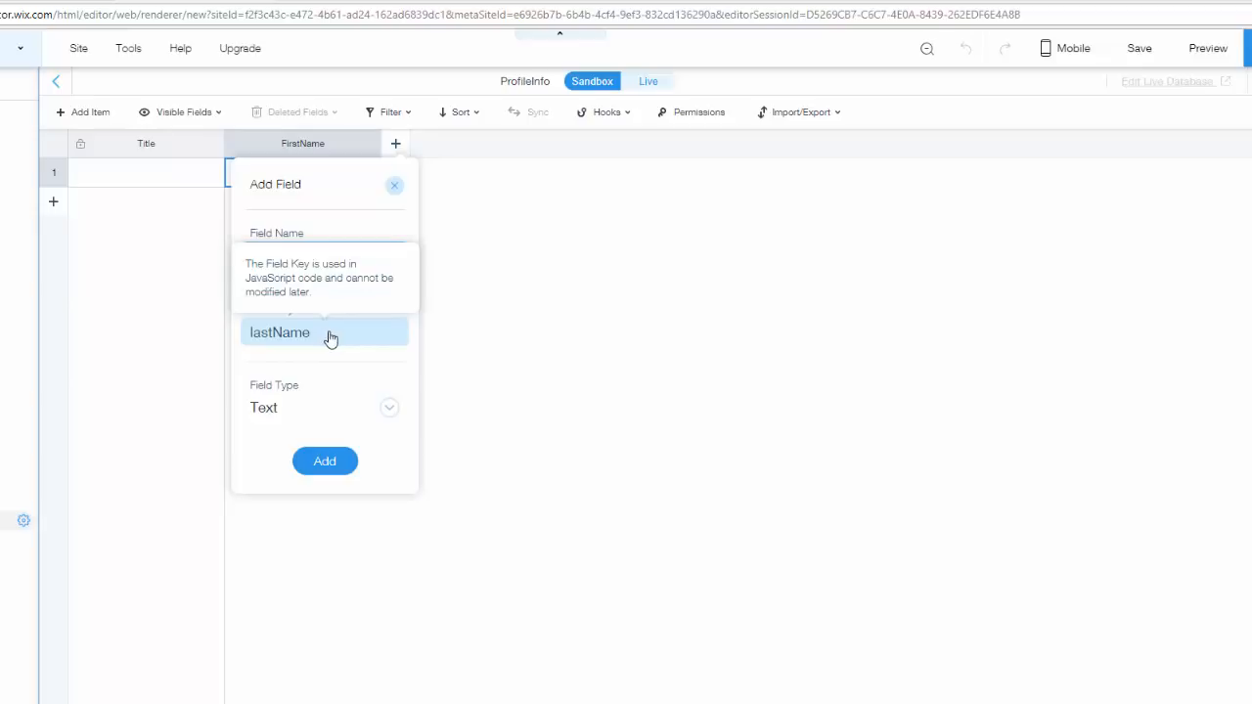
left_click(329, 465)
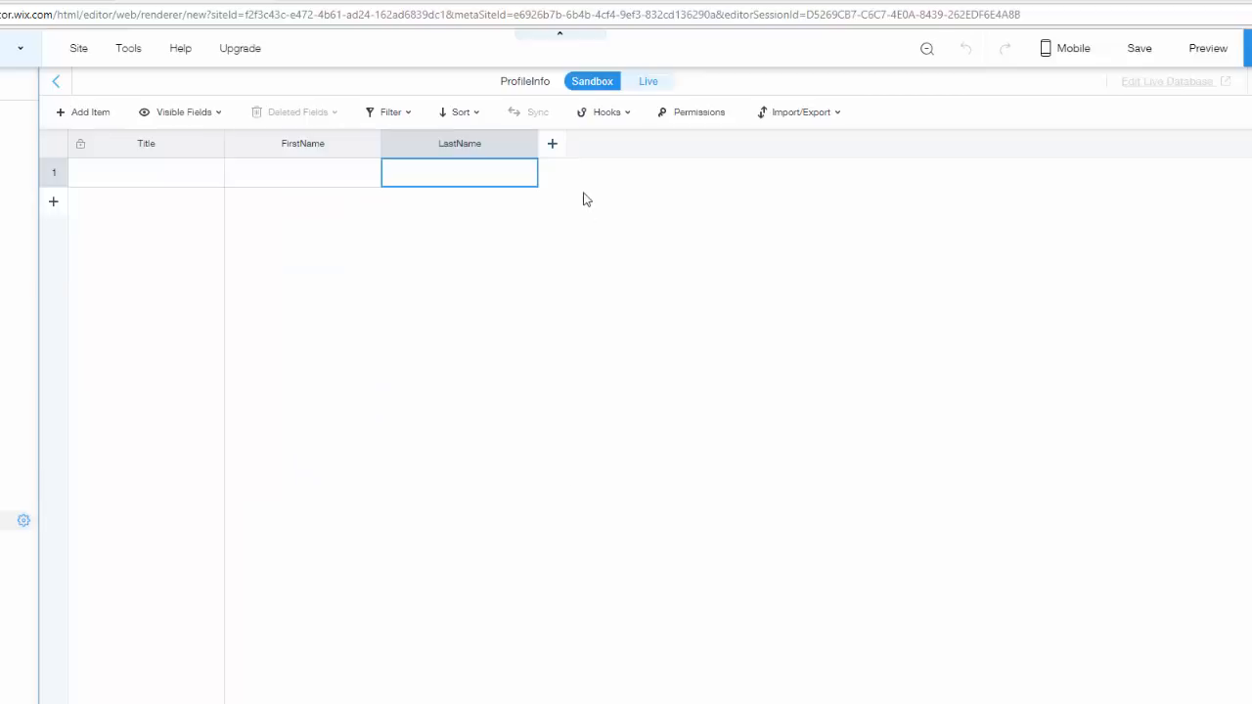
- Add an Image field named ProfilePicture to the collection
left_click(568, 148)
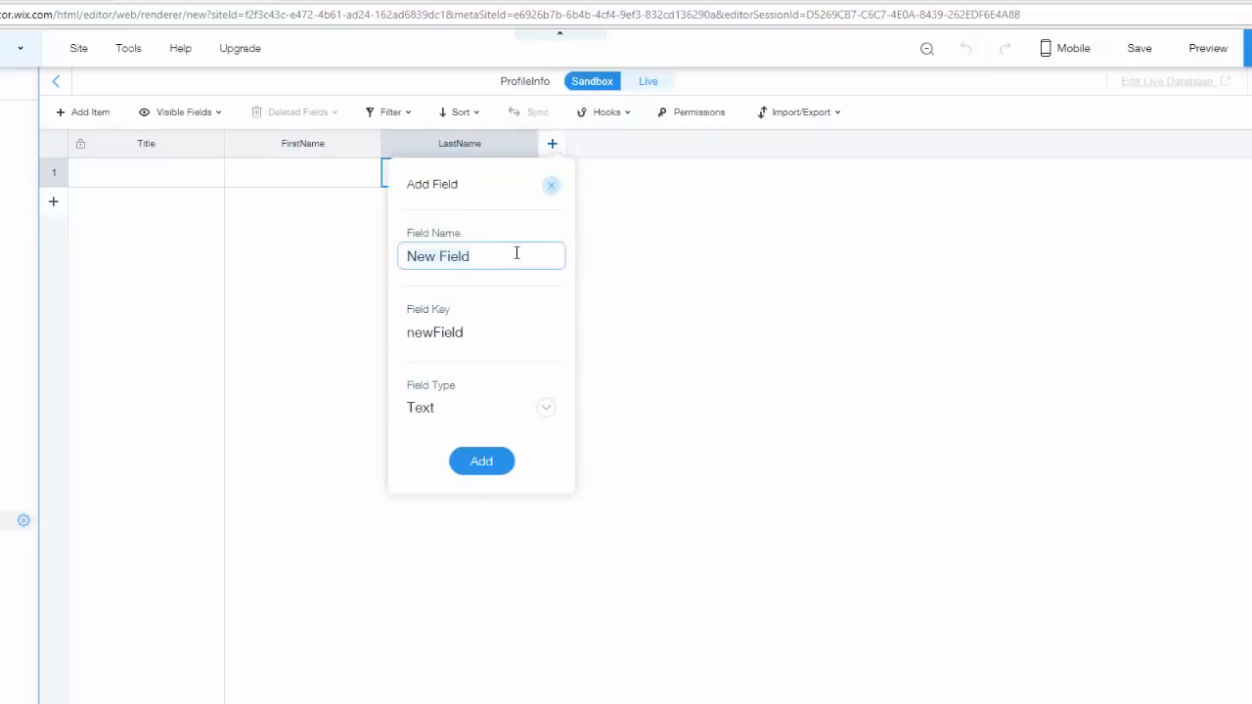
key("BackSpace")
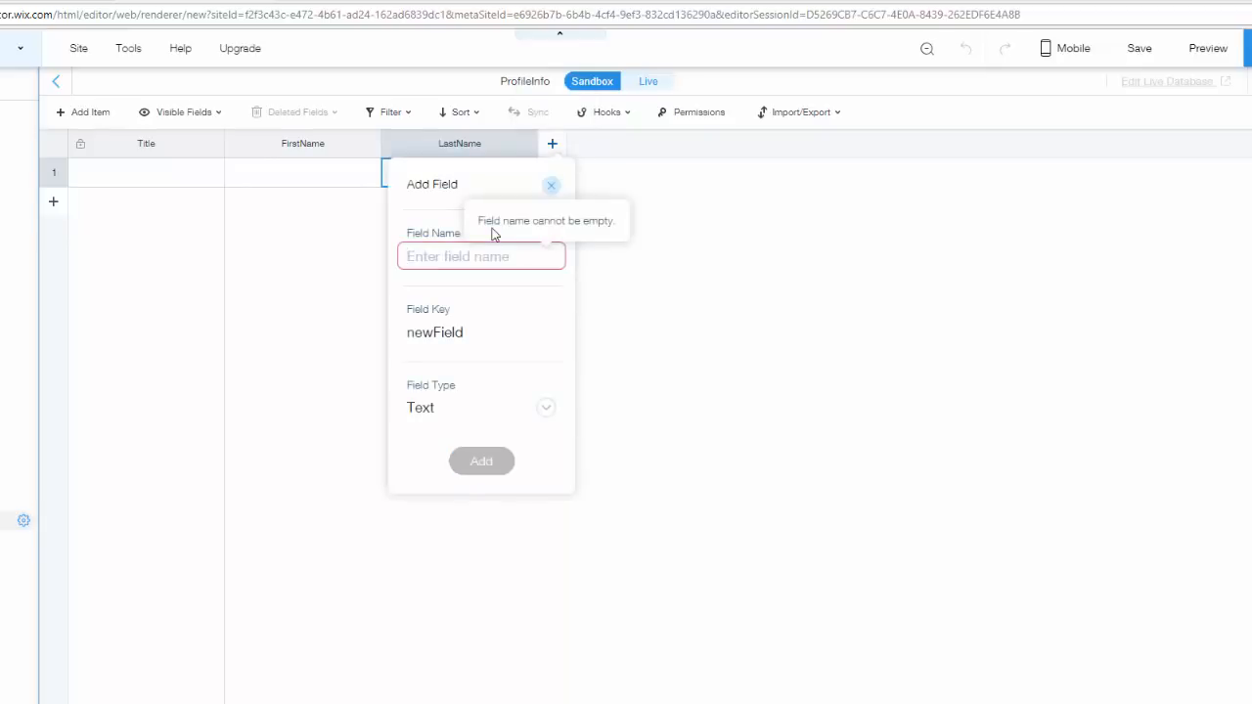
type("Pro")
type("file")
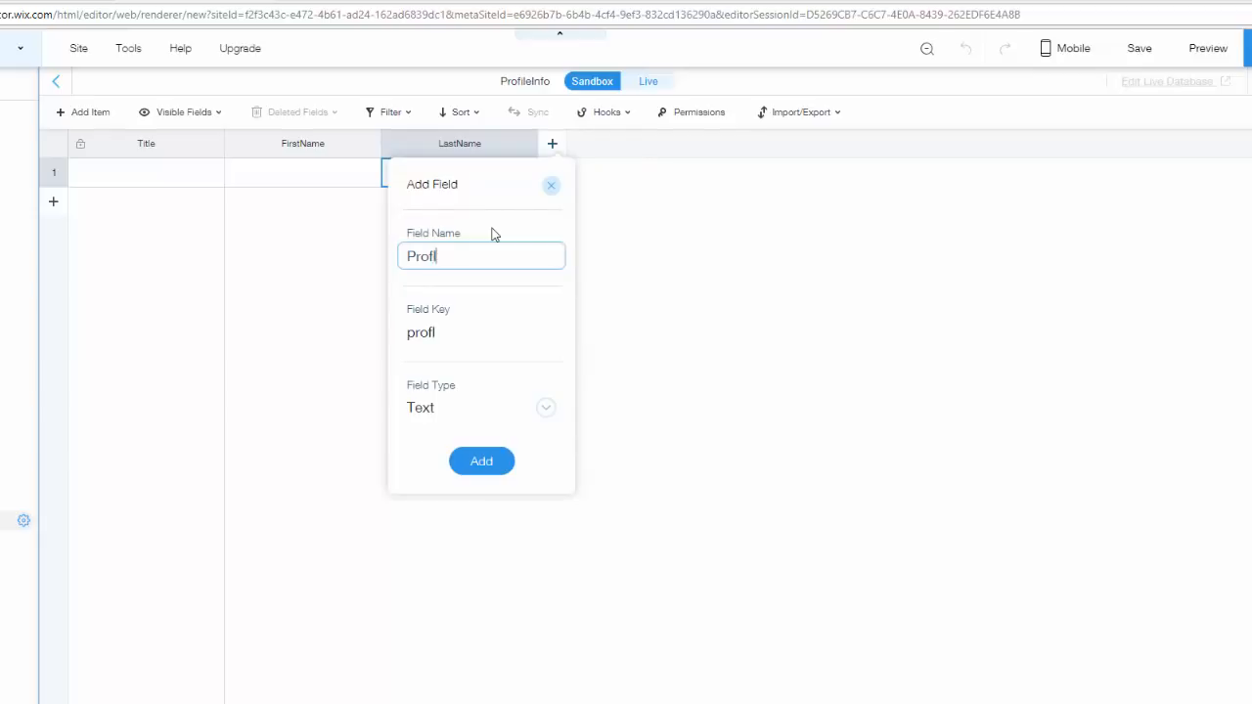
key("BackSpace")
key("BackSpace")
key("BackSpace")
type("ilePcture")
left_click(457, 257)
type("i")
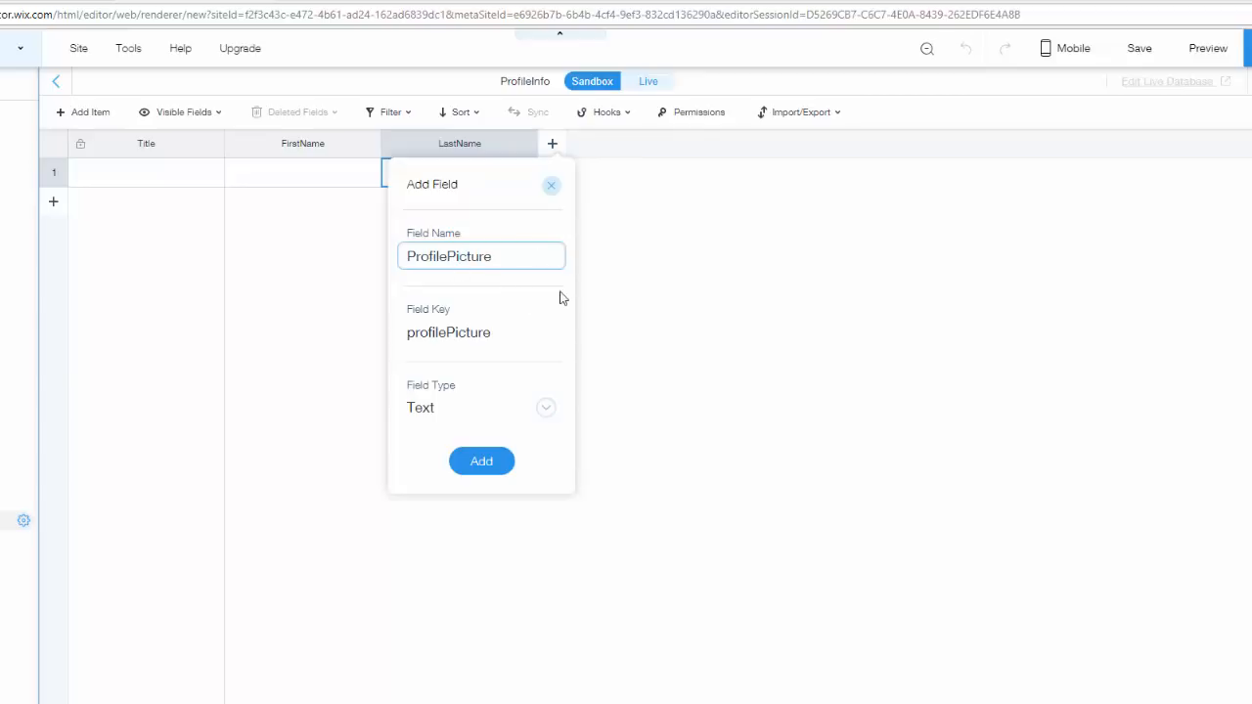
left_click(464, 406)
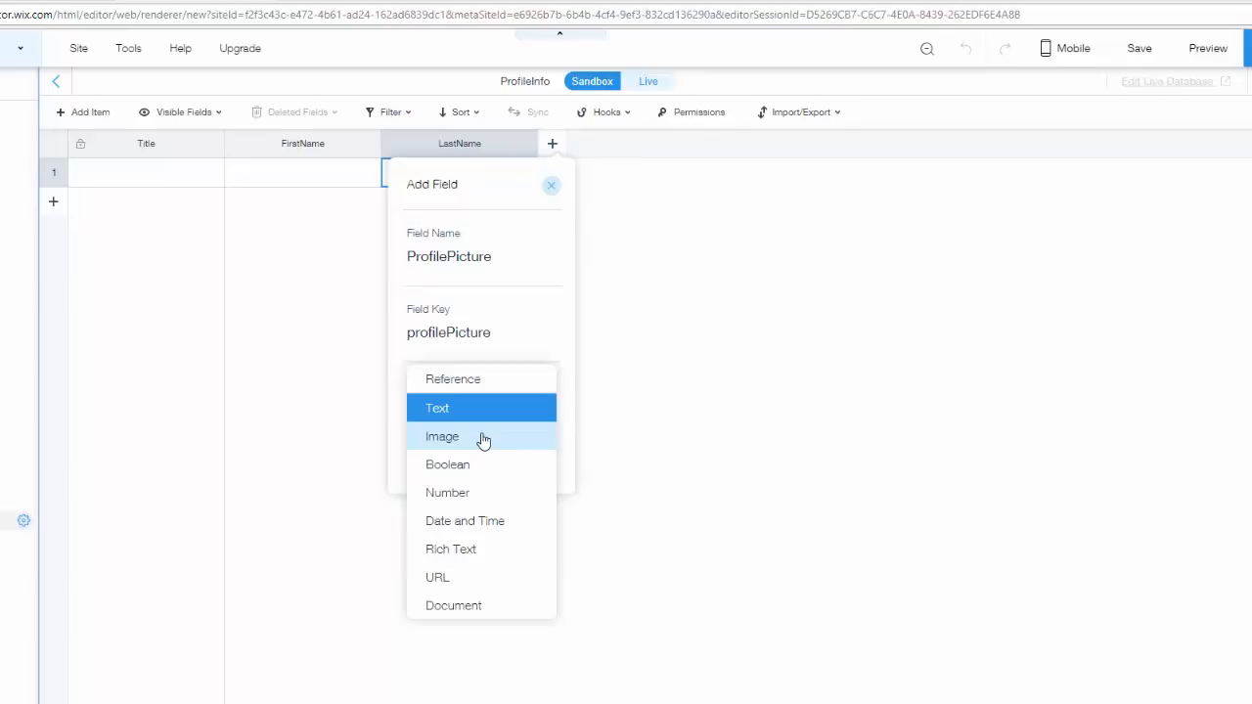
left_click(484, 439)
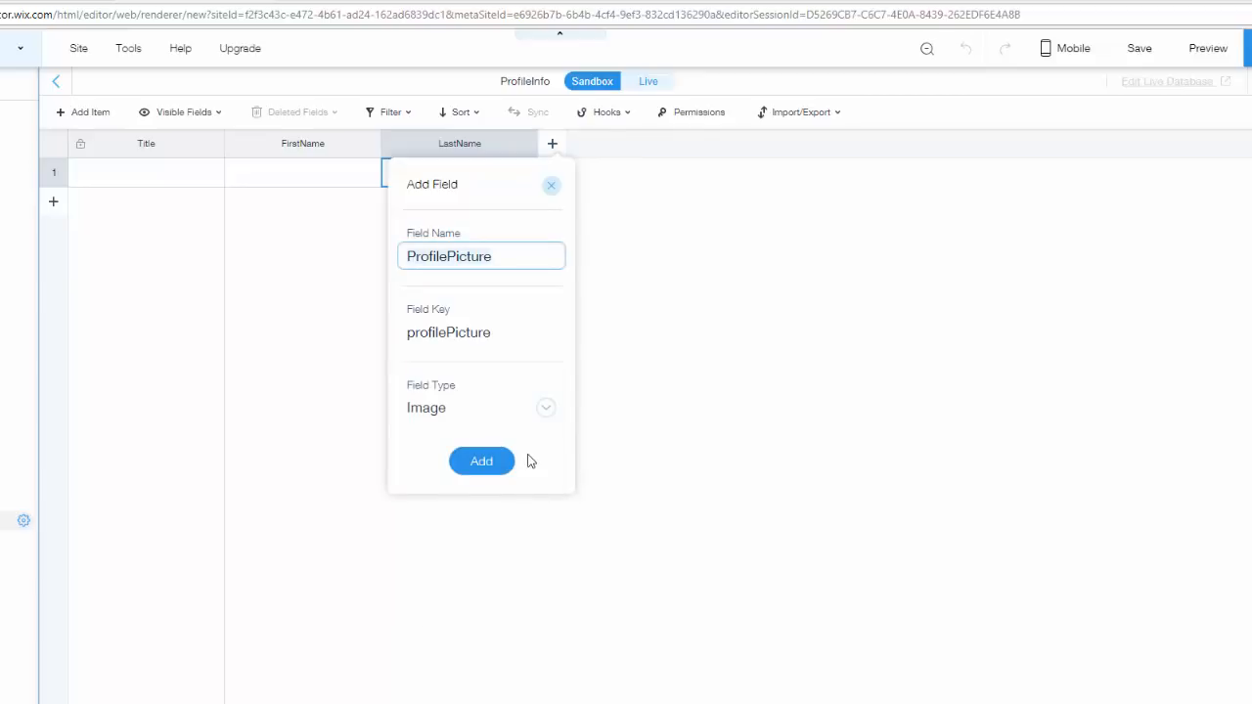
left_click(465, 467)
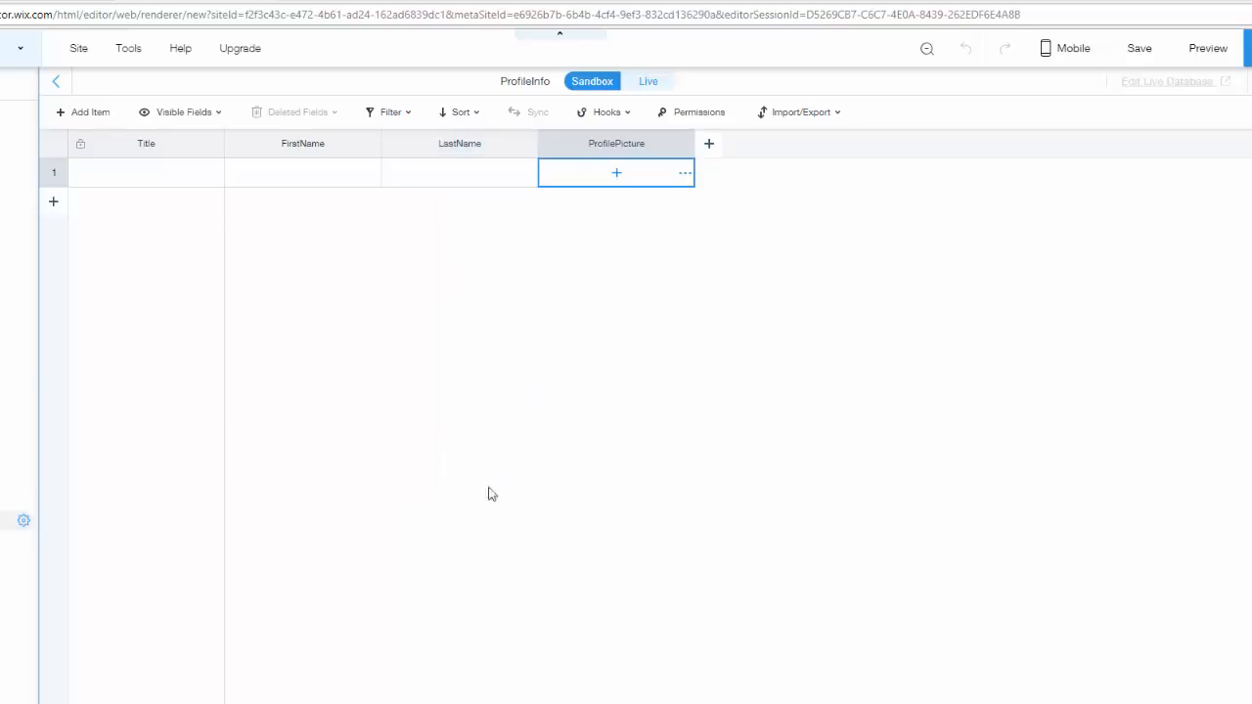
- Add a Rich Text field named AboutMe to the ProfileInfo collection
left_click(711, 145)
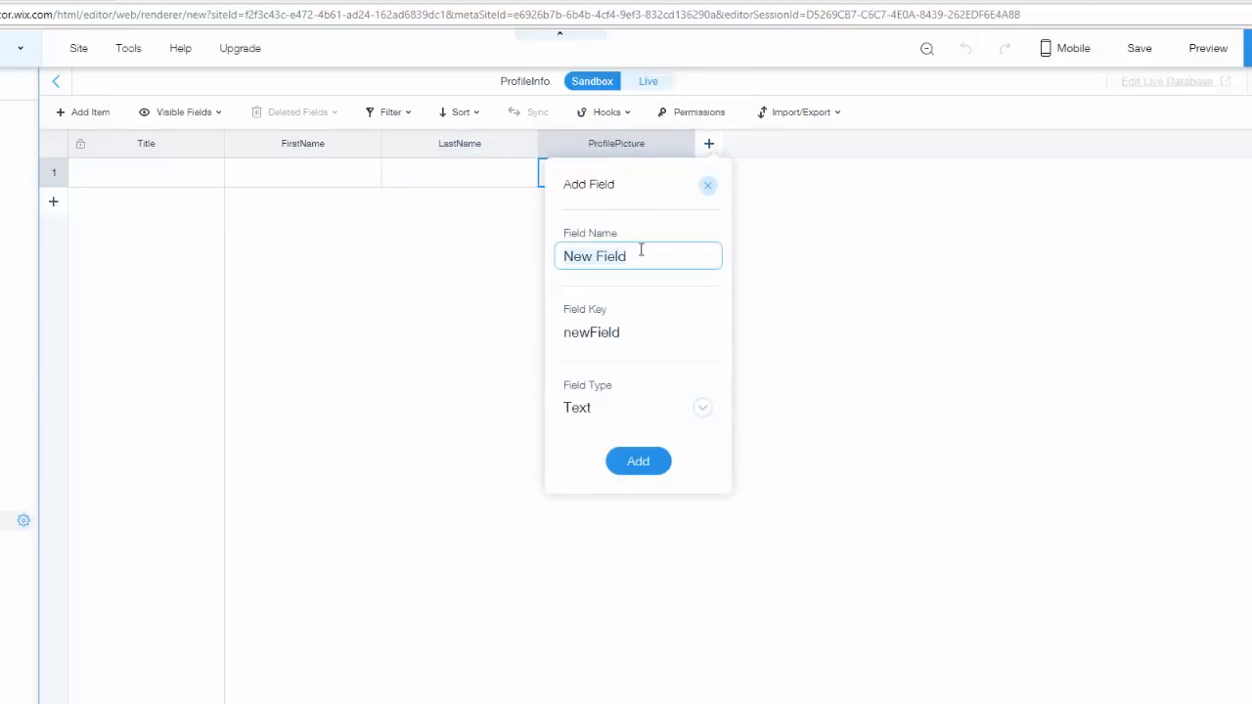
key("BackSpace")
type("AboutM")
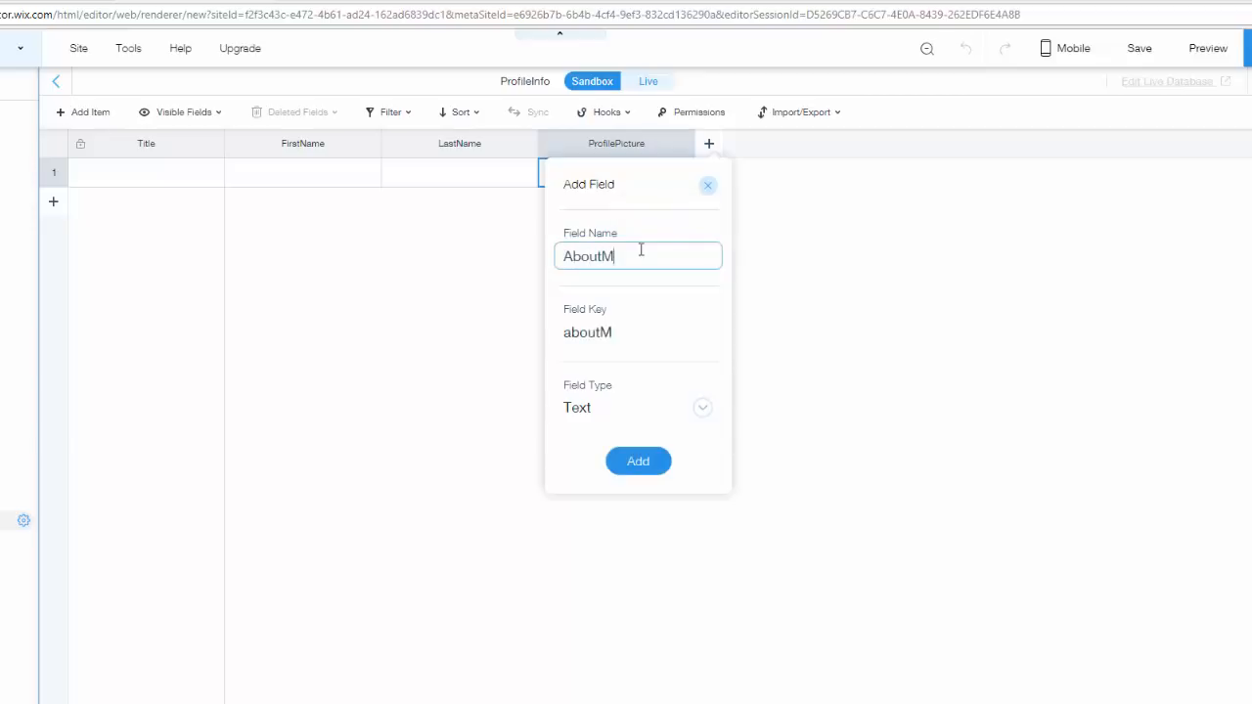
type("e")
left_click(621, 406)
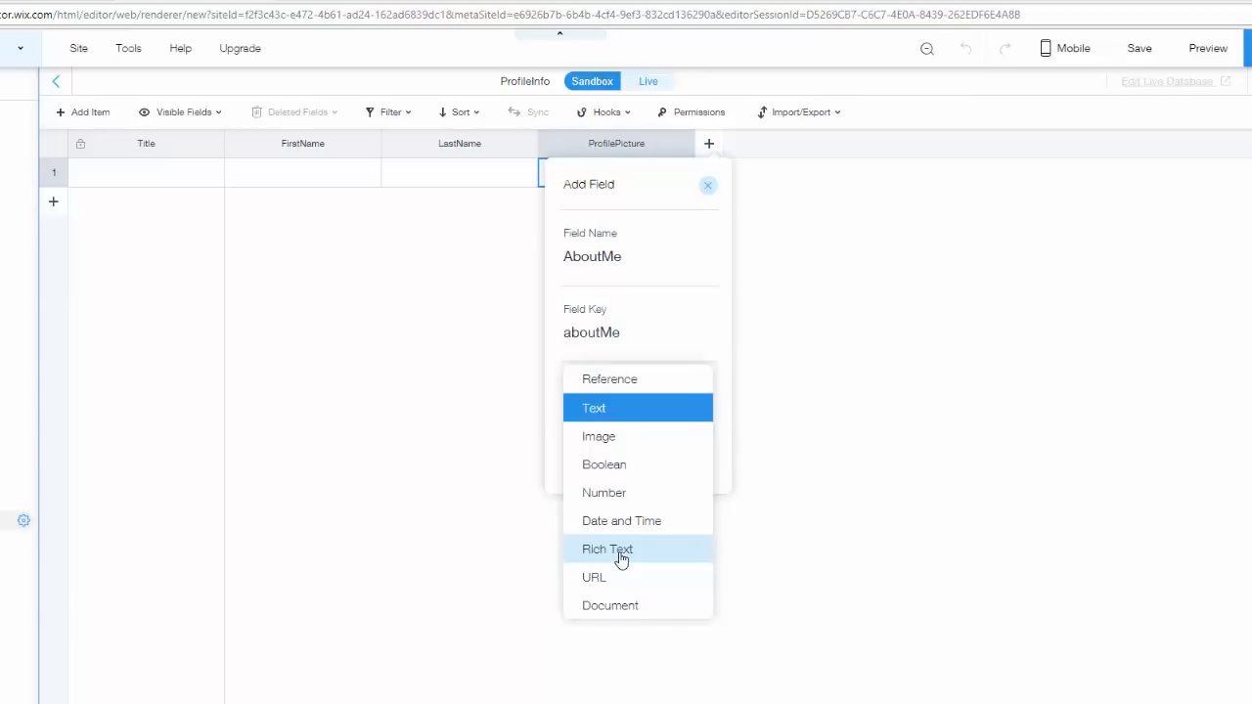
left_click(620, 559)
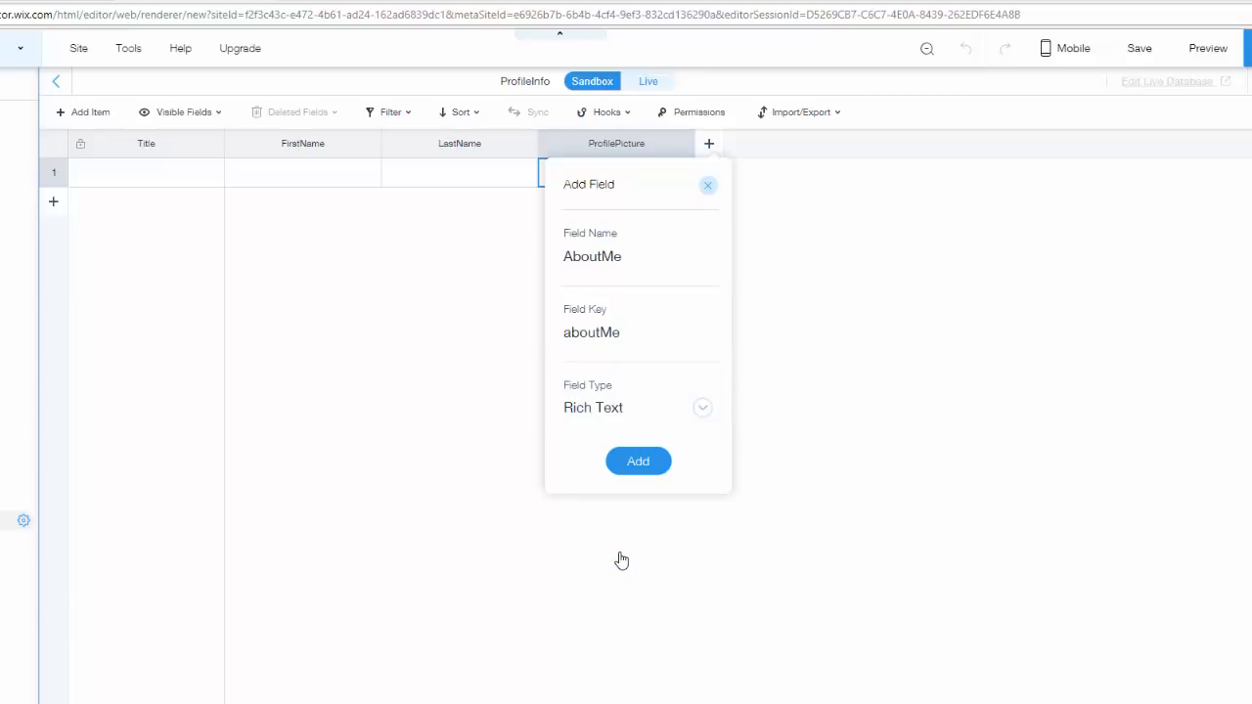
left_click(657, 457)
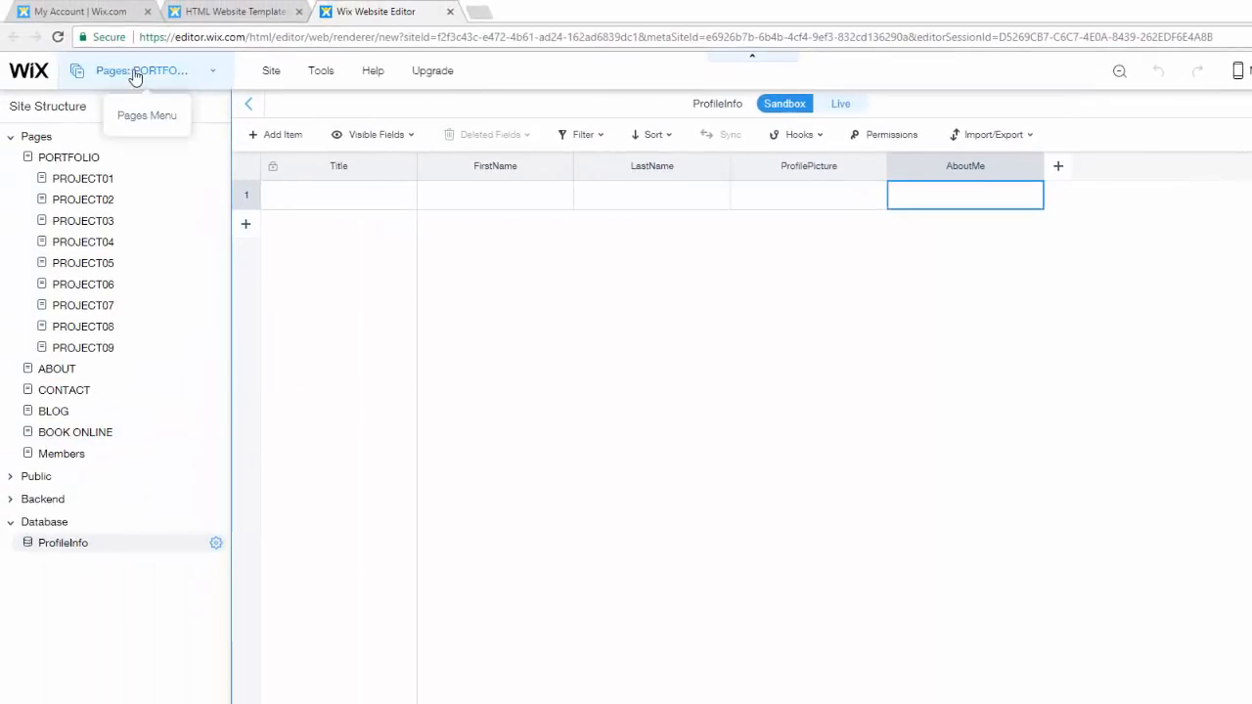
- Add a new blank page to the site from the pages menu
left_click(135, 77)
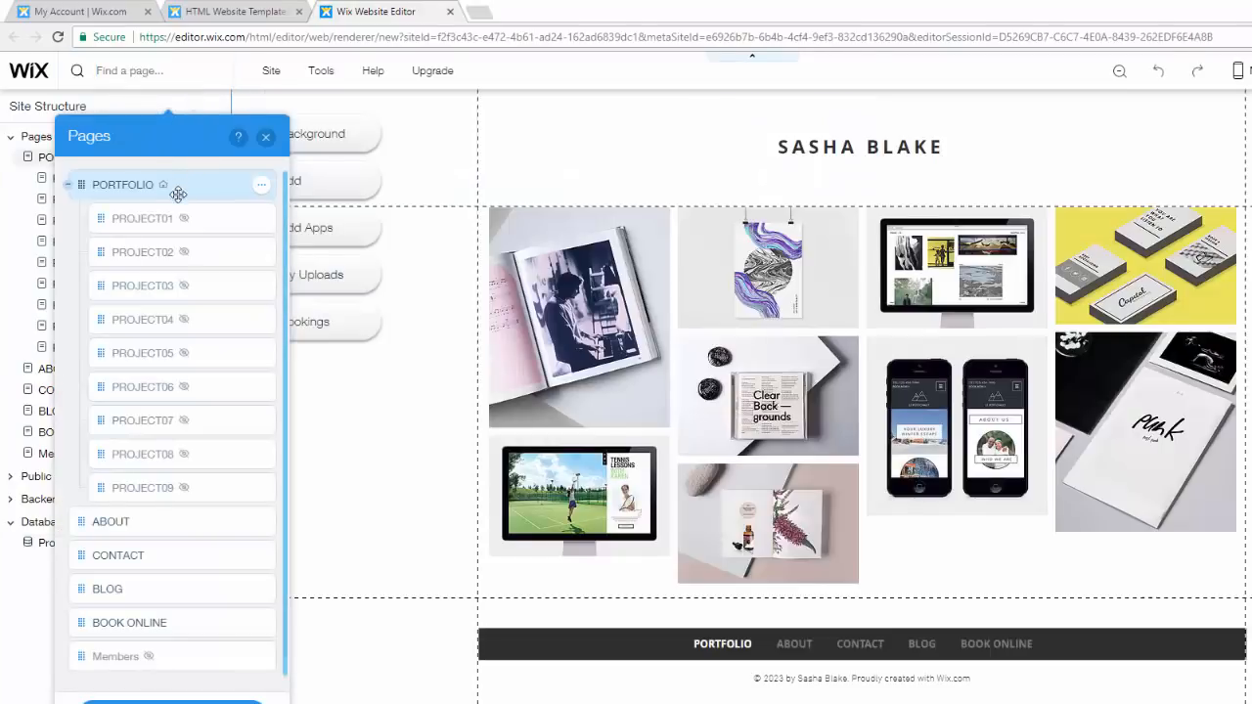
left_click(265, 137)
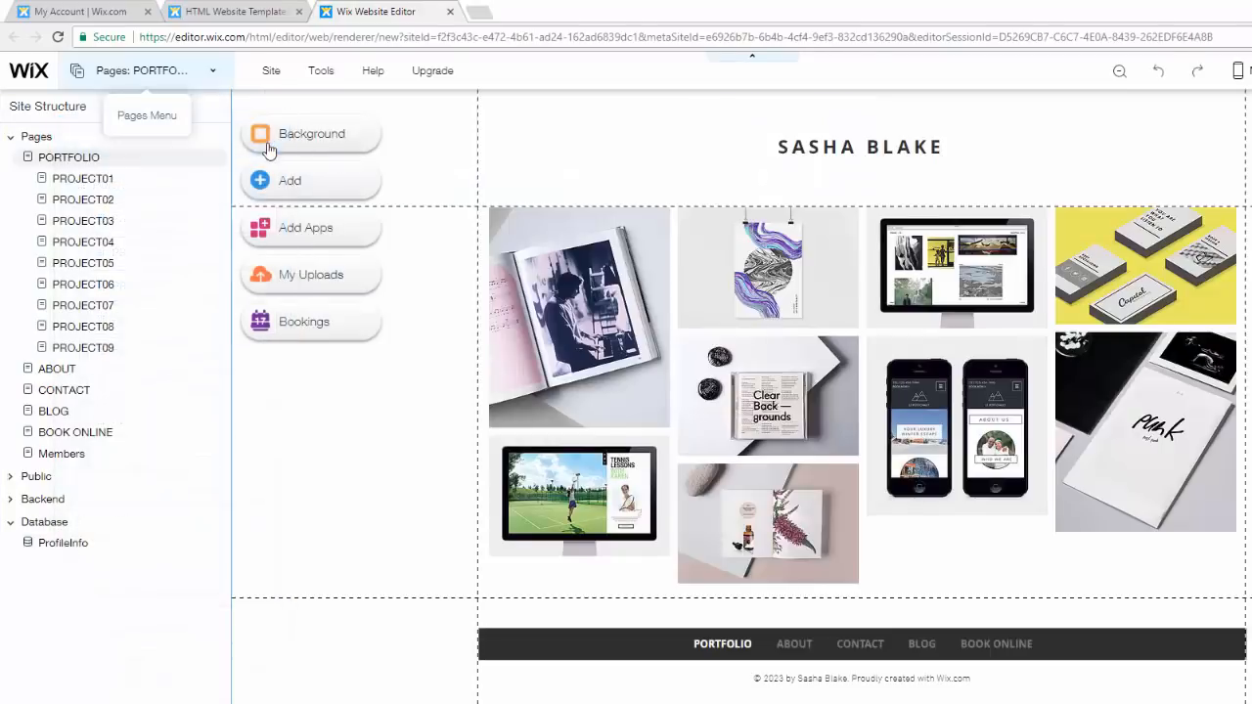
left_click(179, 84)
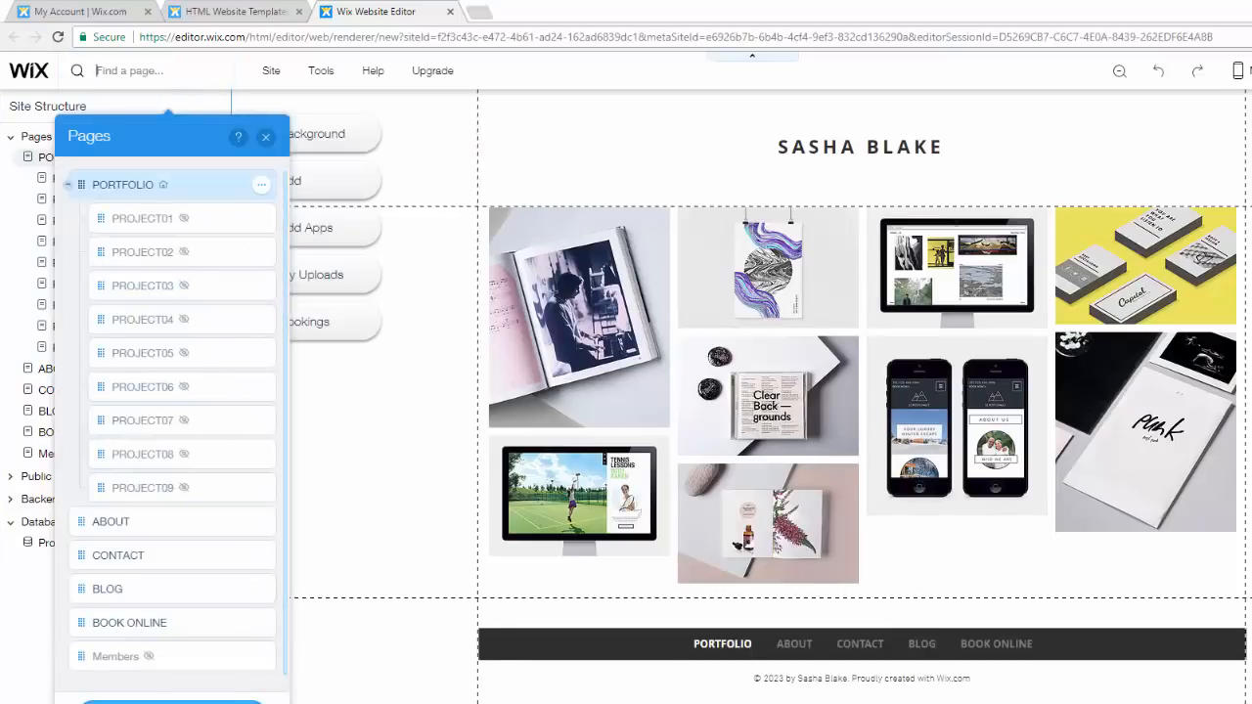
left_click(171, 702)
left_click(396, 460)
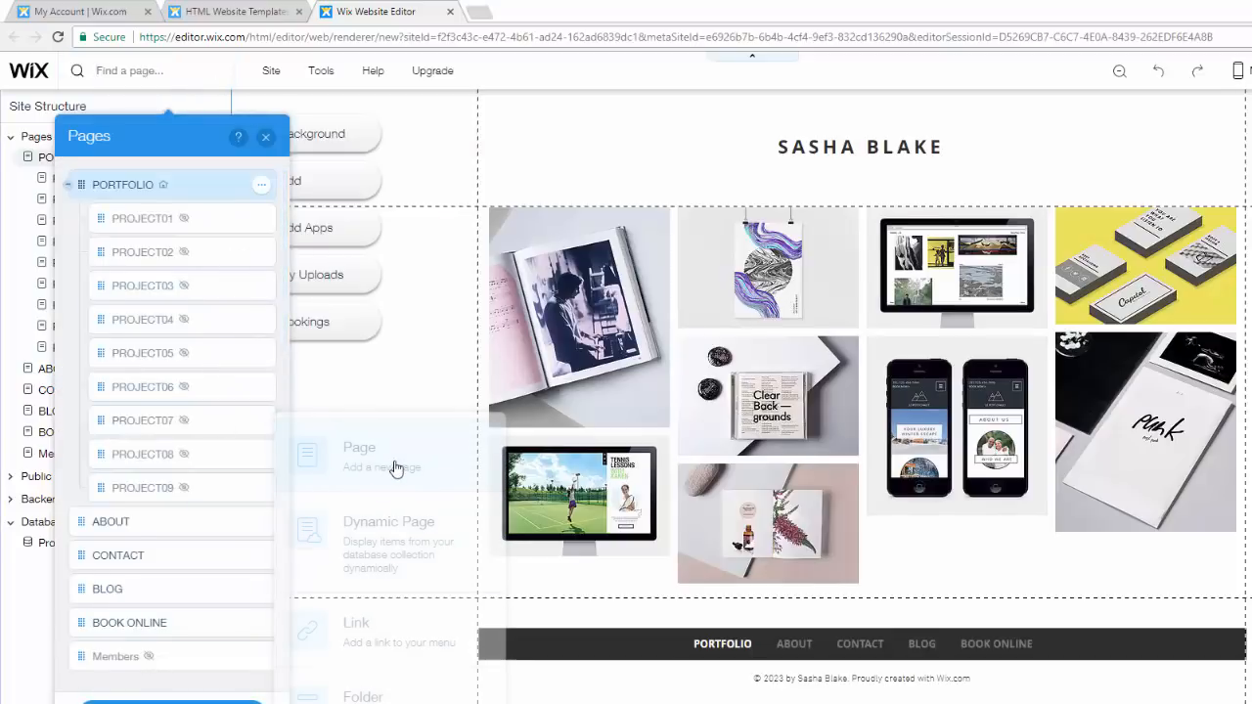
left_click(265, 140)
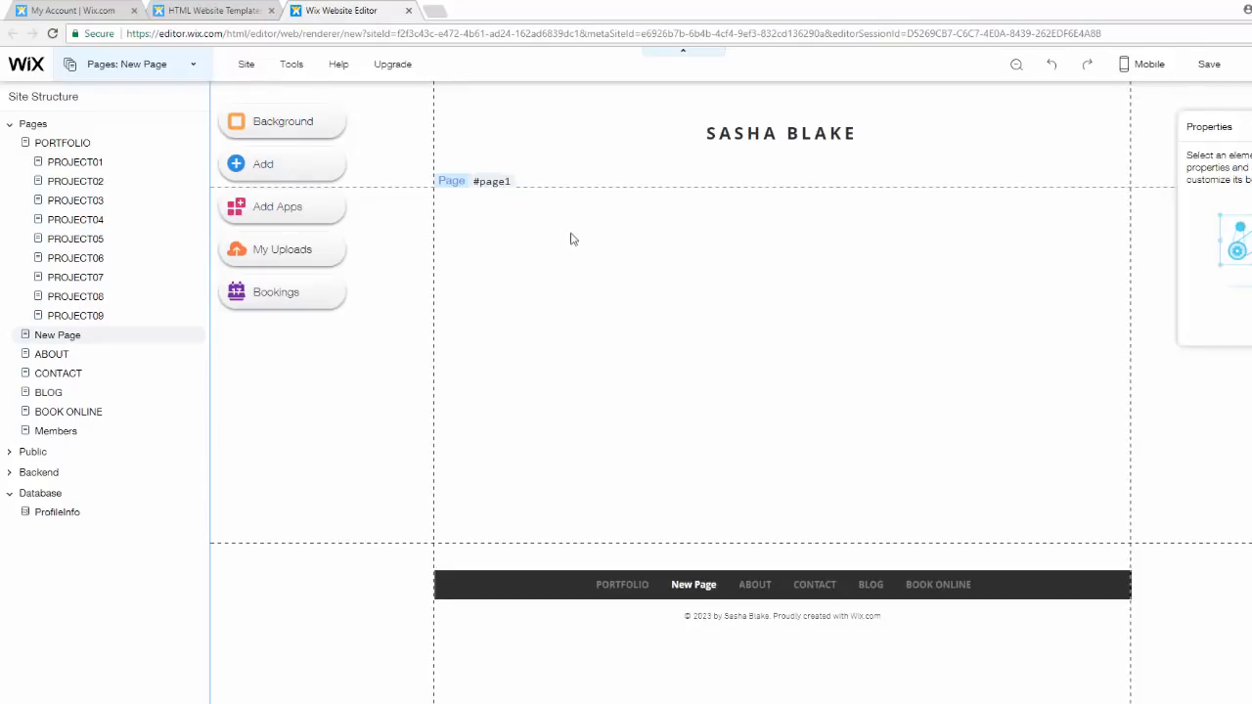
- Add an input box from the User Input elements and move it to the upper left of the page's content area
left_click(235, 163)
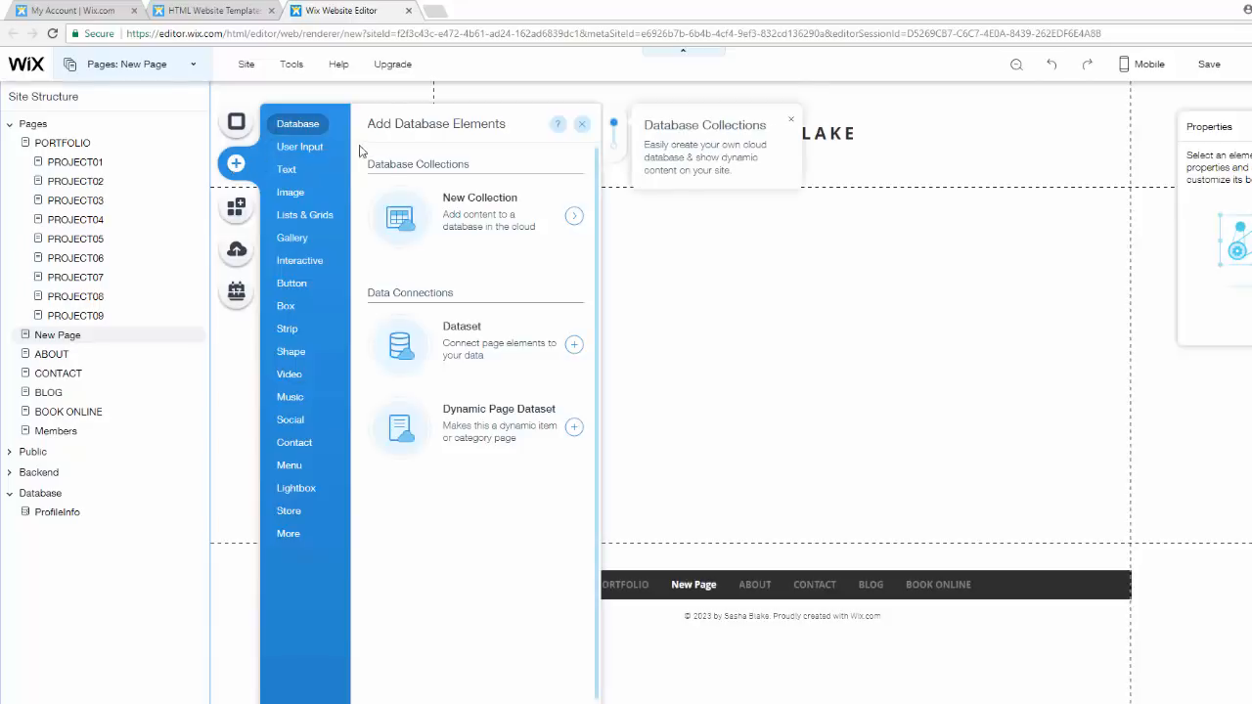
mouse_move(290, 147)
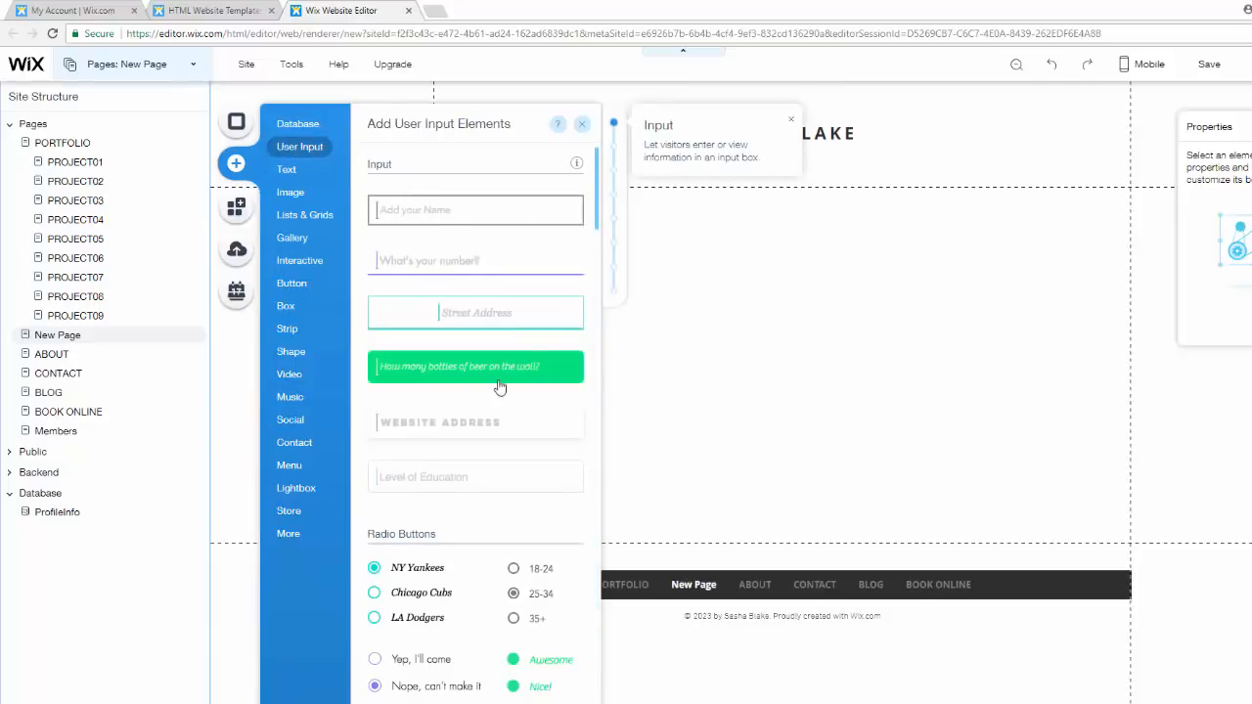
scroll(441, 288, "down", 3)
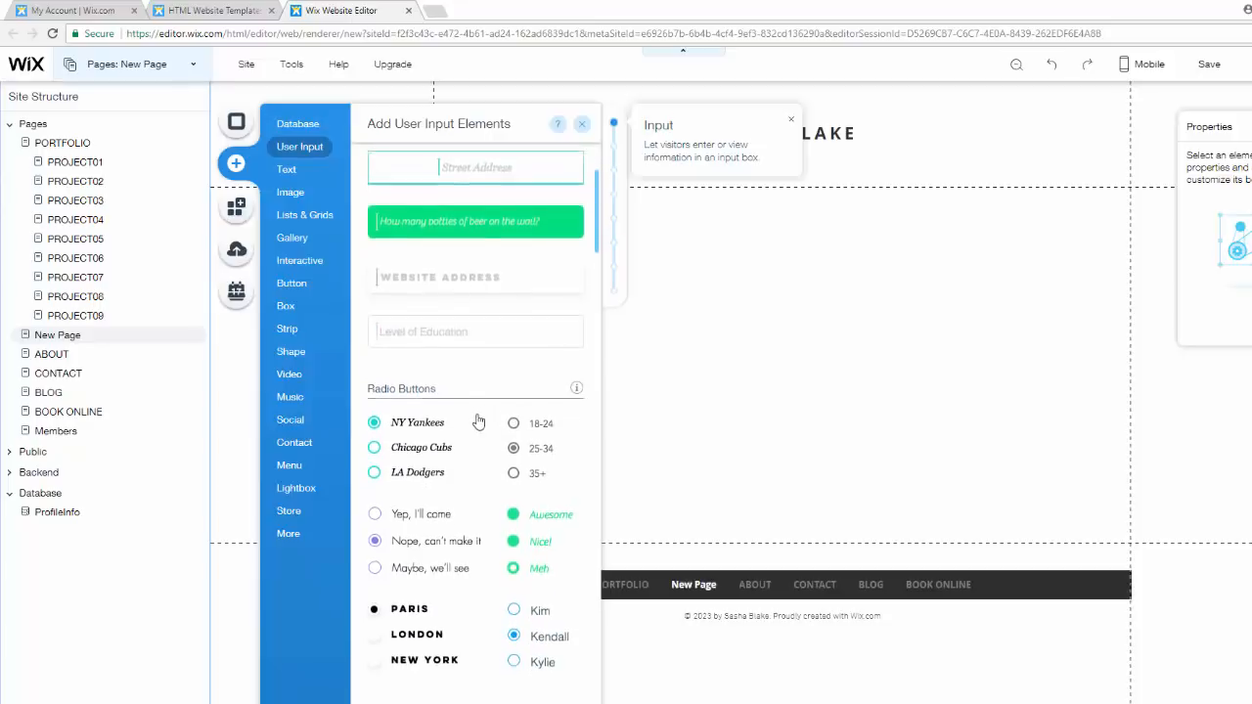
scroll(474, 411, "down", 10)
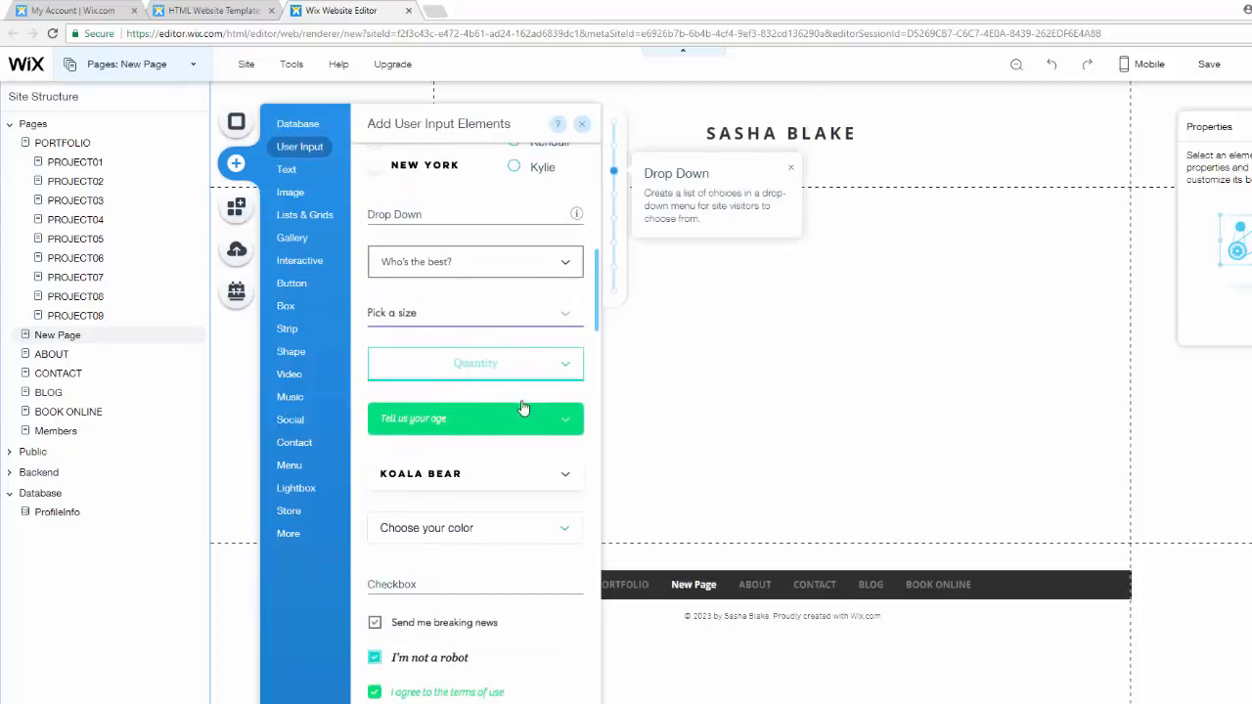
scroll(523, 421, "down", 10)
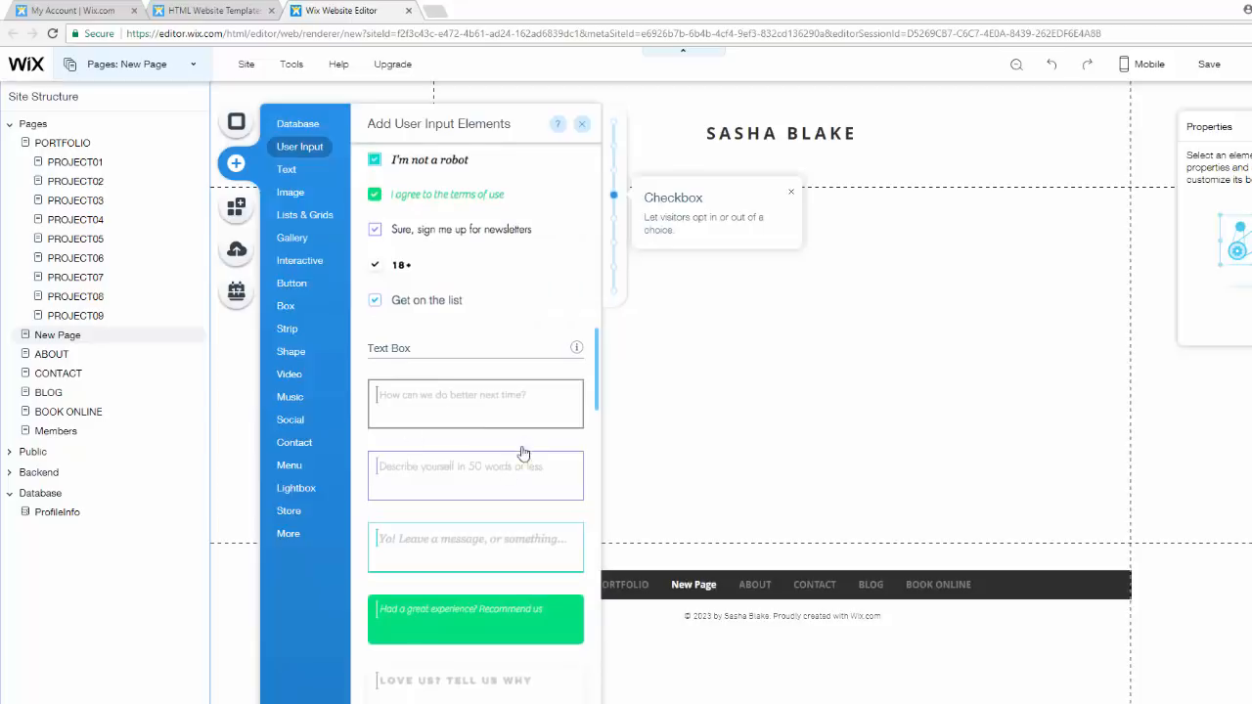
scroll(524, 453, "down", 7)
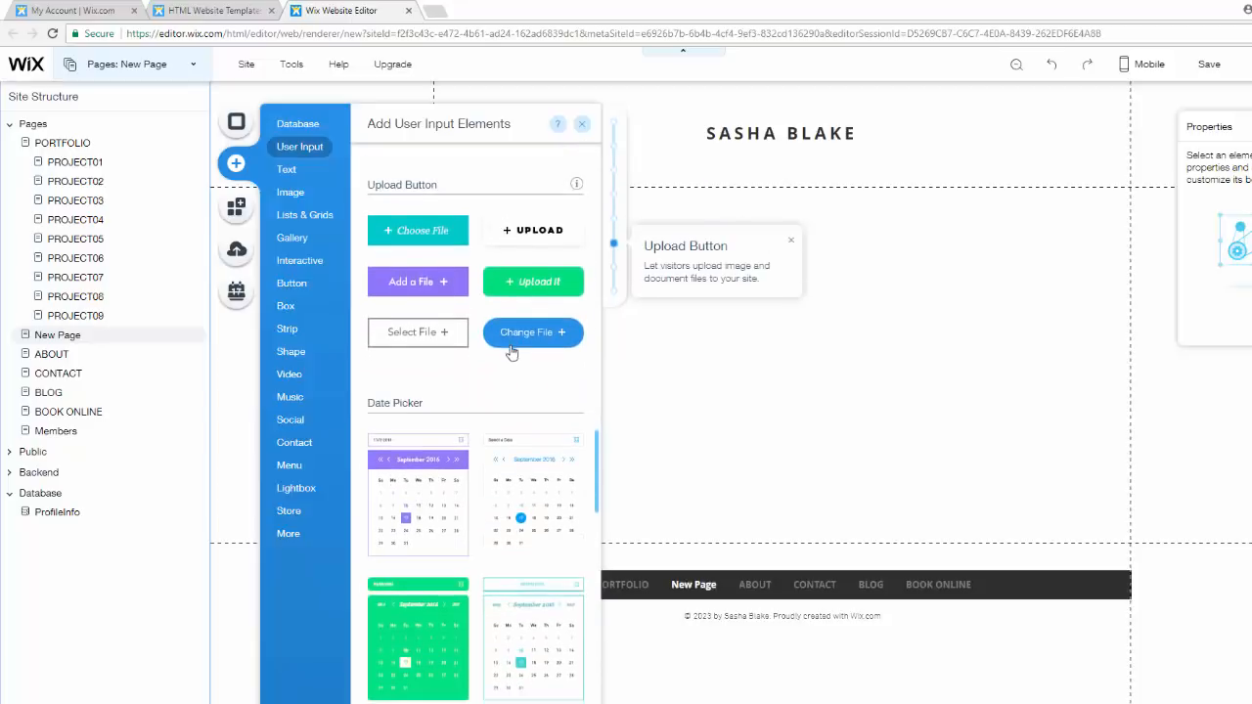
scroll(511, 352, "down", 15)
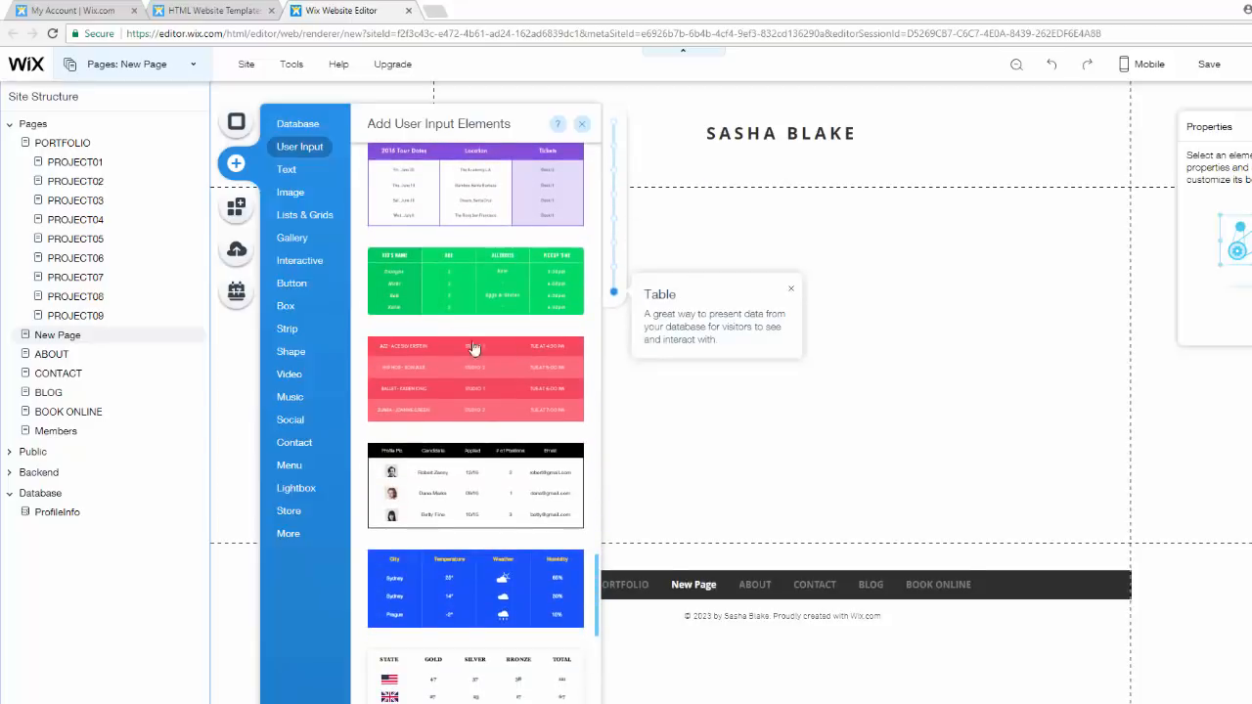
scroll(472, 348, "down", 8)
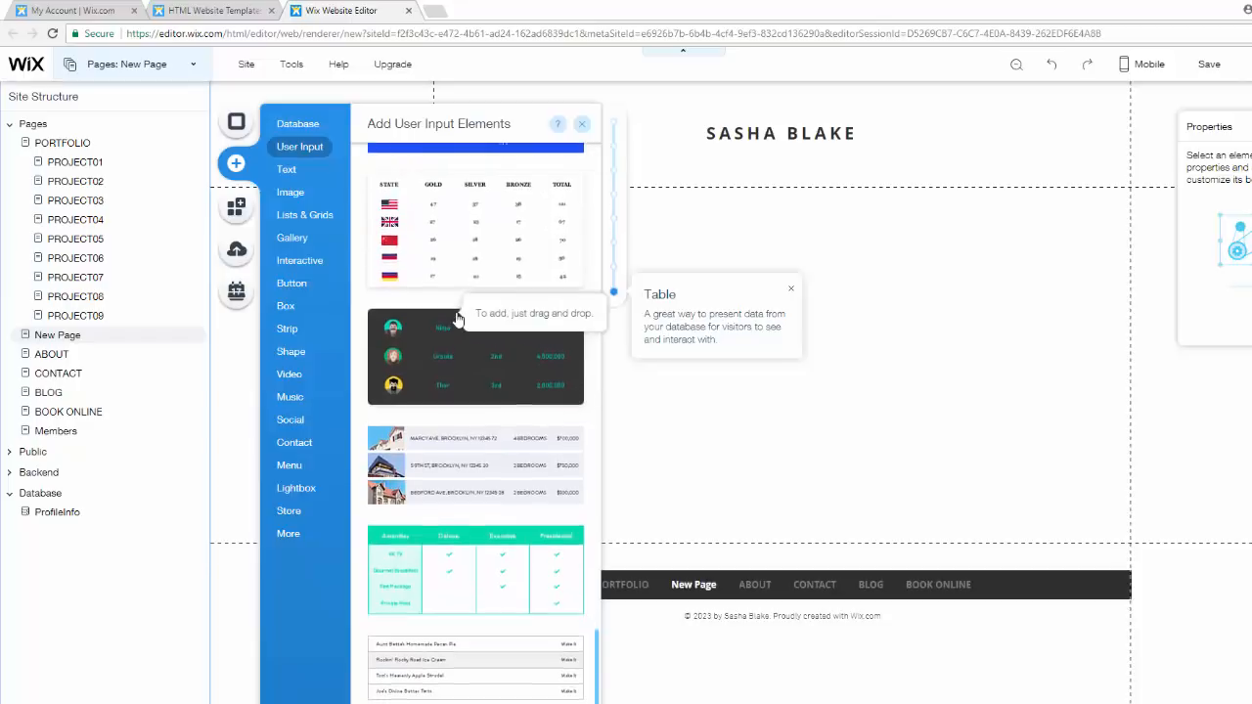
scroll(459, 318, "up", 8)
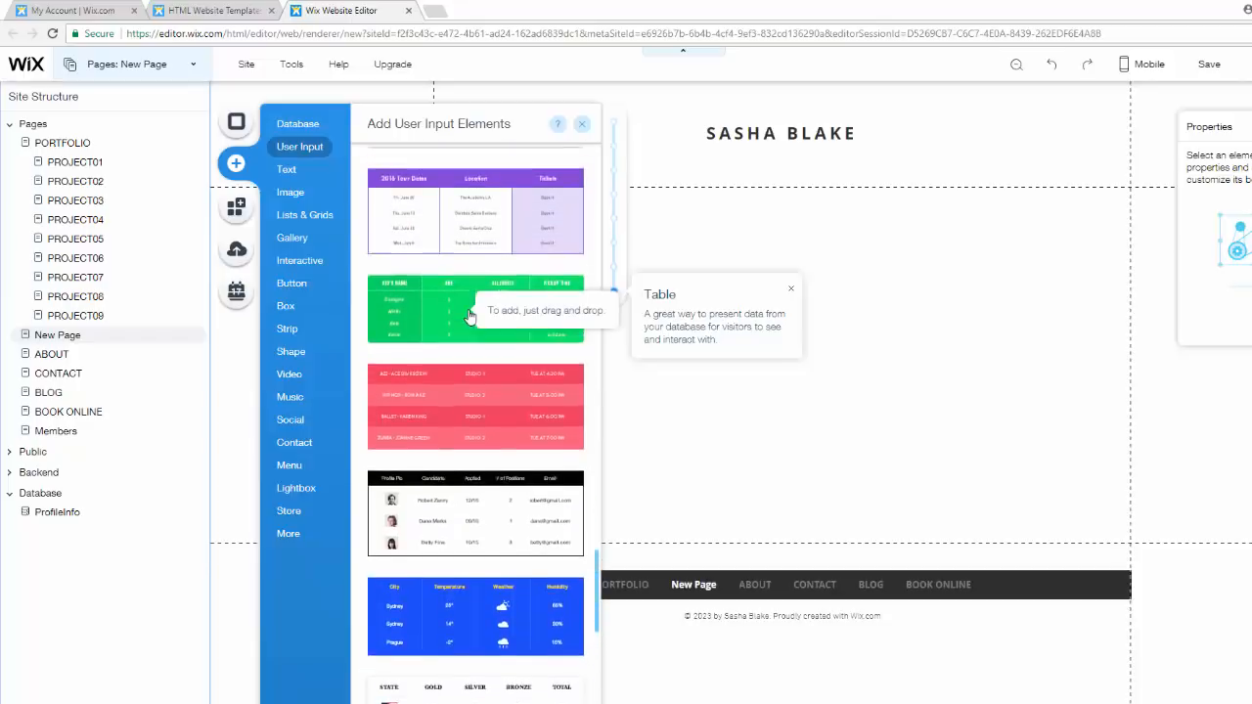
scroll(469, 315, "up", 20)
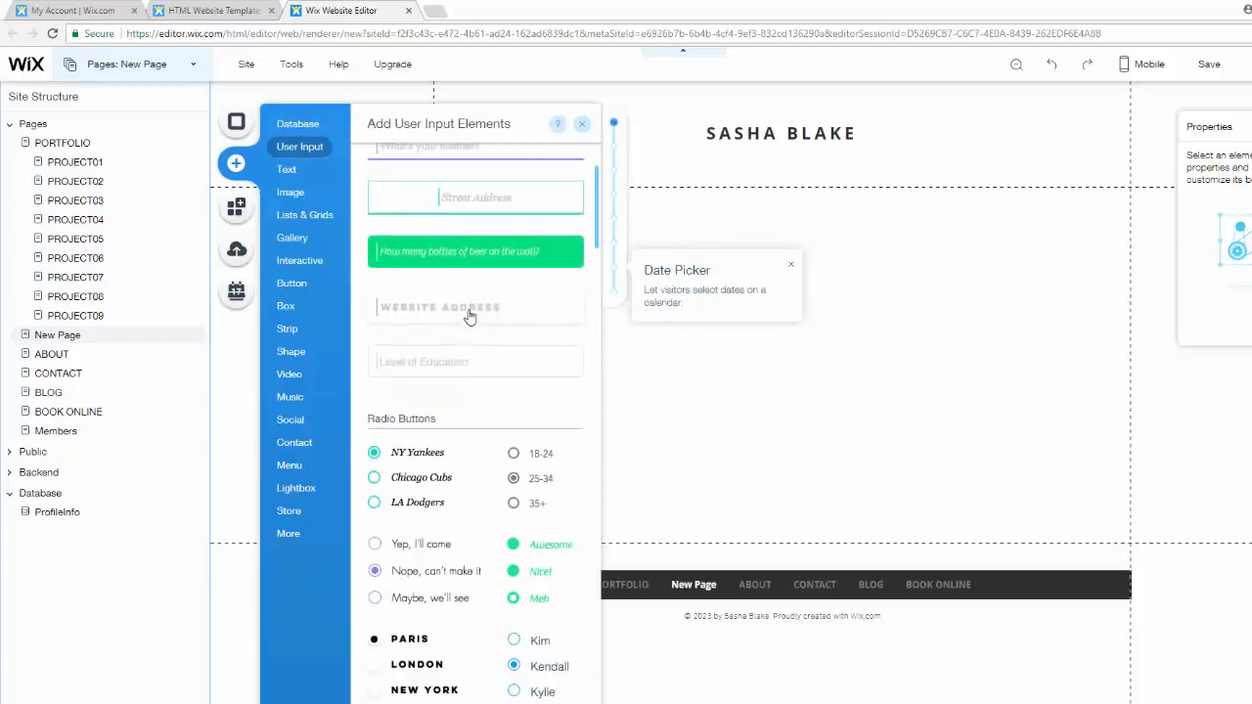
scroll(469, 315, "up", 3)
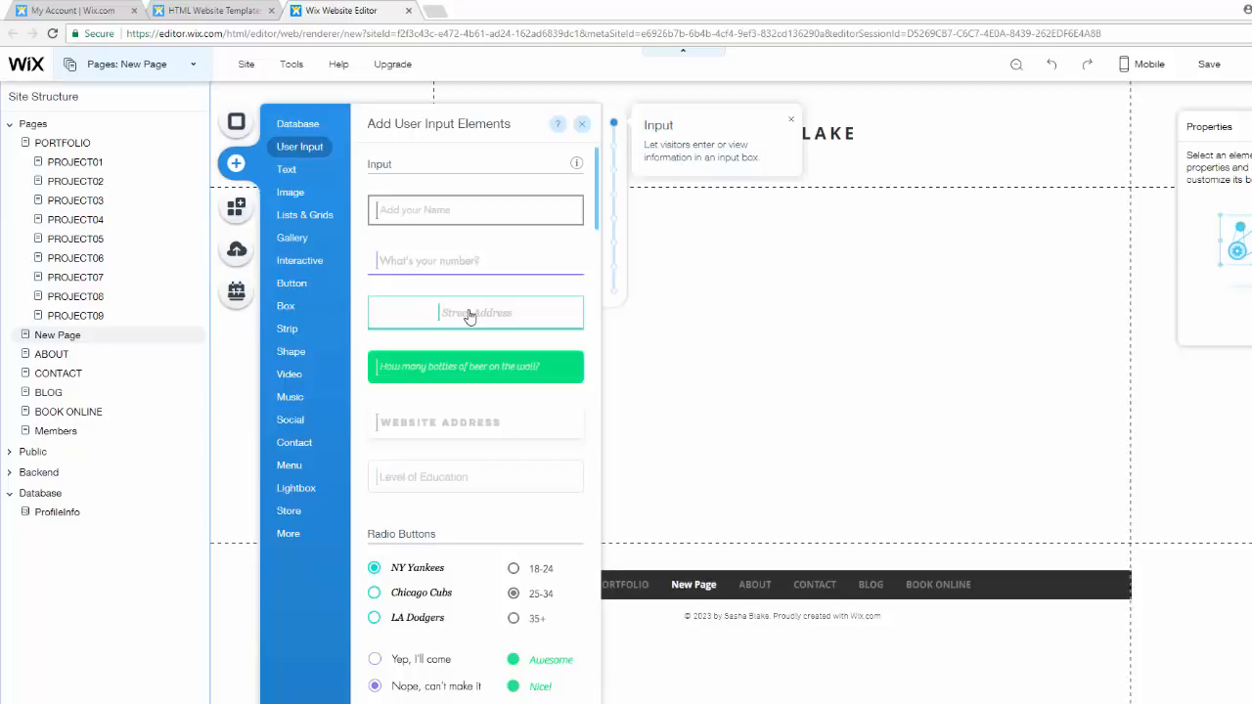
left_click(417, 268)
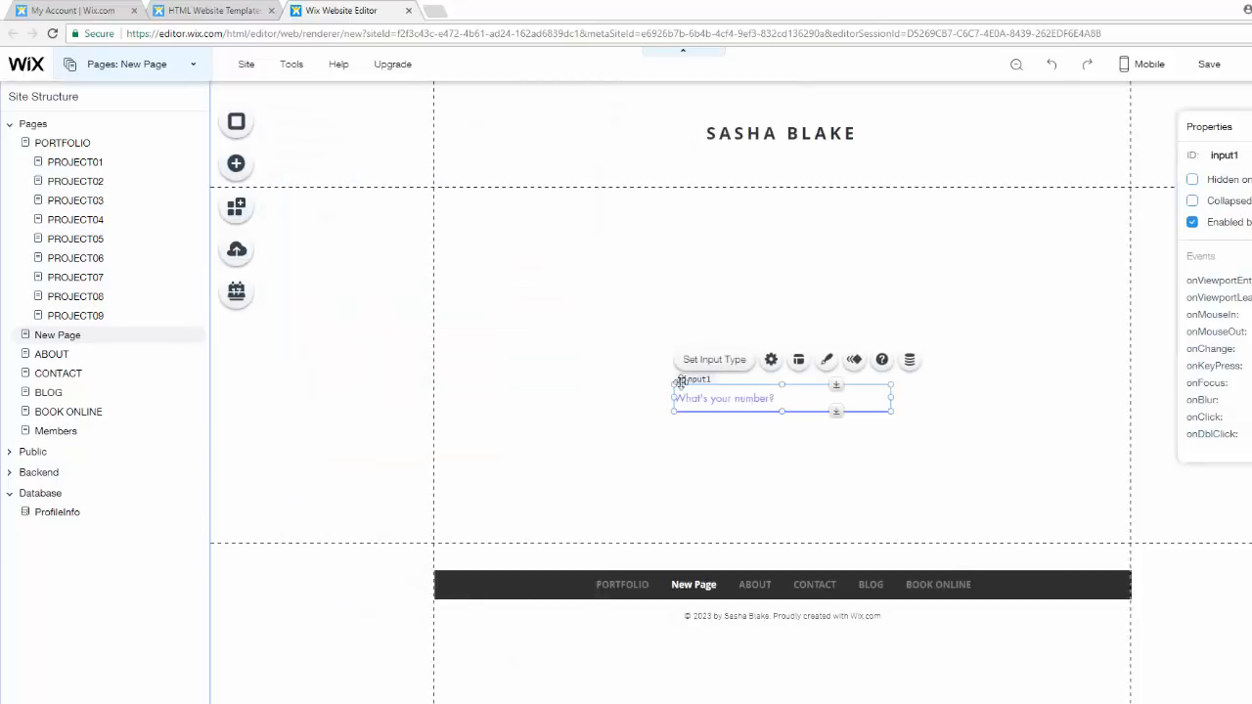
left_click_drag(758, 406, 541, 267)
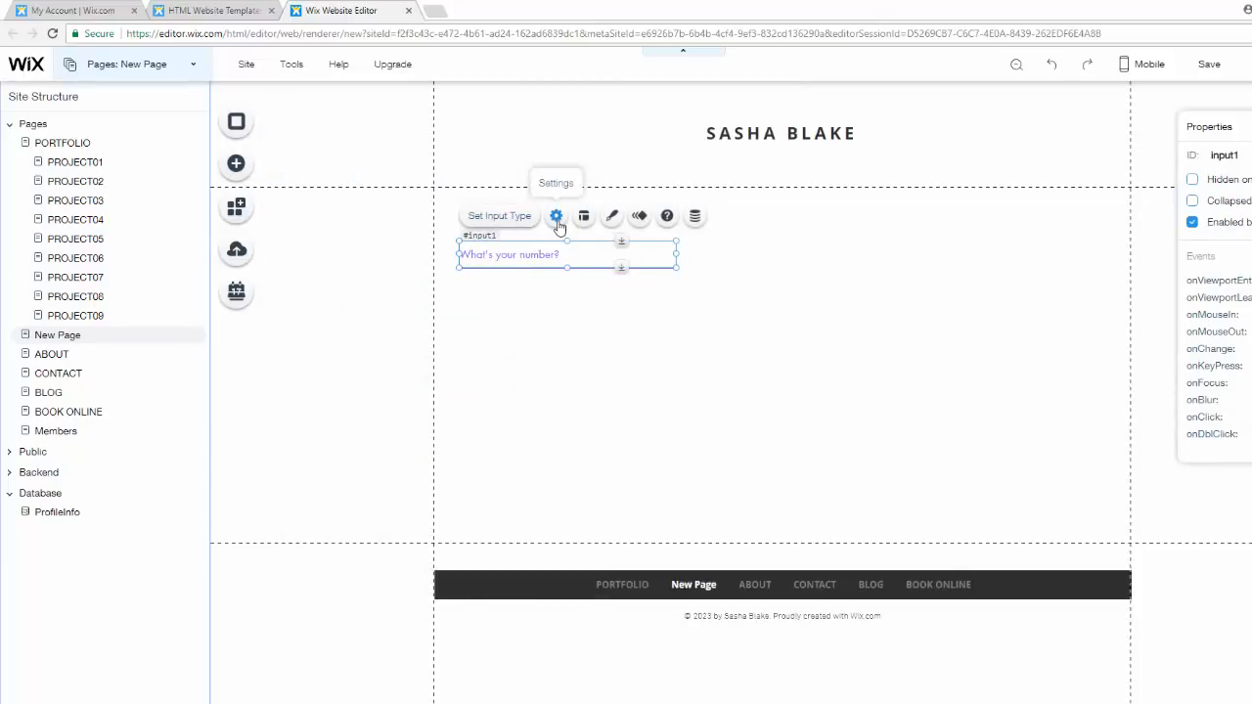
- Set the input's type to Text and its placeholder text to First Name
left_click(556, 216)
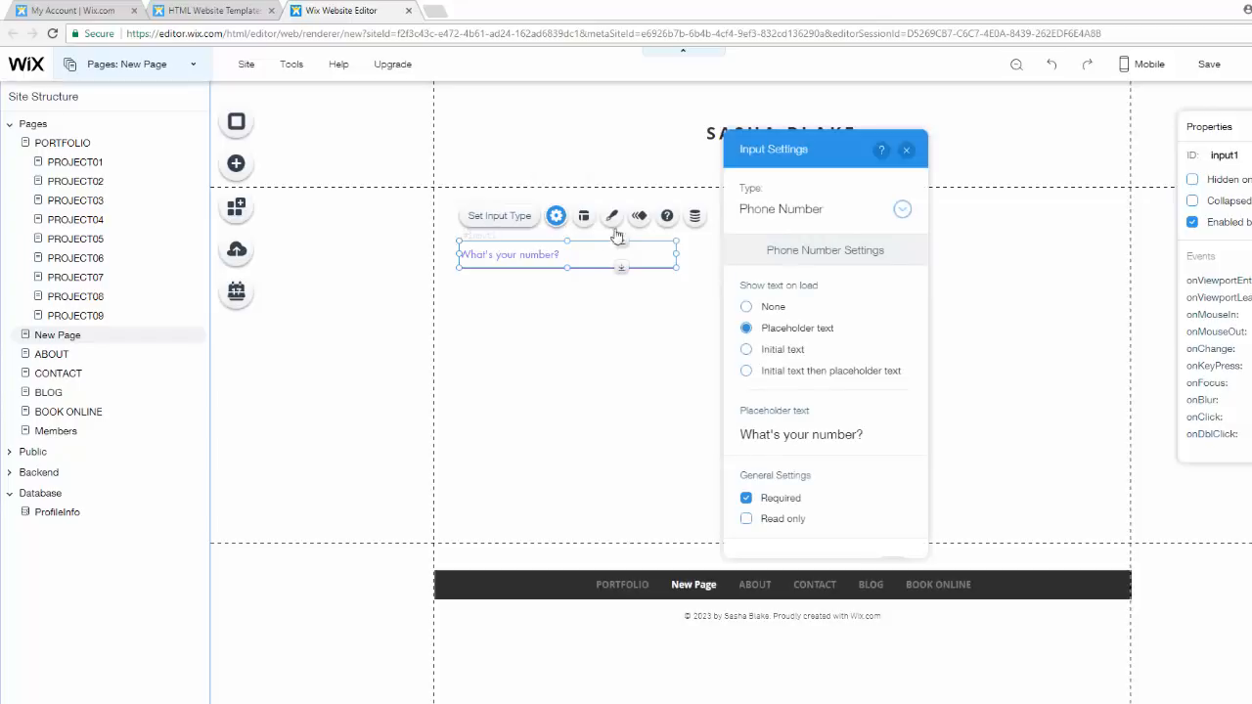
left_click(779, 217)
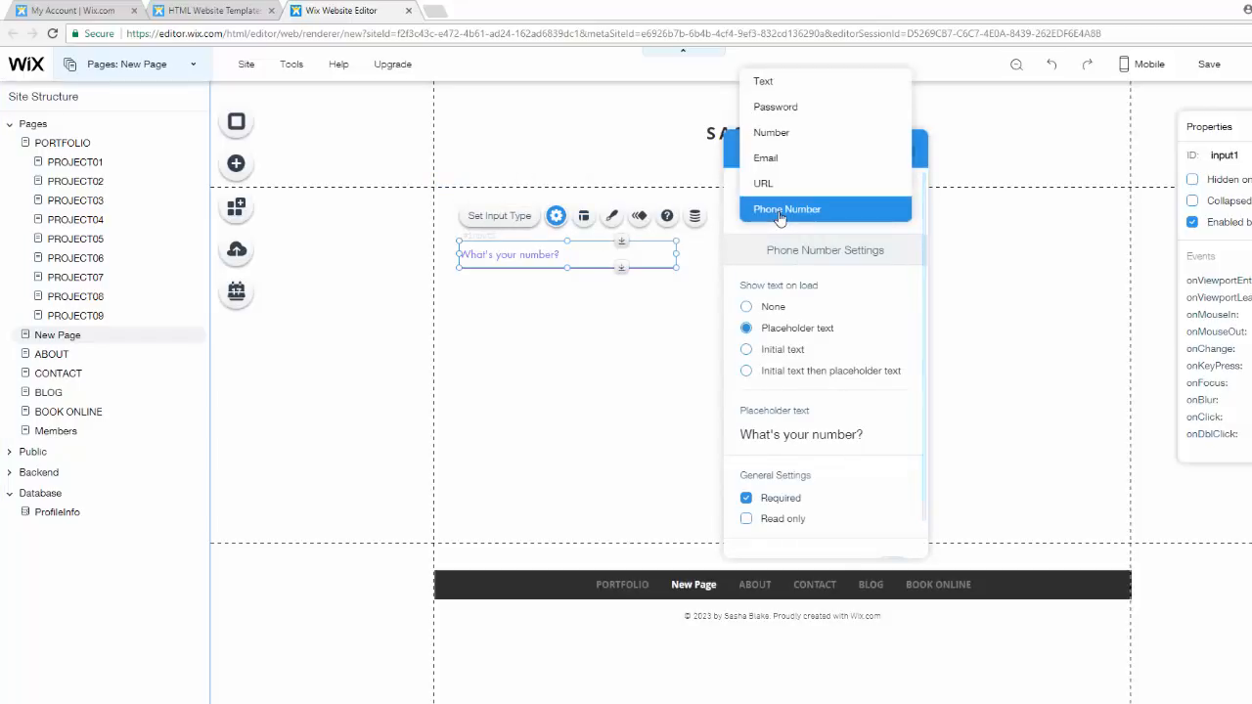
left_click(772, 86)
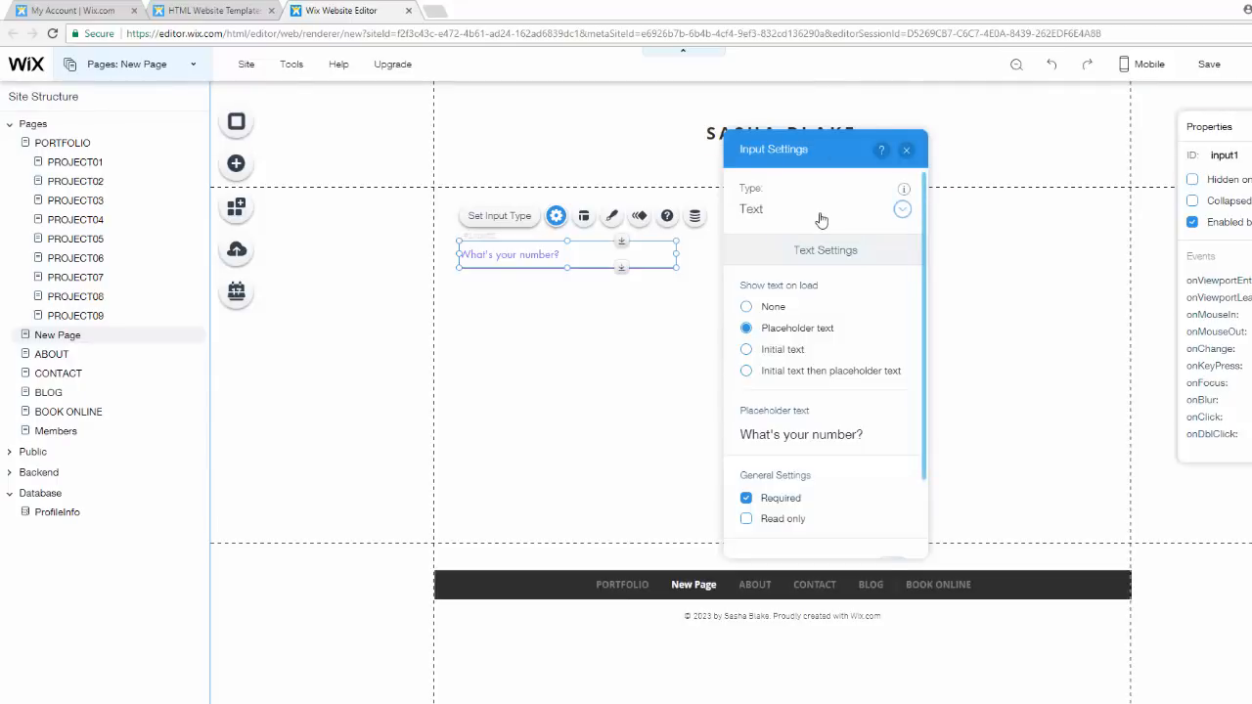
left_click(847, 440)
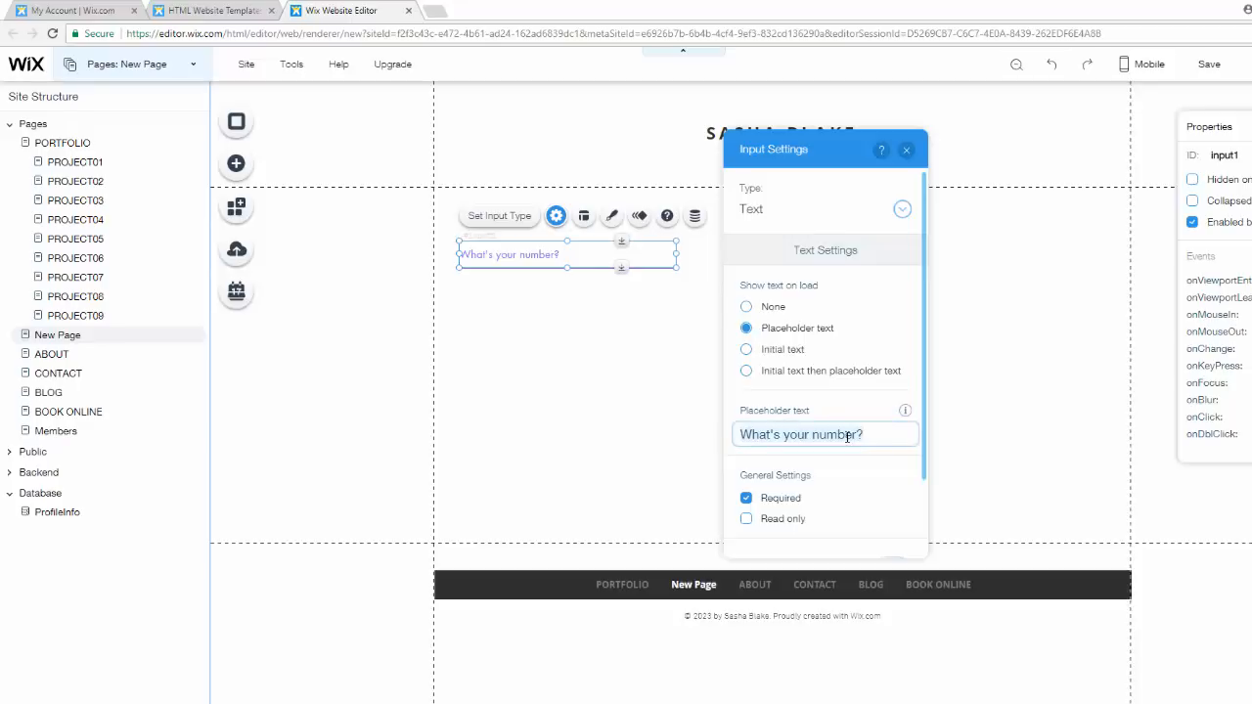
key("BackSpace")
type("F")
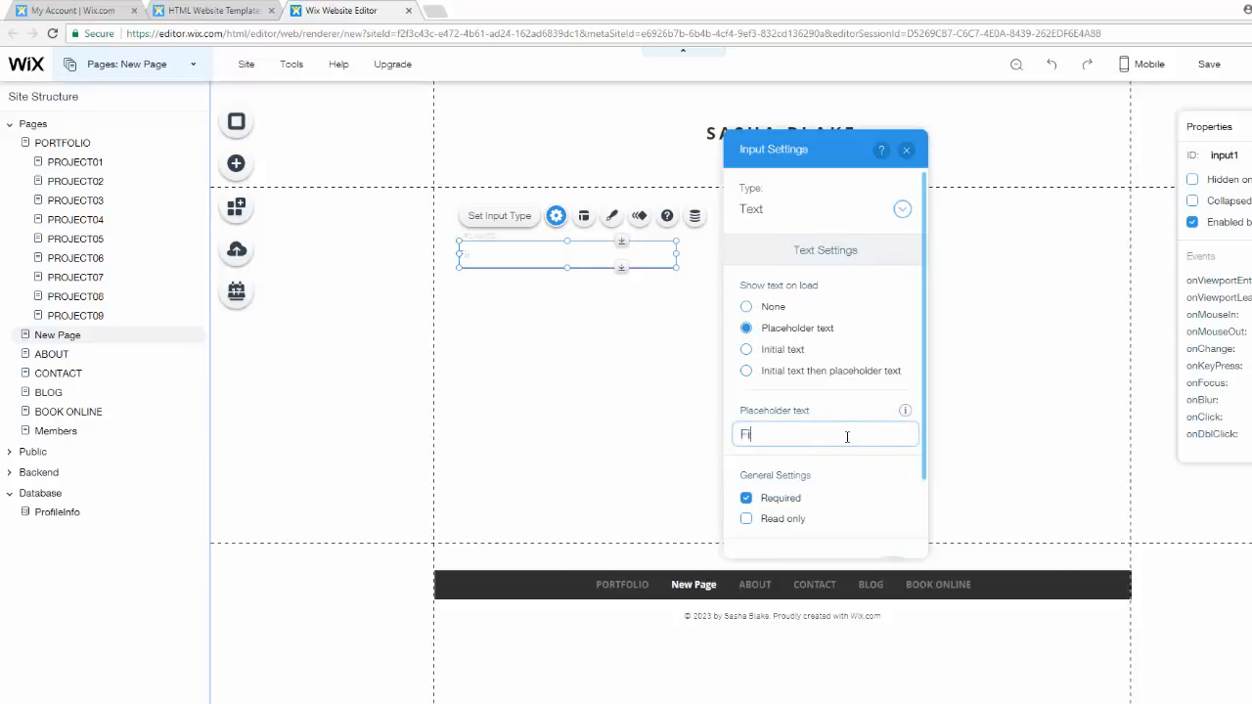
type("irst Name")
scroll(824, 459, "down", 1)
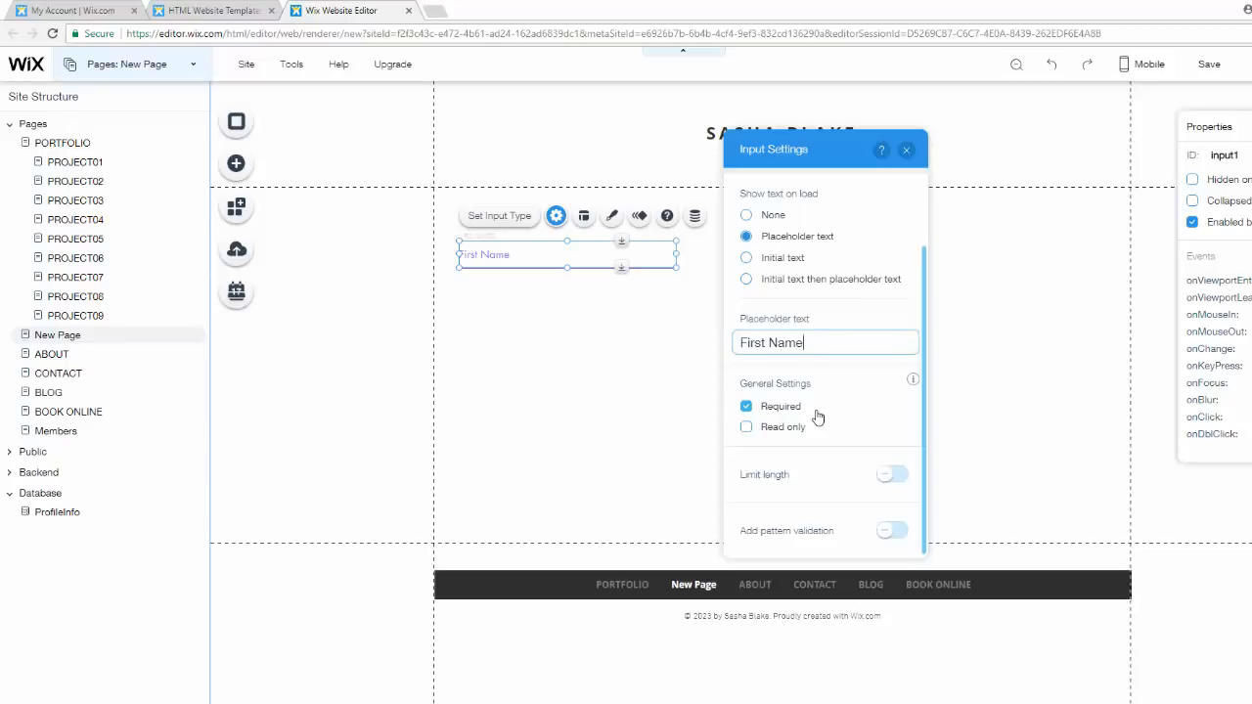
left_click(906, 152)
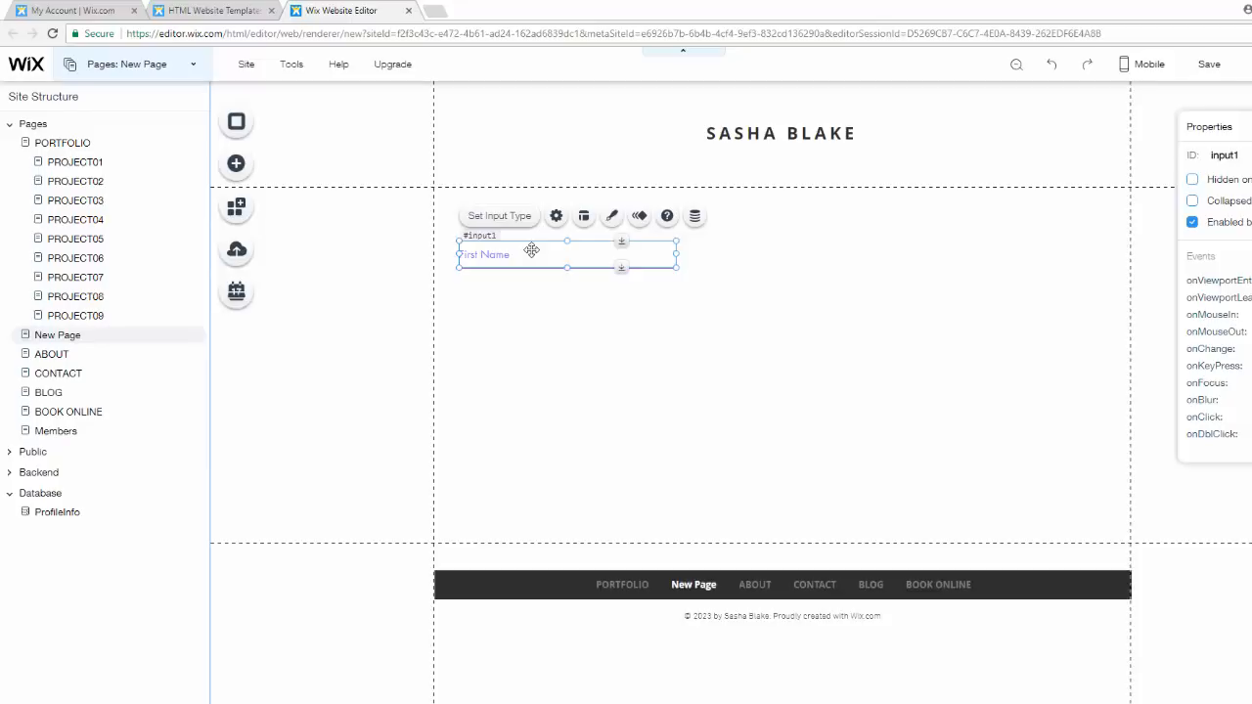
- Duplicate the First Name input, place the copy beside it, and set its placeholder text to Last Name
key("ctrl+d")
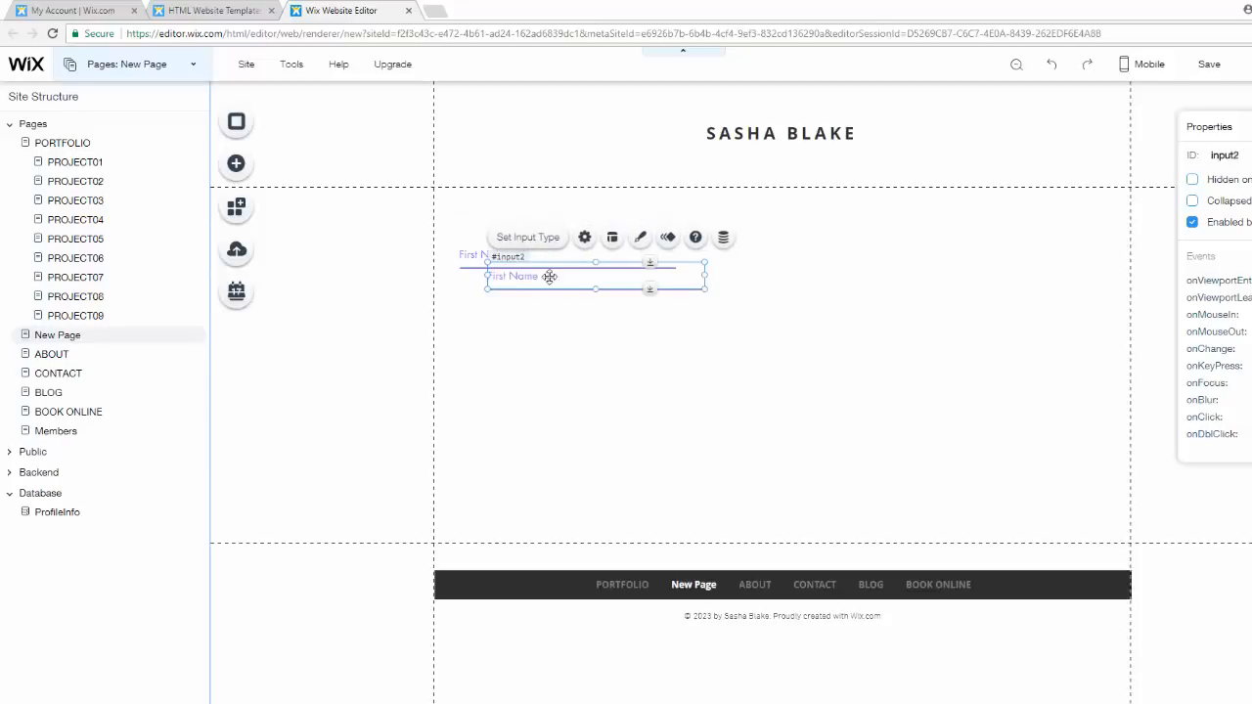
left_click_drag(553, 274, 761, 260)
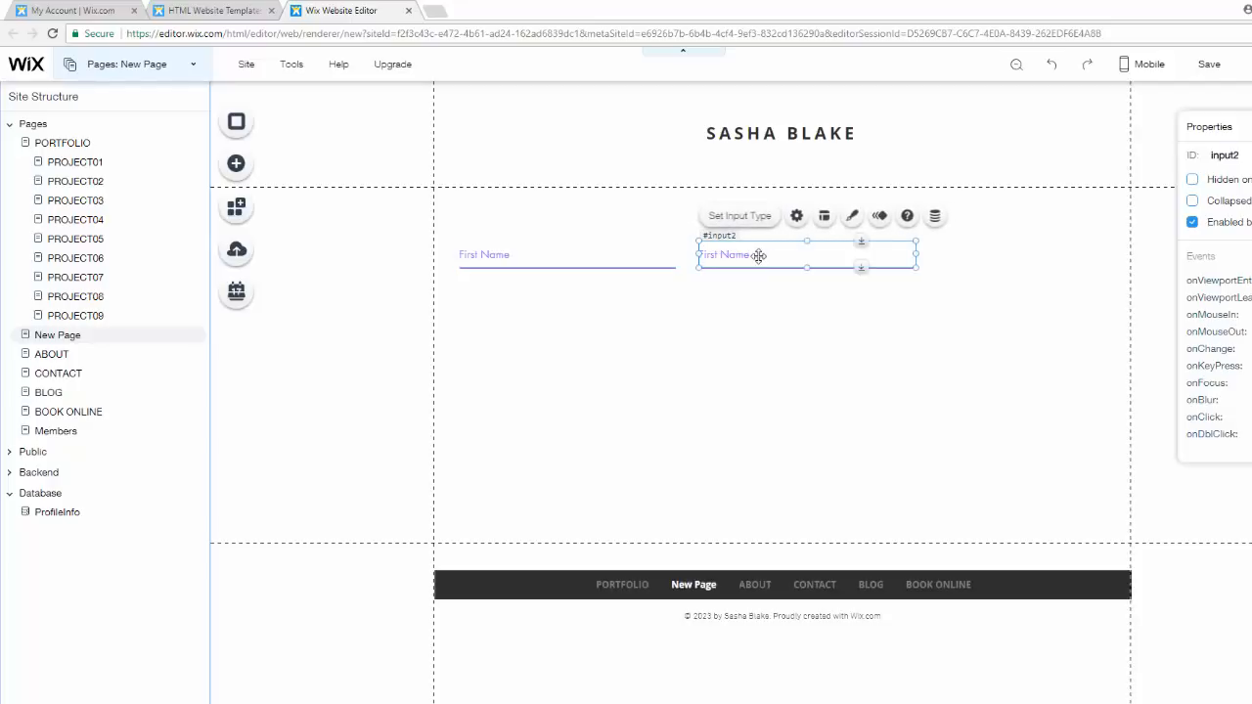
left_click(796, 216)
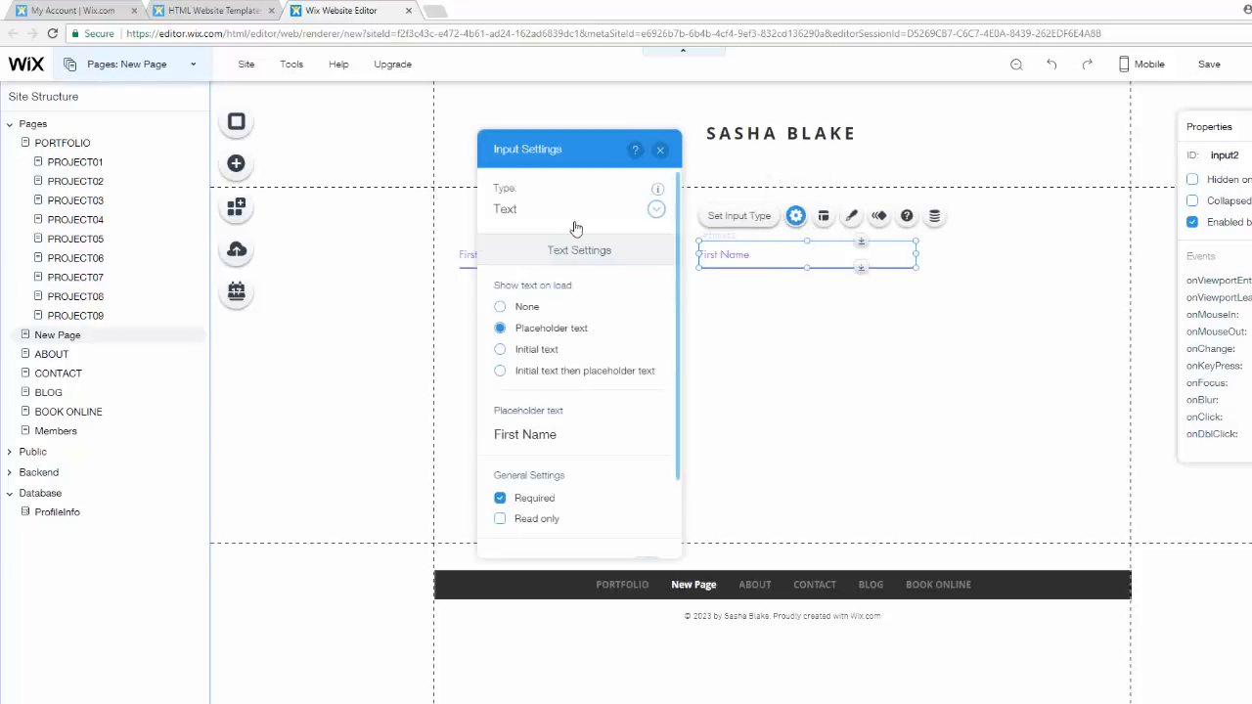
left_click(584, 431)
key("BackSpace")
type("La")
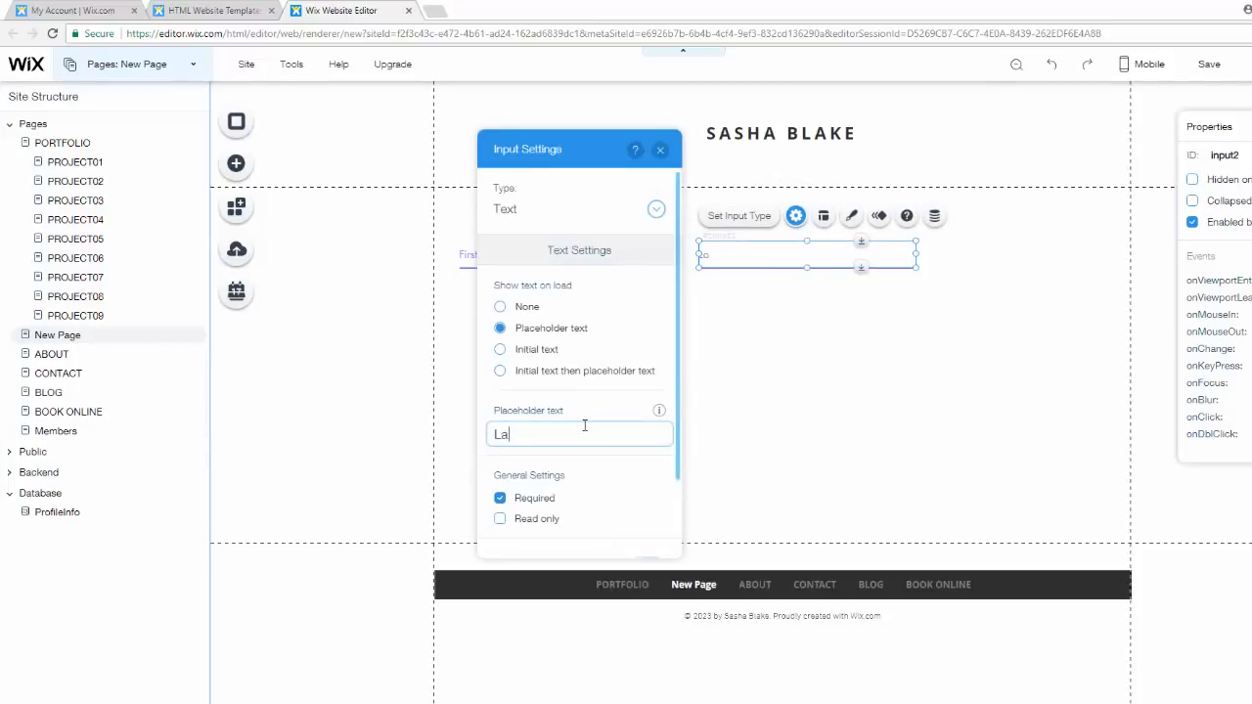
type("st Name")
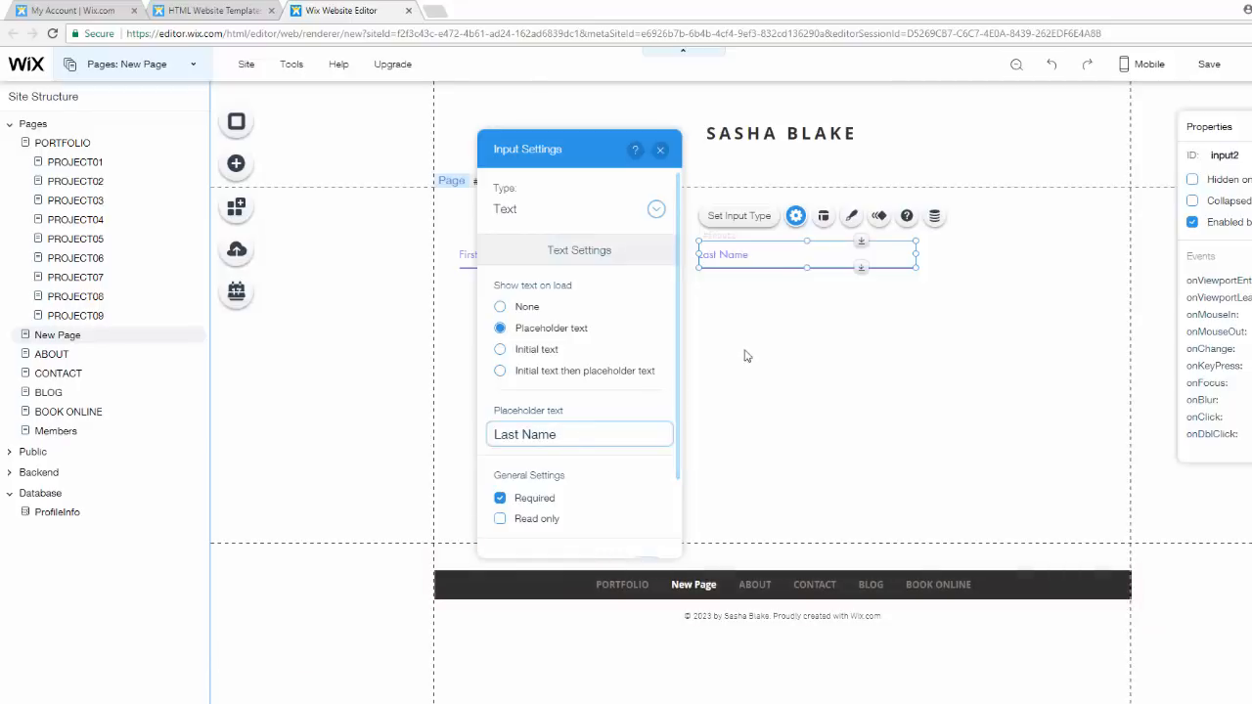
- Add an upload button from the User Input elements and place it below the First Name input
left_click(660, 150)
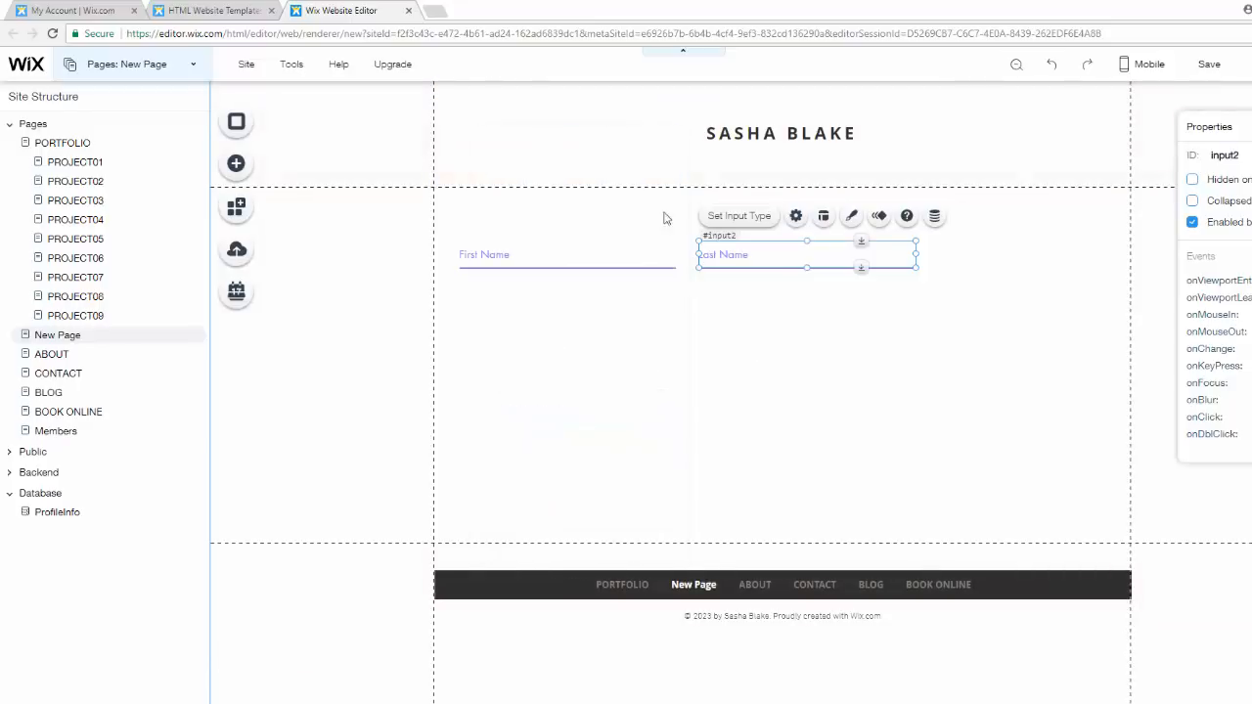
left_click(740, 374)
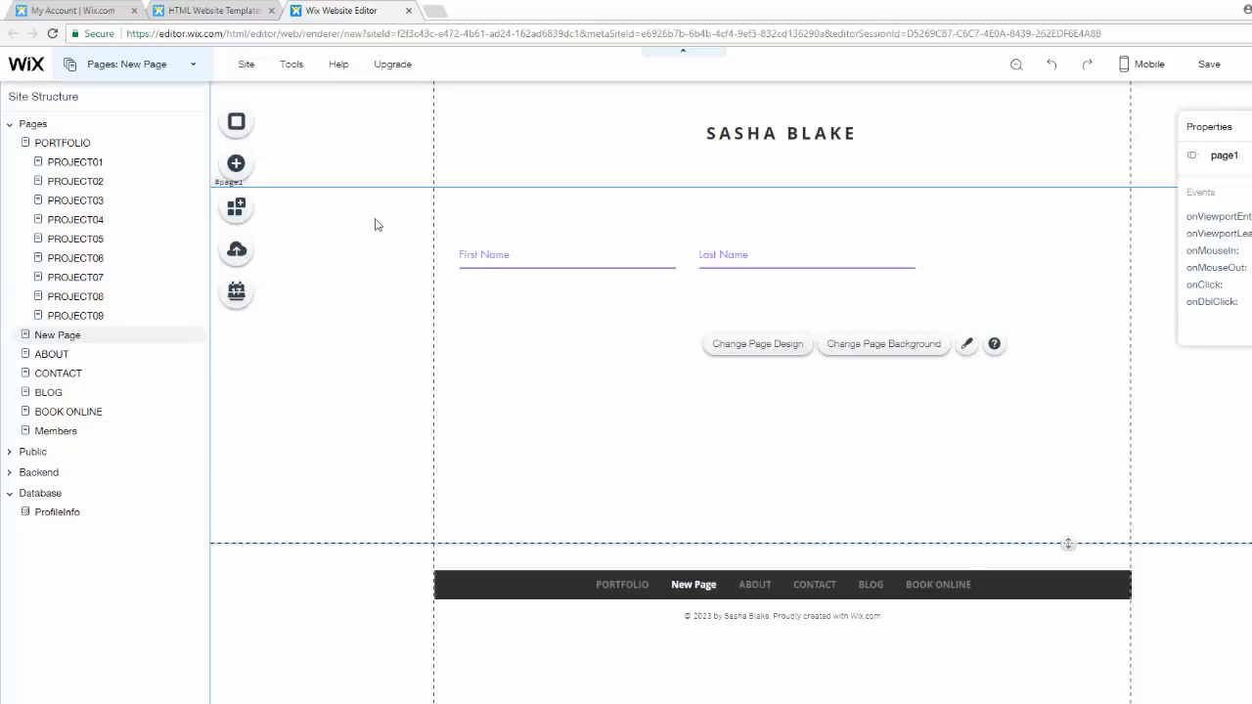
left_click(235, 164)
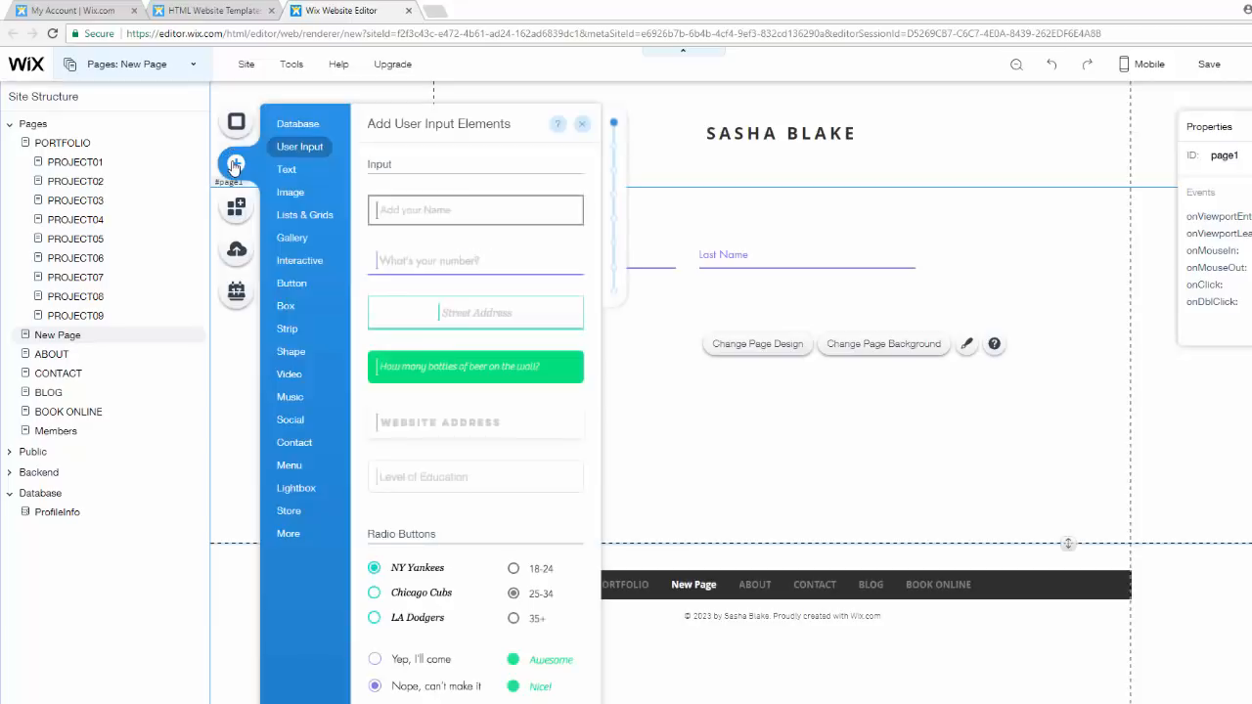
scroll(521, 330, "down", 6)
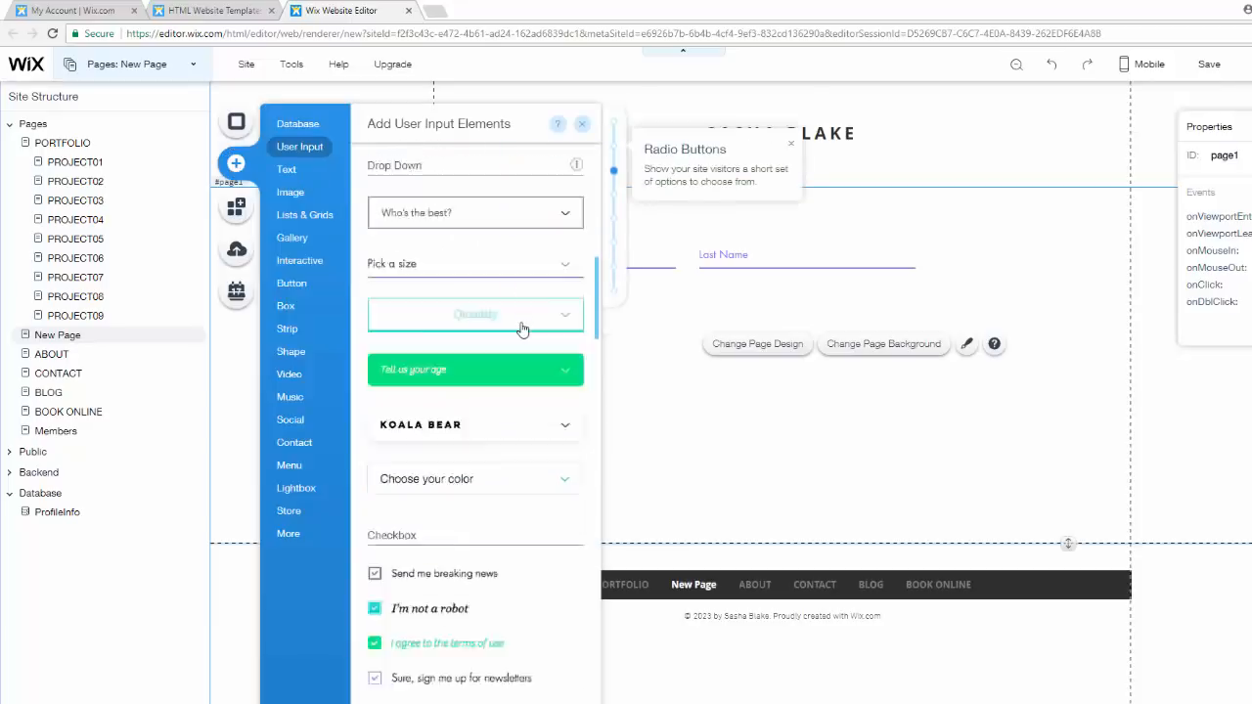
scroll(522, 329, "down", 10)
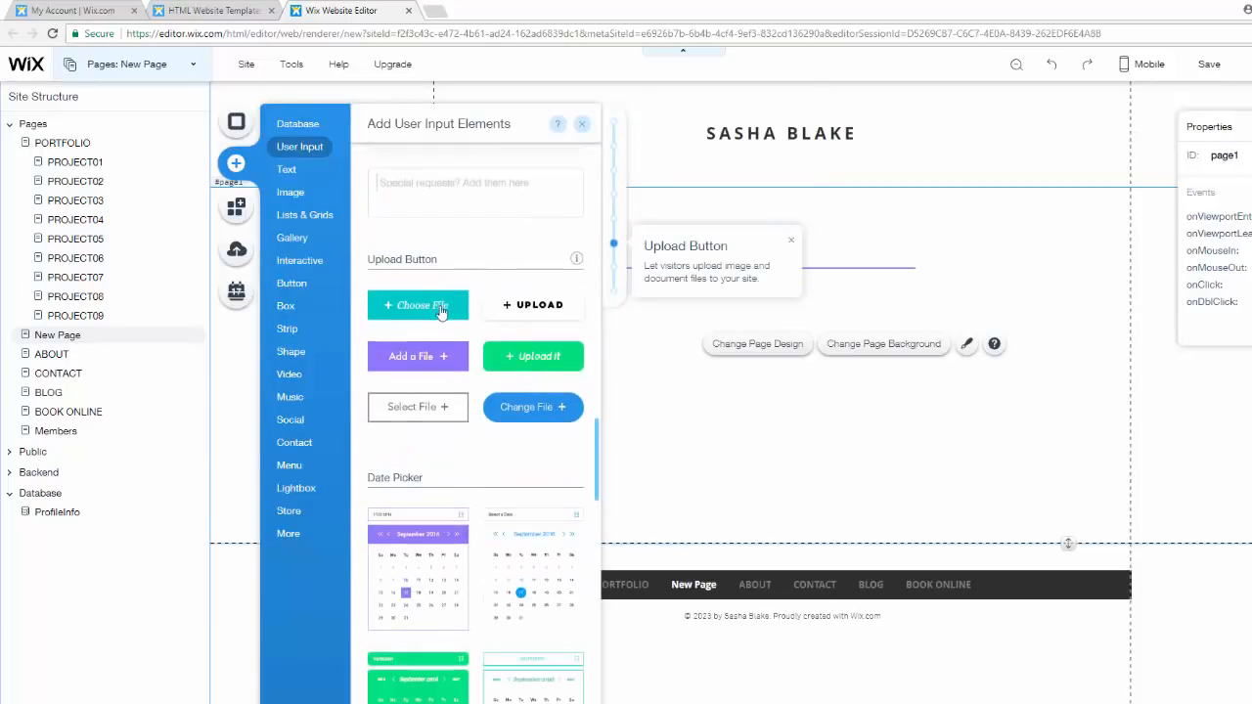
left_click(554, 408)
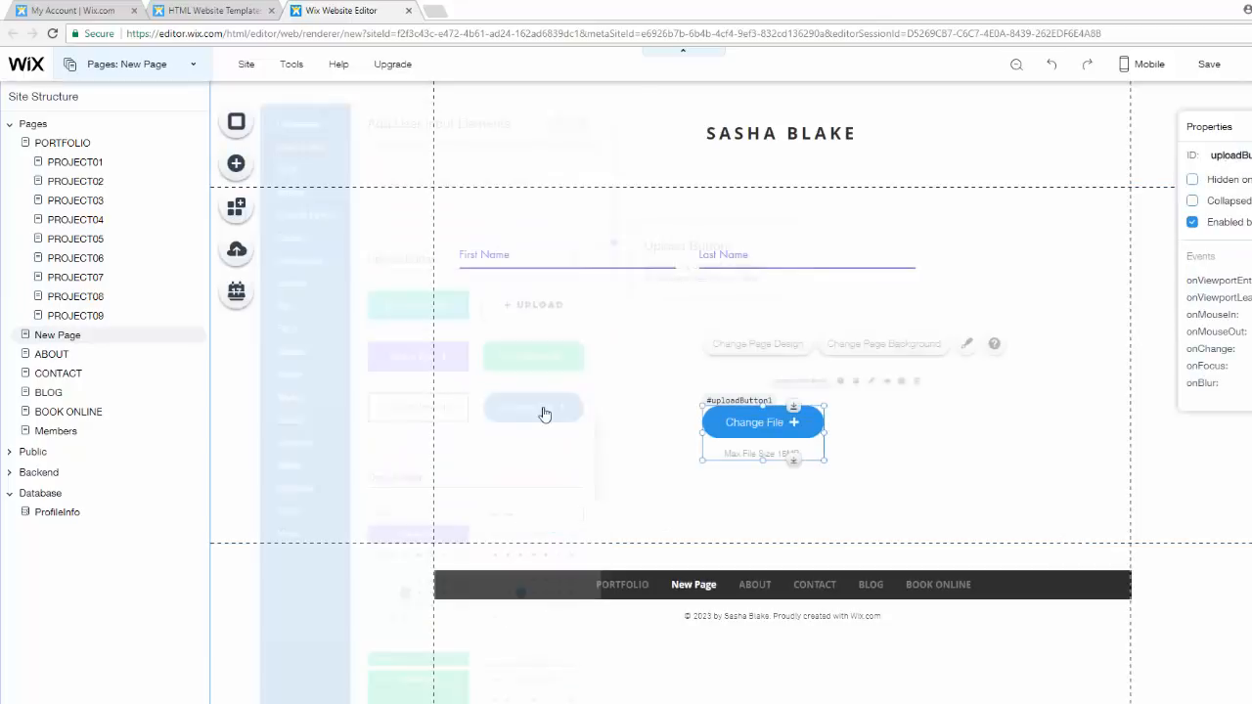
left_click_drag(757, 456, 519, 332)
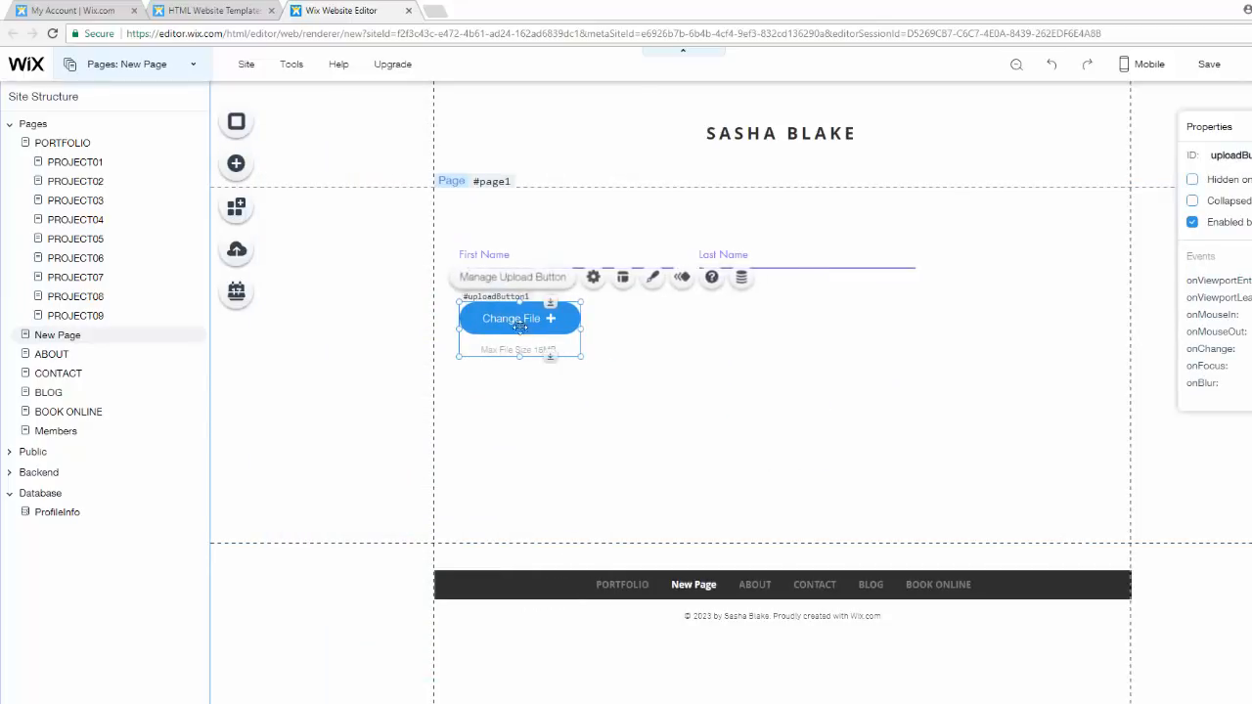
- In the upload button's settings, choose Image as the supported file type and set the button text to Upload Profile Picture
left_click(594, 278)
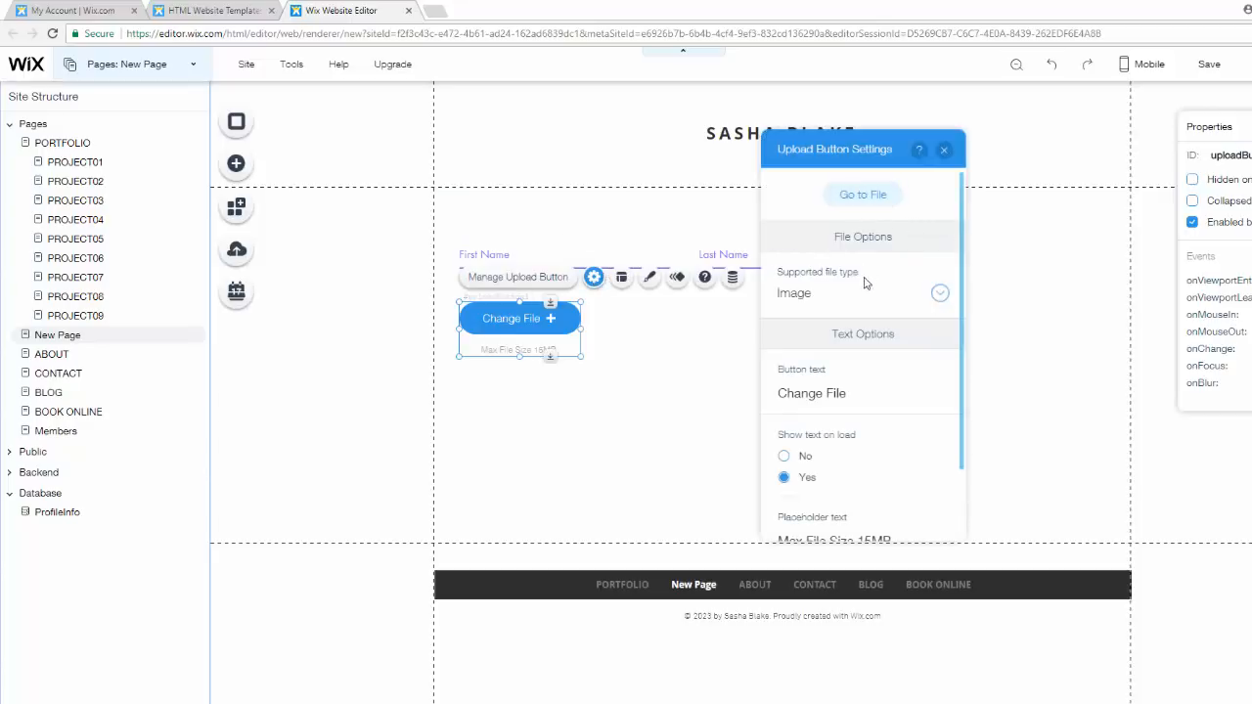
left_click(778, 295)
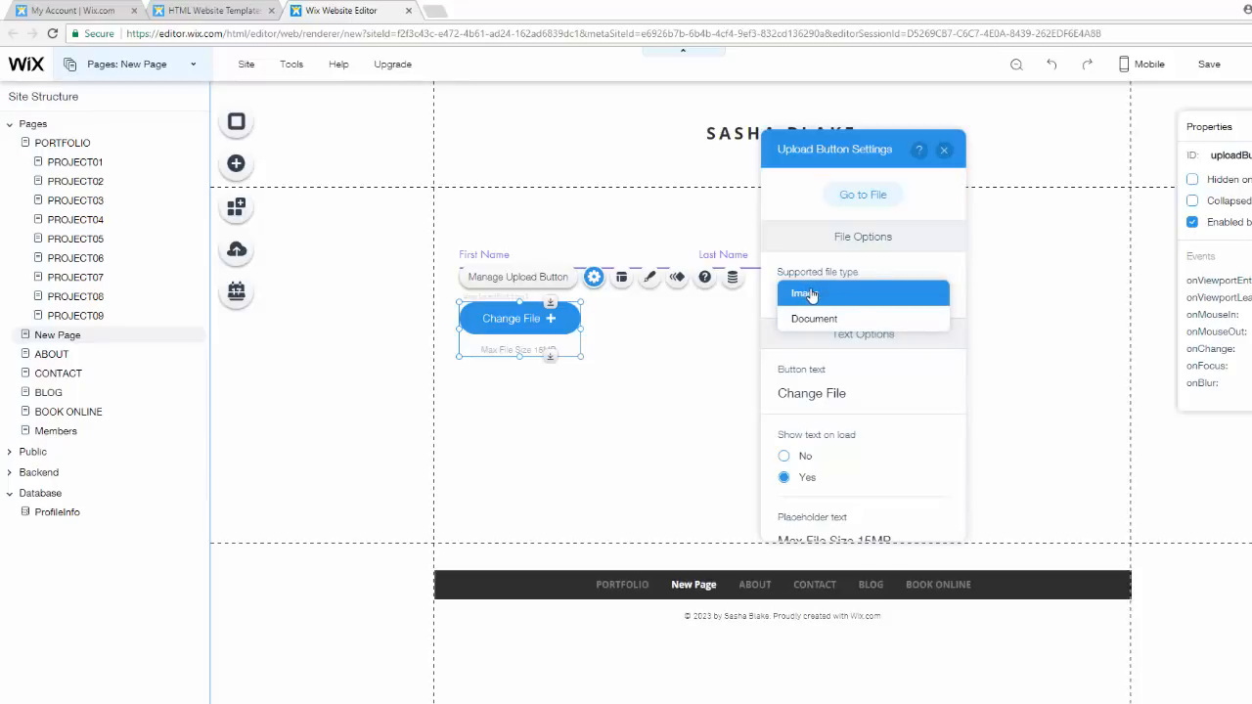
left_click(808, 294)
scroll(861, 342, "down", 1)
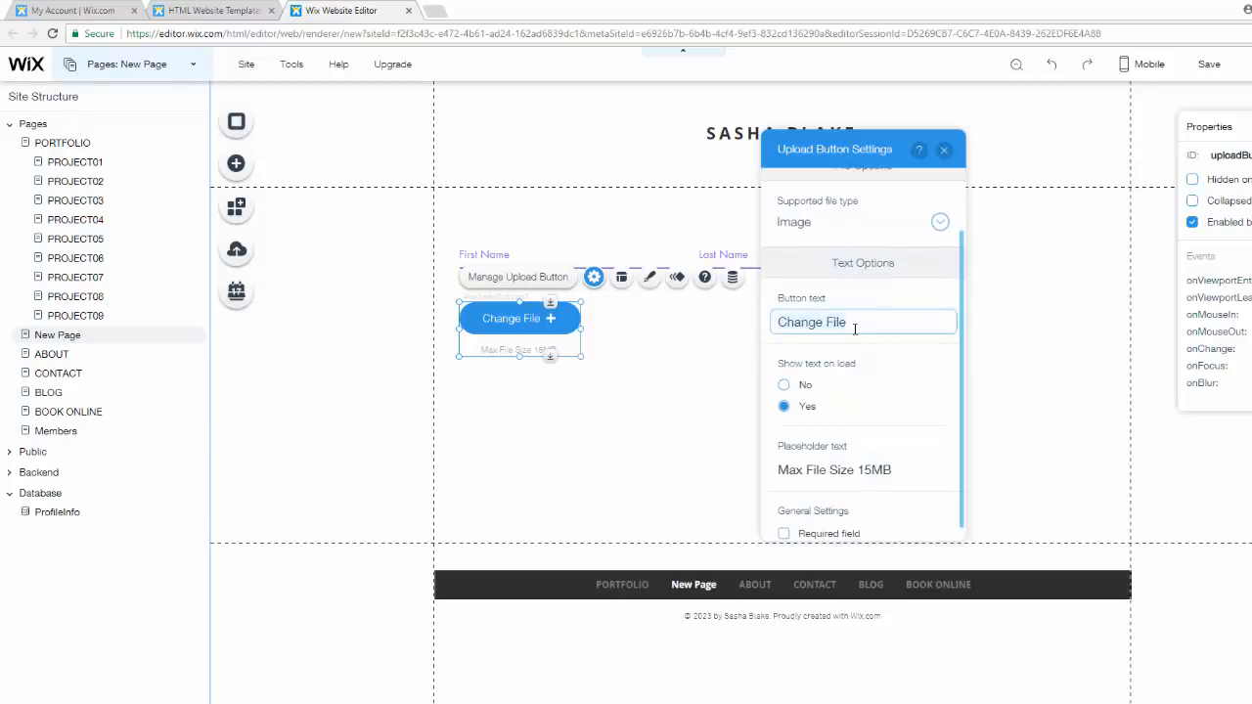
triple_click(855, 329)
key("BackSpace")
type("Upload ")
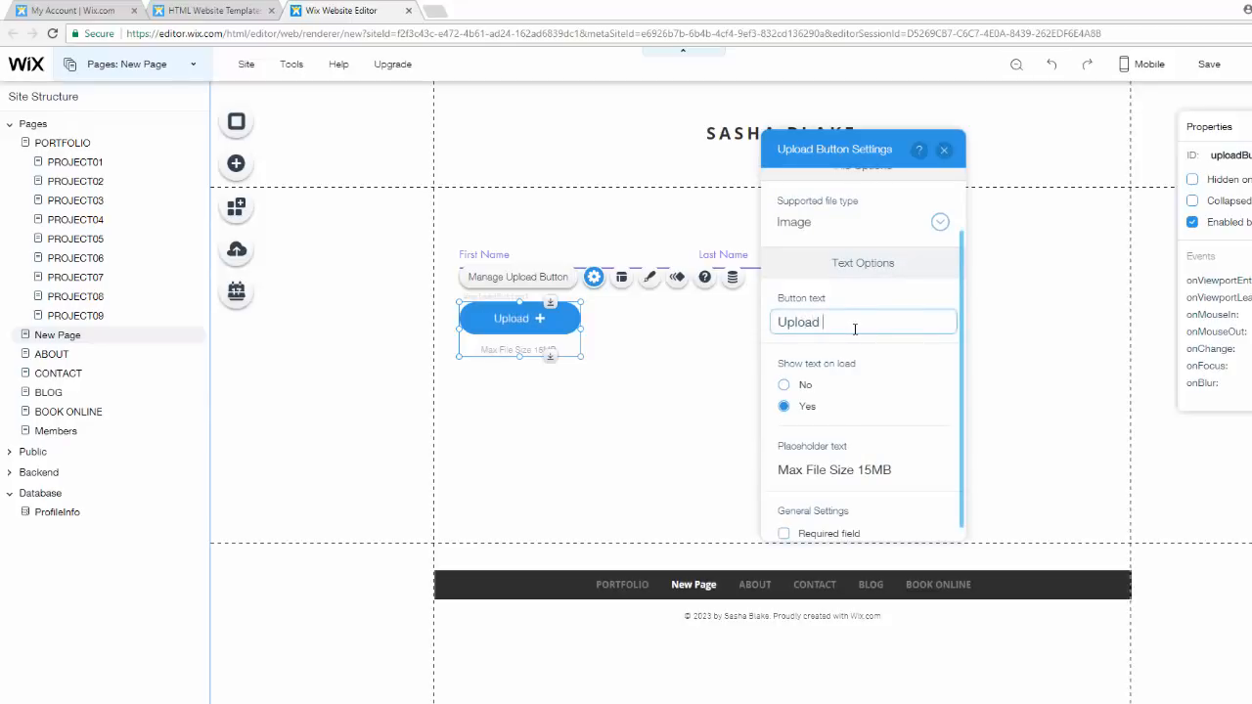
type("Profile Picture")
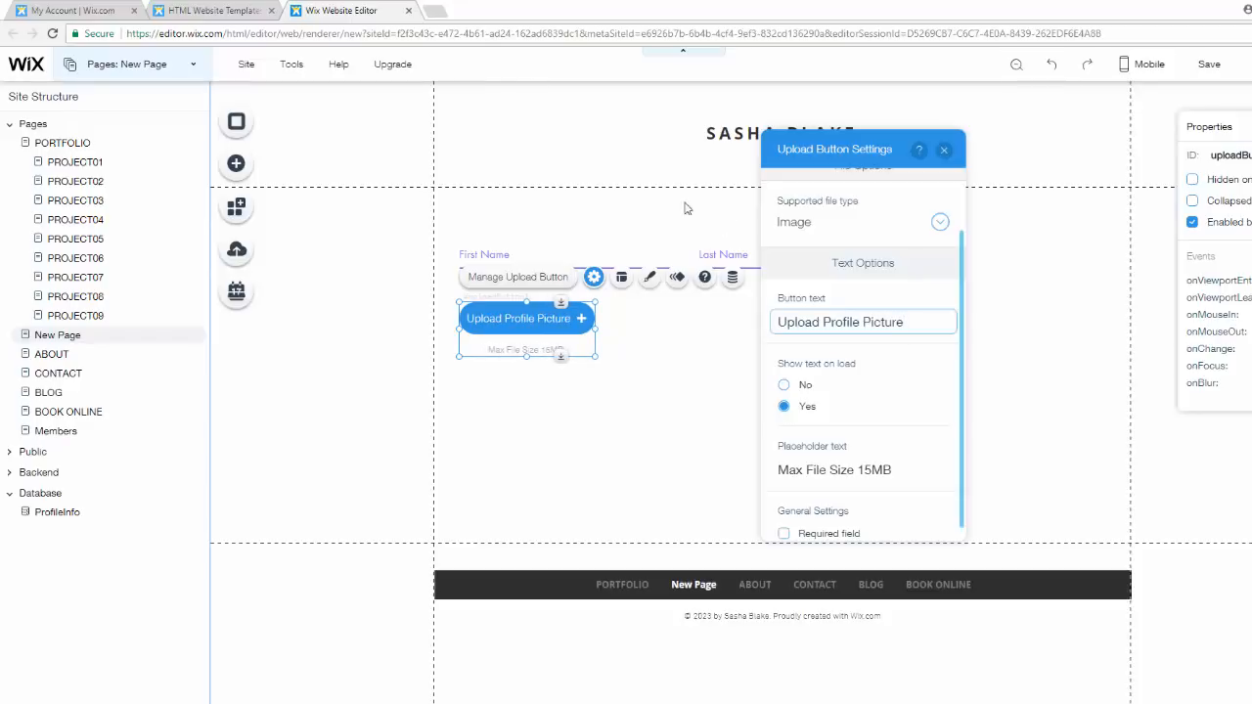
- Make the upload button a required field and close its settings
scroll(891, 381, "down", 1)
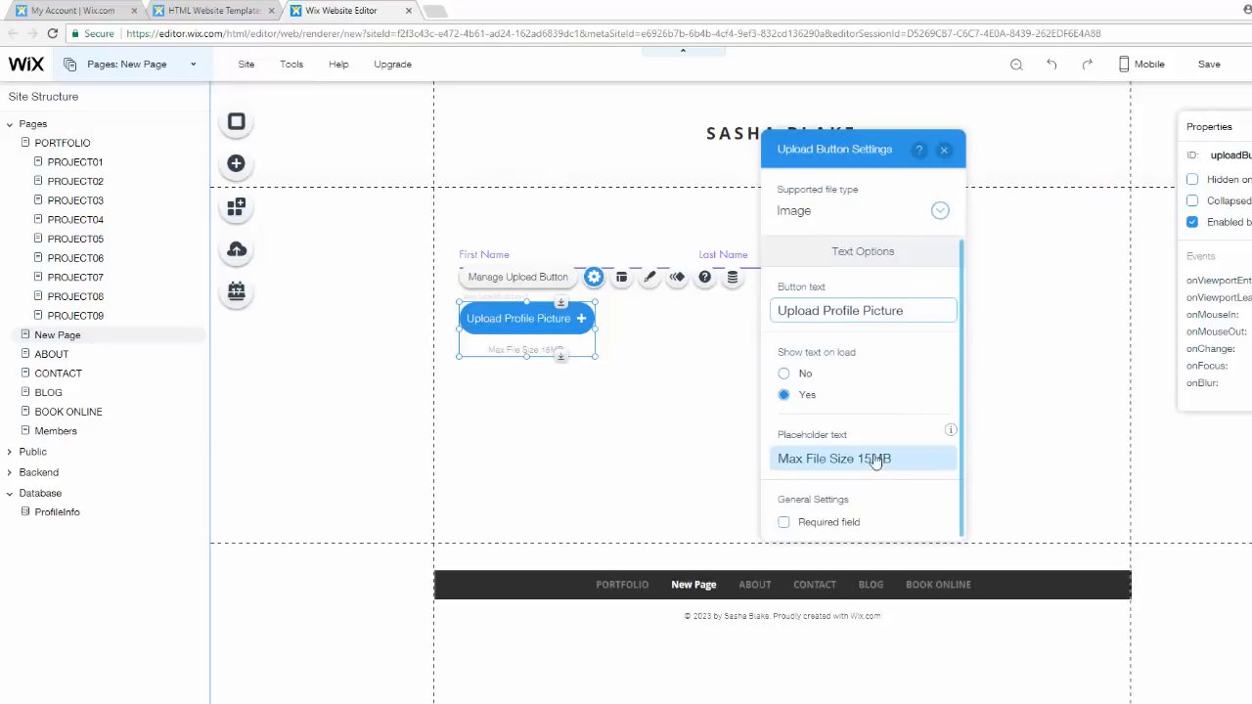
left_click(784, 525)
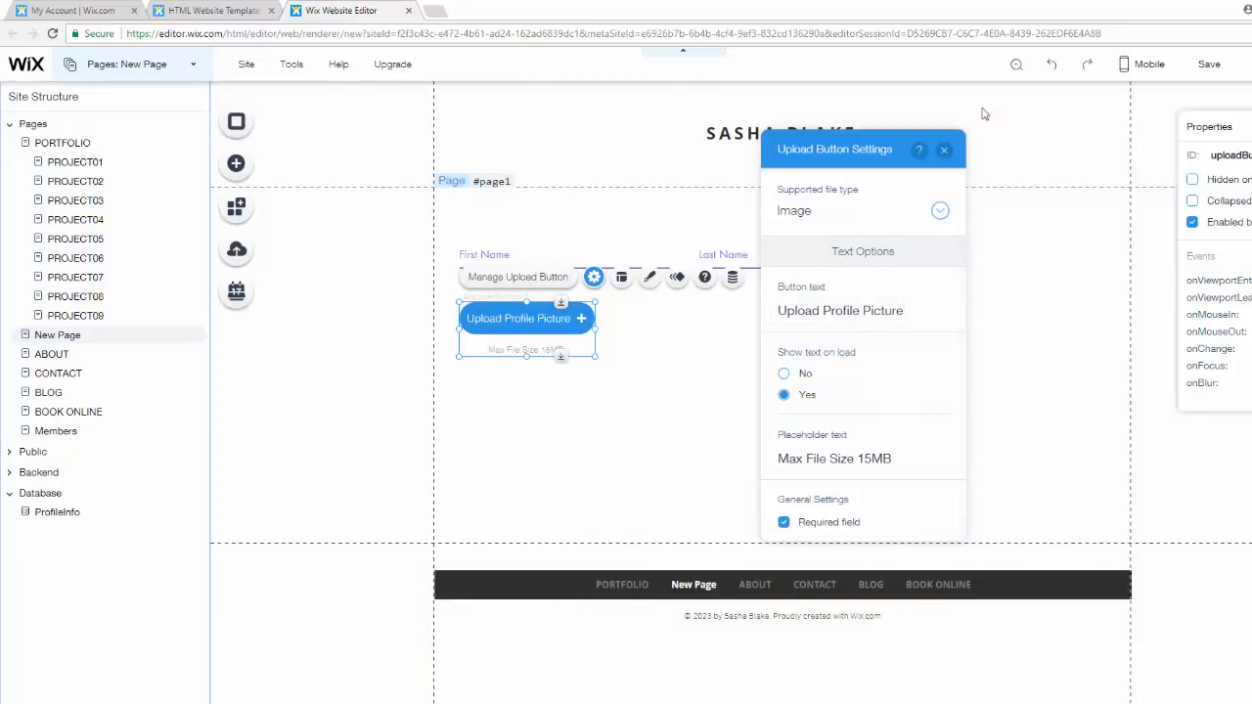
left_click(945, 152)
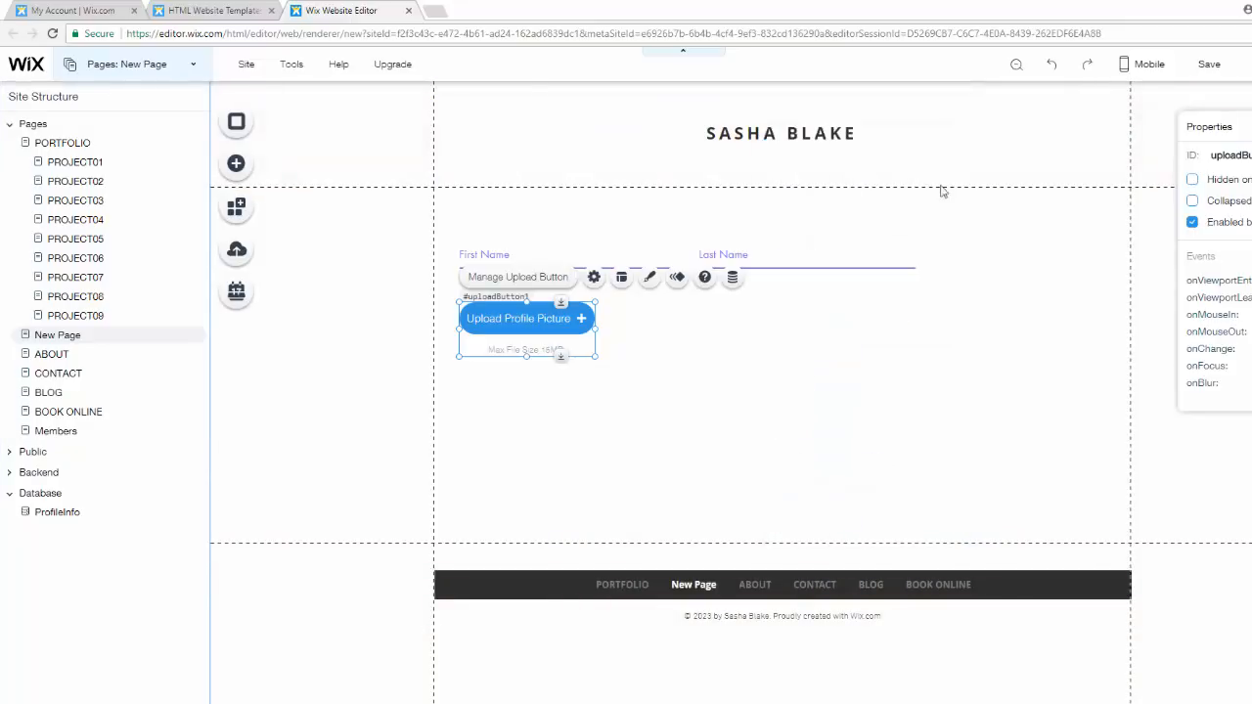
left_click(750, 467)
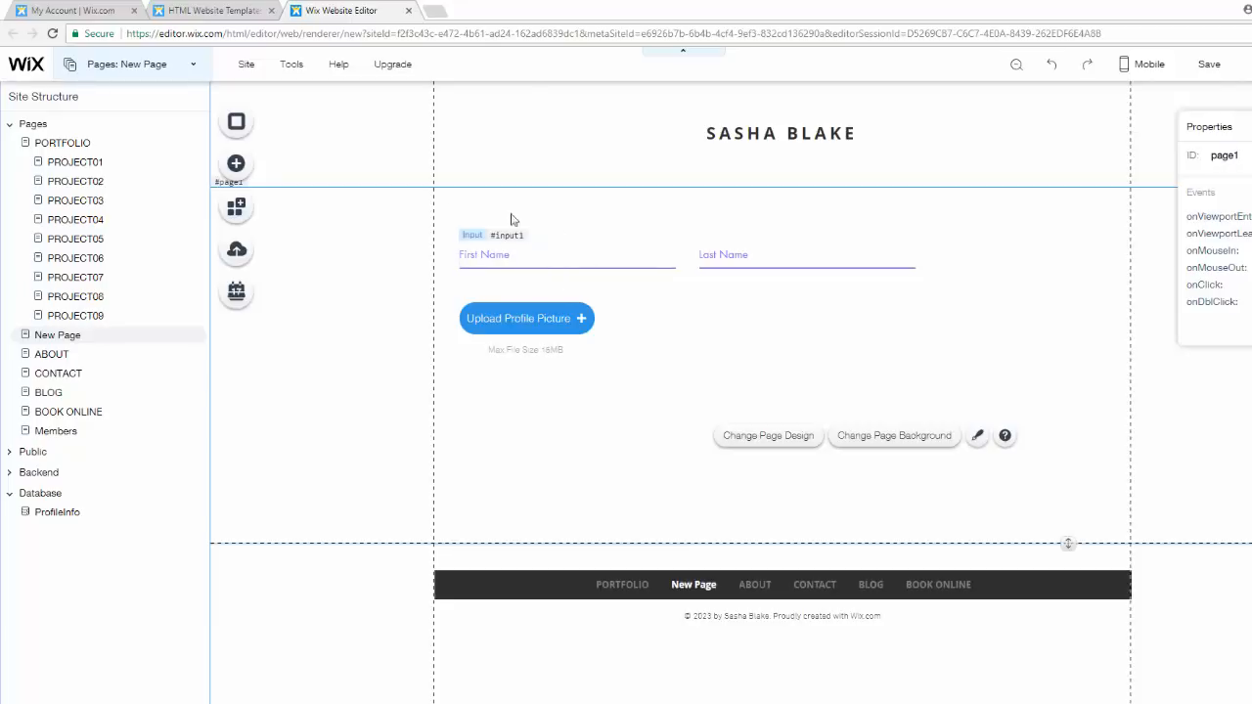
- Add a text box from the User Input elements below the upload button and widen it to span both name inputs
left_click(244, 164)
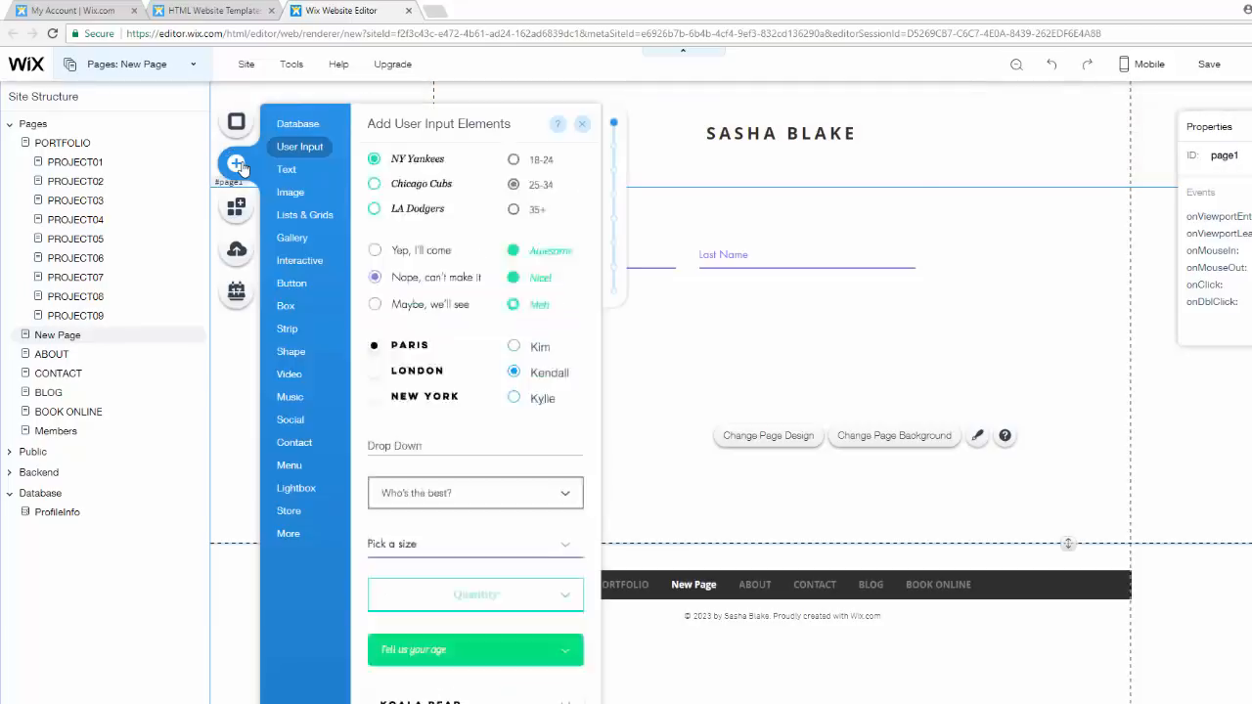
scroll(485, 296, "down", 8)
scroll(485, 296, "down", 5)
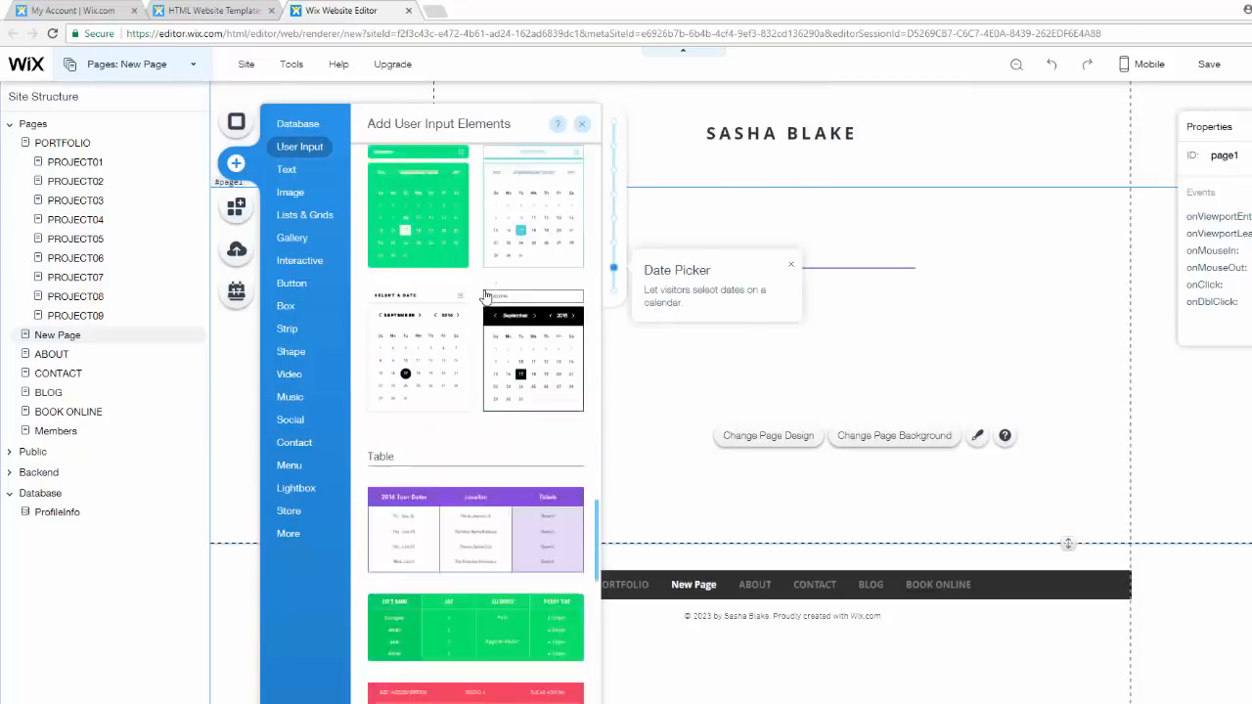
scroll(487, 289, "up", 9)
scroll(494, 303, "up", 4)
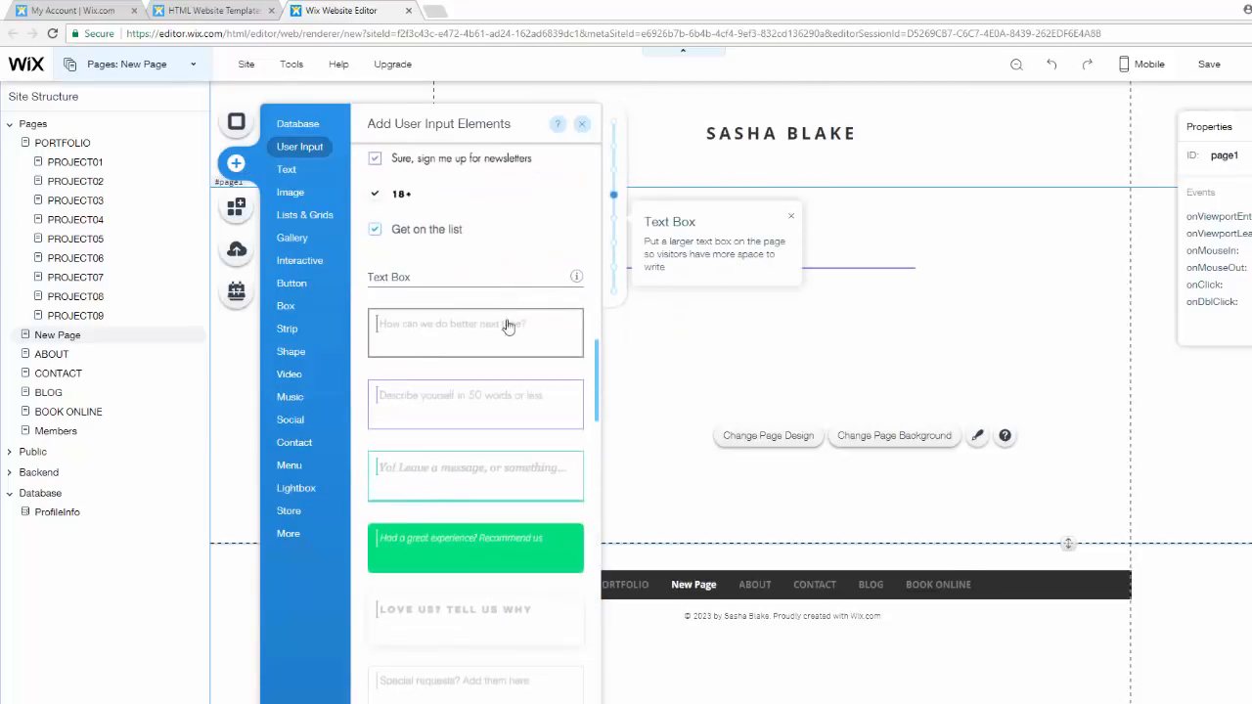
scroll(497, 355, "down", 2)
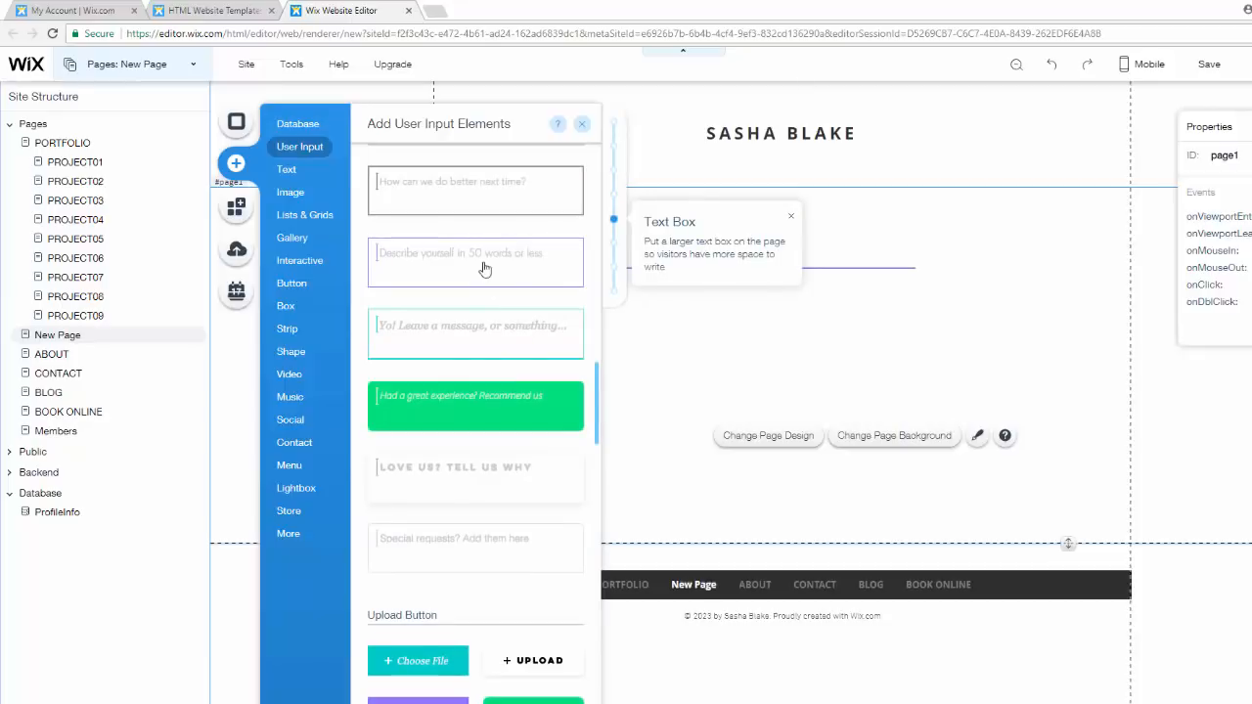
left_click_drag(484, 268, 584, 428)
left_click_drag(585, 429, 585, 429)
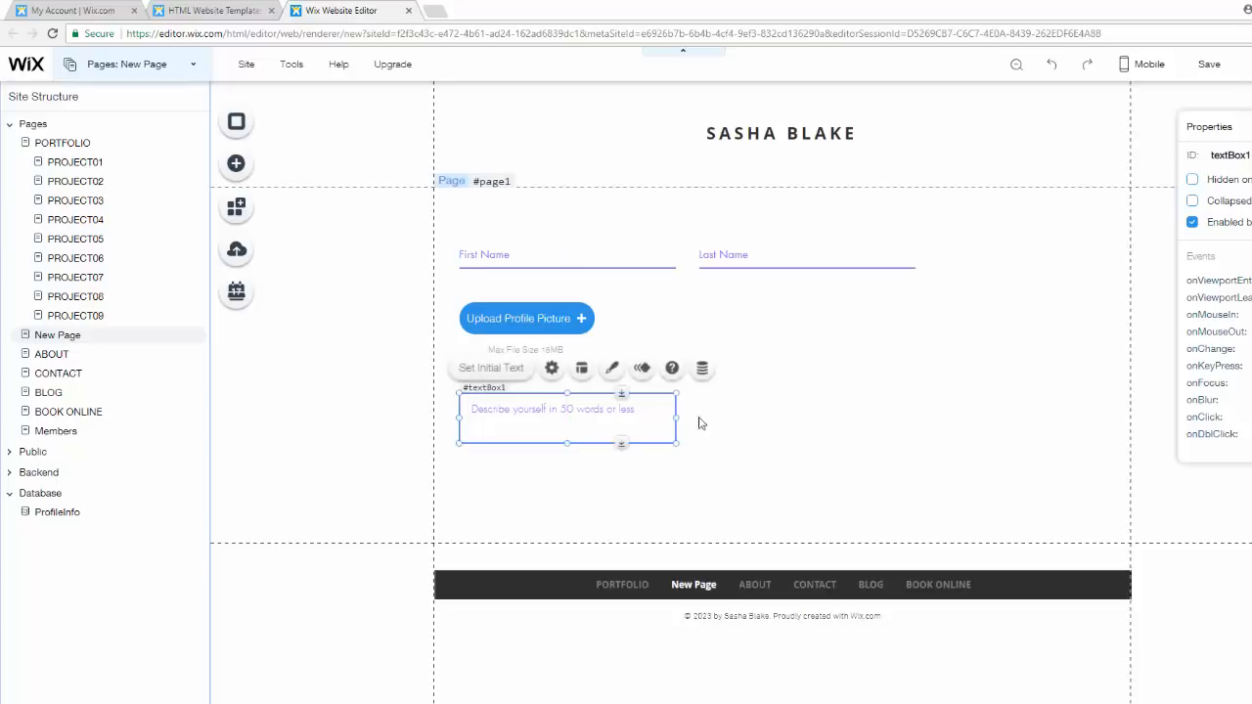
left_click_drag(677, 418, 917, 447)
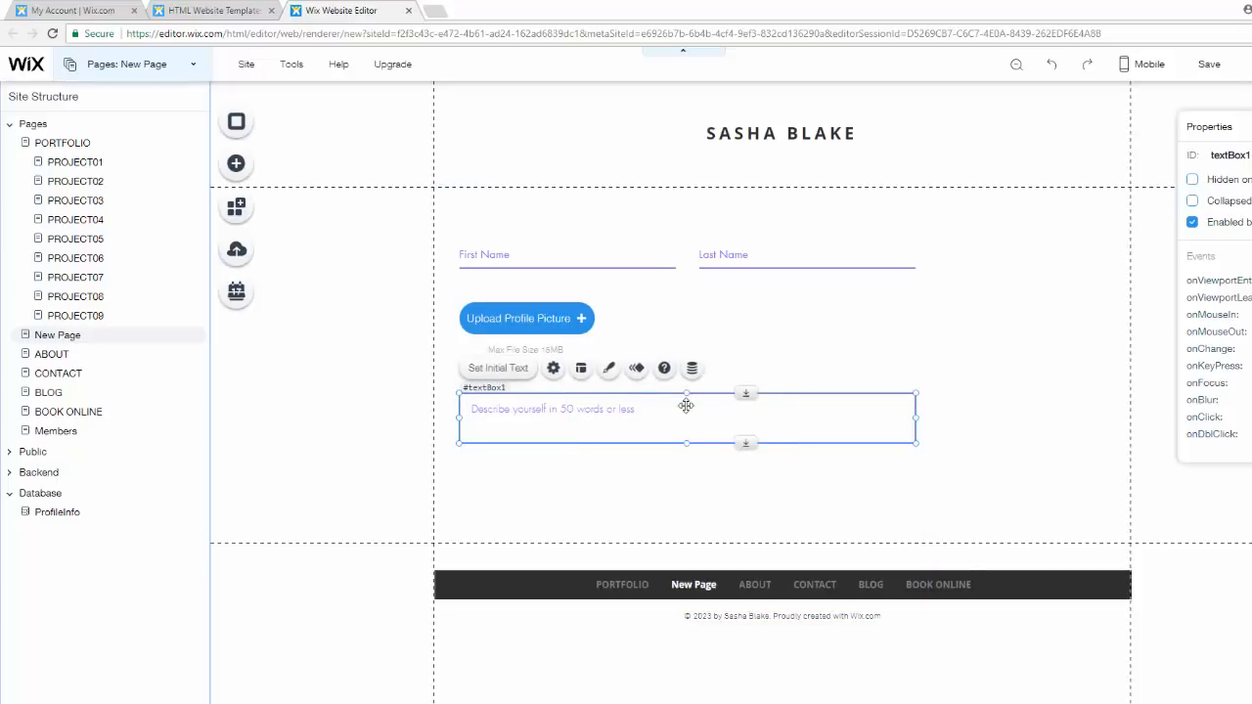
- Set the text box's placeholder to "Describe yourself here." and make it required
left_click(553, 367)
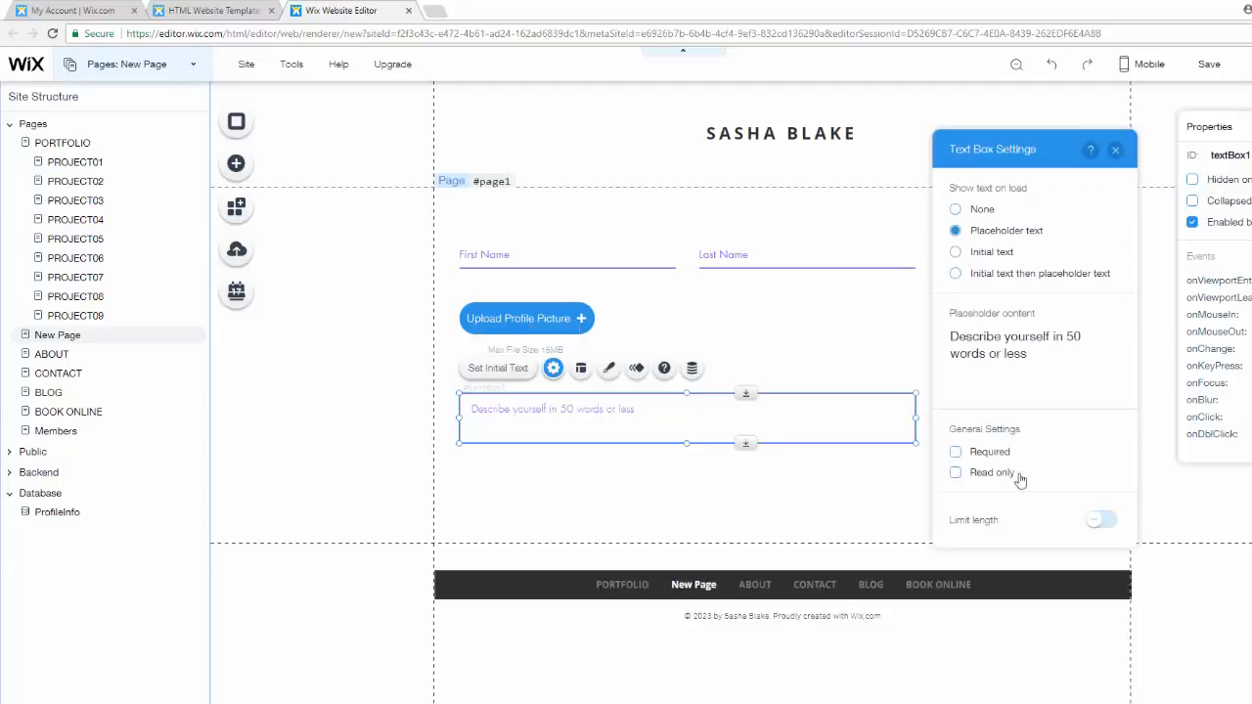
left_click(1031, 354)
mouse_move(1088, 338)
left_mouse_down()
mouse_move(1068, 355)
mouse_move(908, 339)
mouse_move(1078, 336)
left_mouse_up()
left_click(1056, 355)
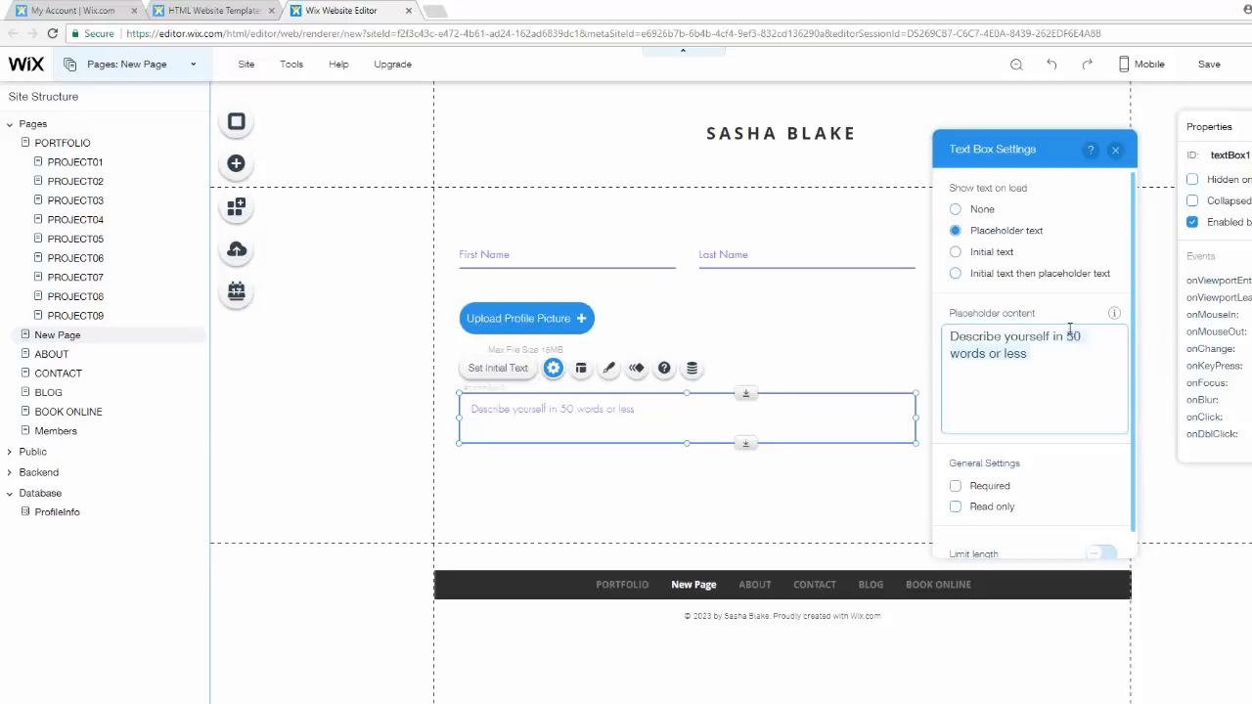
type("=")
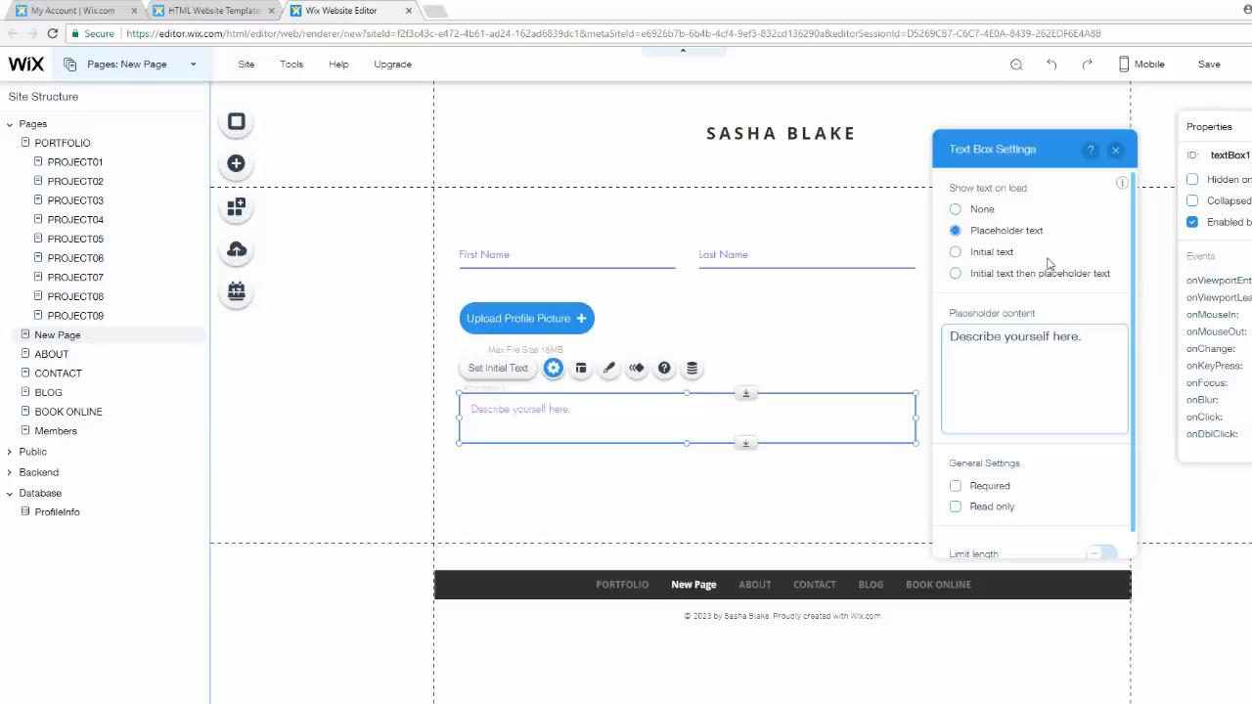
left_click(1091, 302)
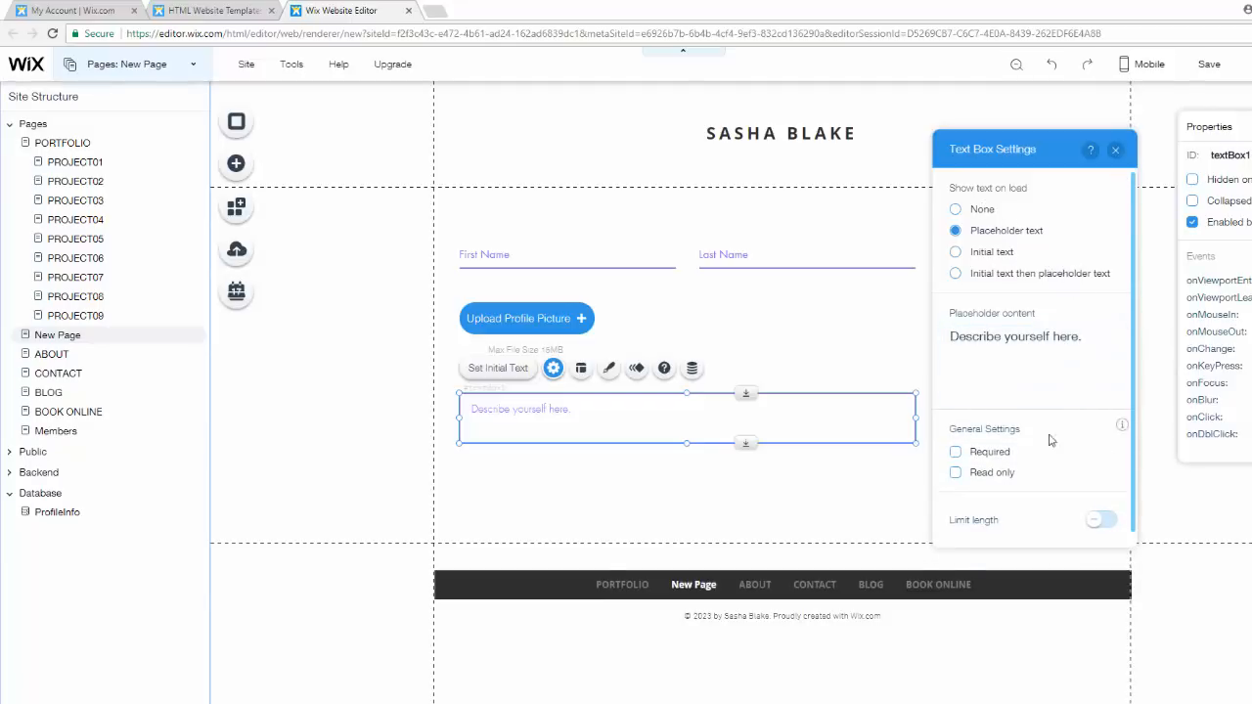
left_click(956, 453)
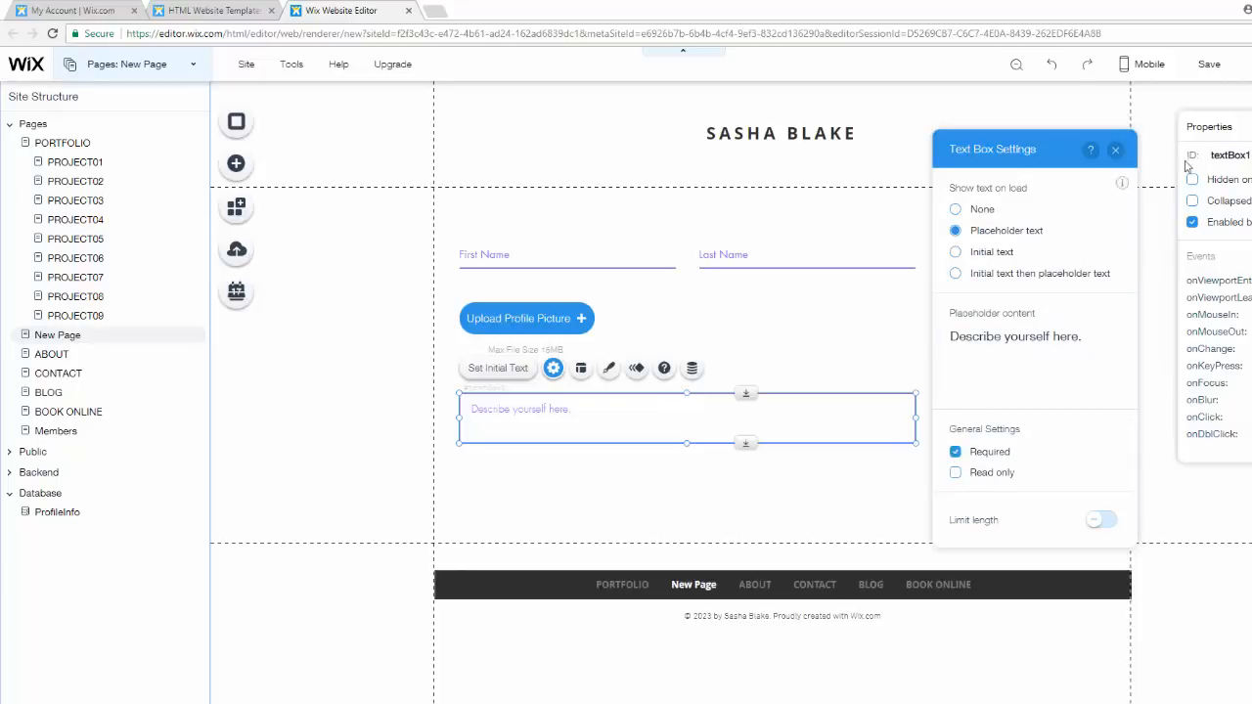
left_click(1116, 150)
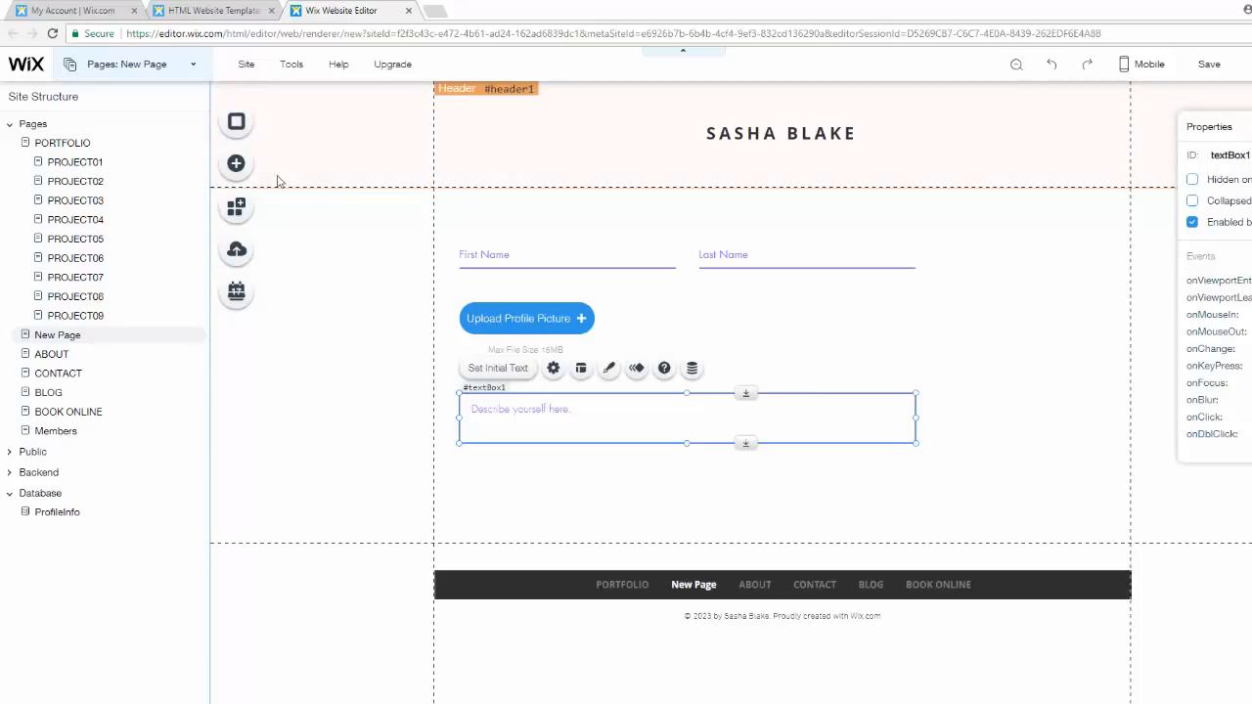
- Add a dataset from the Database elements and move it beside the page content, left of the form
left_click(235, 168)
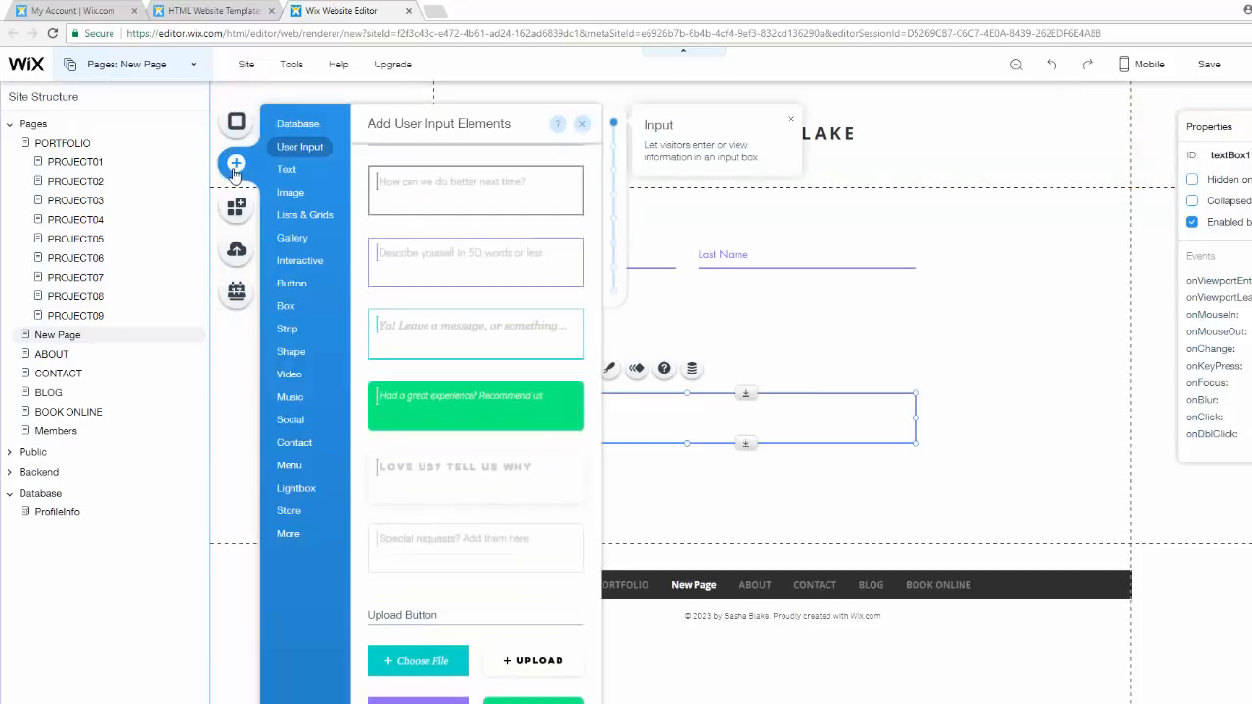
left_click(302, 127)
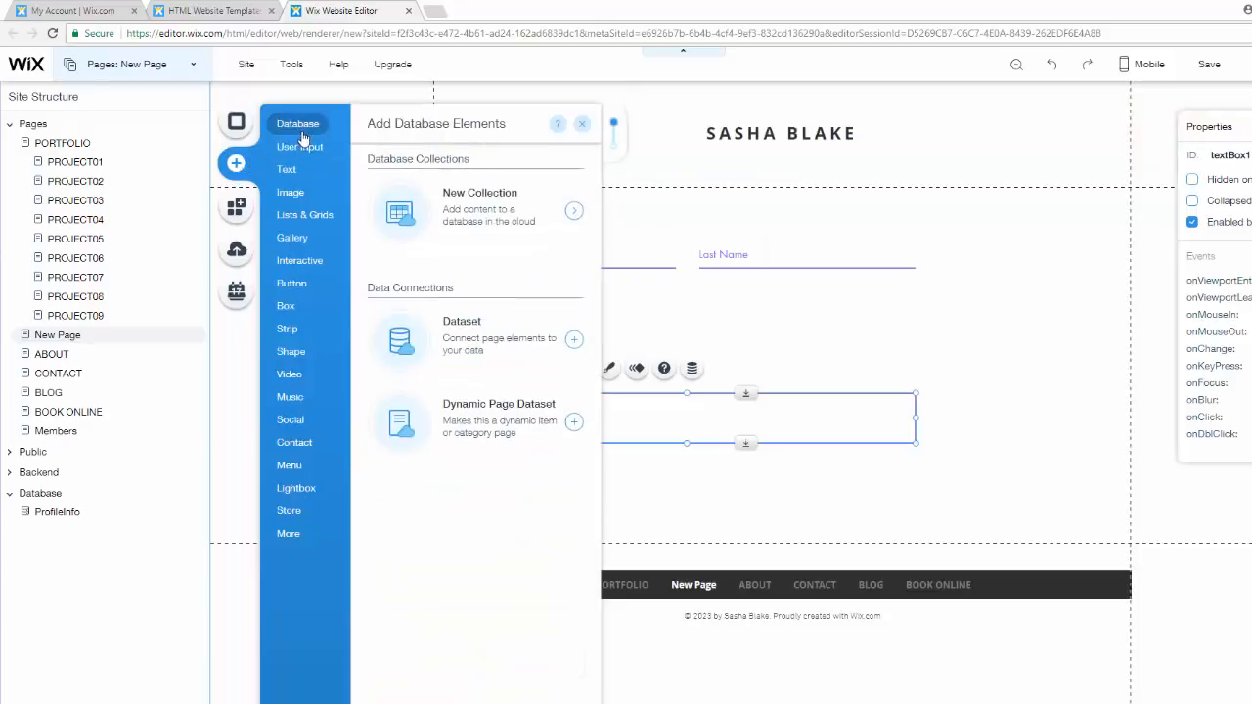
left_click(482, 337)
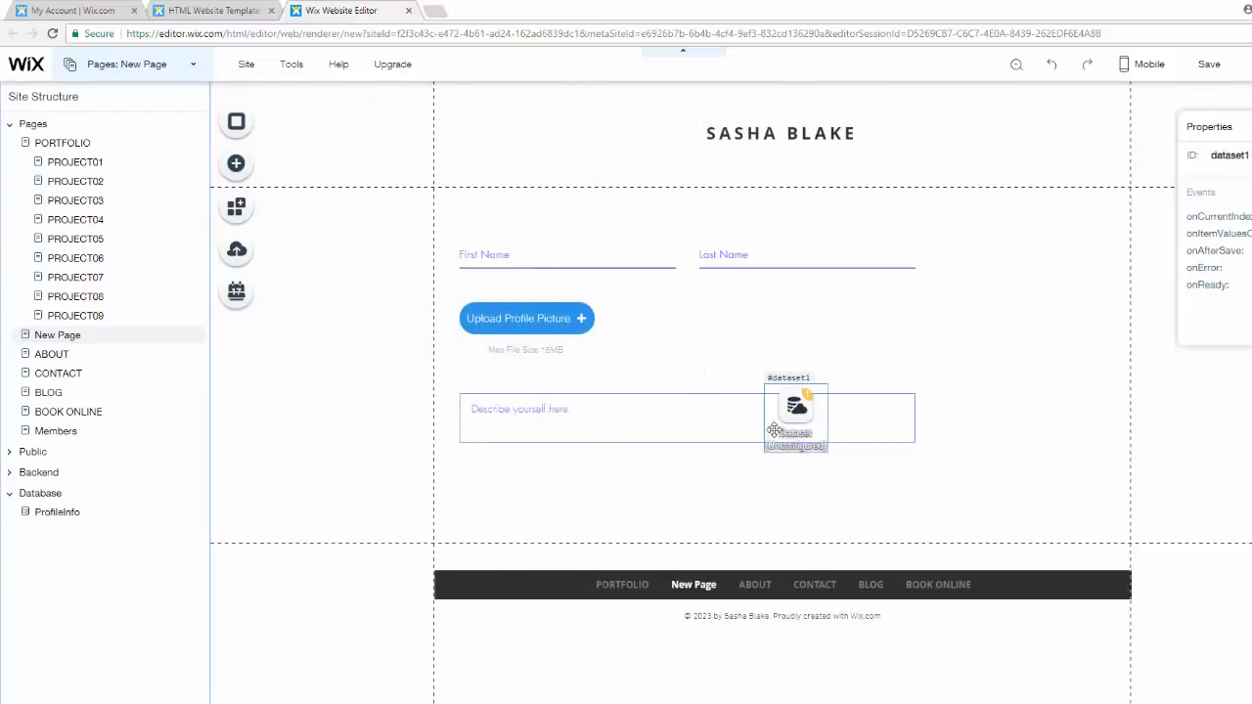
left_click_drag(606, 391, 365, 367)
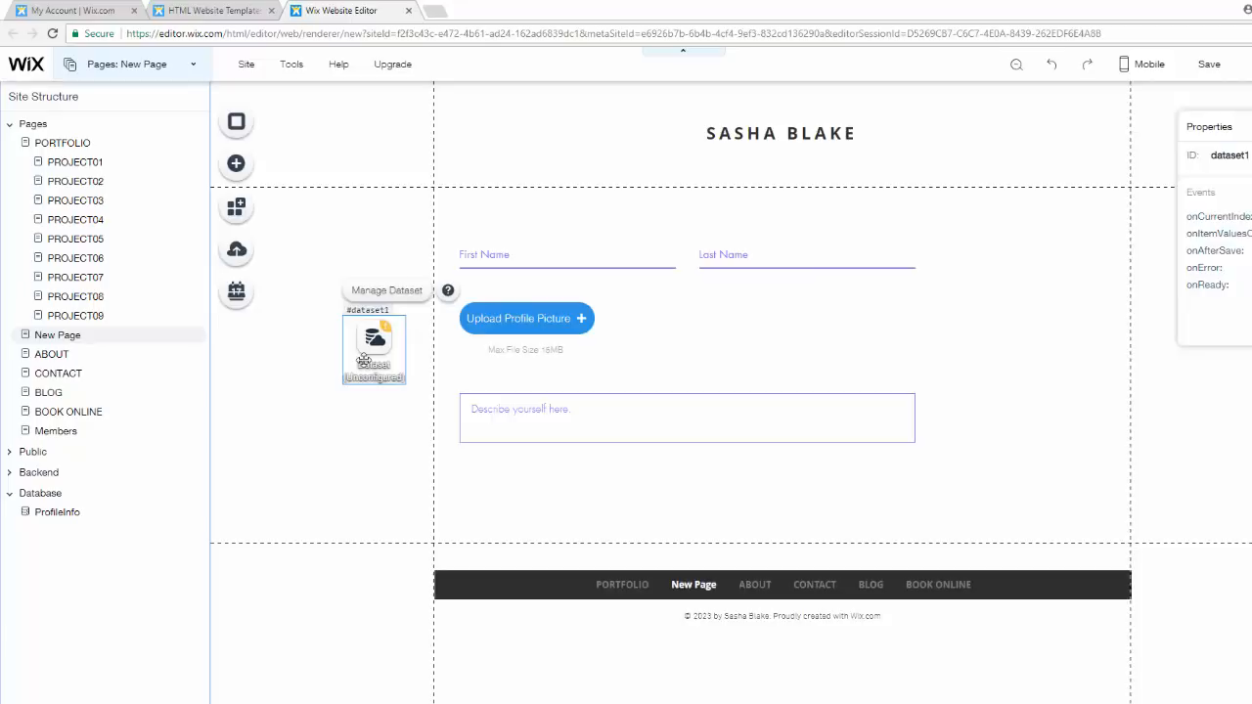
left_click_drag(364, 360, 342, 318)
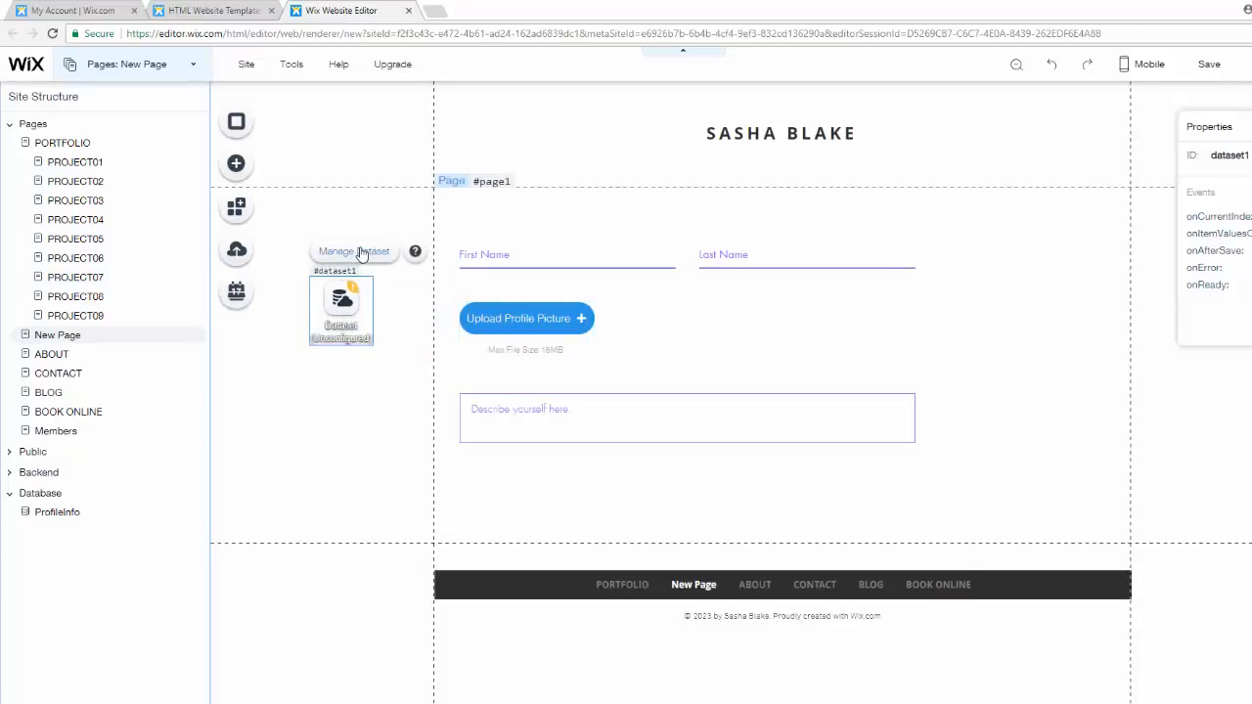
- Connect the dataset to the ProfileInfo collection
left_click(358, 251)
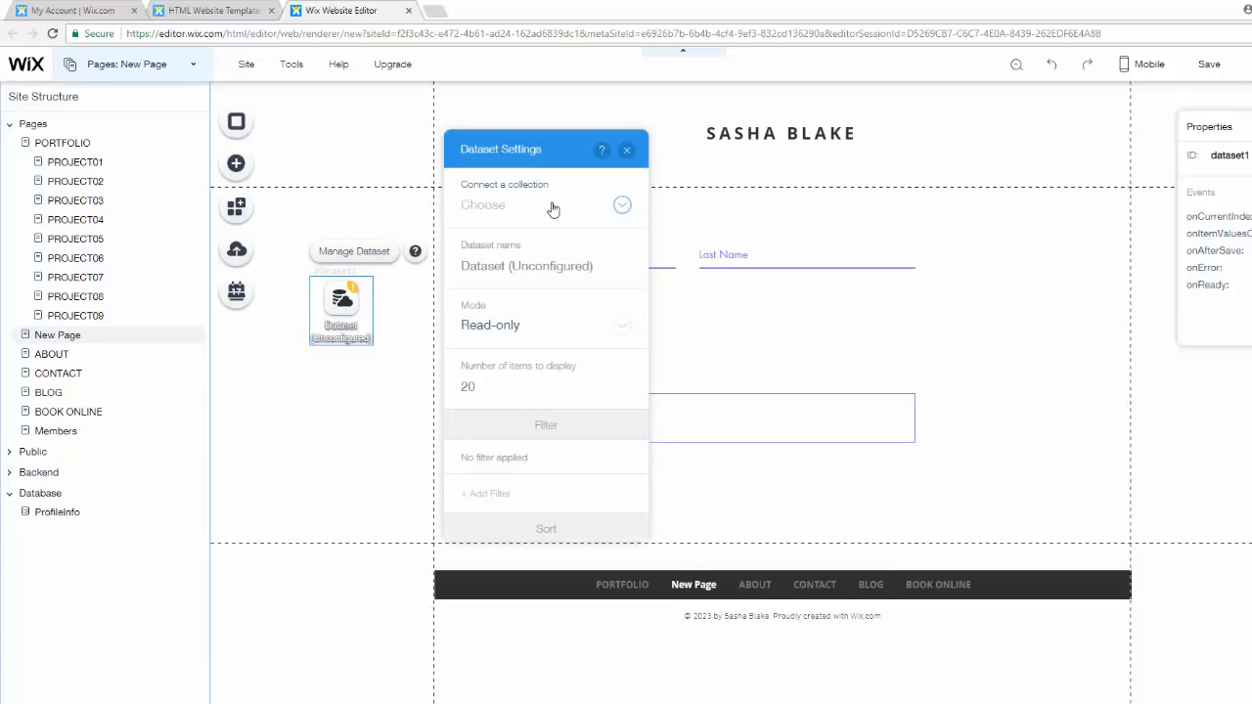
left_click(553, 207)
left_click(534, 232)
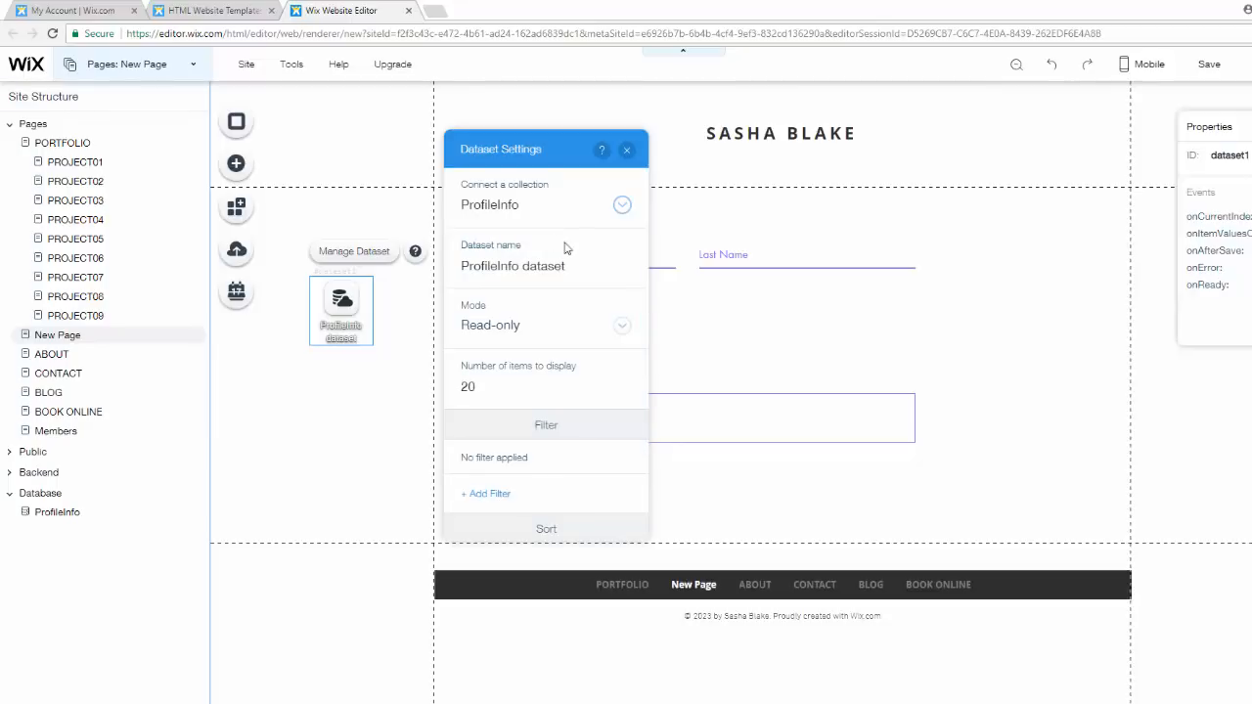
- Set the dataset's mode to Write-only and close its settings
left_click(511, 257)
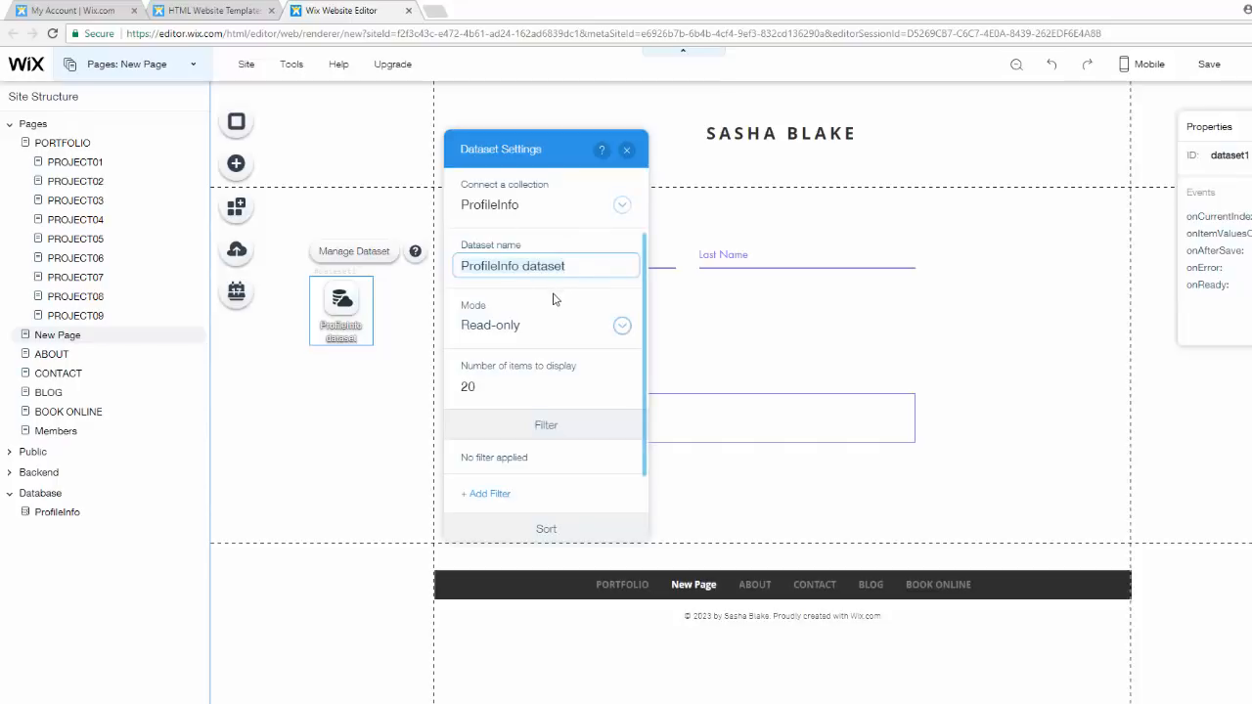
left_click(513, 328)
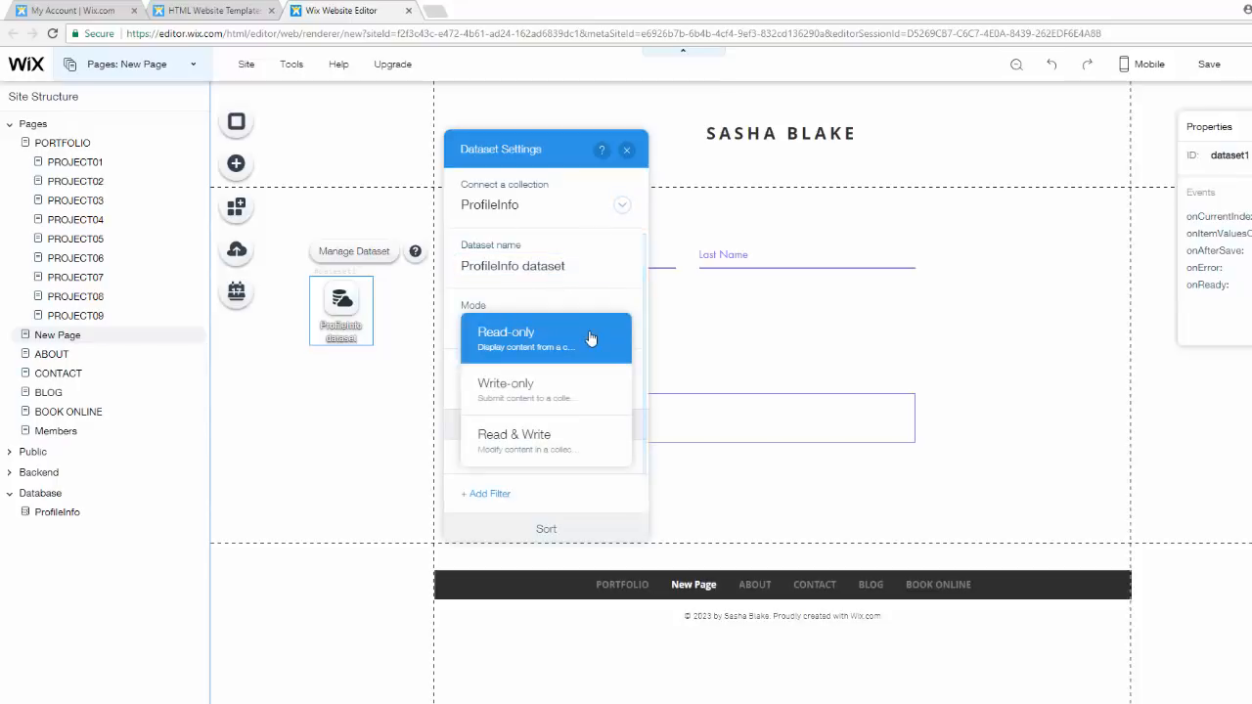
left_click(539, 390)
scroll(580, 308, "down", 1)
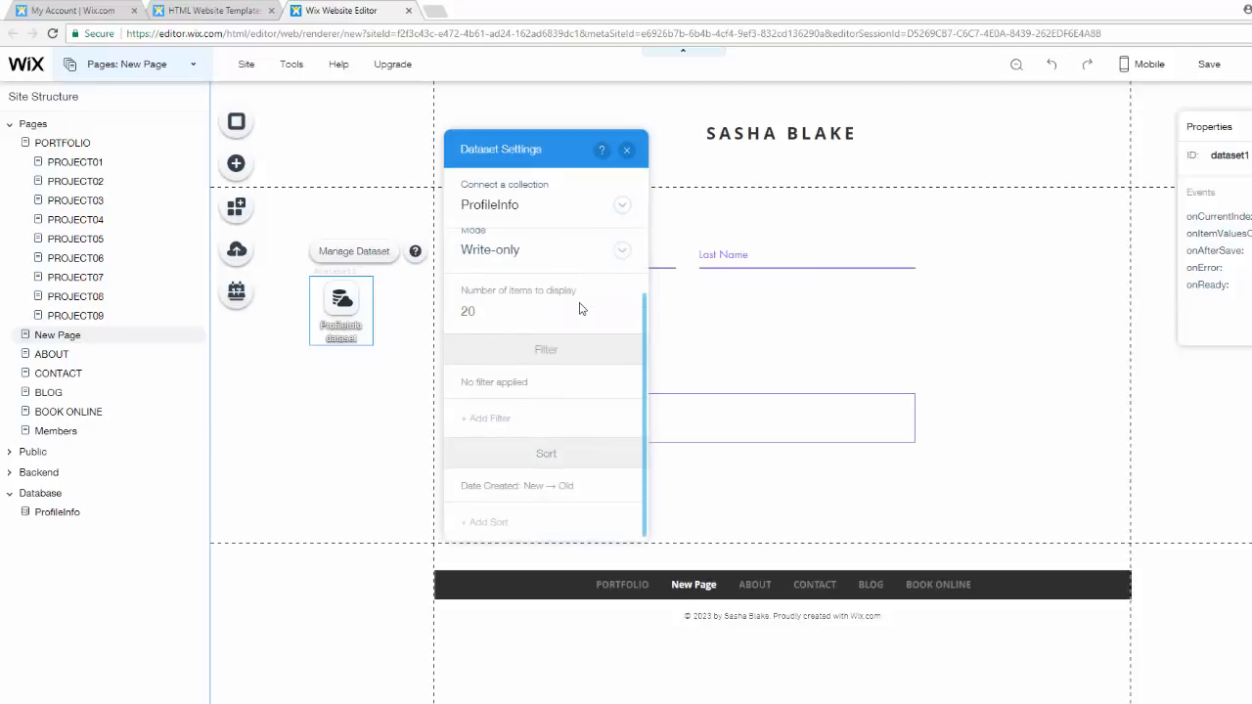
left_click(627, 150)
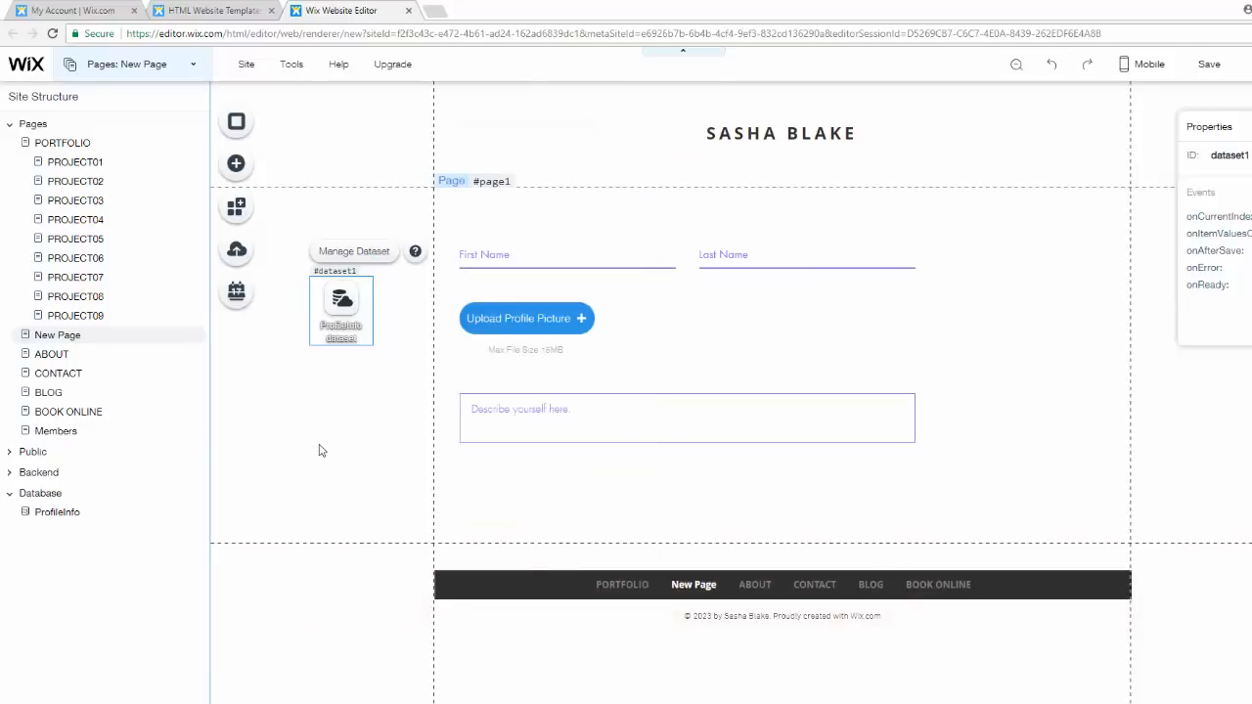
- Connect the First Name input to the FirstName (Text) field through the ProfileInfo dataset
left_click(531, 257)
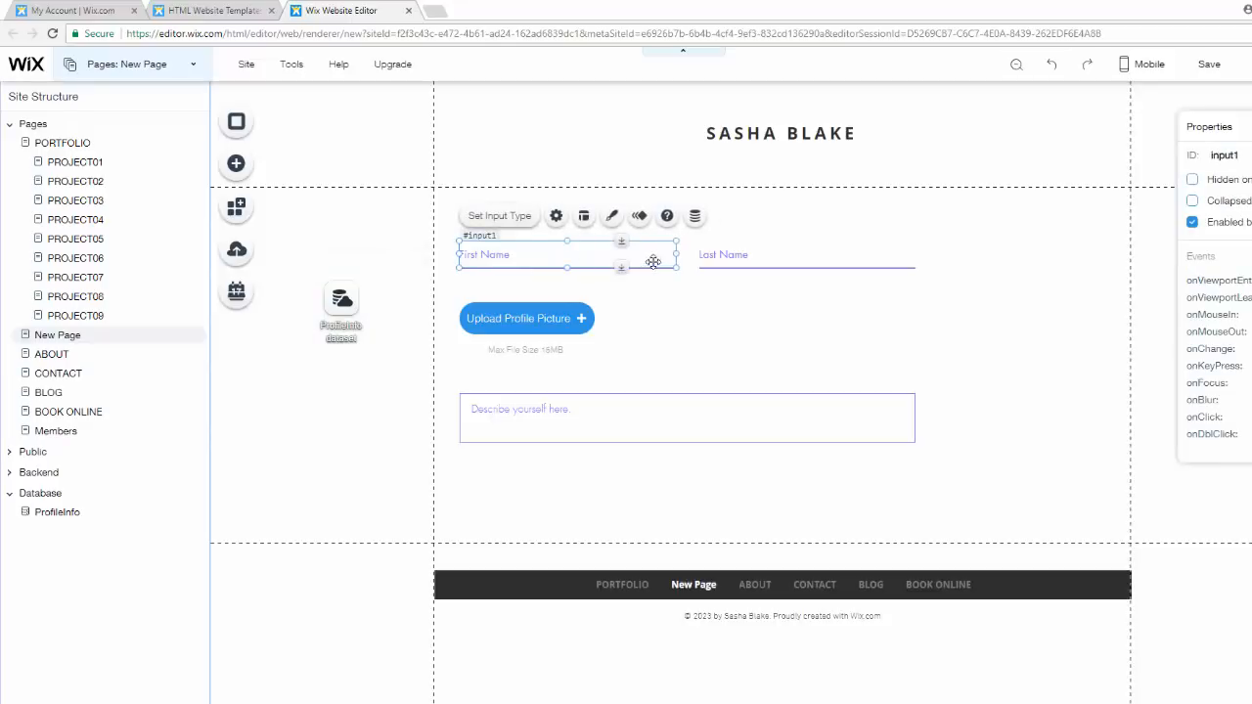
left_click(695, 217)
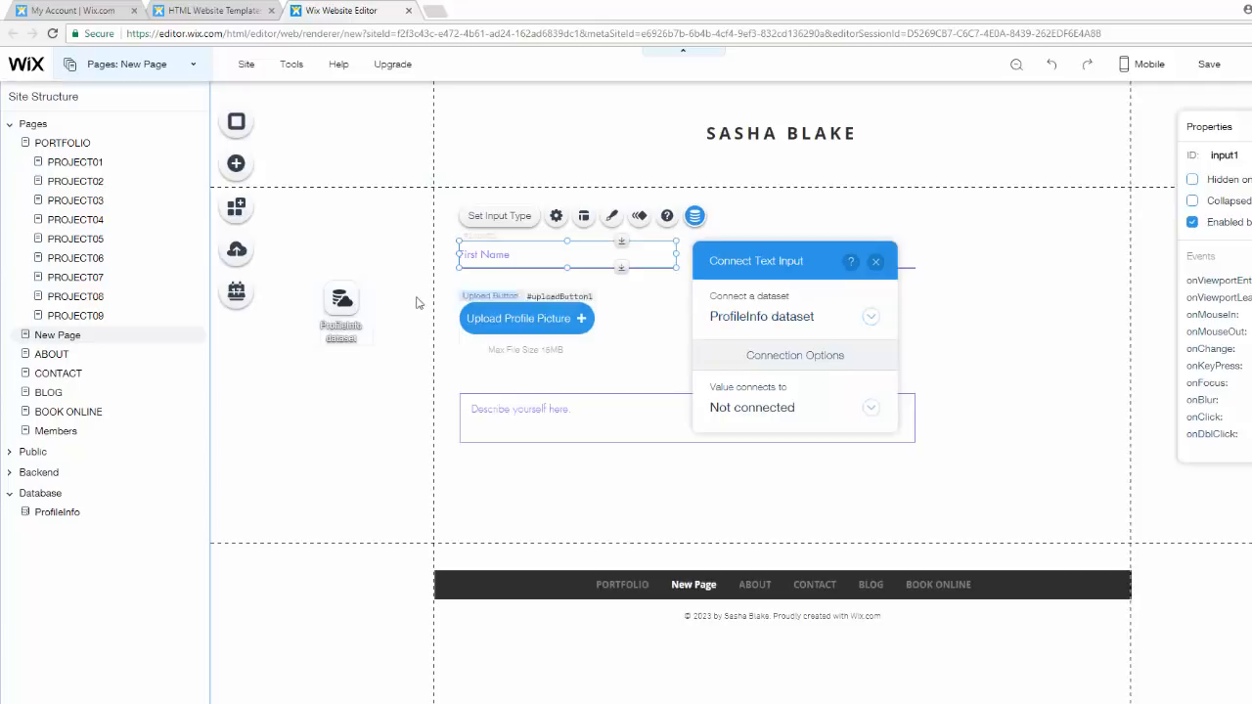
left_click(771, 407)
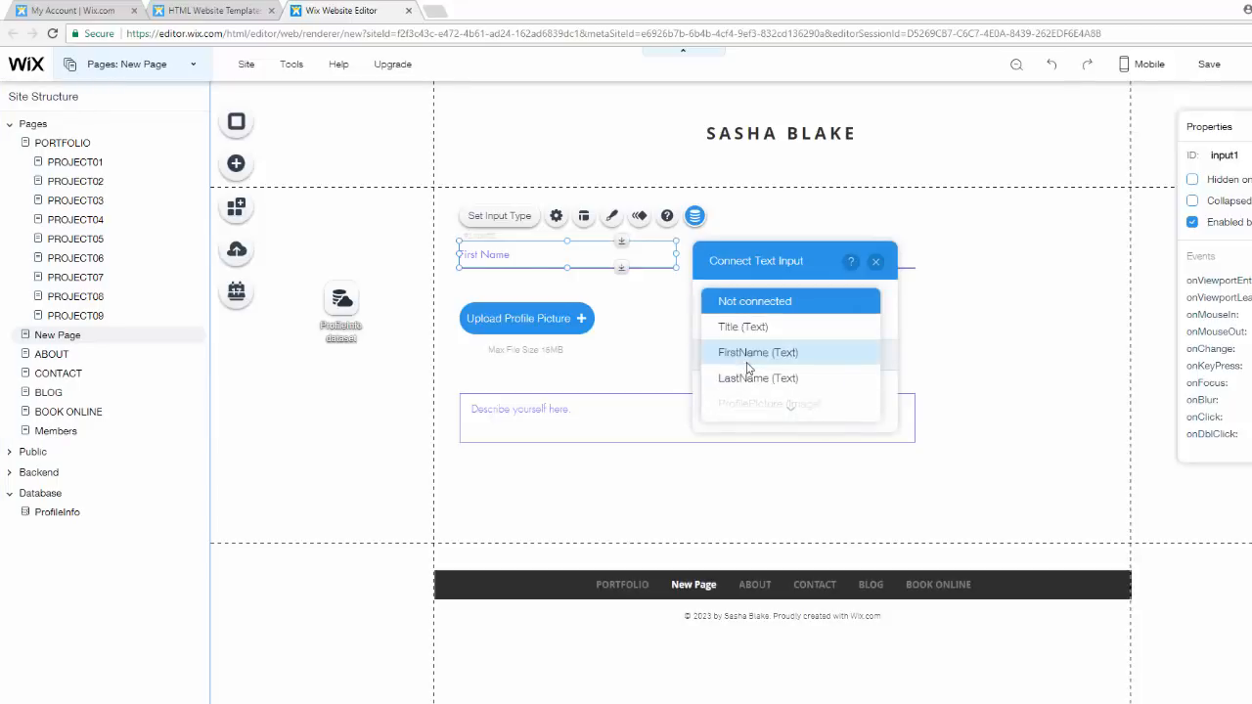
left_click(755, 358)
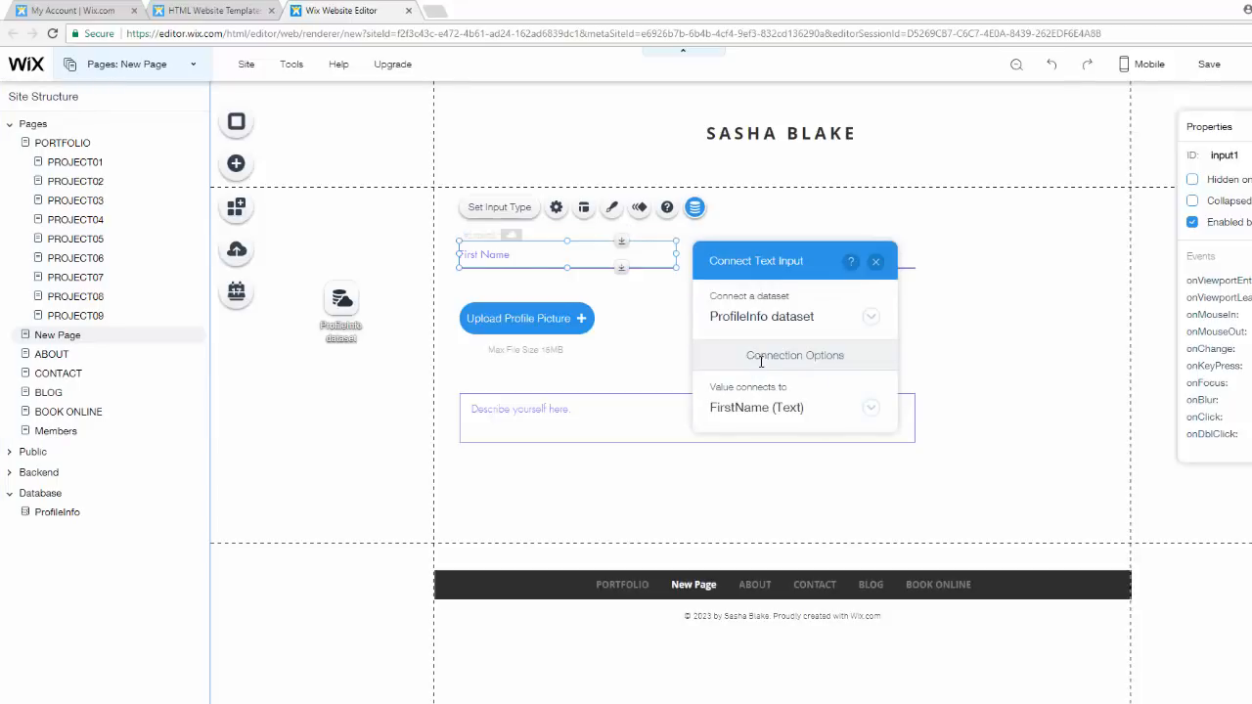
left_click(877, 263)
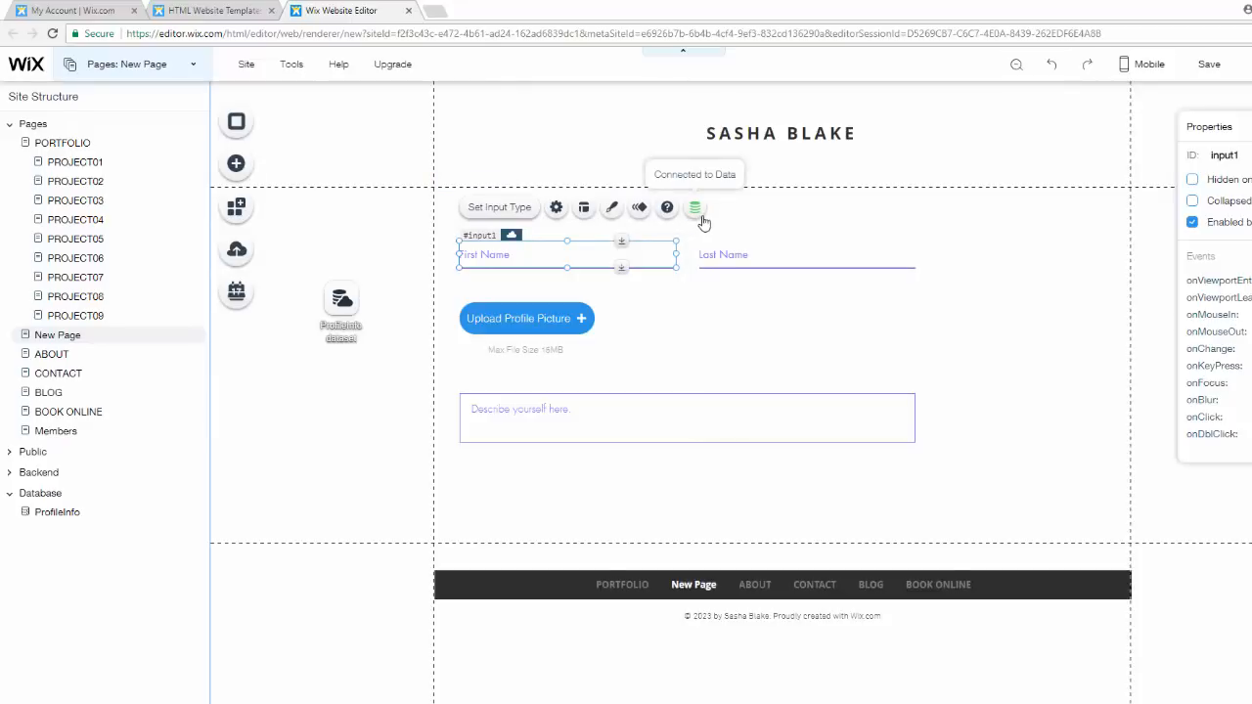
- Connect the Last Name input to the LastName (Text) field through the ProfileInfo dataset
left_click(769, 256)
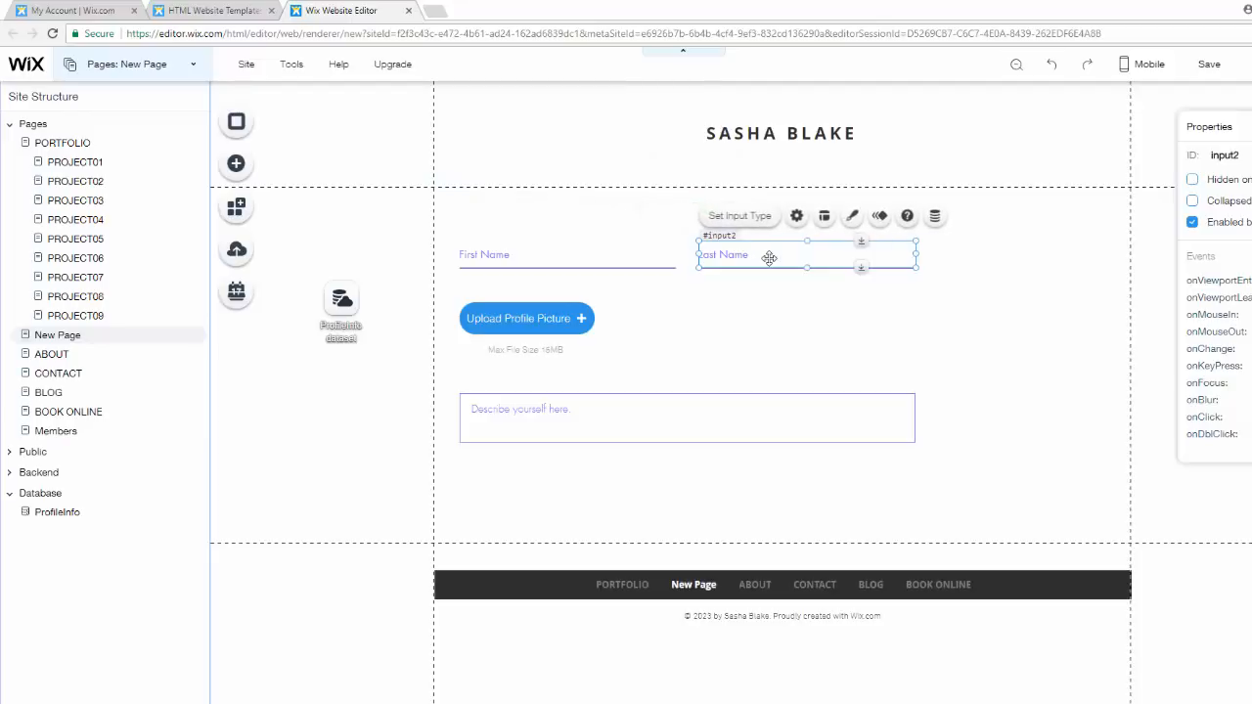
left_click(934, 215)
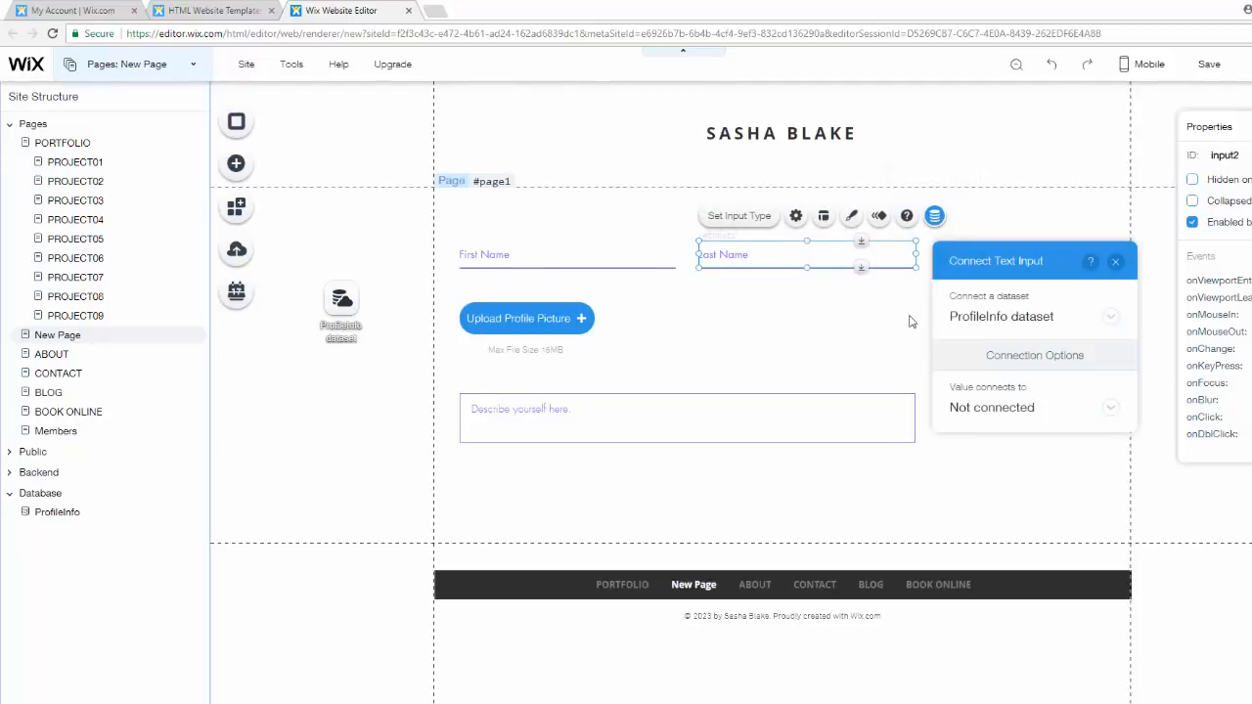
left_click(993, 409)
left_click(995, 327)
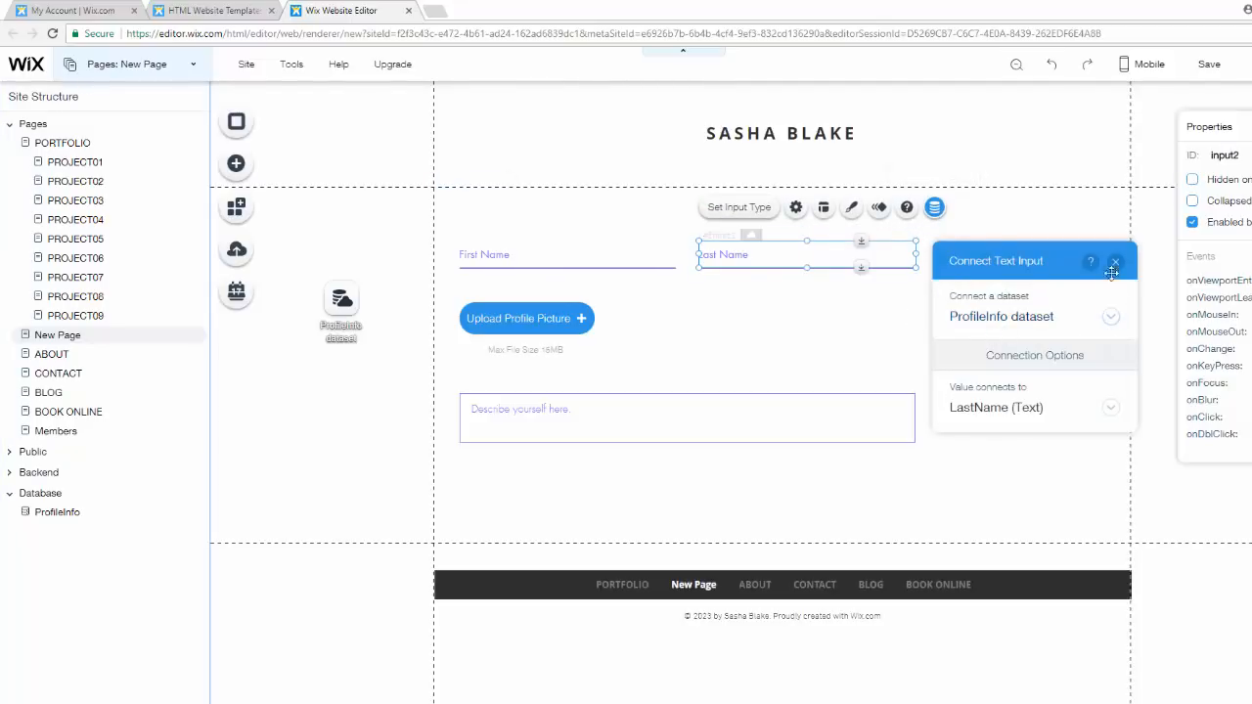
left_click(1114, 266)
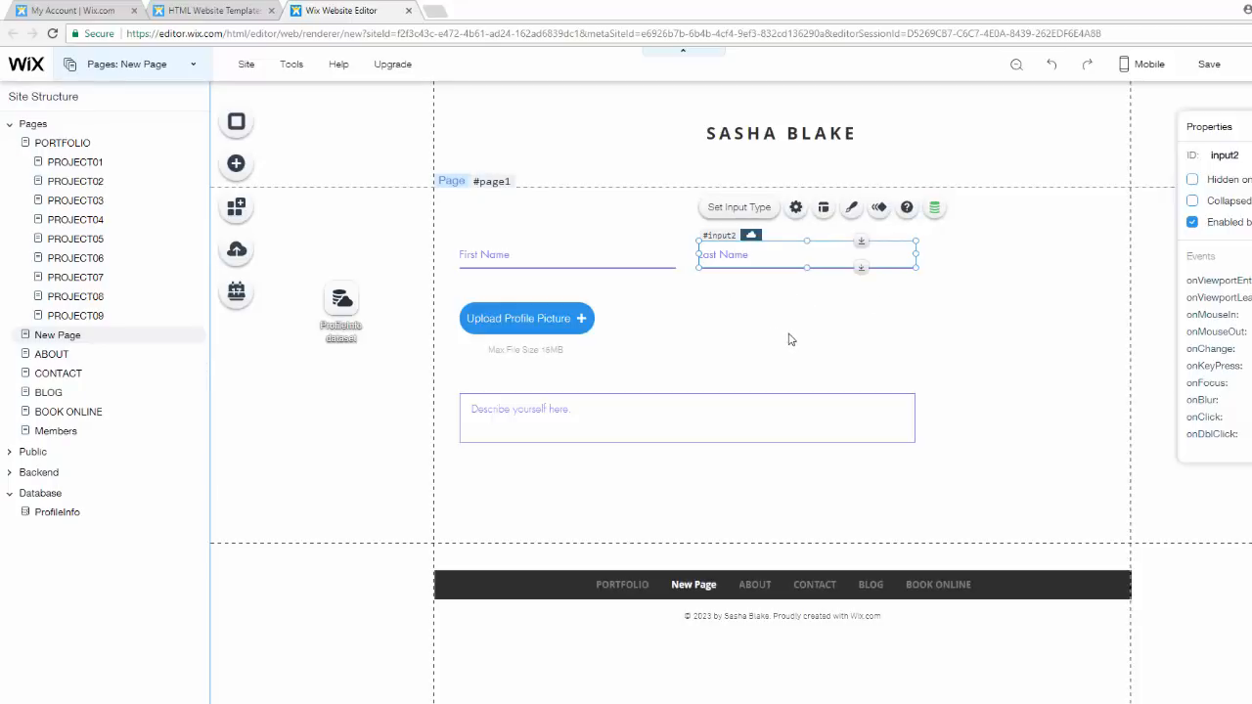
- Connect the Upload Profile Picture button to the ProfilePicture (Image) field of the dataset
left_click(507, 310)
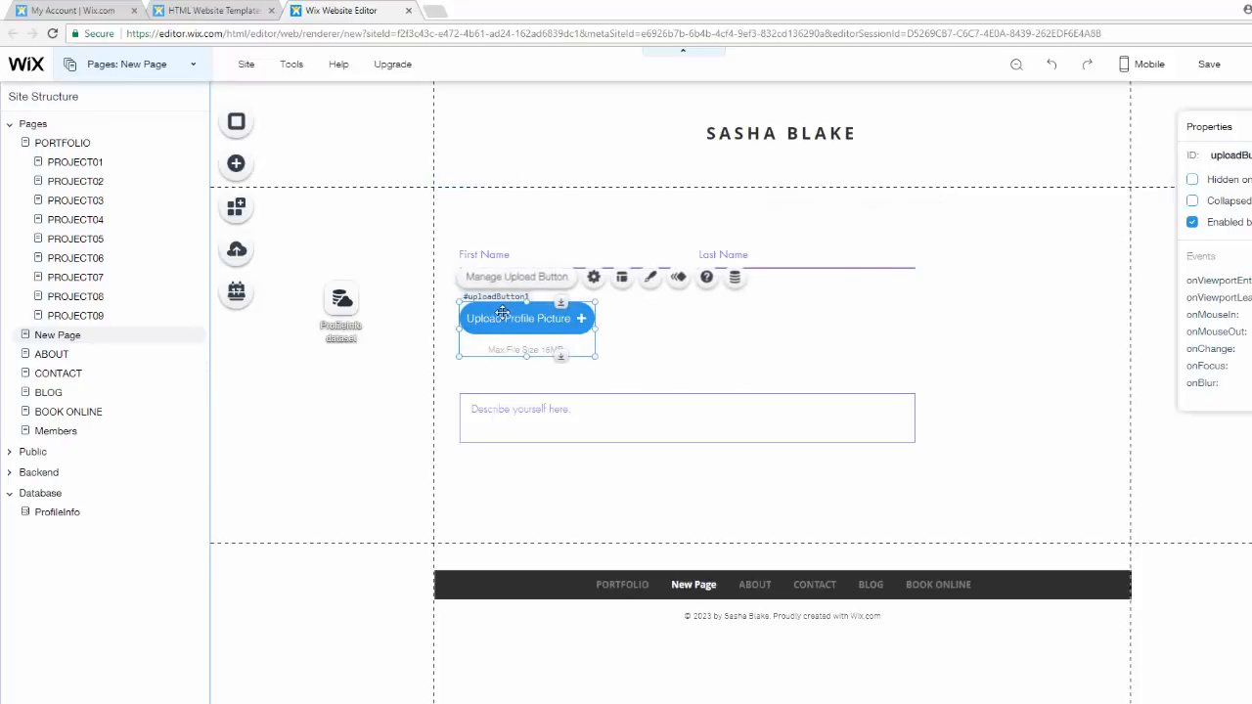
left_click(732, 276)
left_click(704, 467)
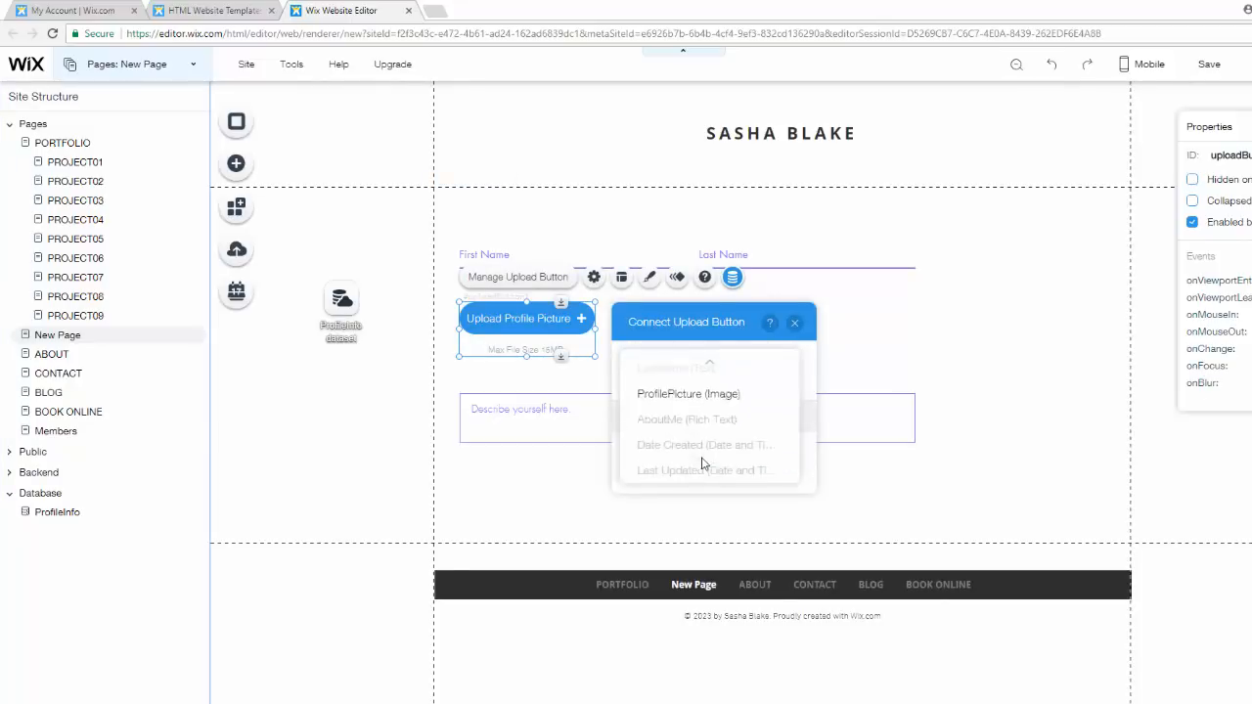
left_click(710, 395)
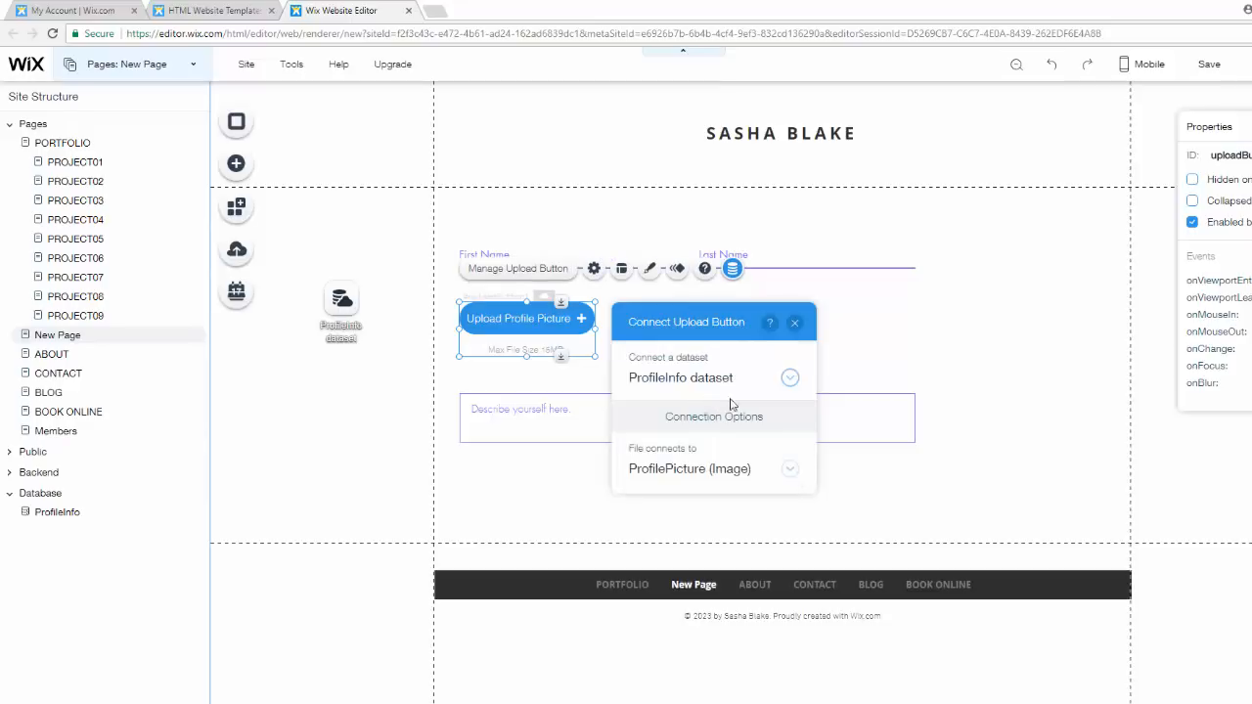
left_click(796, 324)
- Try to connect the description text box to a field of the ProfileInfo dataset
left_click(628, 406)
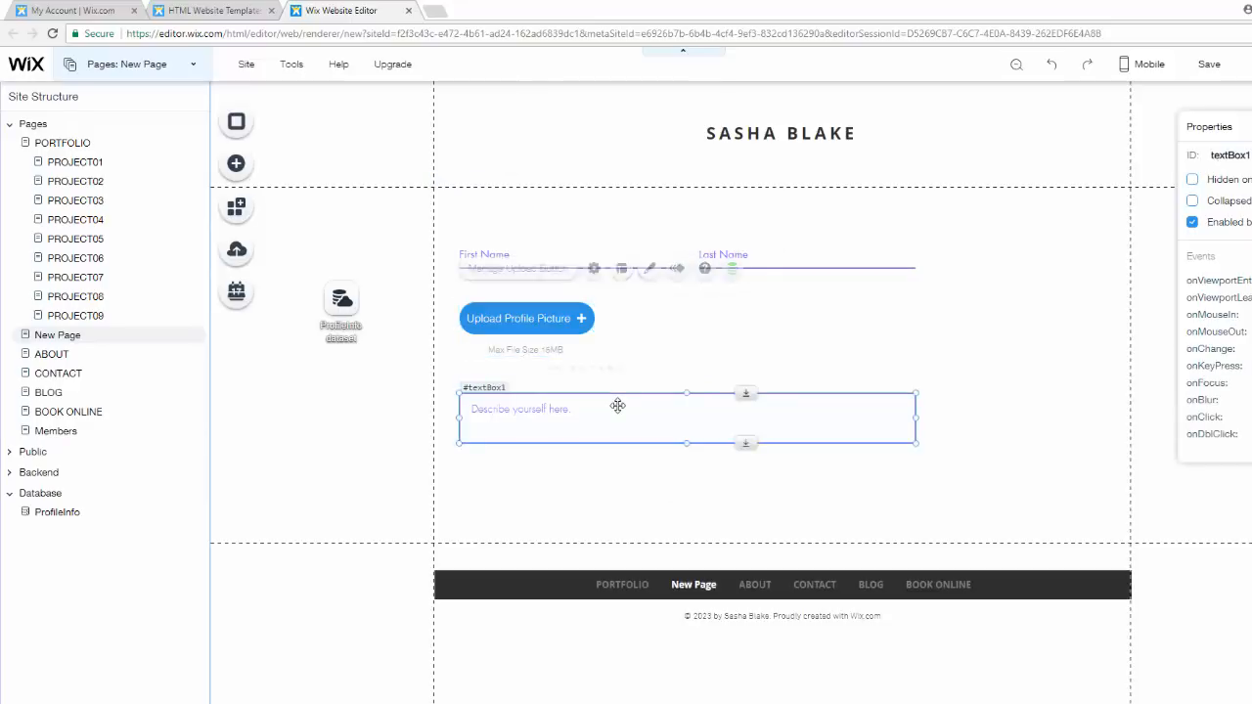
left_click(692, 368)
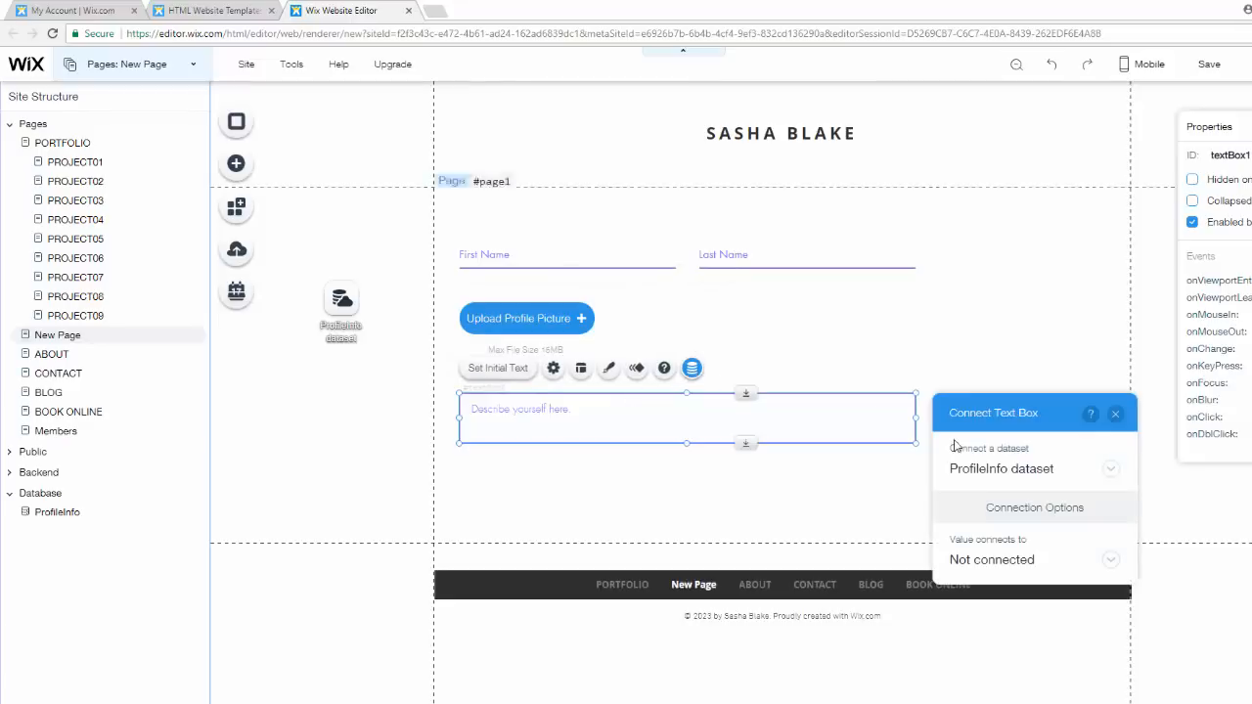
left_click(986, 564)
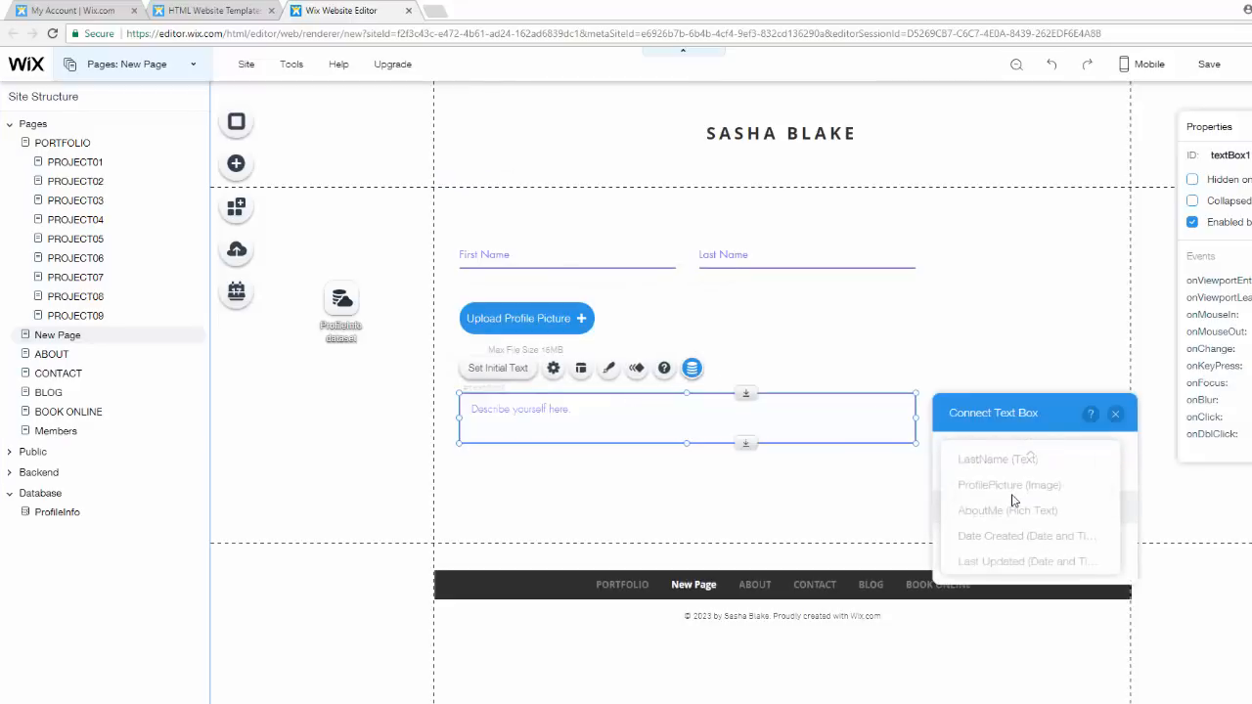
scroll(1018, 504, "up", 2)
scroll(1024, 513, "down", 2)
scroll(1088, 467, "up", 2)
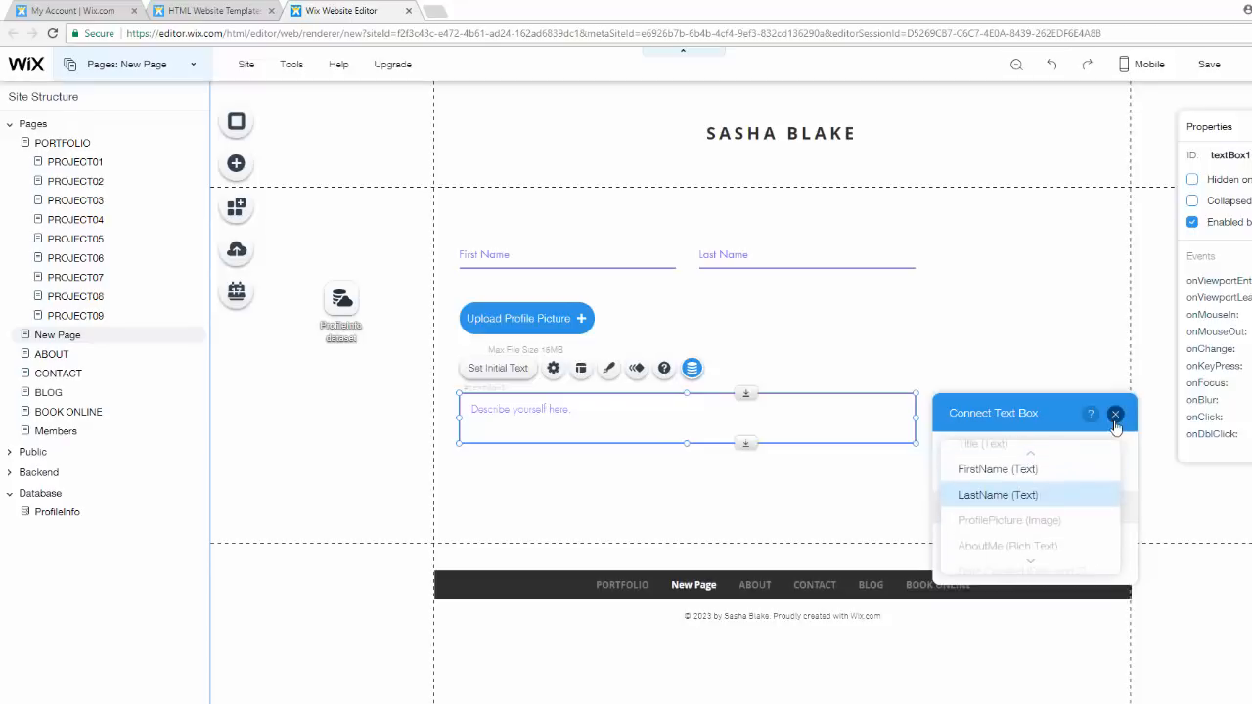
left_click(1116, 413)
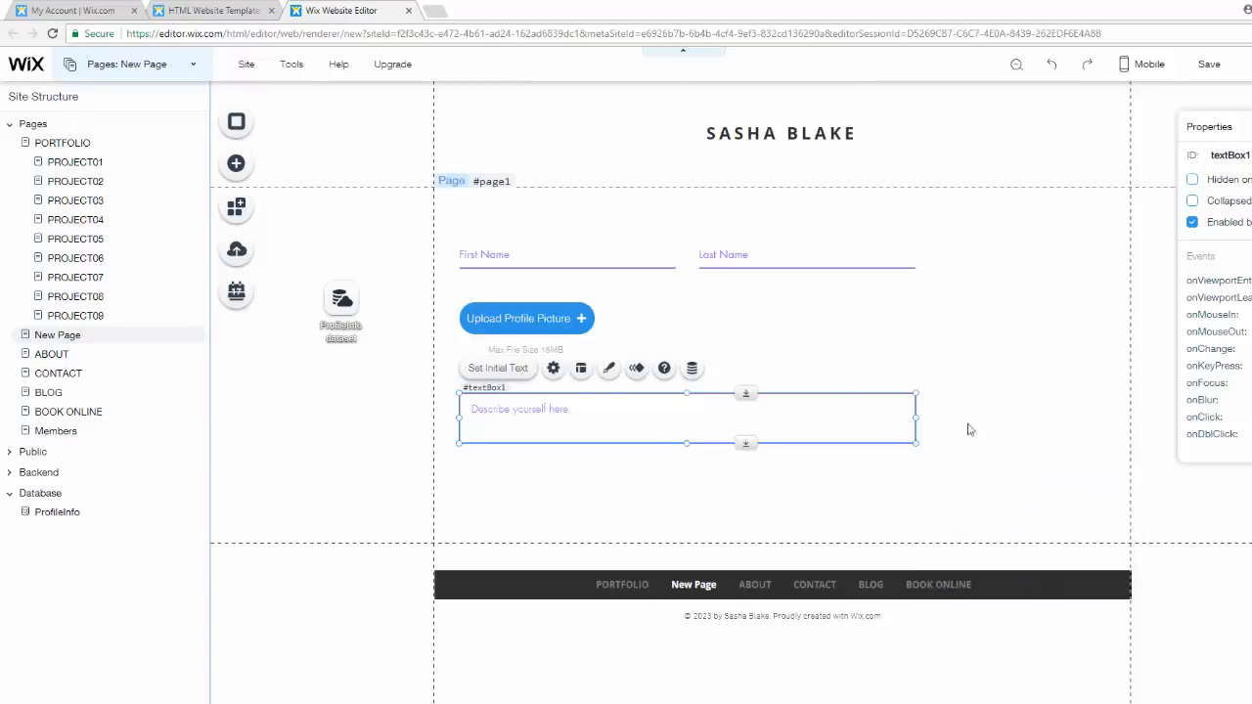
- Open the ProfileInfo collection and delete its AboutMe field
left_click(78, 520)
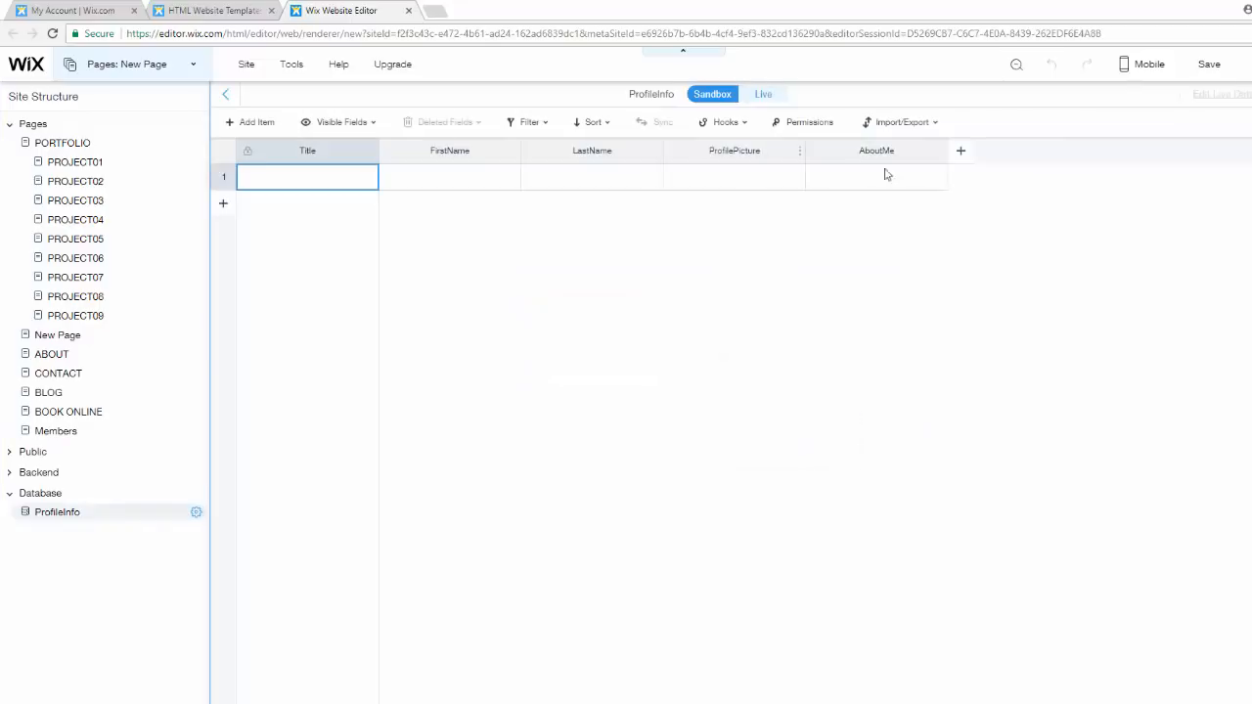
left_click(945, 151)
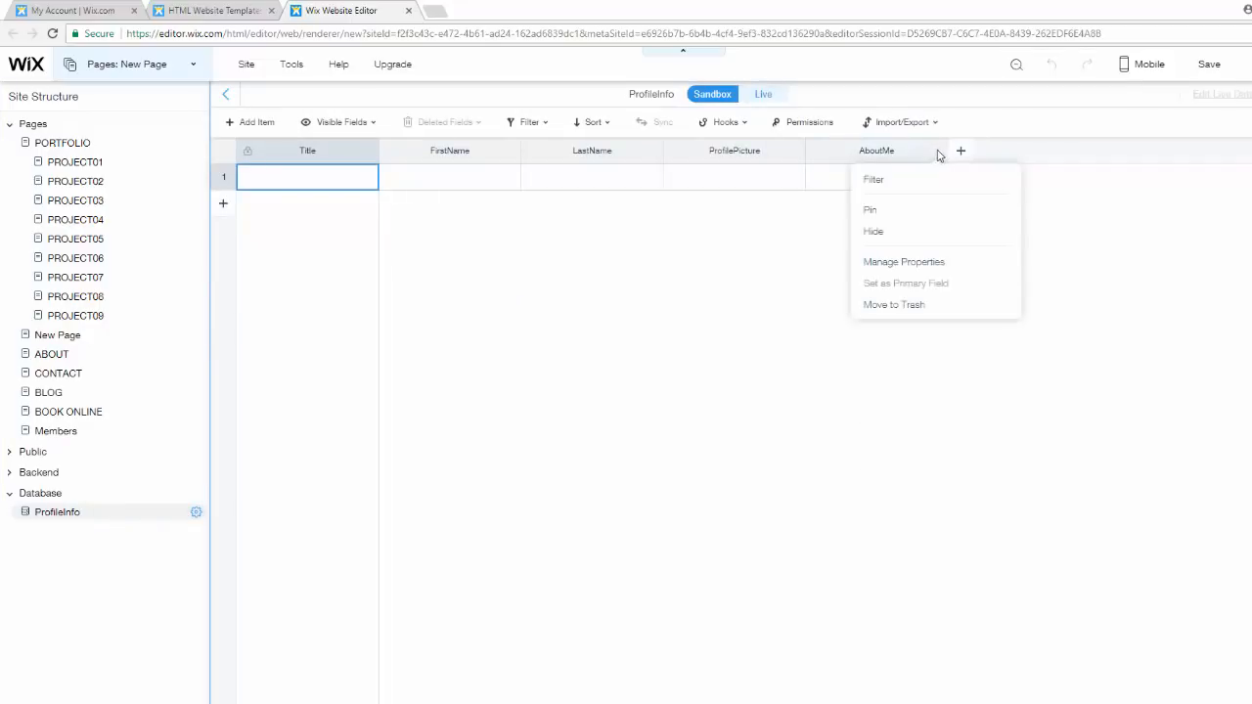
left_click(912, 306)
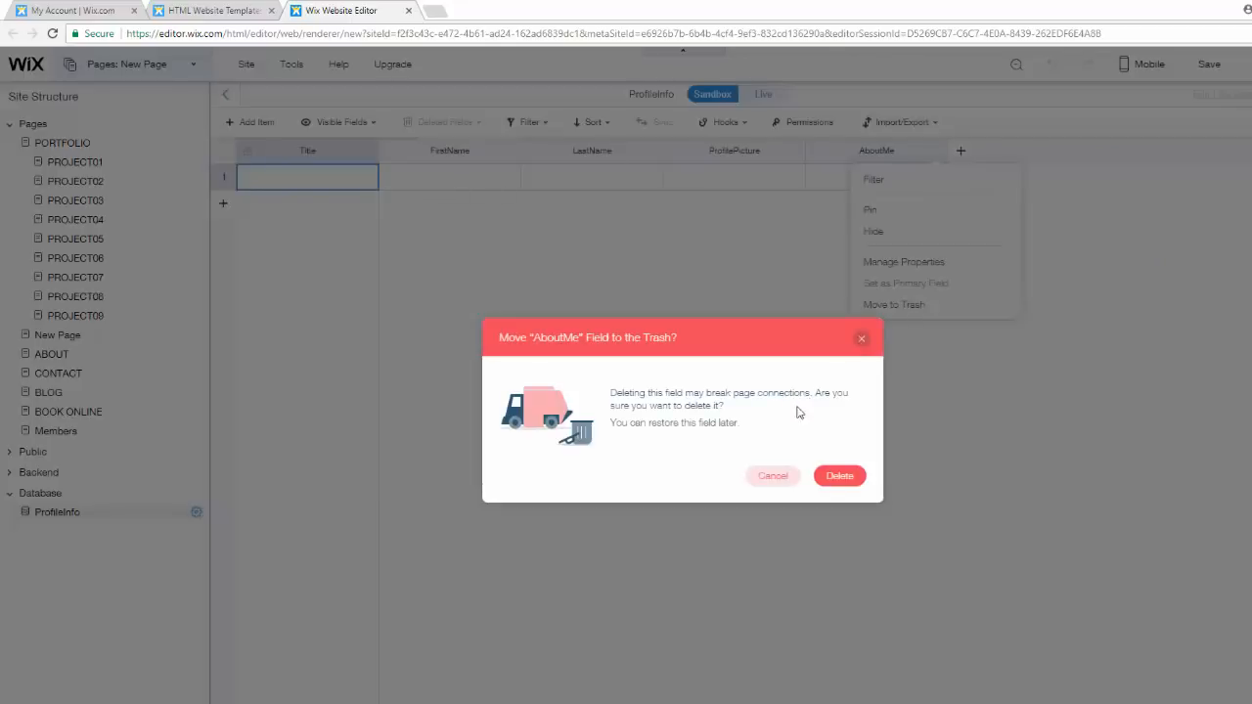
left_click(839, 477)
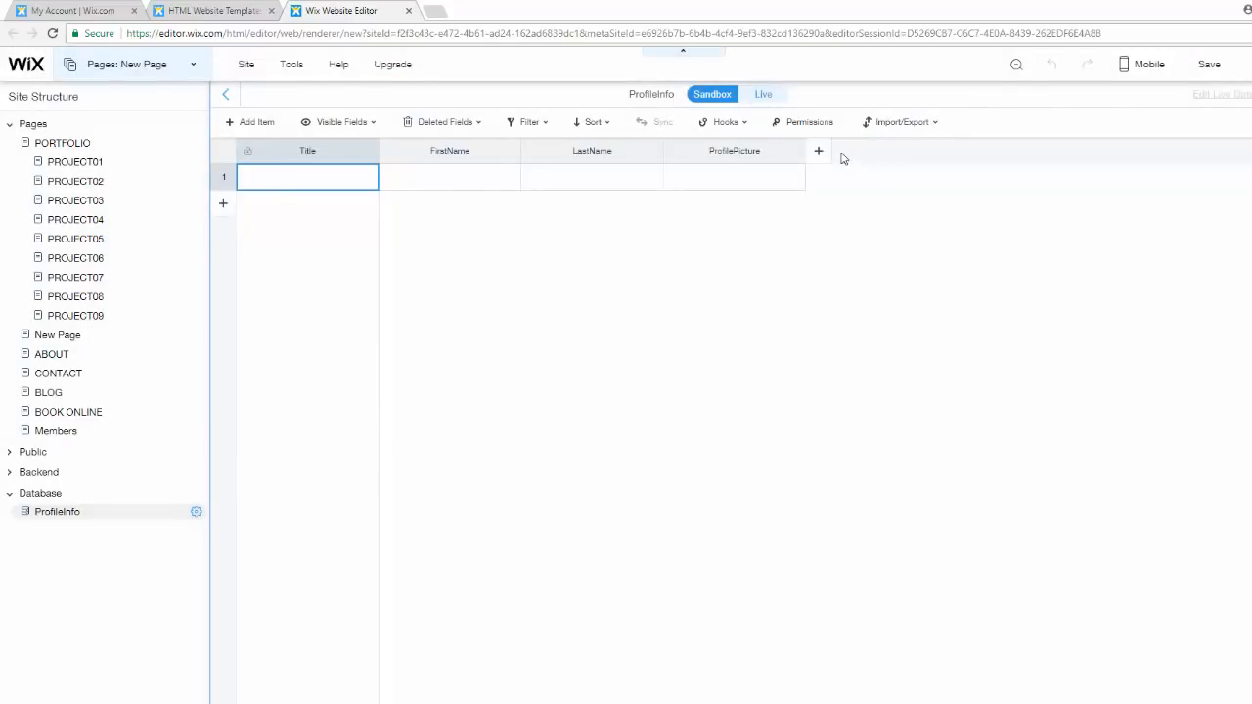
- Add a new Text field named AboutMe1 to the ProfileInfo collection
left_click(818, 153)
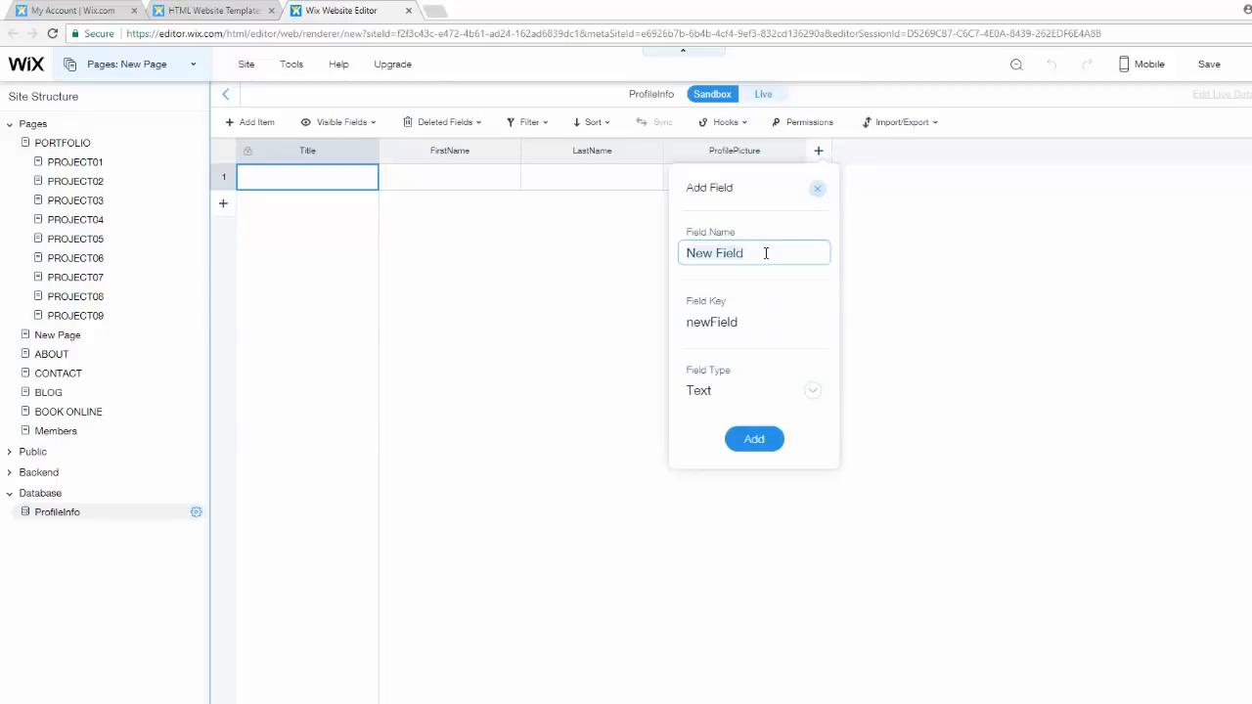
type("About")
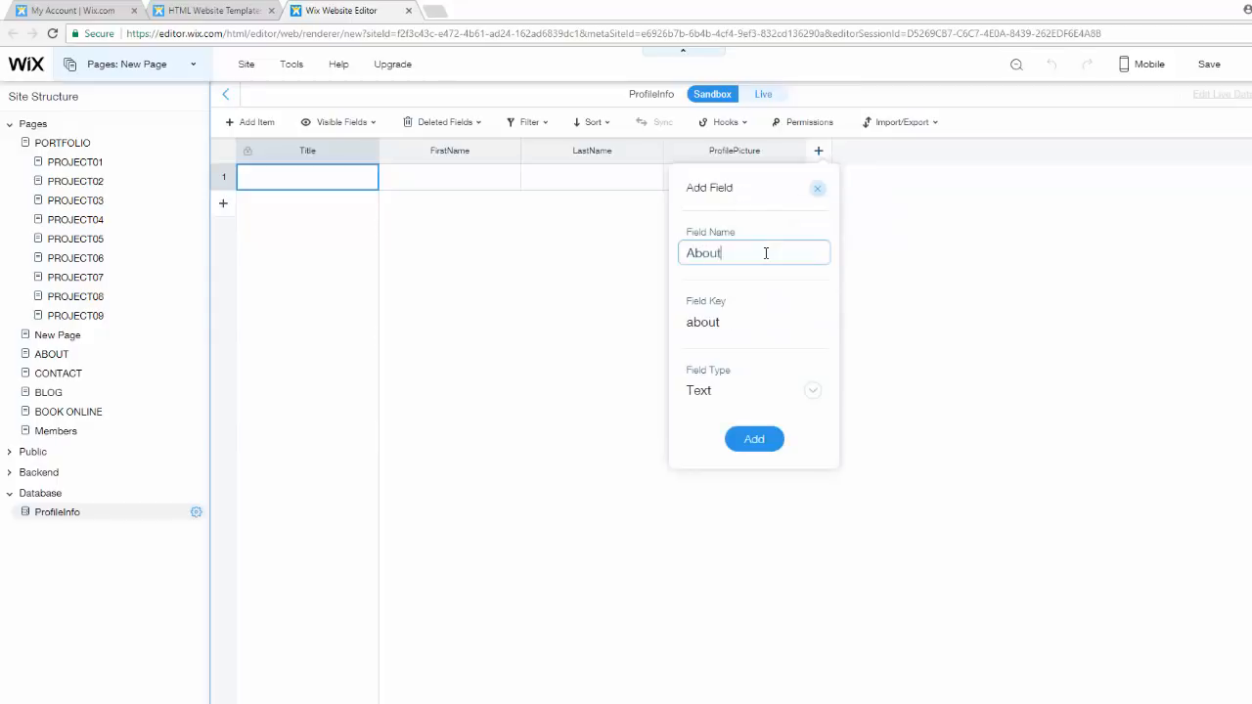
type("Me")
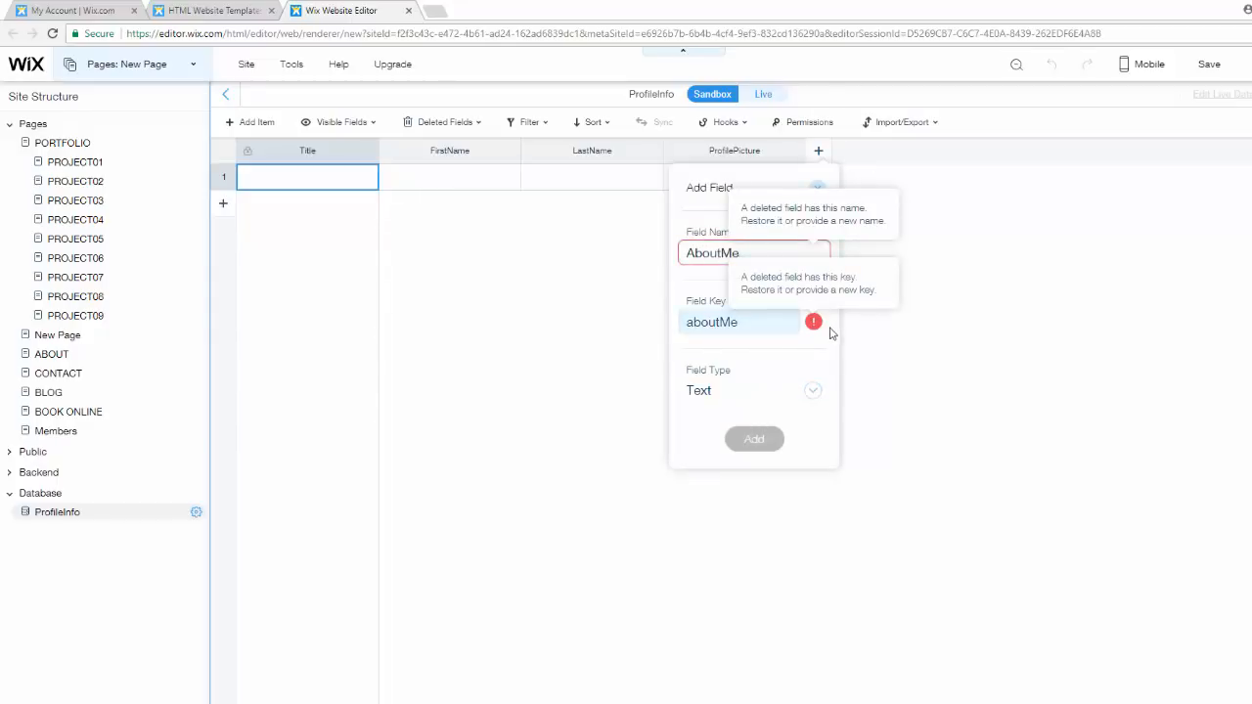
type("1")
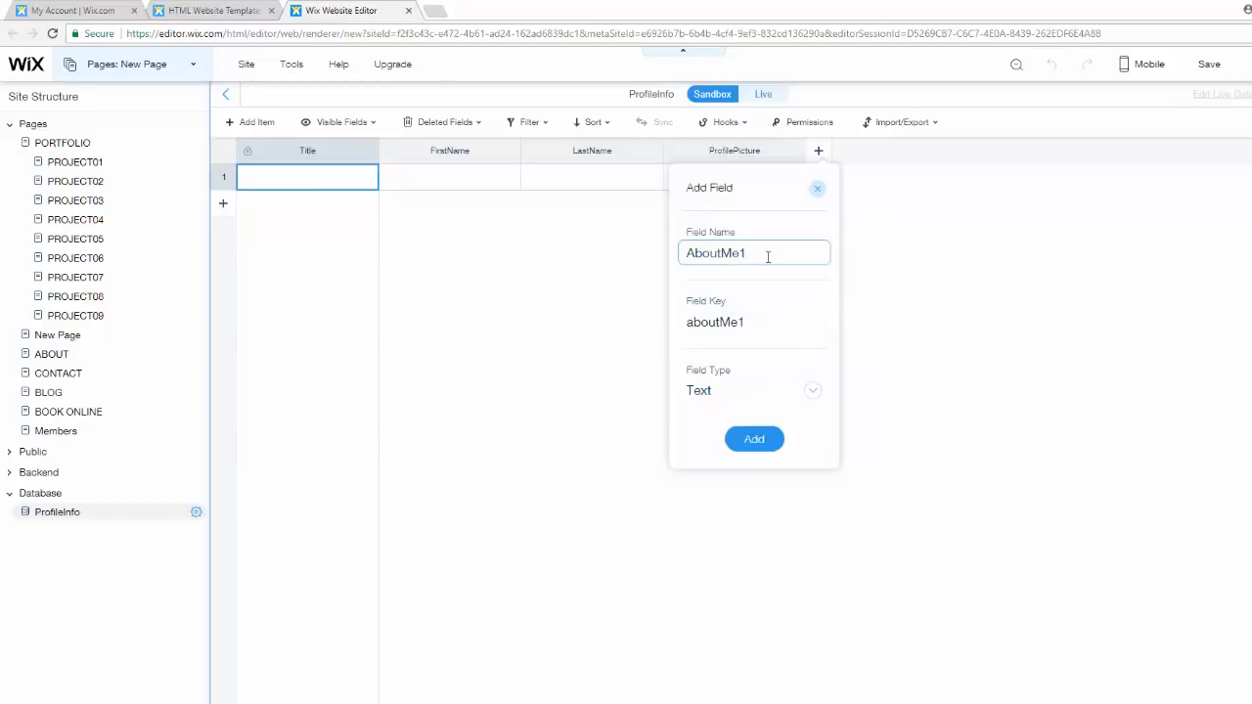
left_click(762, 441)
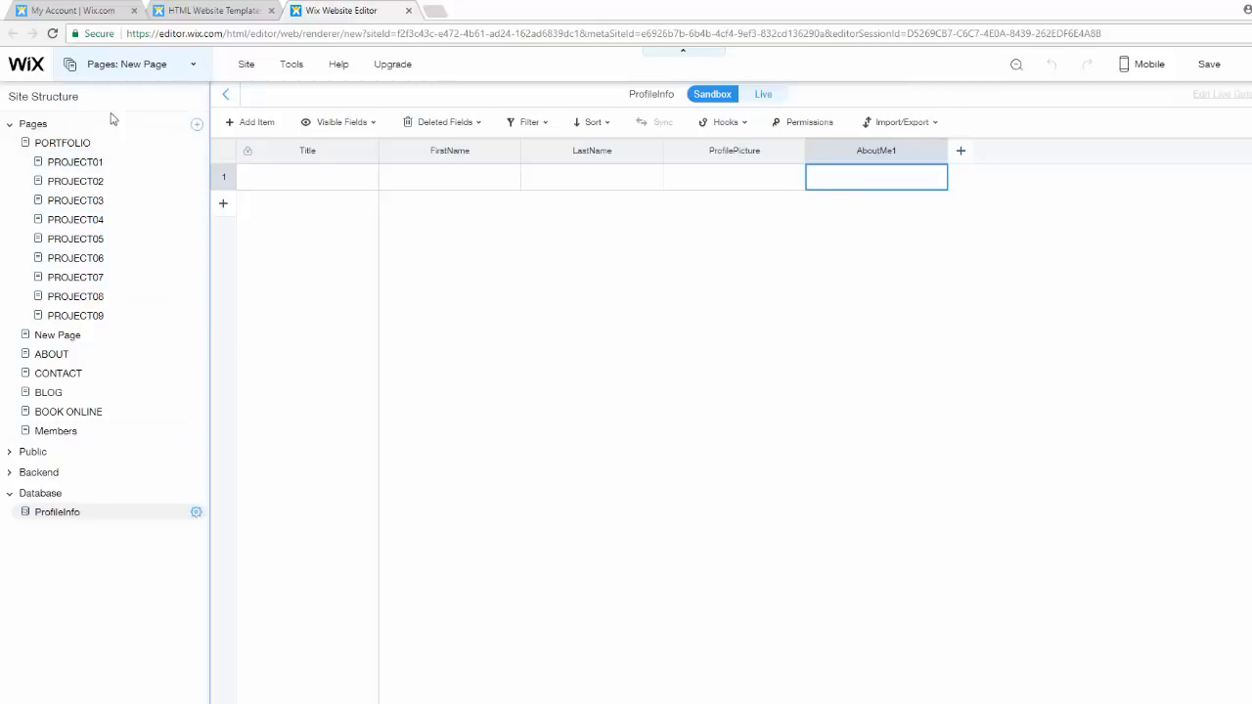
- Return to New Page and connect the description text box to the AboutMe1 (Text) field
left_click(61, 336)
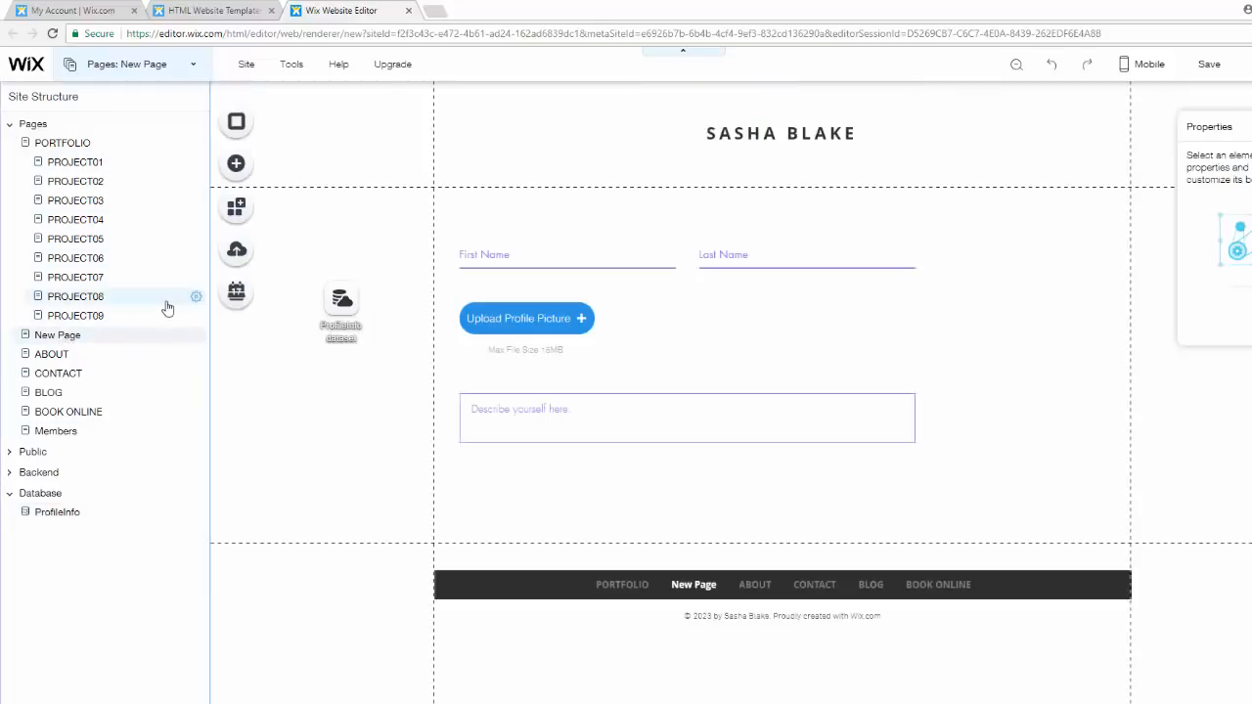
left_click(642, 415)
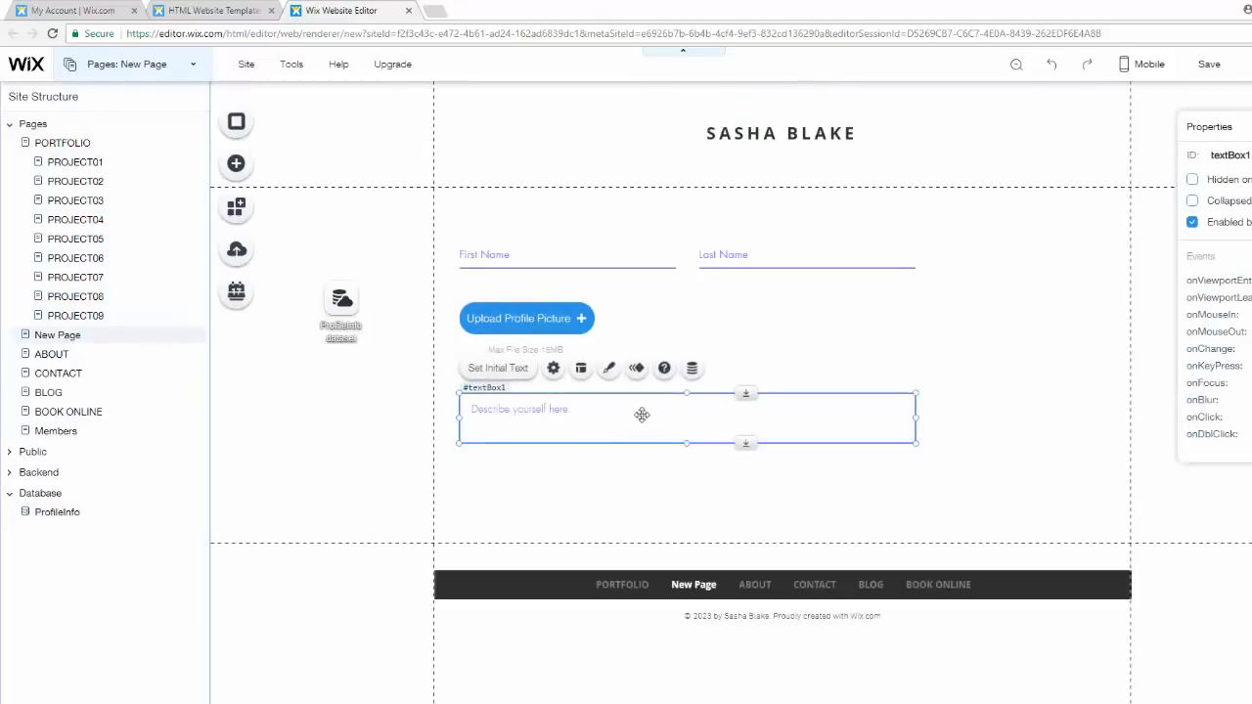
left_click(692, 368)
left_click(1029, 554)
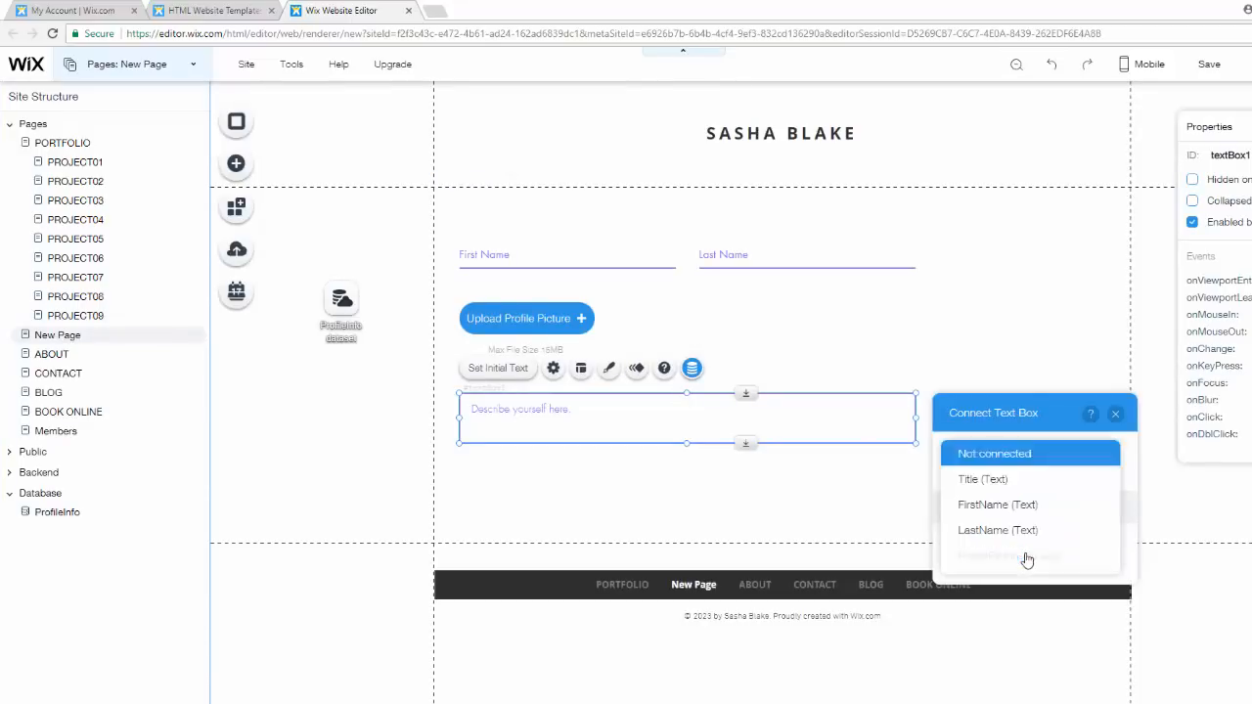
scroll(1029, 555, "down", 2)
left_click(1008, 511)
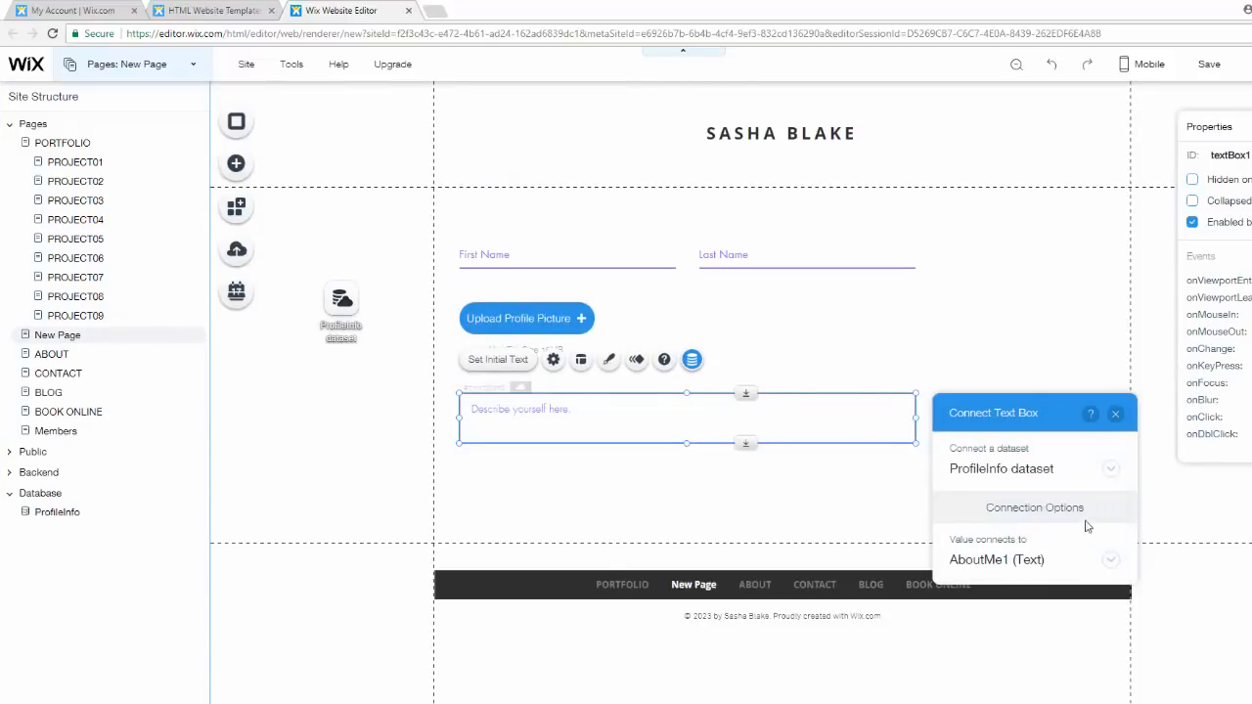
left_click(1116, 415)
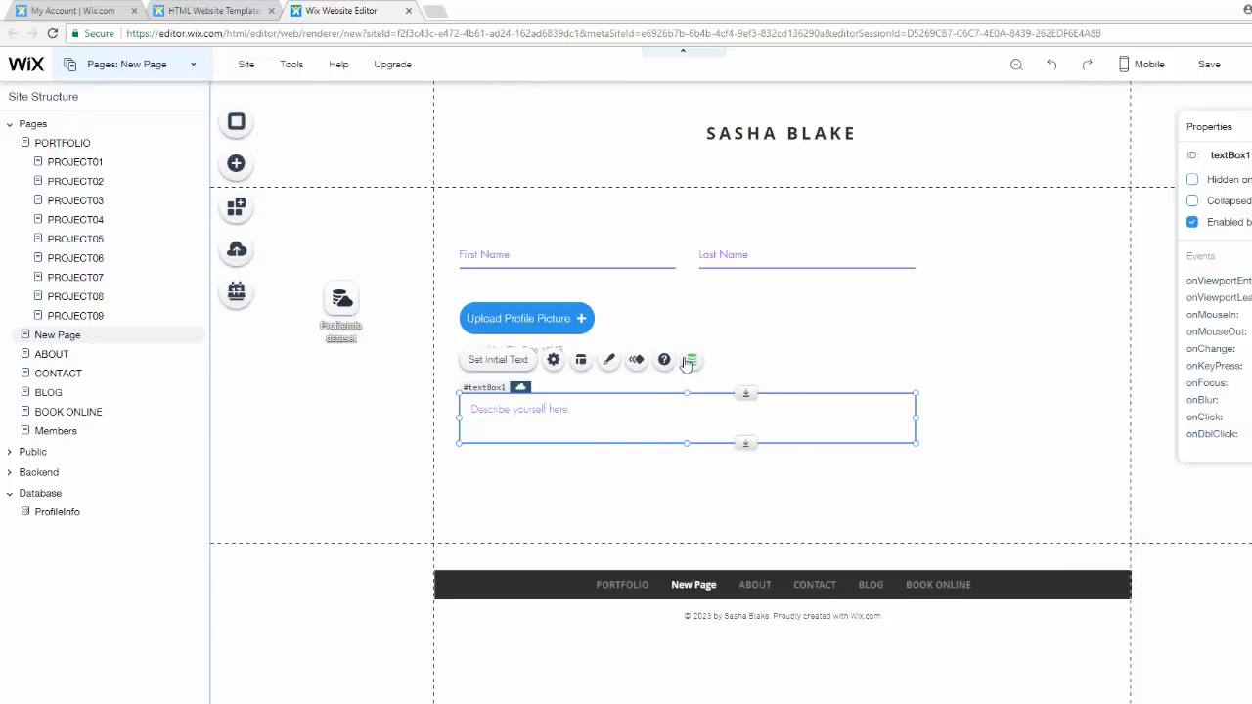
- Save the site using the free Wix.com domain with the site name mysite-1
left_click(857, 455)
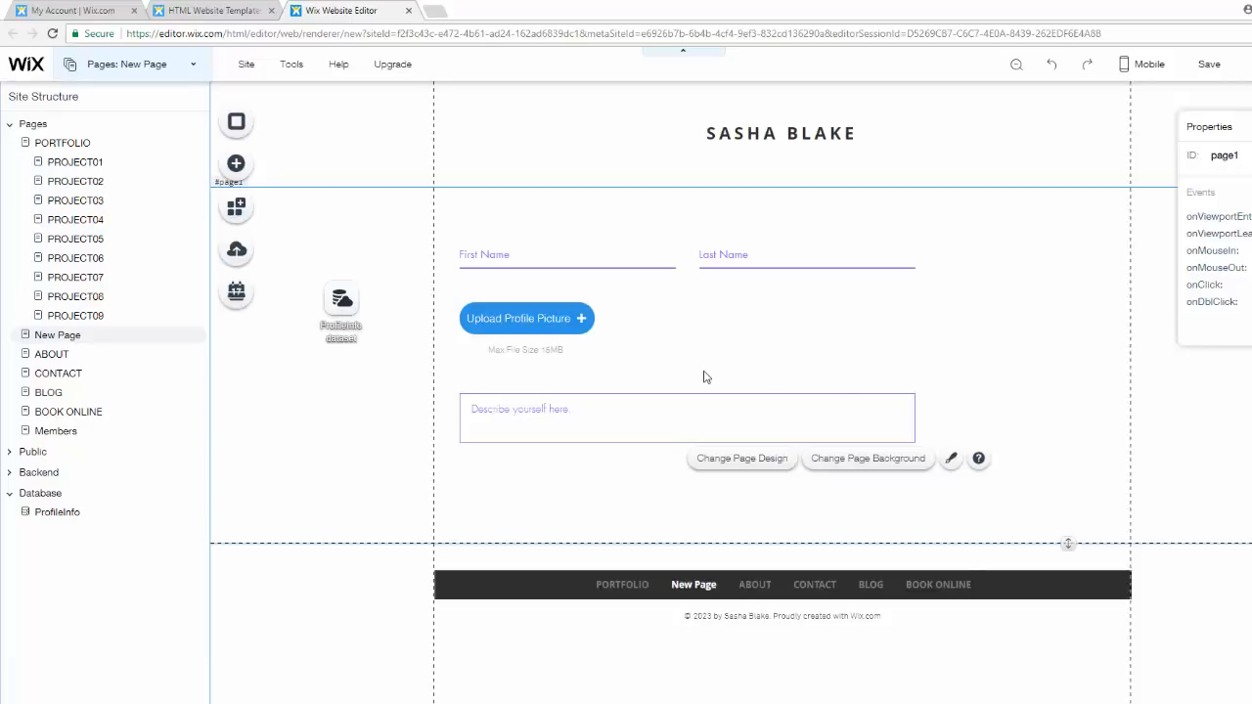
left_click(1209, 65)
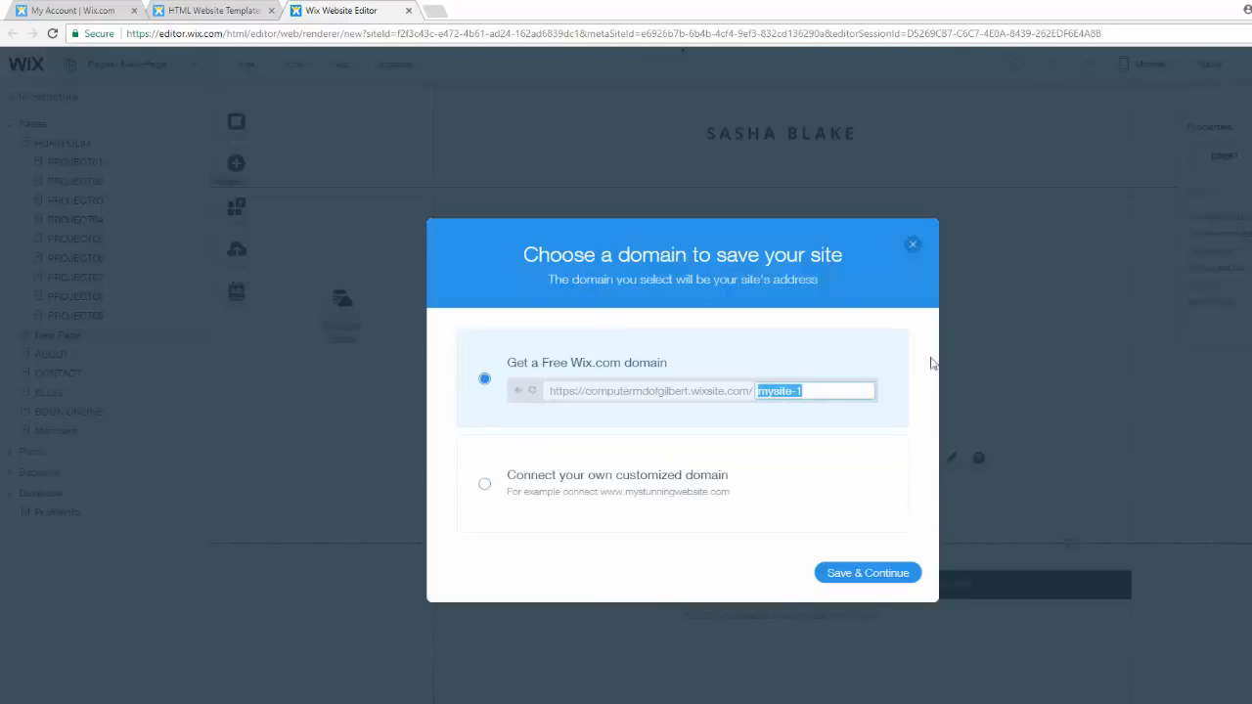
left_click(886, 563)
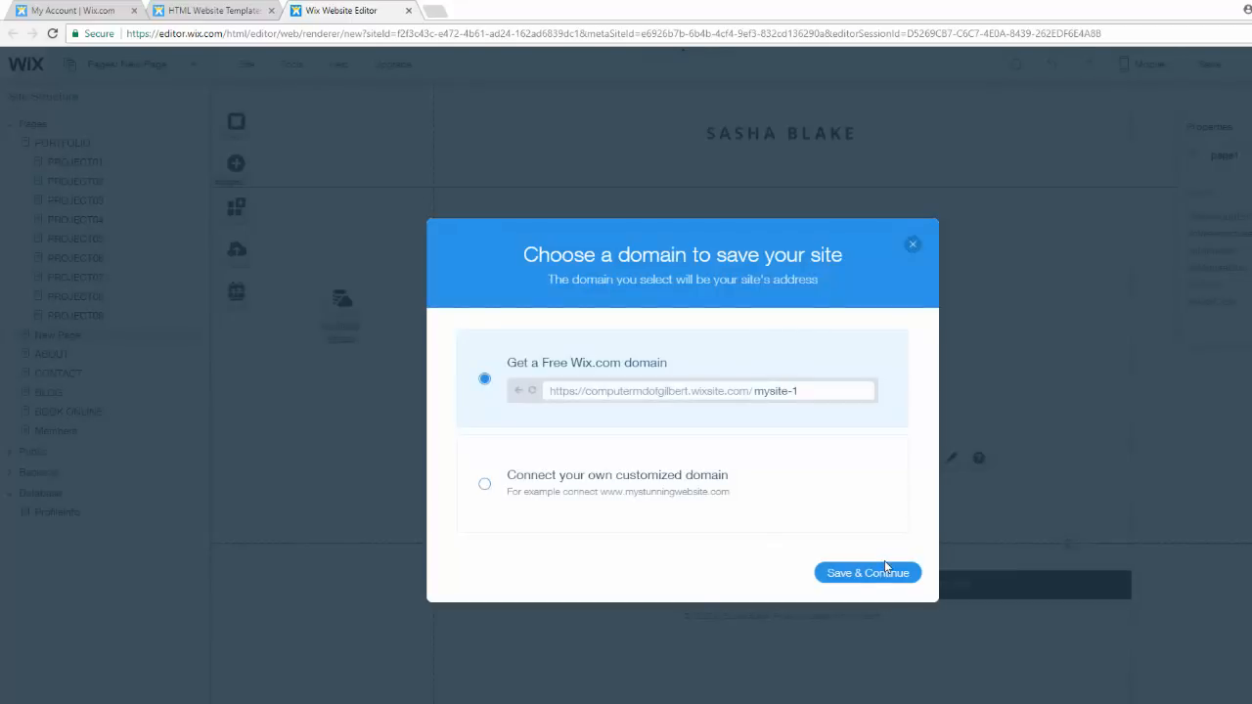
left_click(897, 575)
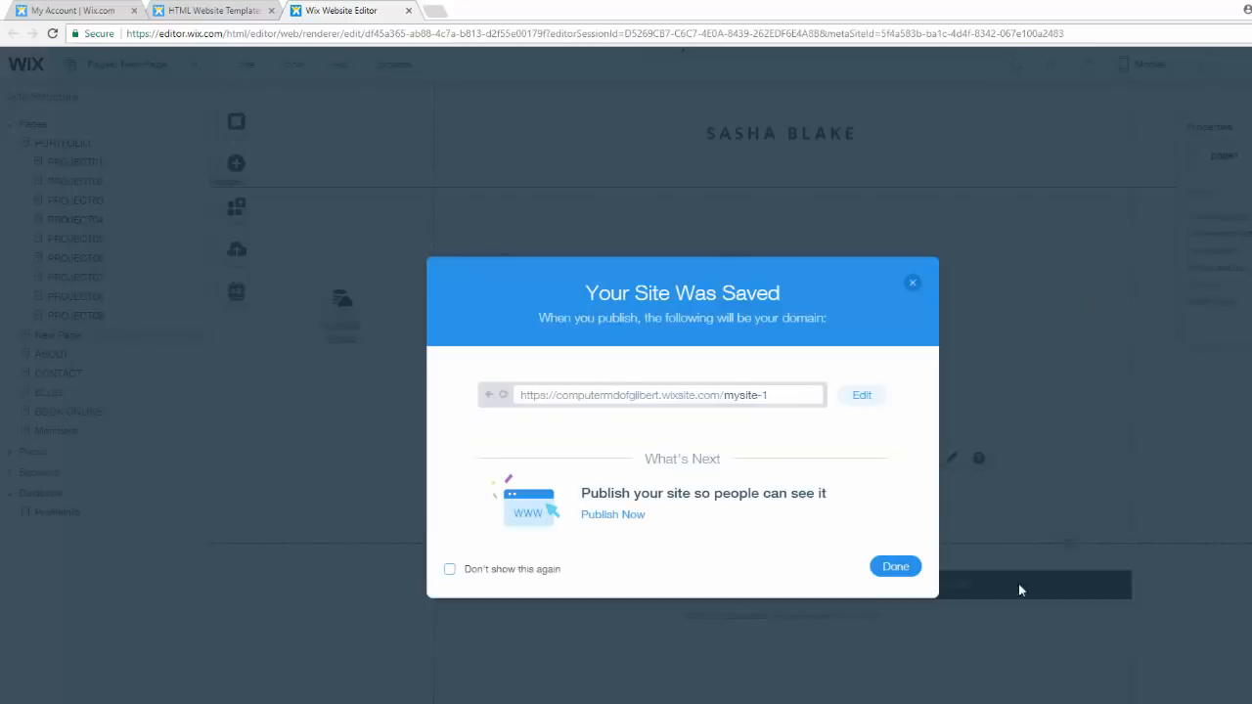
left_click(900, 568)
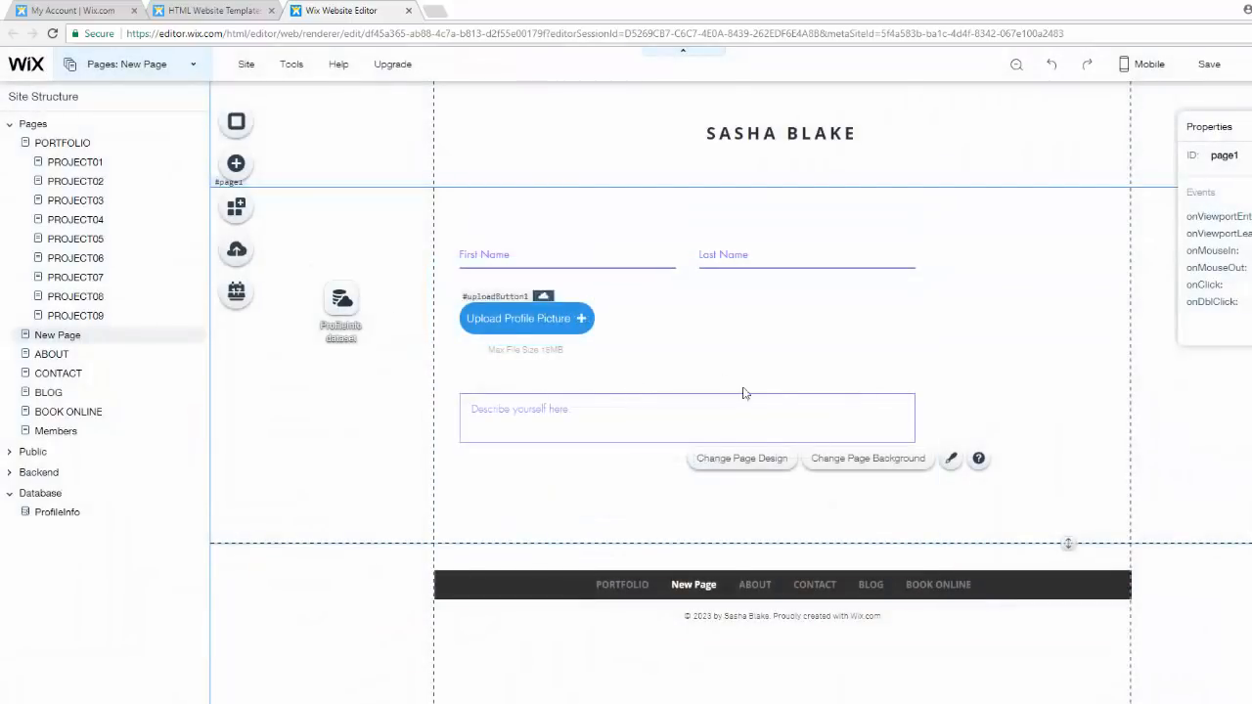
- Create a dynamic item page for the ProfileInfo collection with the URL ProfileInfo/FirstName, and move its dataset icon aside
mouse_move(203, 520)
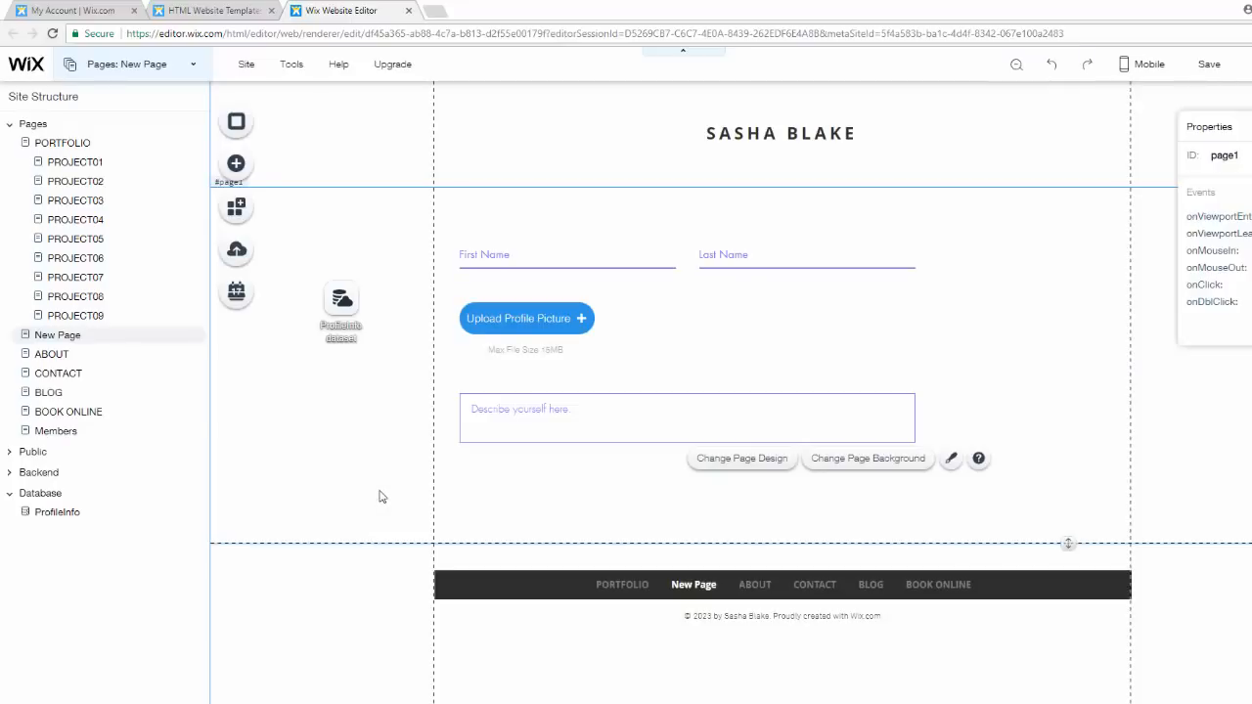
left_click(186, 75)
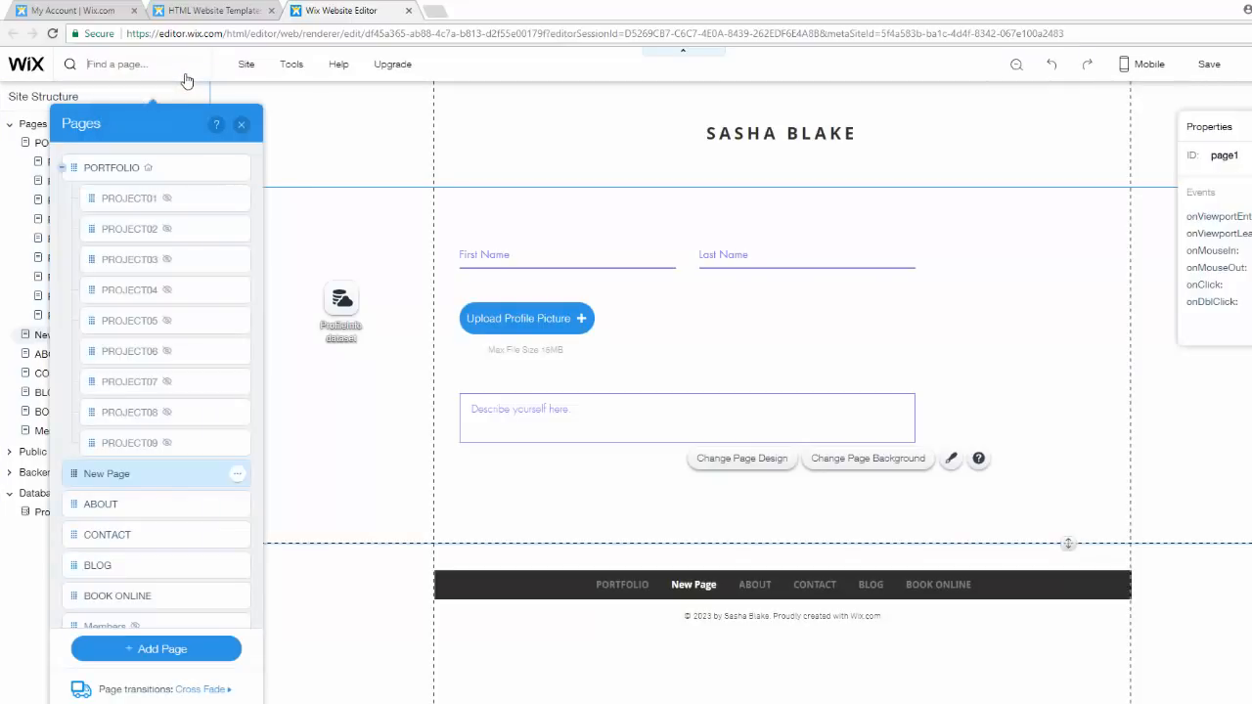
left_click(168, 661)
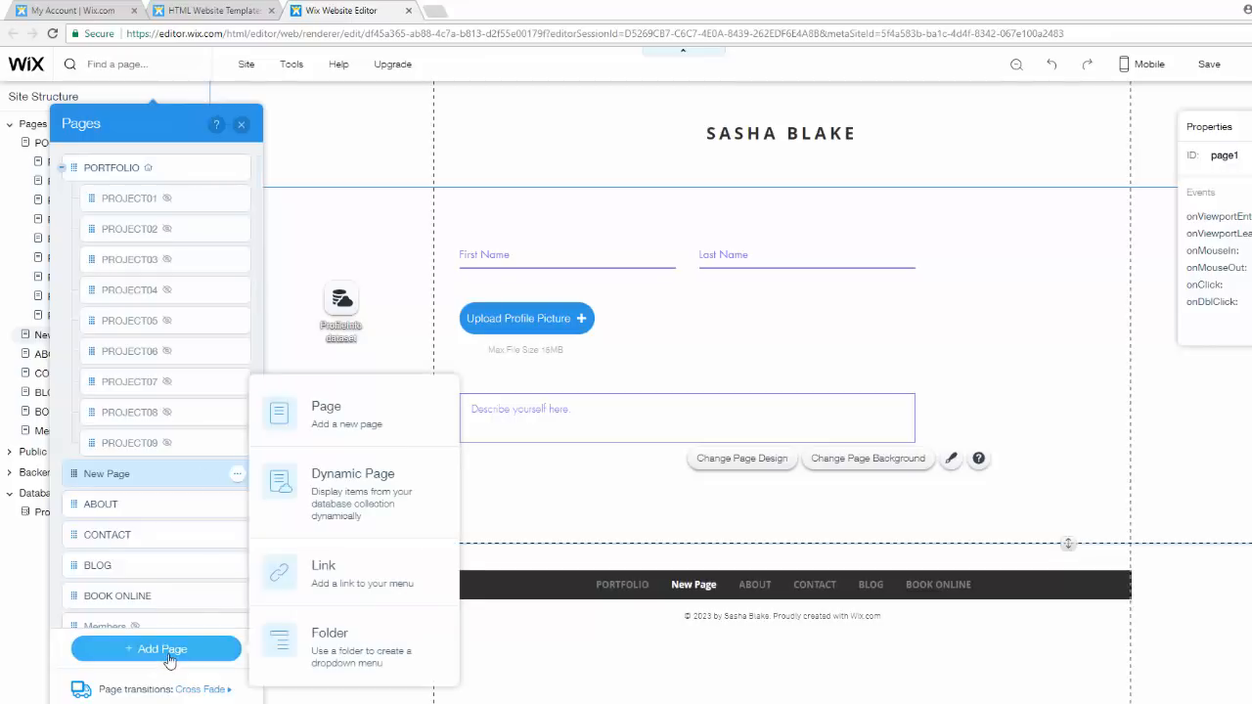
left_click(363, 487)
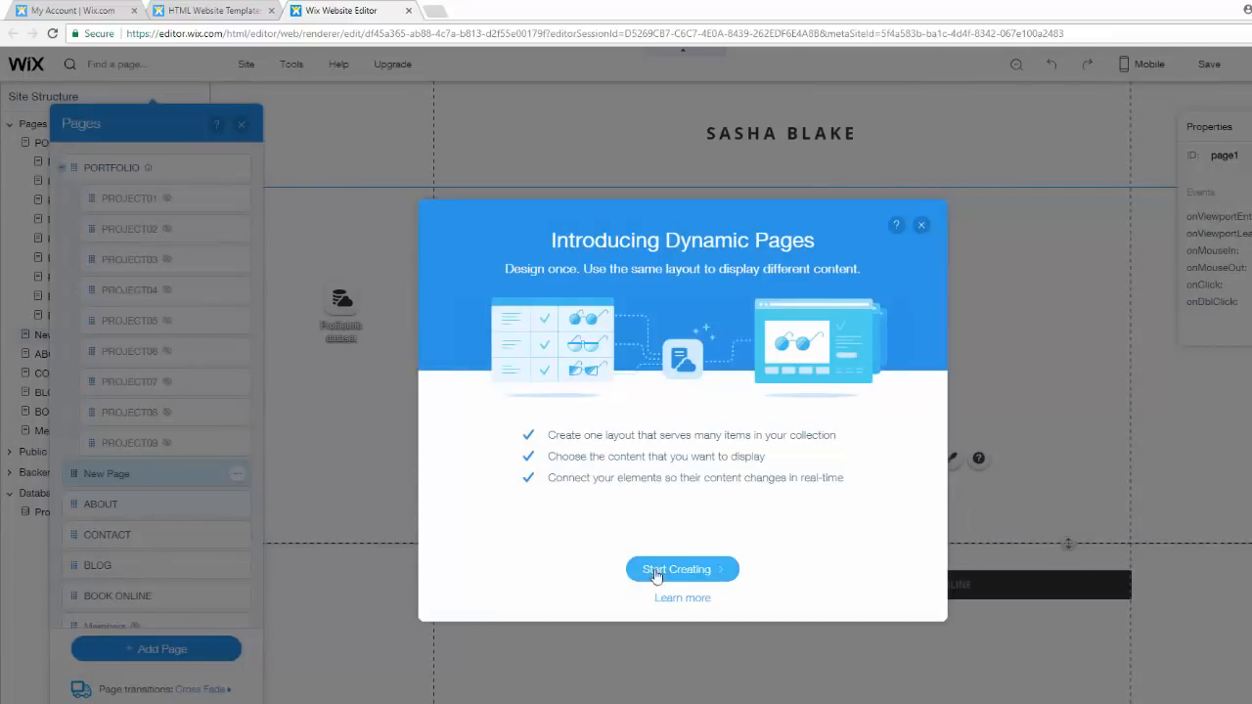
left_click(688, 577)
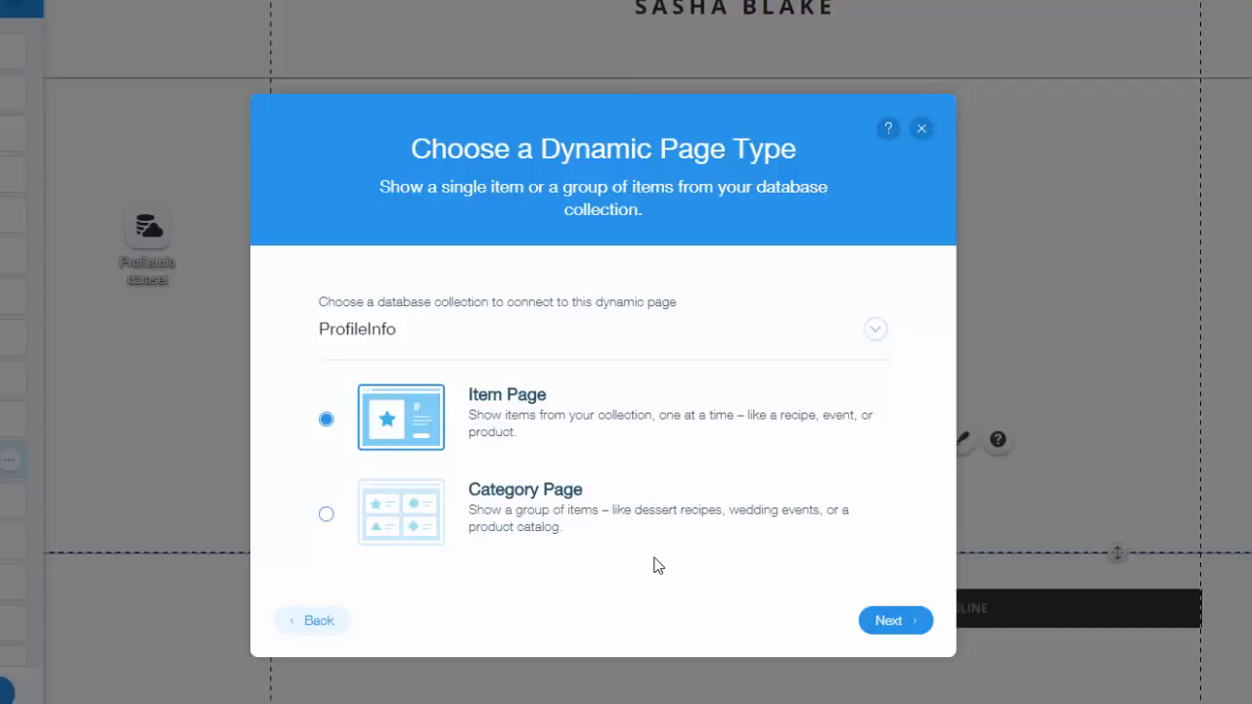
left_click(908, 624)
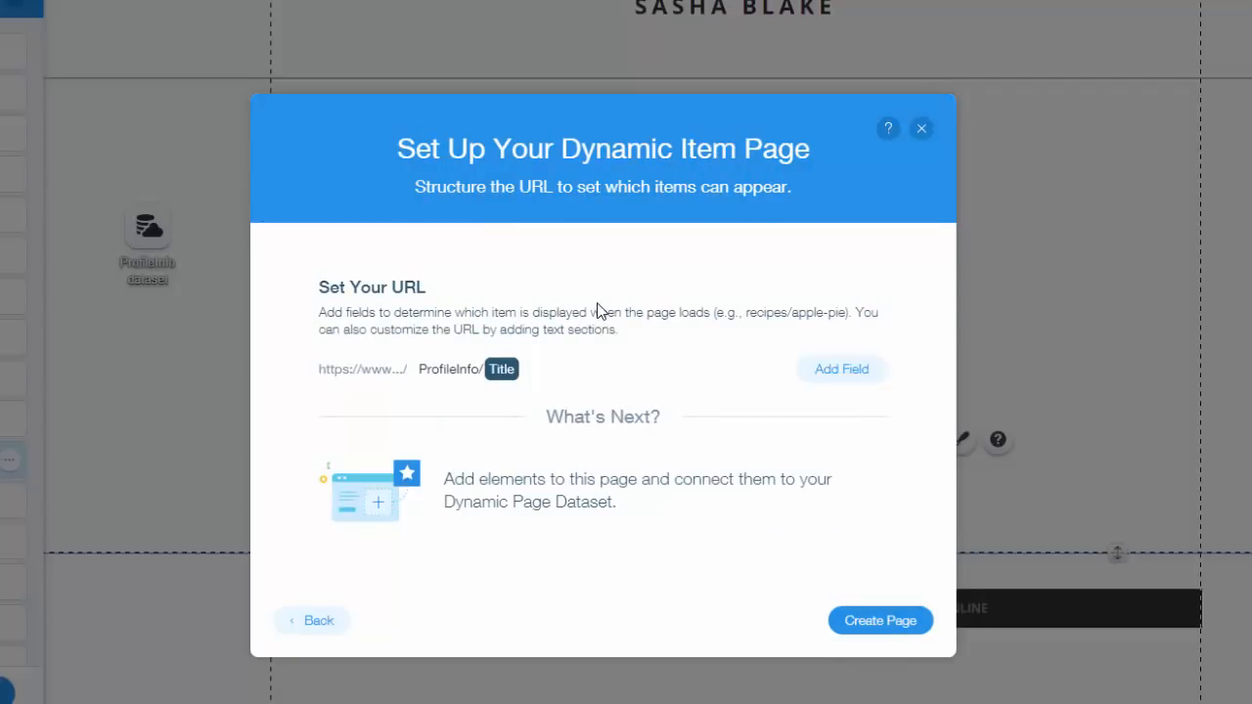
left_click(510, 380)
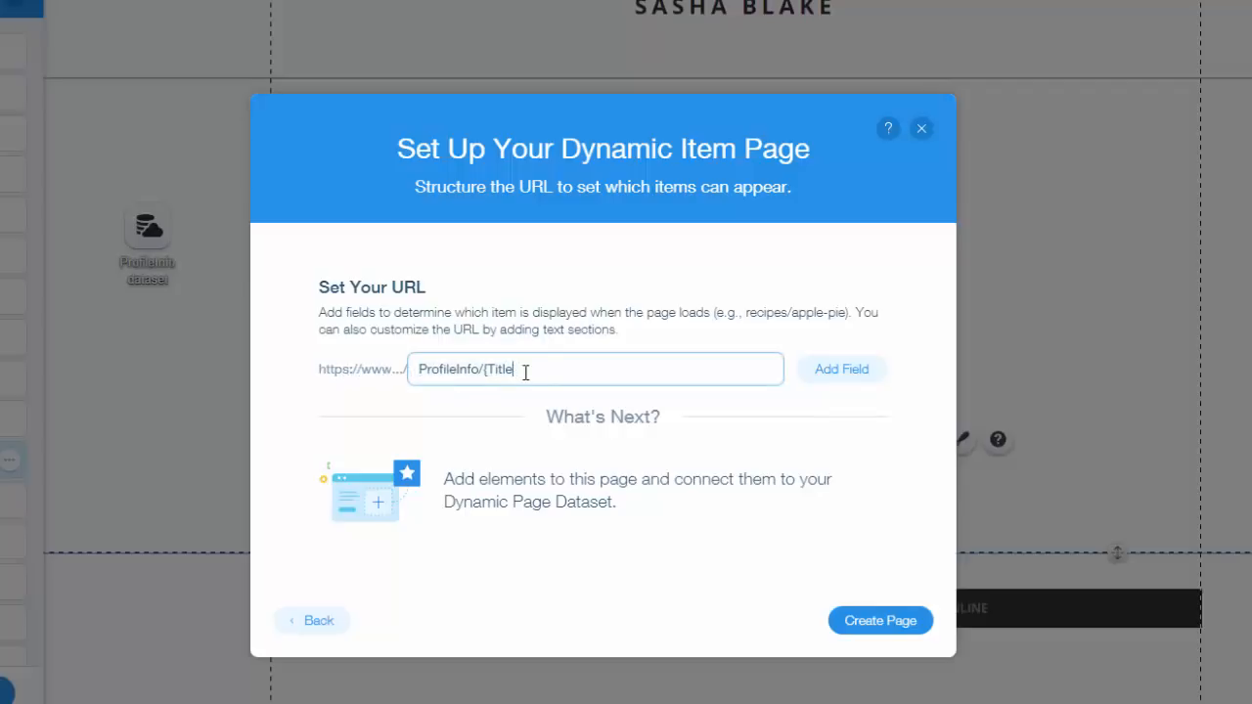
key("BackSpace")
key("BackSpace")
left_click(831, 374)
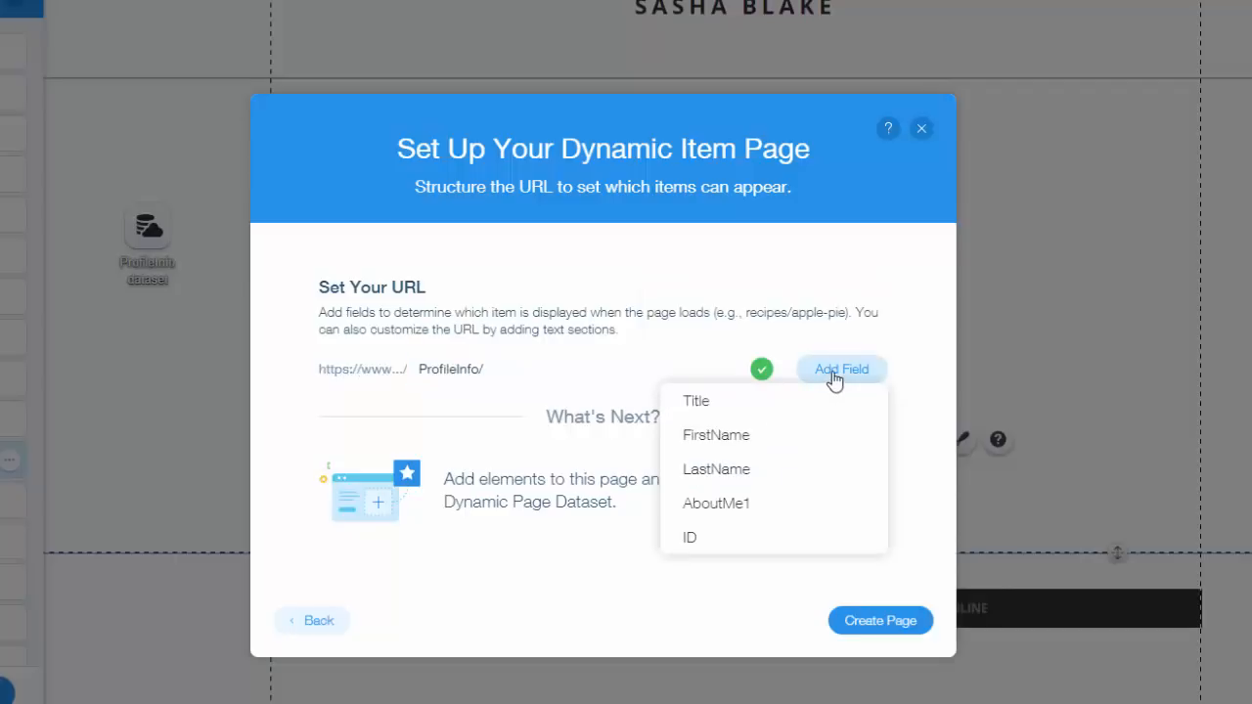
left_click(773, 435)
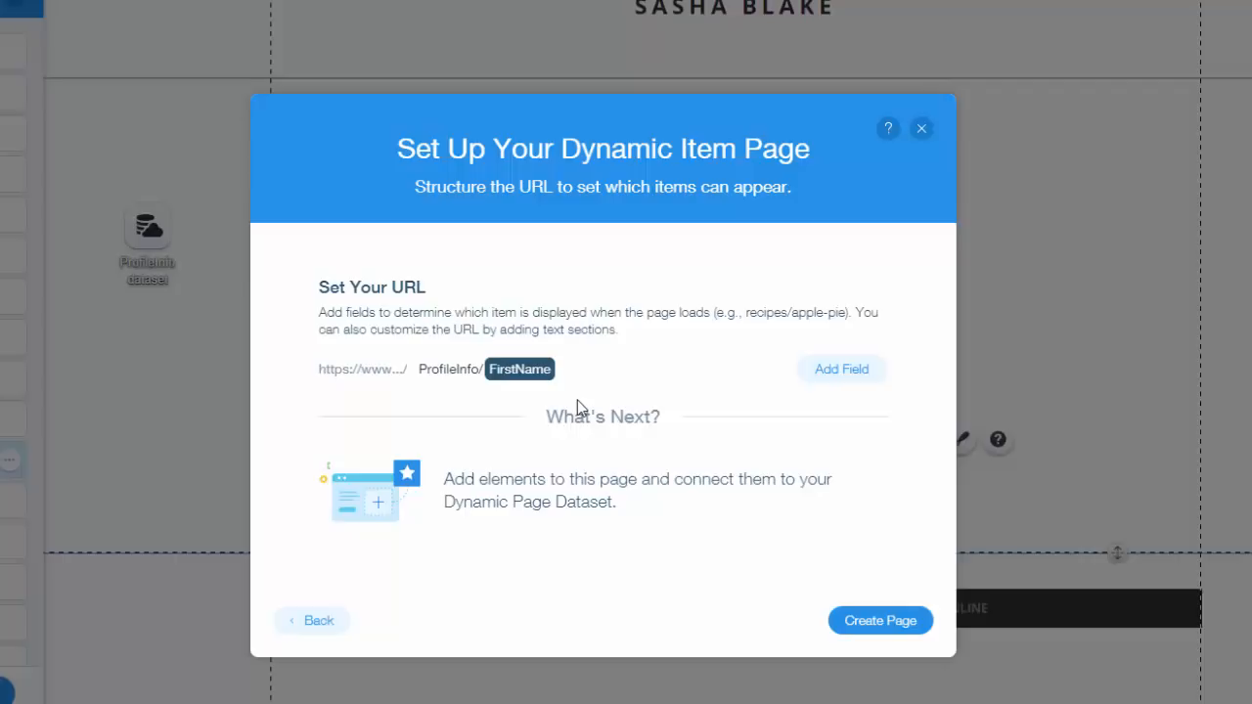
left_click(865, 634)
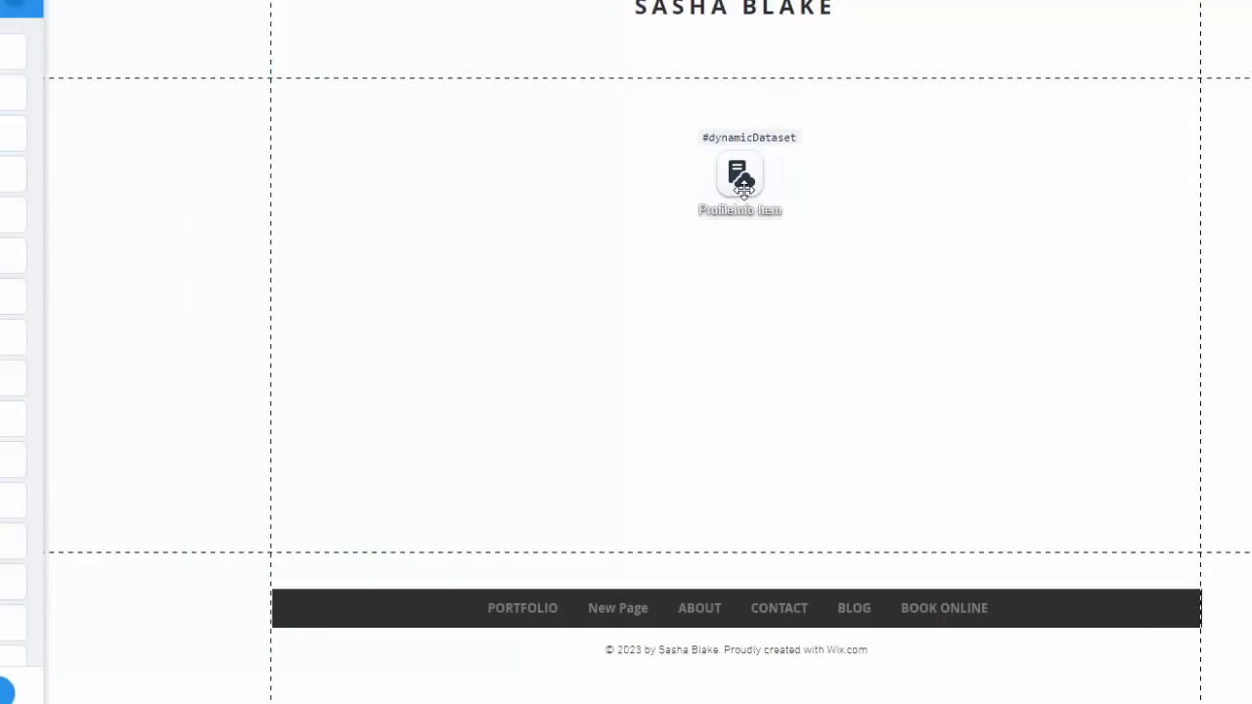
left_click_drag(744, 186, 172, 254)
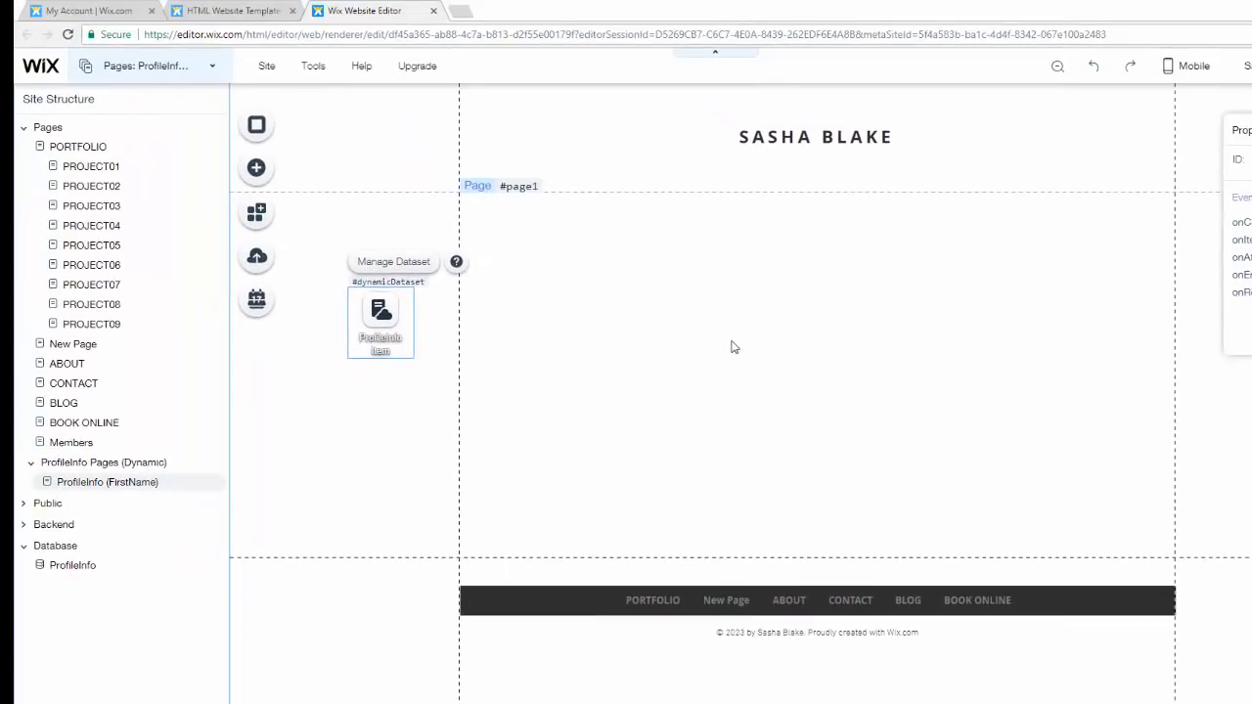
left_click(416, 450)
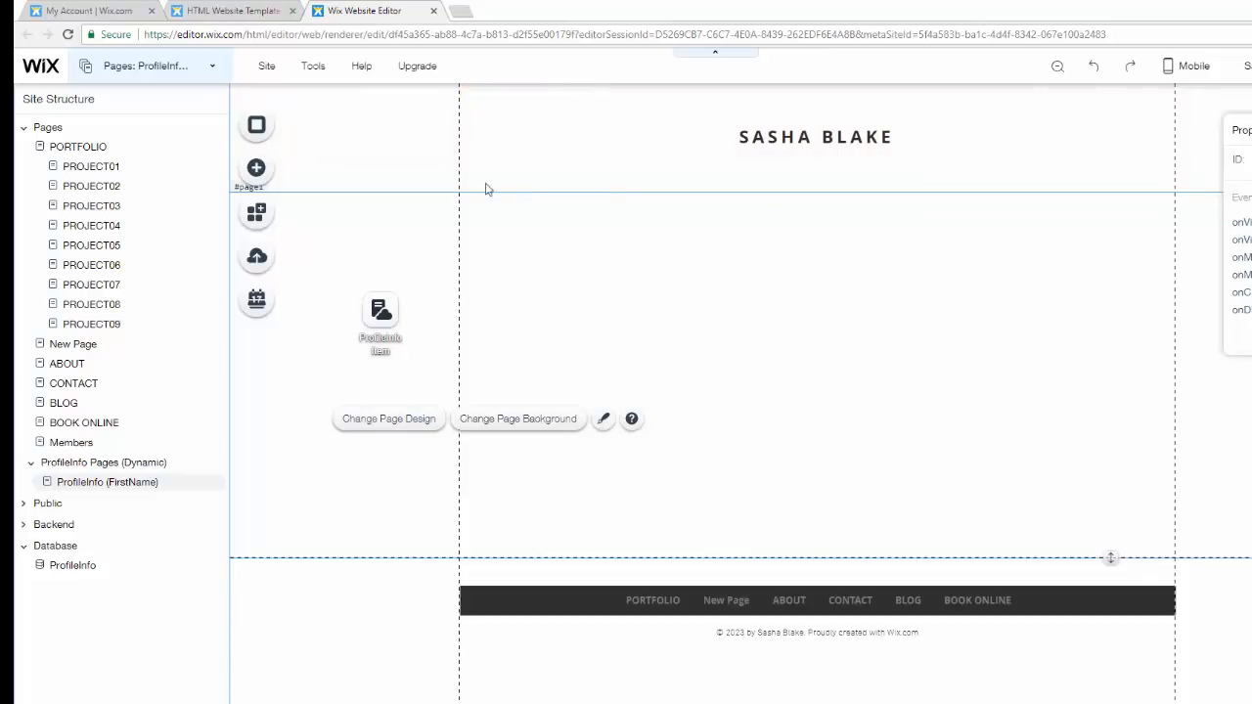
- Add a portrait photo from My Image Uploads to the dynamic page
left_click(257, 170)
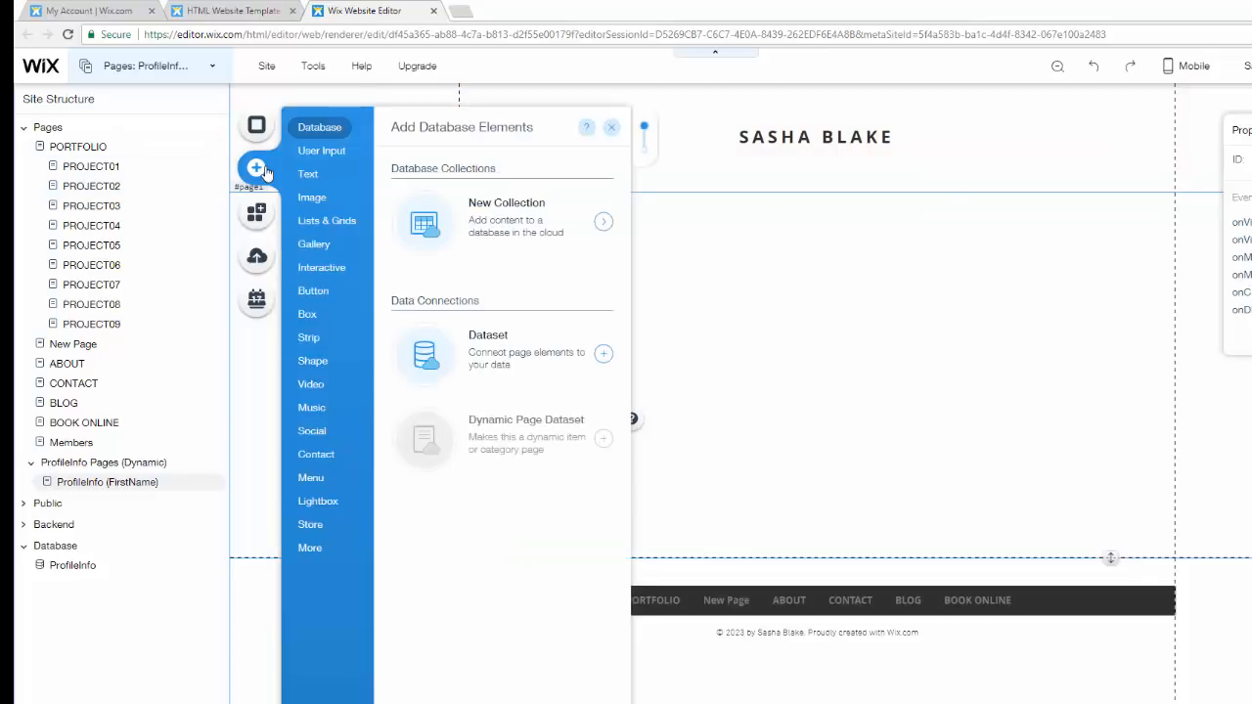
mouse_move(311, 197)
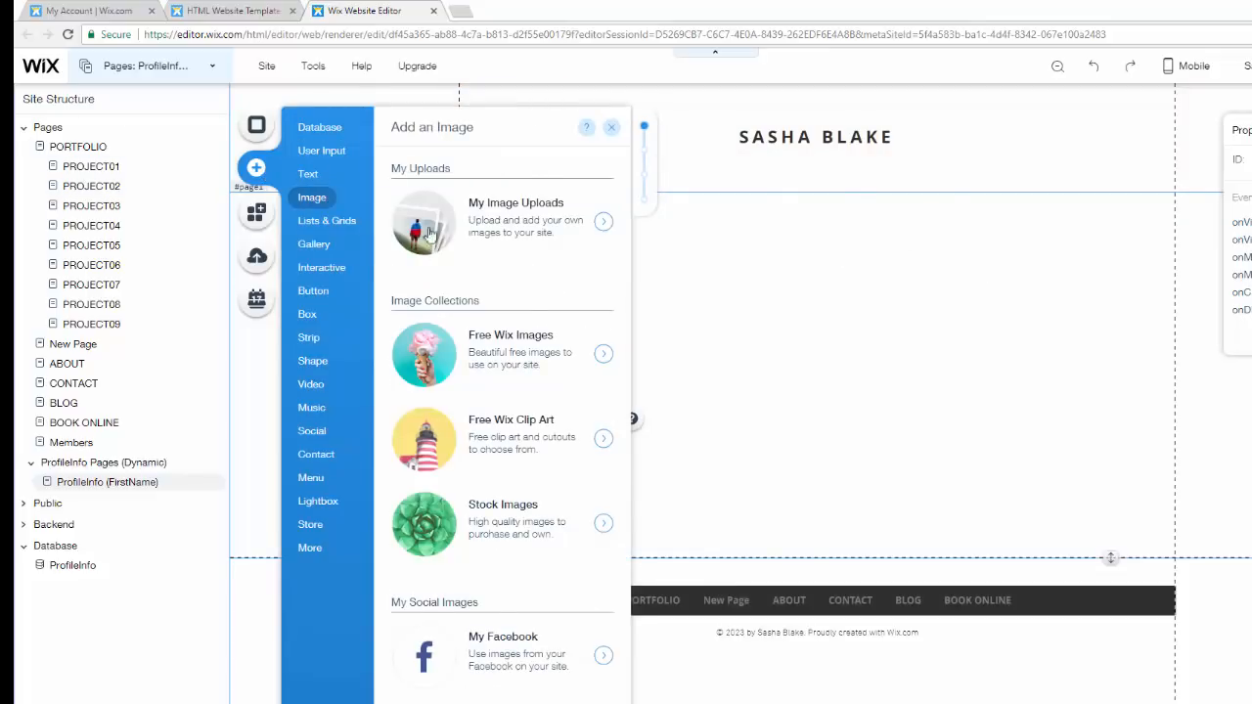
left_click(540, 236)
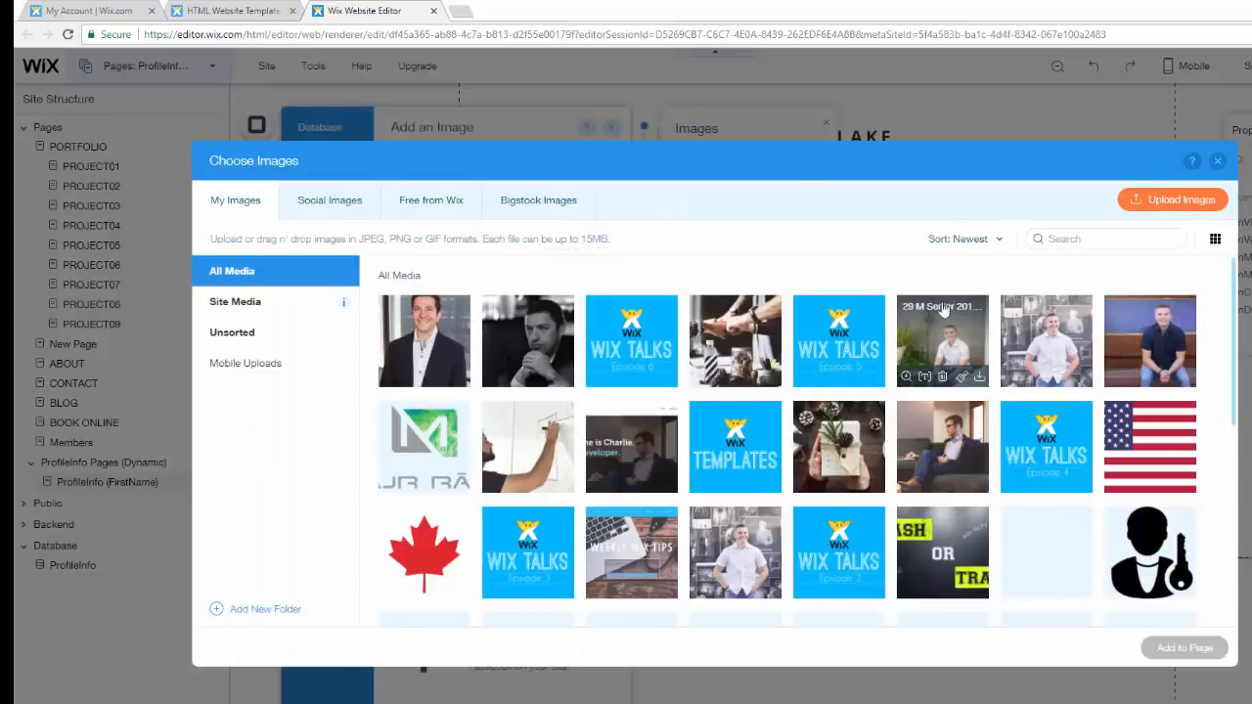
double_click(1091, 338)
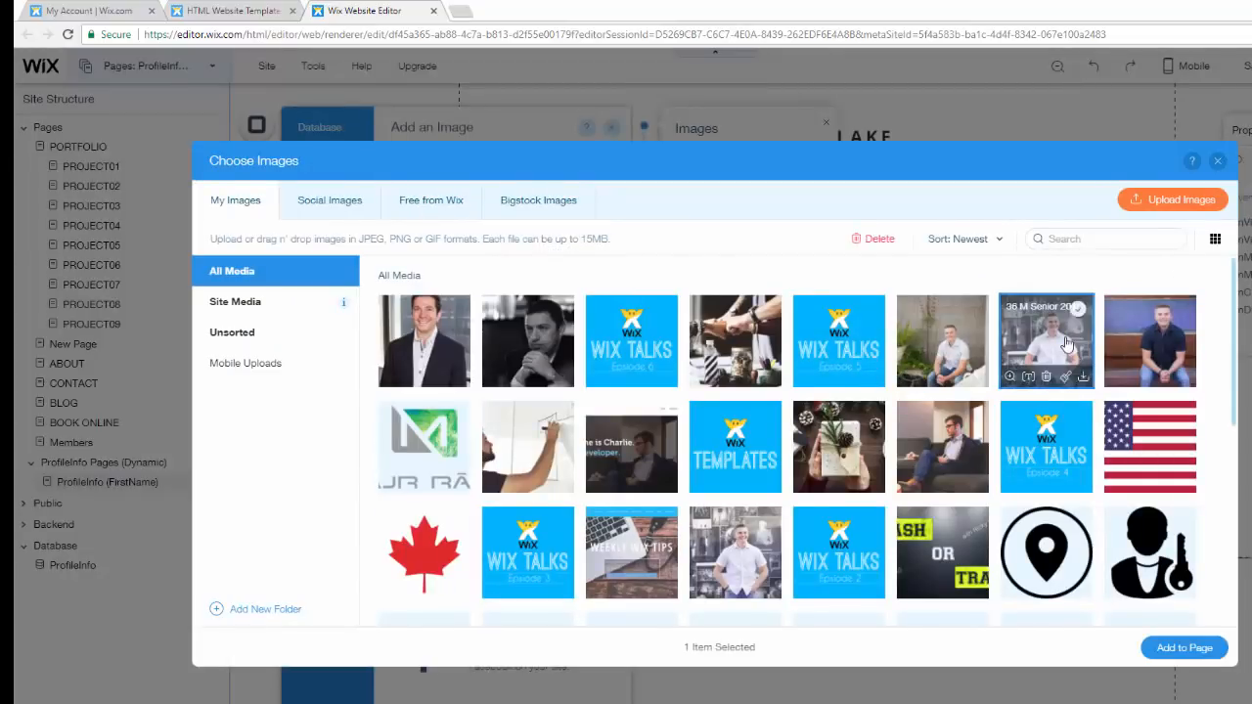
mouse_move(864, 350)
left_mouse_down()
mouse_move(854, 346)
mouse_move(871, 341)
mouse_move(853, 337)
mouse_move(879, 325)
mouse_move(869, 329)
left_mouse_up()
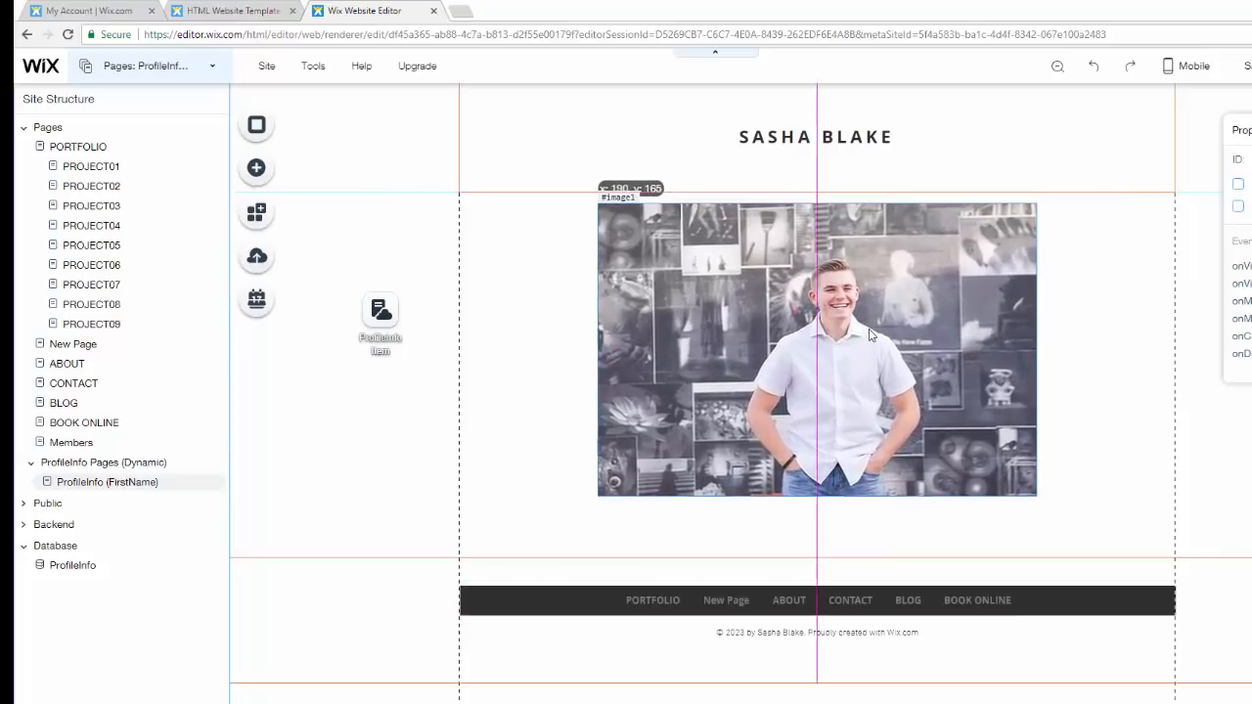
left_click(1080, 448)
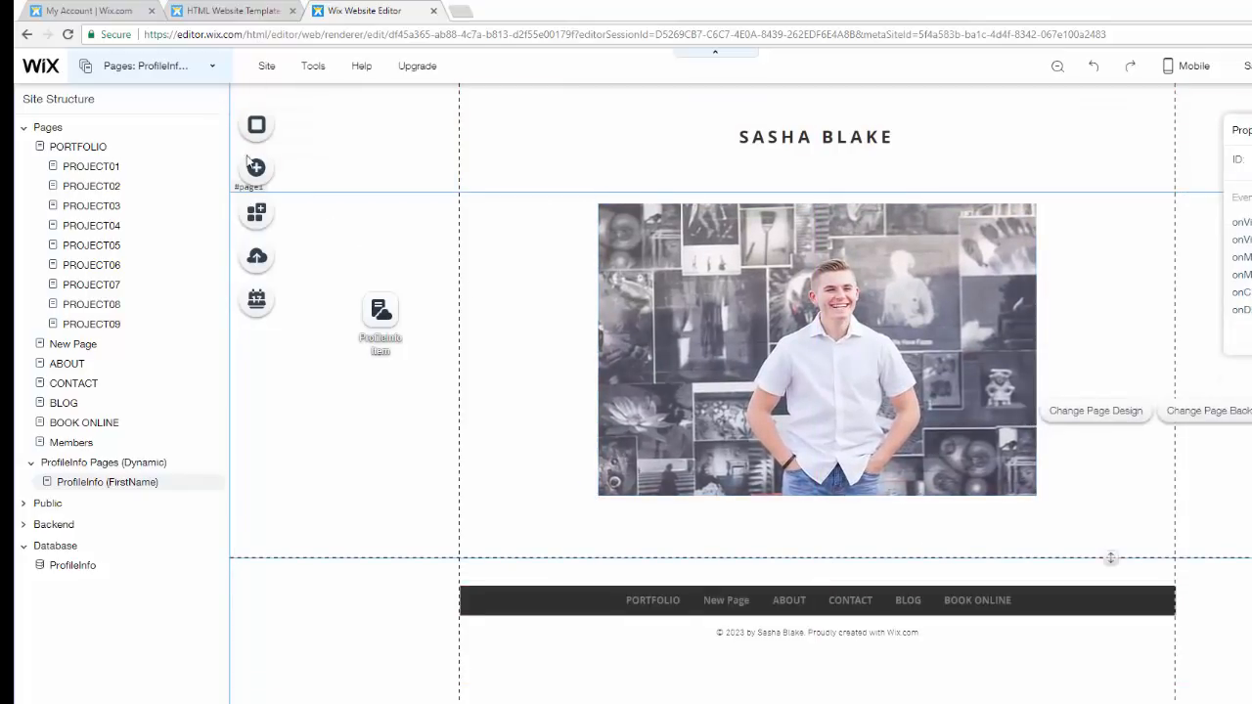
- Add a Small Heading text under the photo and change its text to First Name
left_click(256, 167)
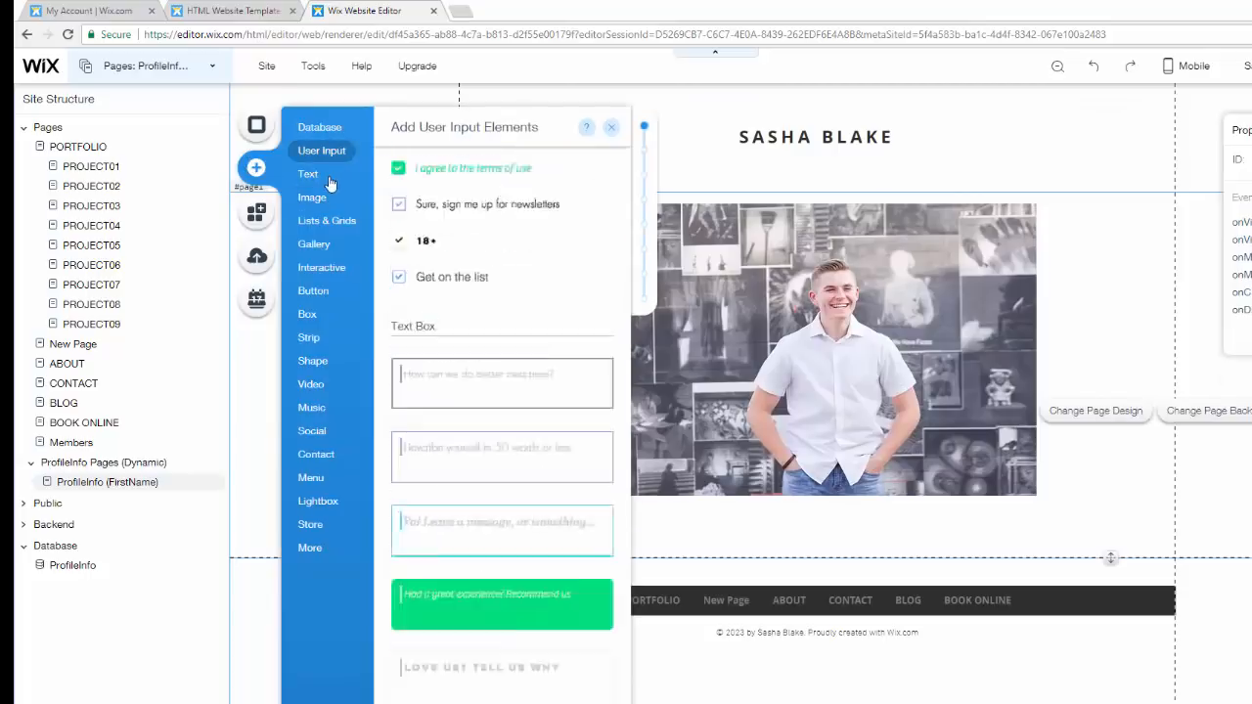
mouse_move(313, 174)
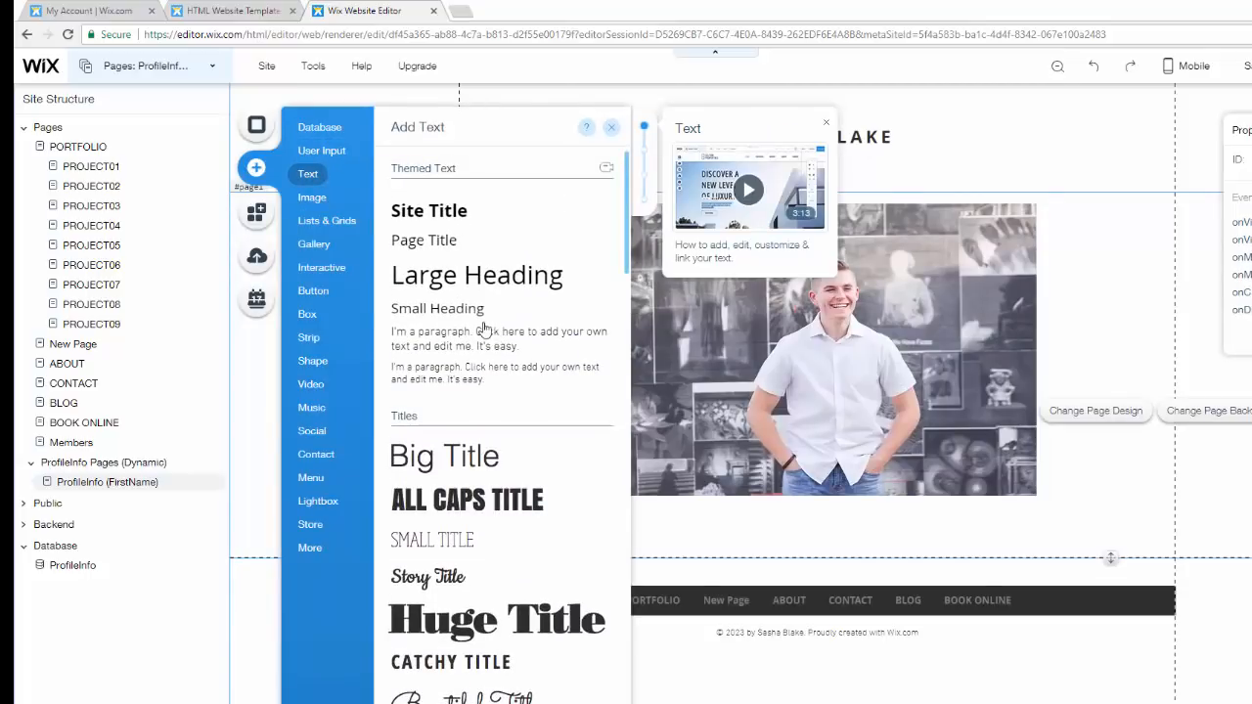
left_click(438, 308)
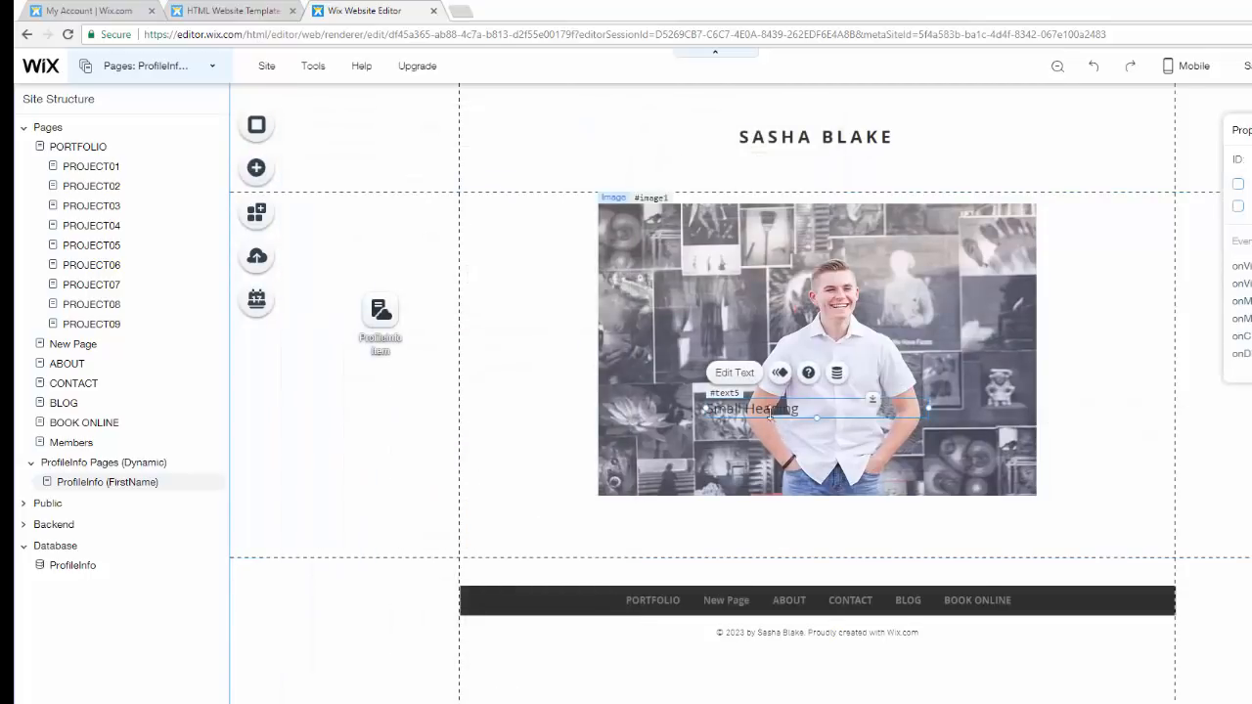
left_click_drag(770, 415, 729, 515)
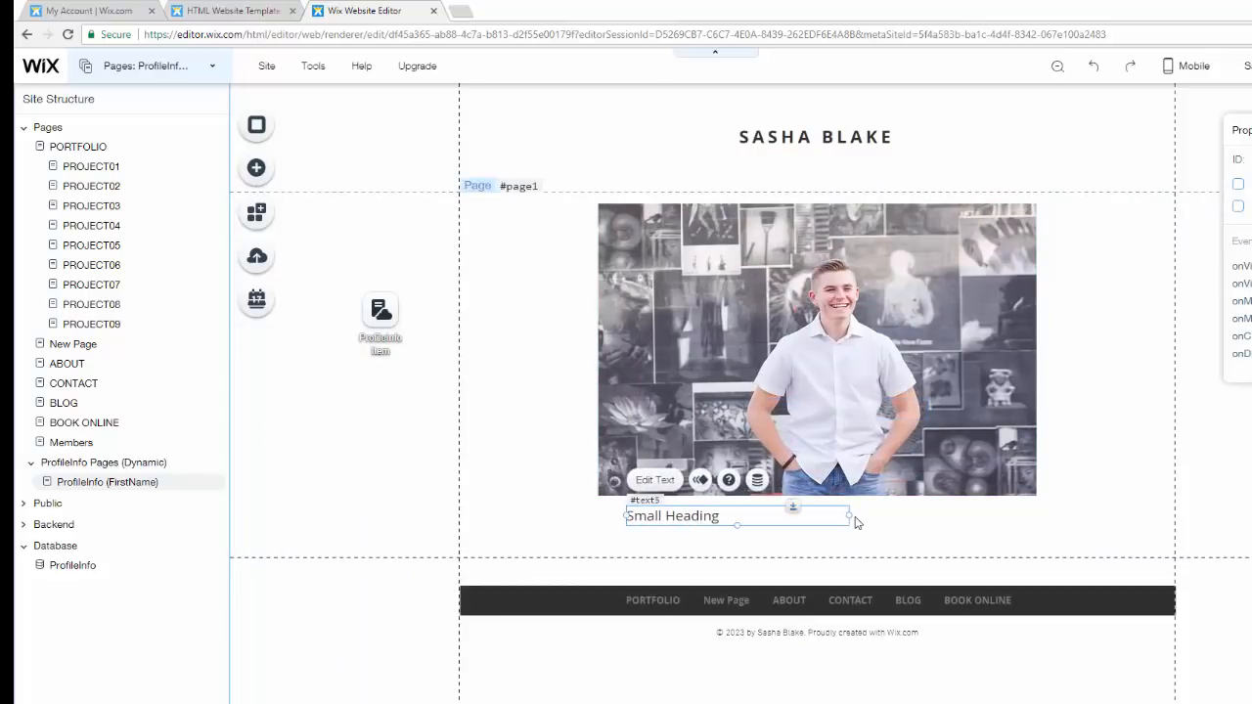
left_click_drag(847, 516, 759, 512)
double_click(759, 512)
type("F")
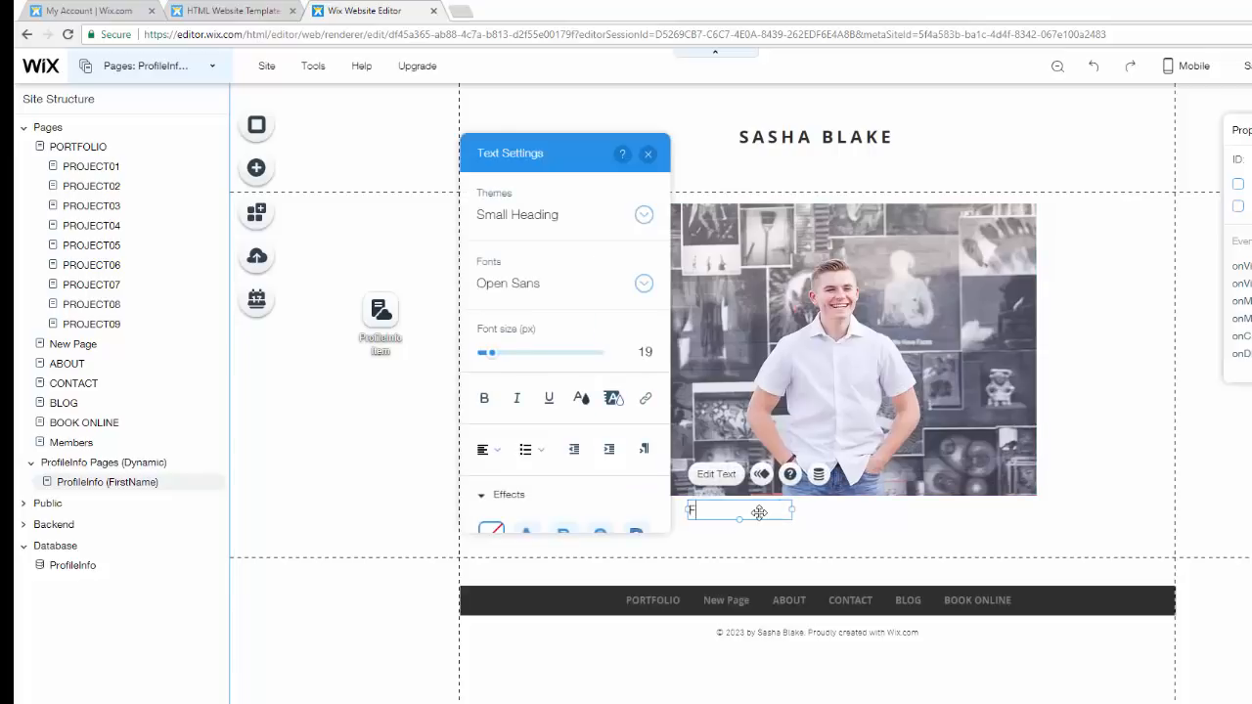
type("irst Name")
key("Escape")
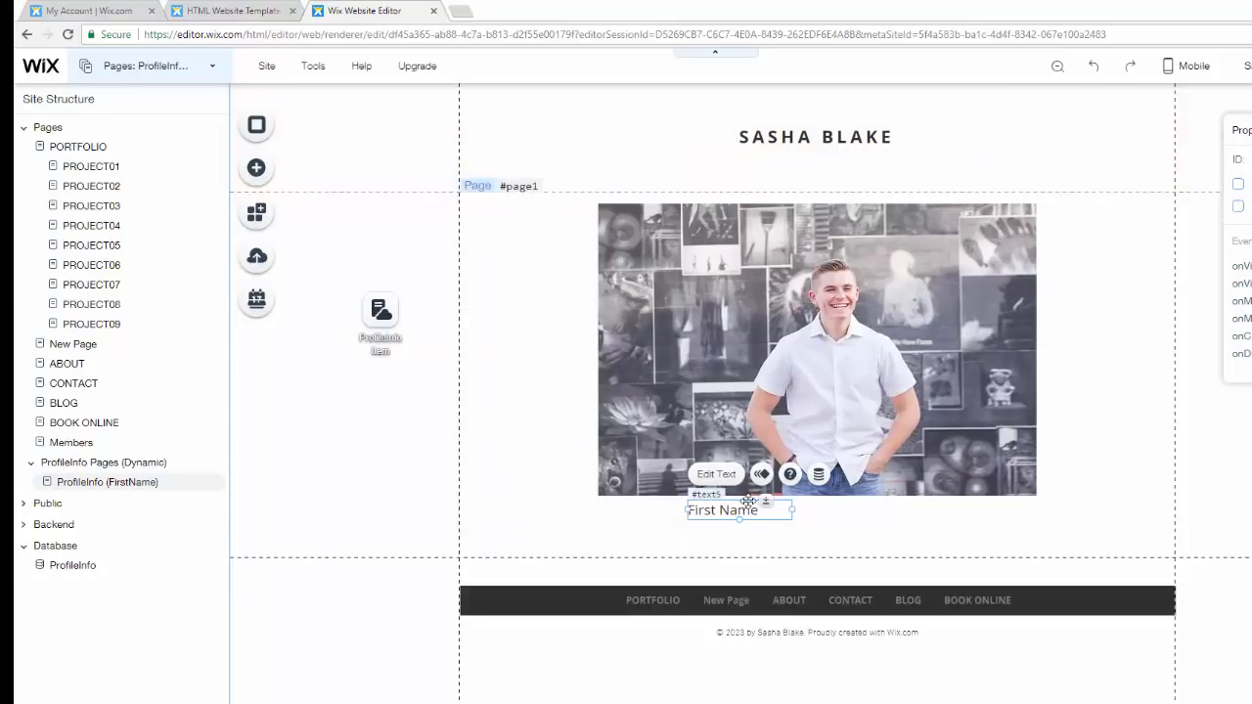
- Duplicate the First Name heading, place the copy to its right, and change it to Last Name
key("ctrl+c")
key("ctrl+v")
left_click_drag(760, 527, 864, 508)
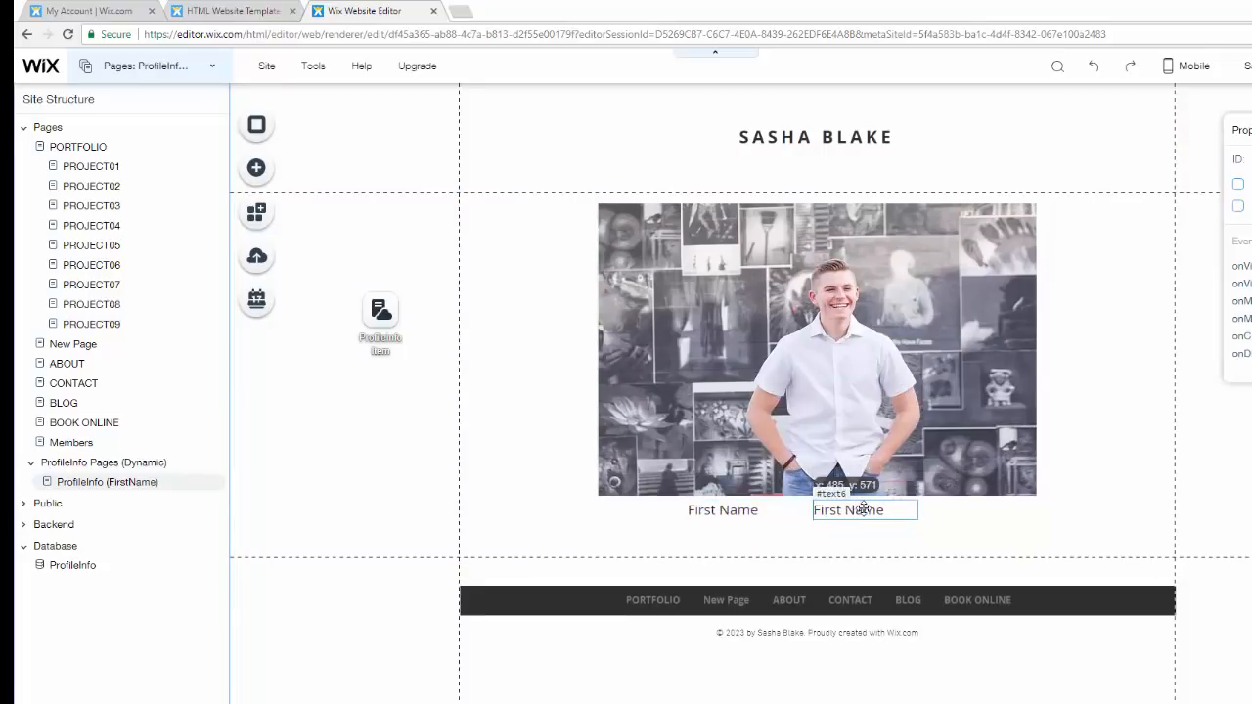
double_click(864, 509)
type("Last N")
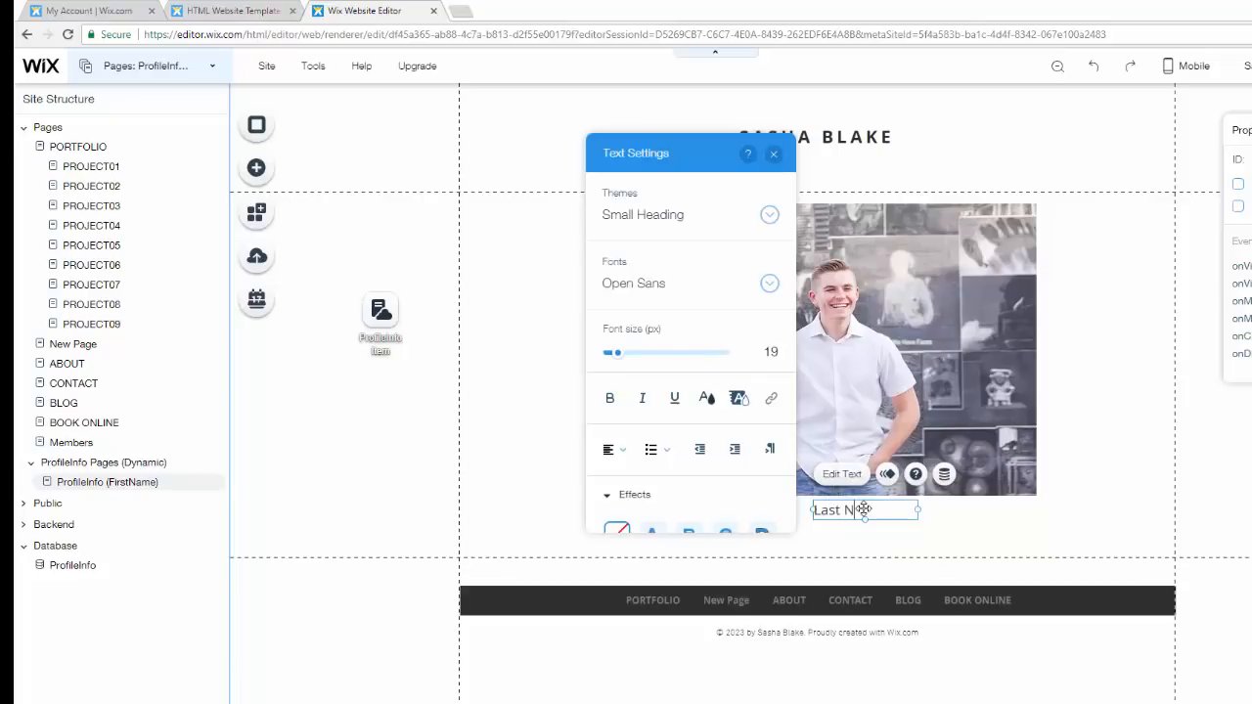
type("ame")
left_click(773, 155)
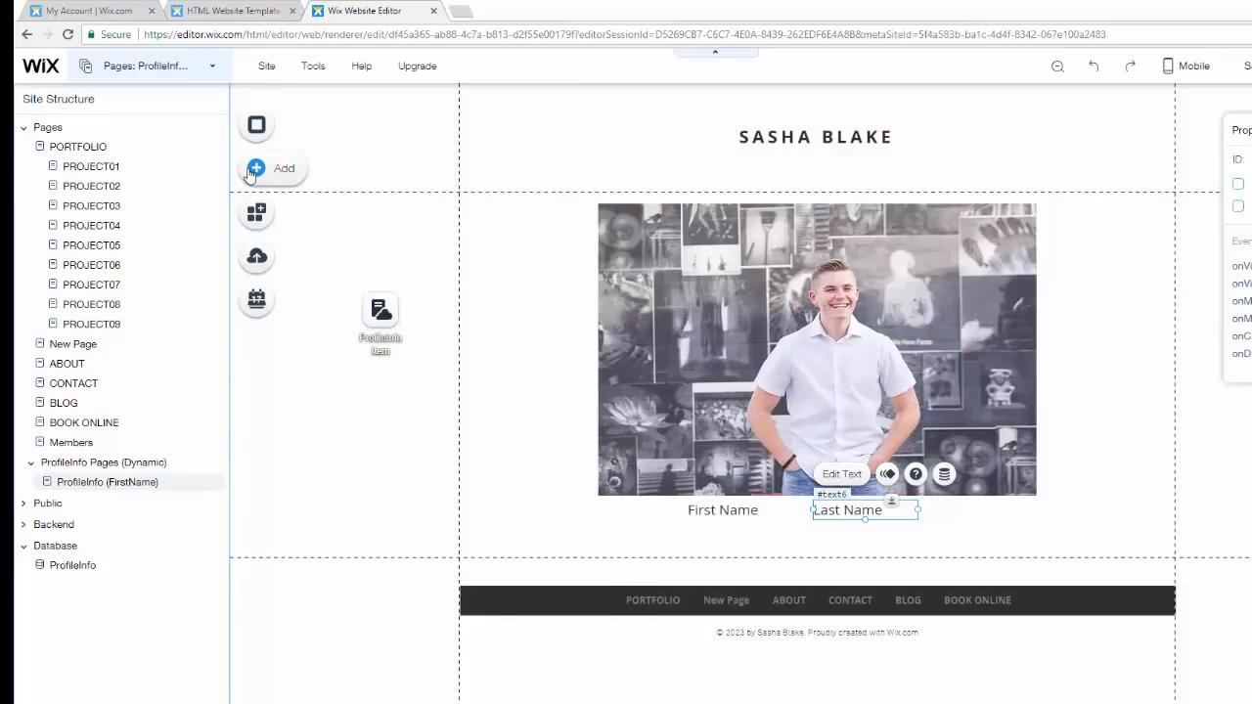
- Add a paragraph text below the name headings and widen it to the photo's width
left_click(252, 169)
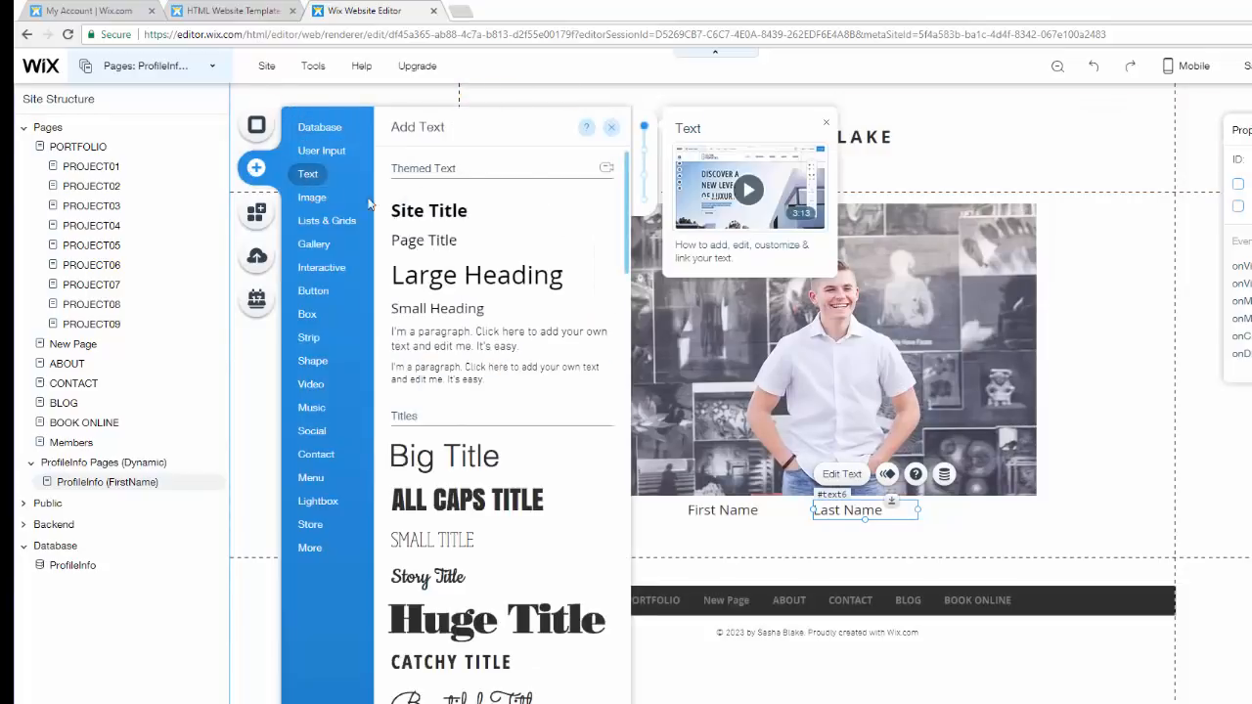
left_click_drag(462, 344, 697, 589)
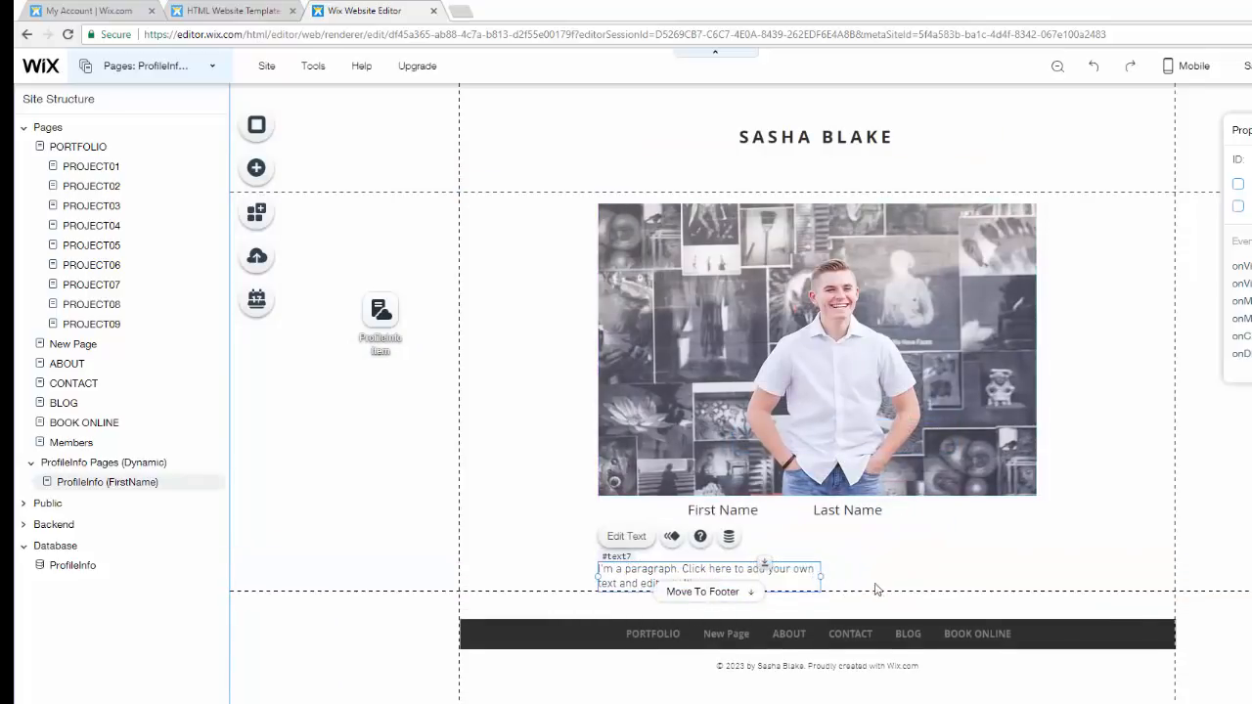
left_click_drag(821, 569, 1037, 588)
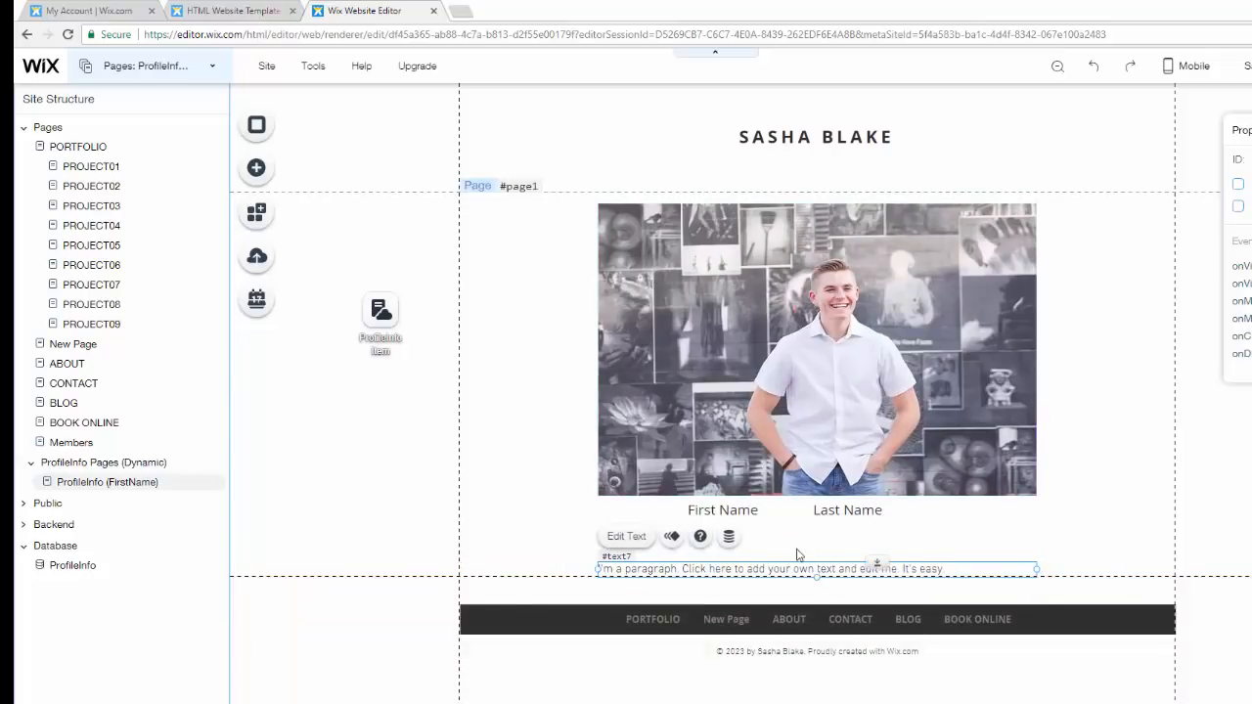
- Move the paragraph up under the name headings and connect the photo's image source to the ProfilePicture (Image) field of ProfileInfo Item
left_click_drag(798, 566, 801, 547)
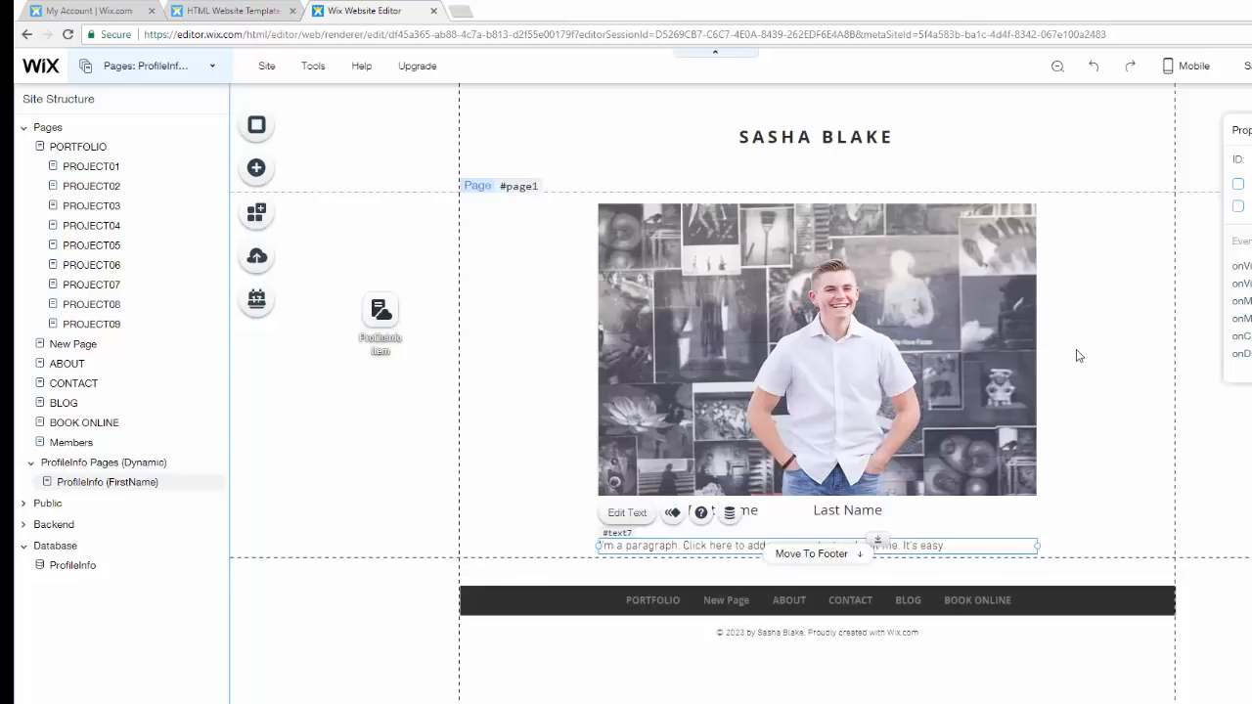
left_click(804, 287)
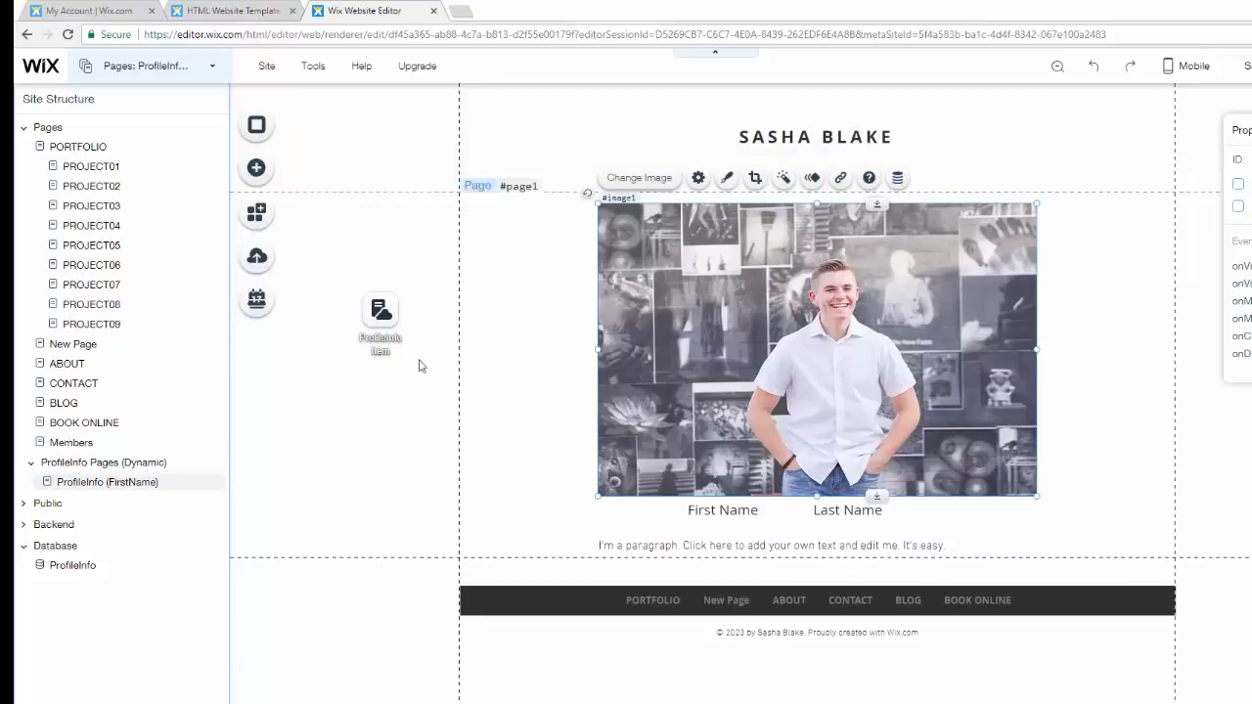
left_click(898, 179)
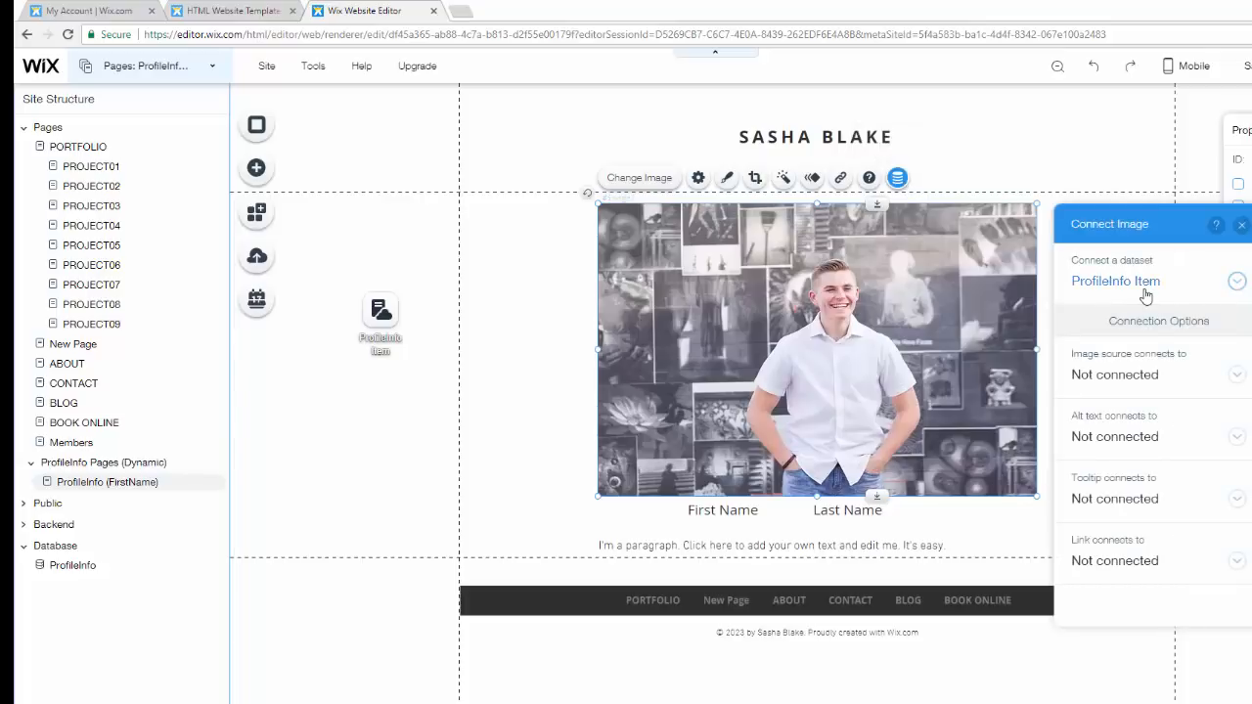
left_click(1155, 383)
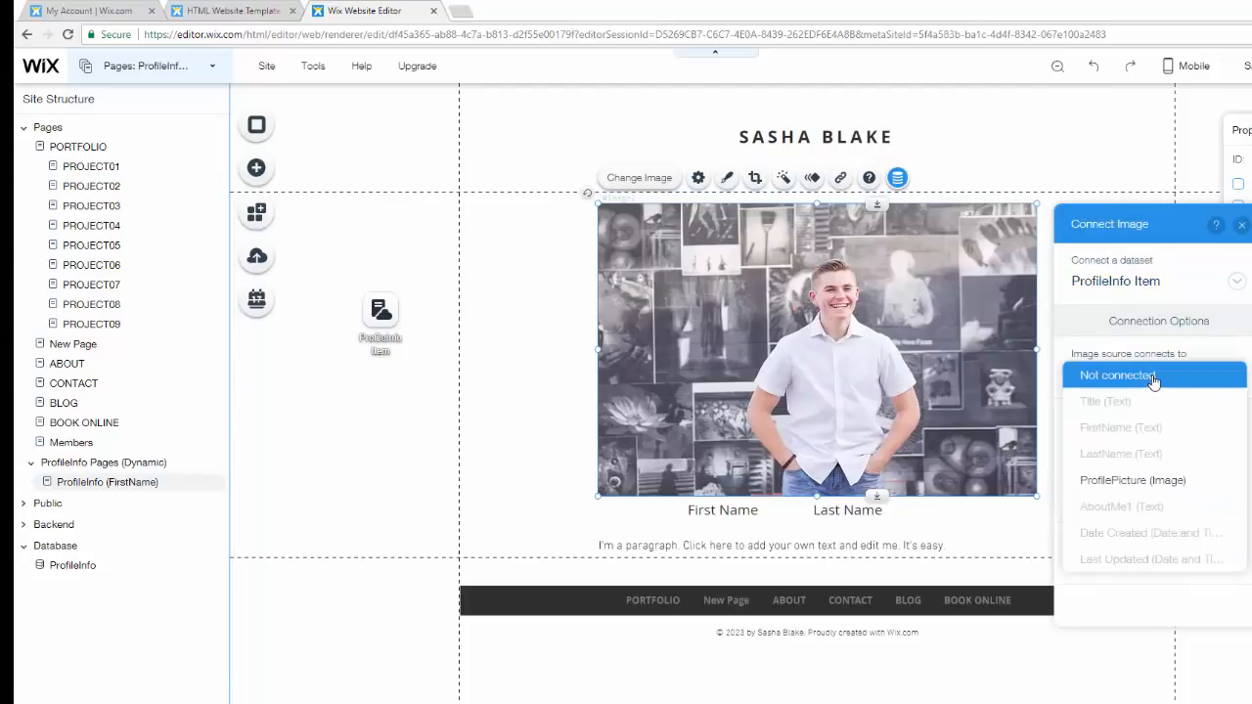
left_click(1164, 481)
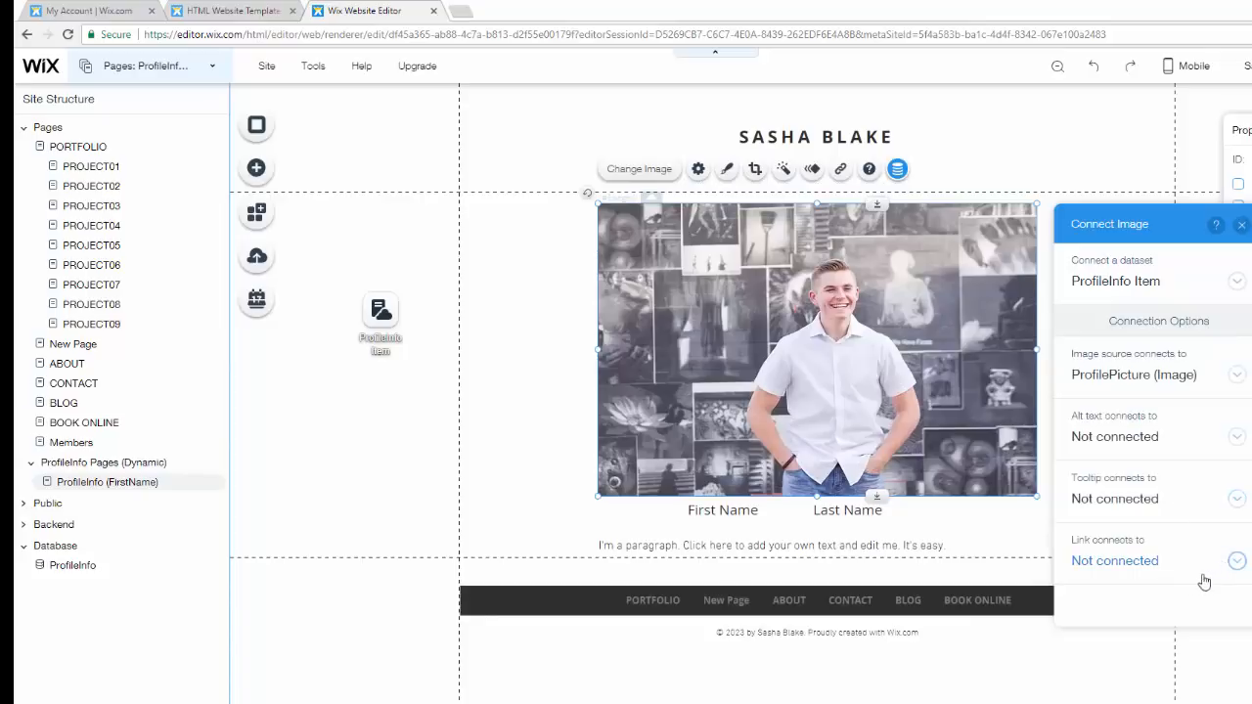
left_click(1241, 227)
- Connect the First Name heading's text to the FirstName (Text) field of the ProfileInfo Item dataset
left_click(737, 502)
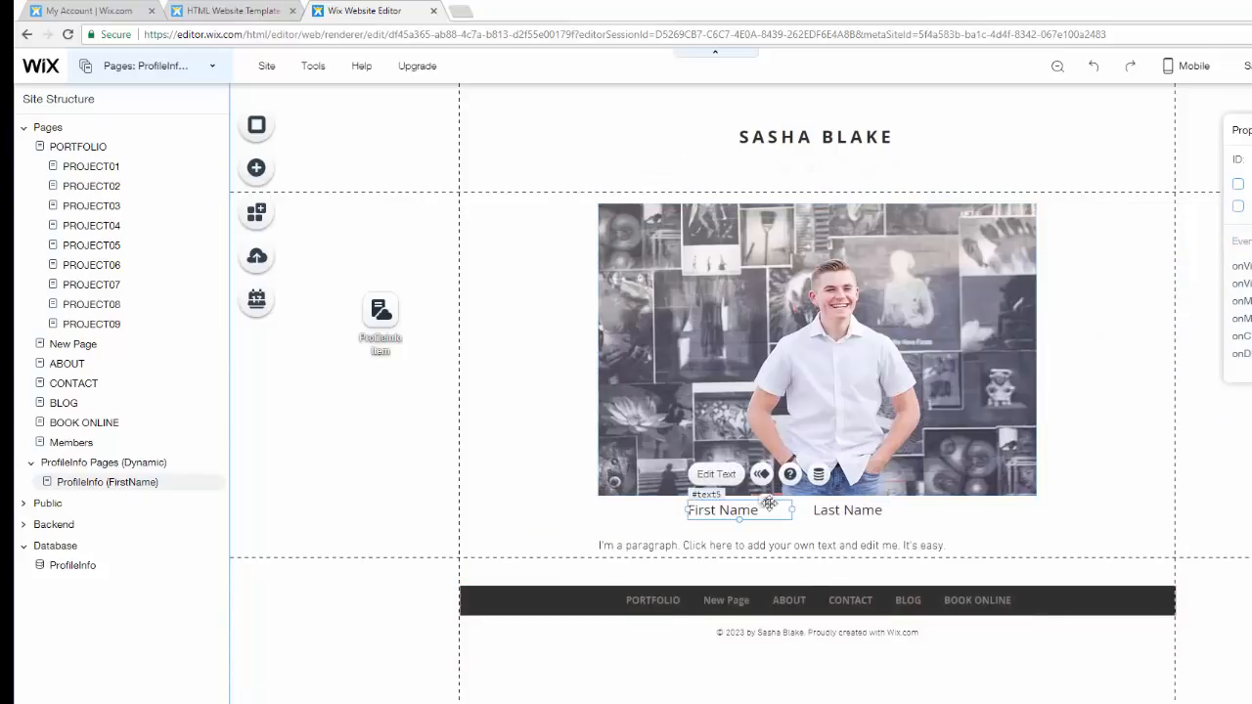
left_click(817, 476)
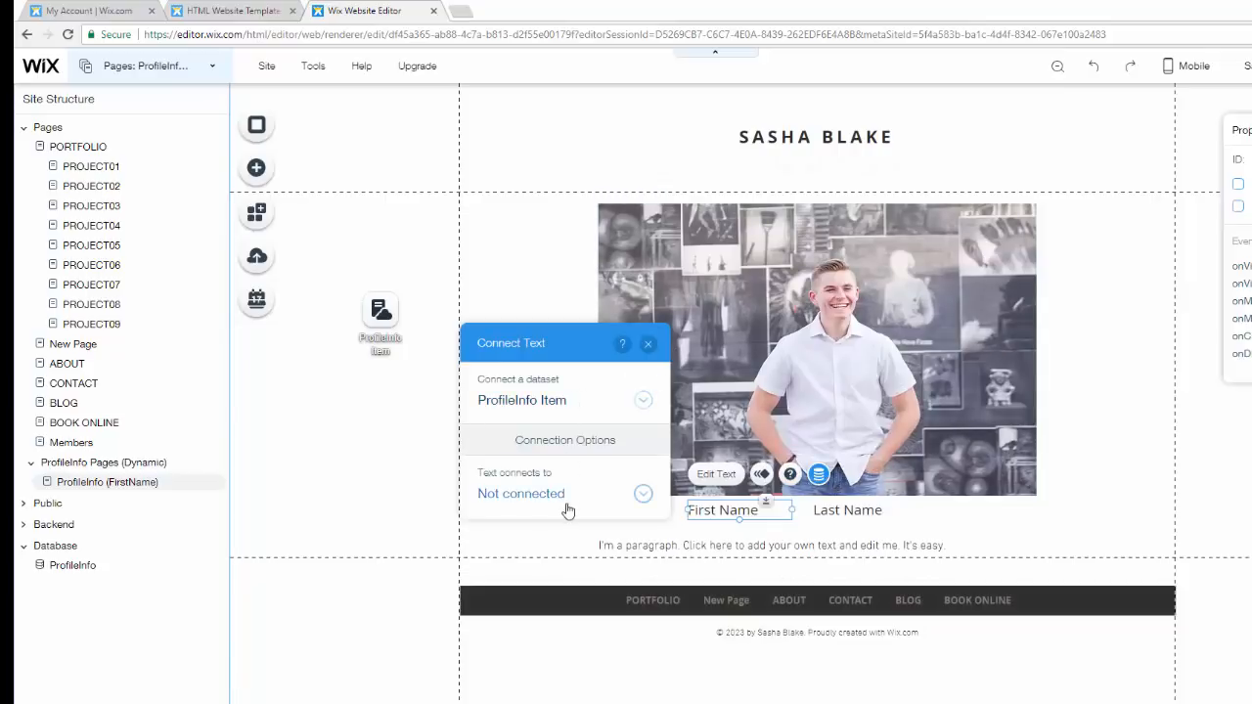
left_click(565, 499)
scroll(547, 420, "up", 2)
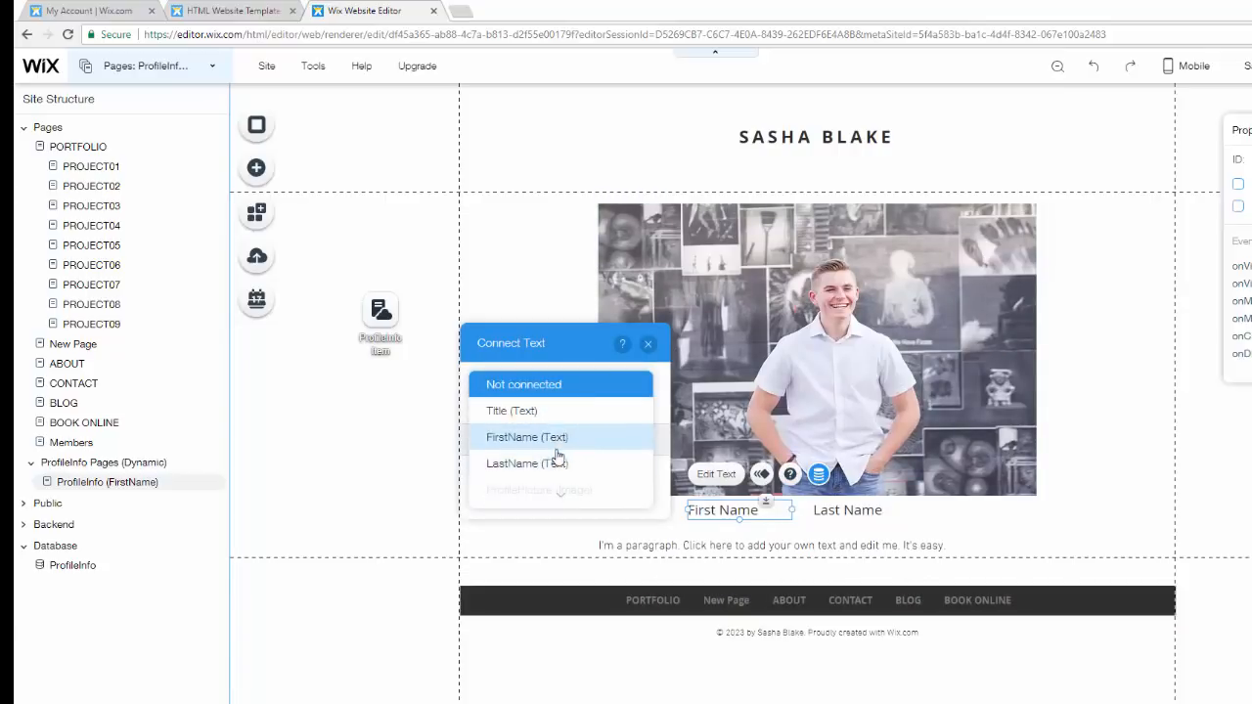
left_click(557, 442)
left_click(647, 343)
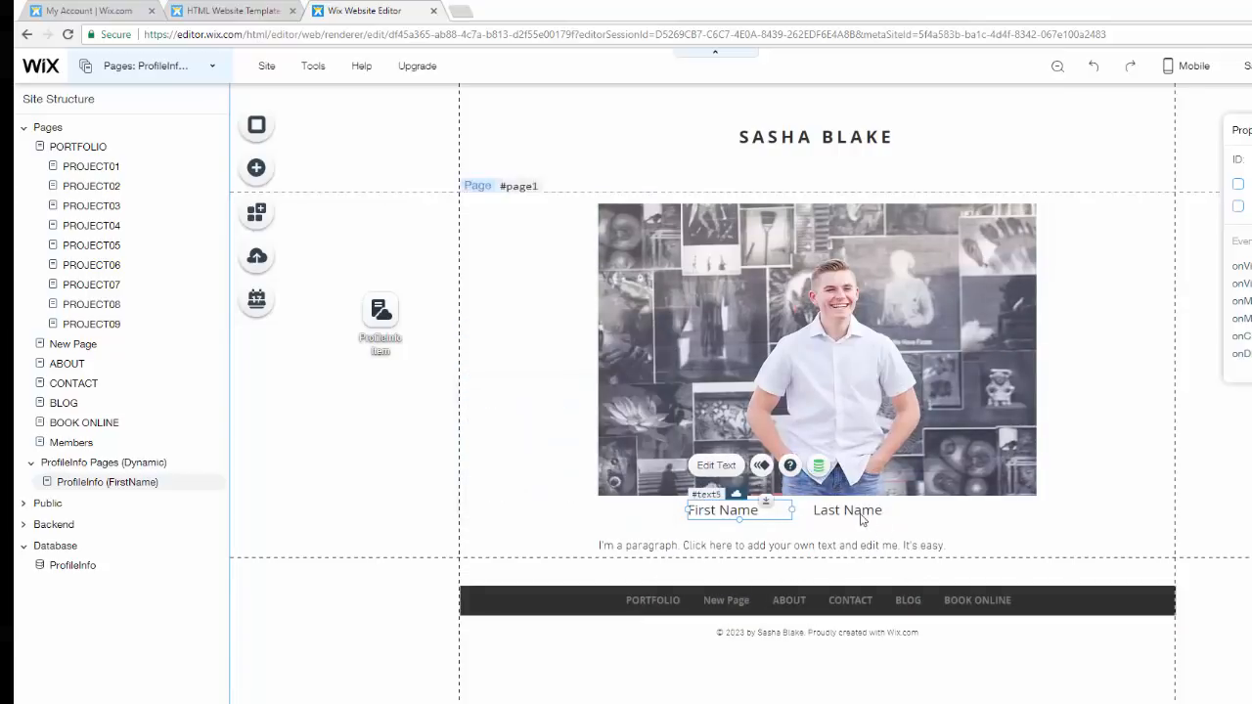
- Connect the Last Name heading's text to the LastName (Text) field of the ProfileInfo Item dataset
left_click(864, 511)
left_click(945, 473)
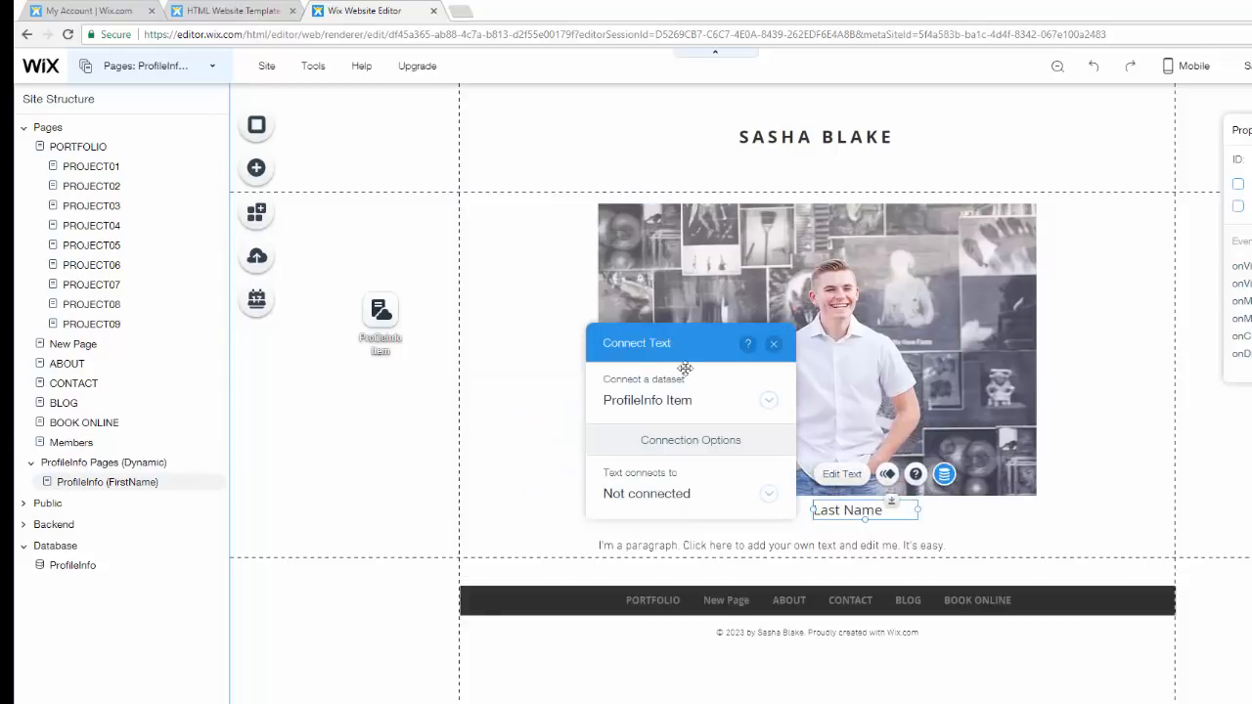
left_click(684, 493)
left_click(669, 401)
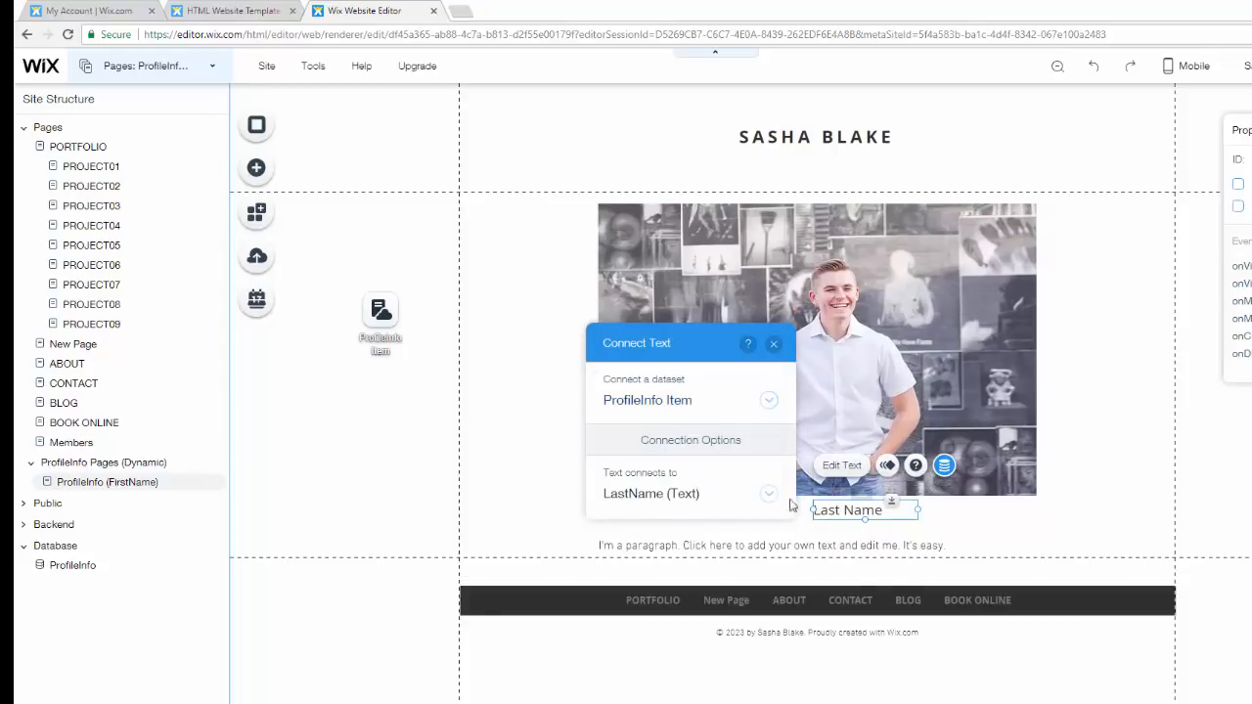
- Connect the paragraph's text to the AboutMe1 (Text) field of the ProfileInfo Item dataset
left_click(797, 547)
left_click(801, 547)
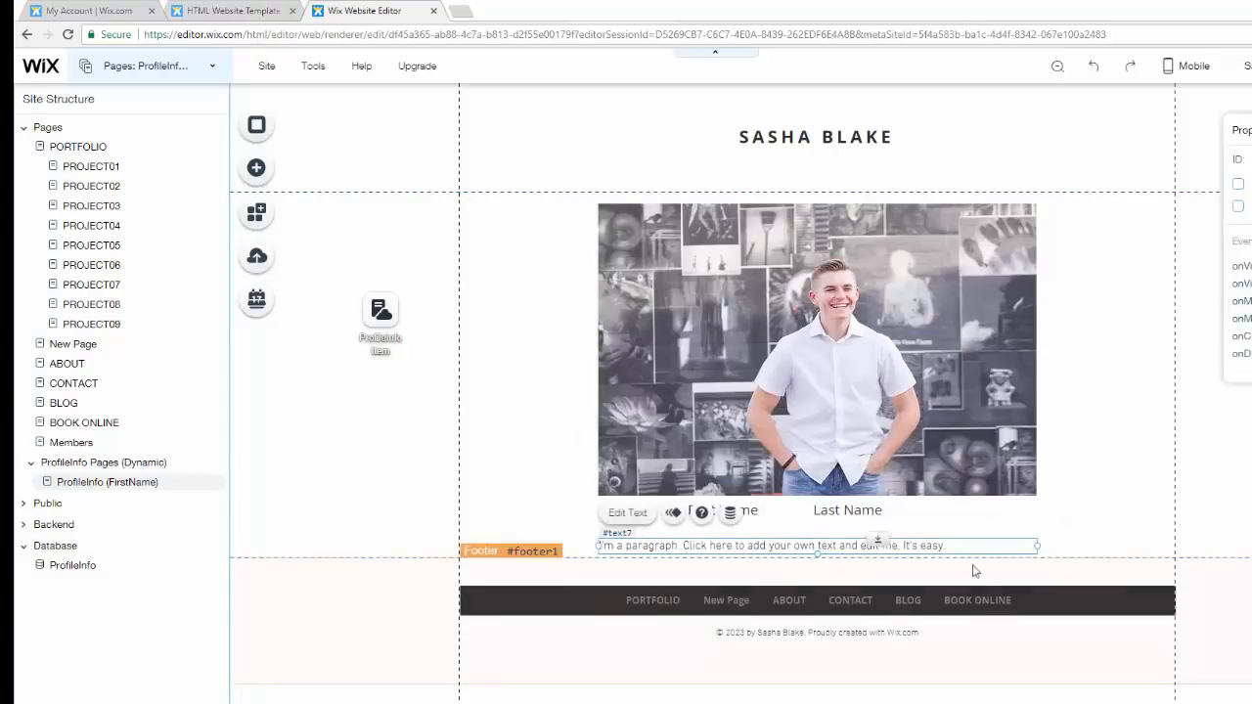
left_click(730, 513)
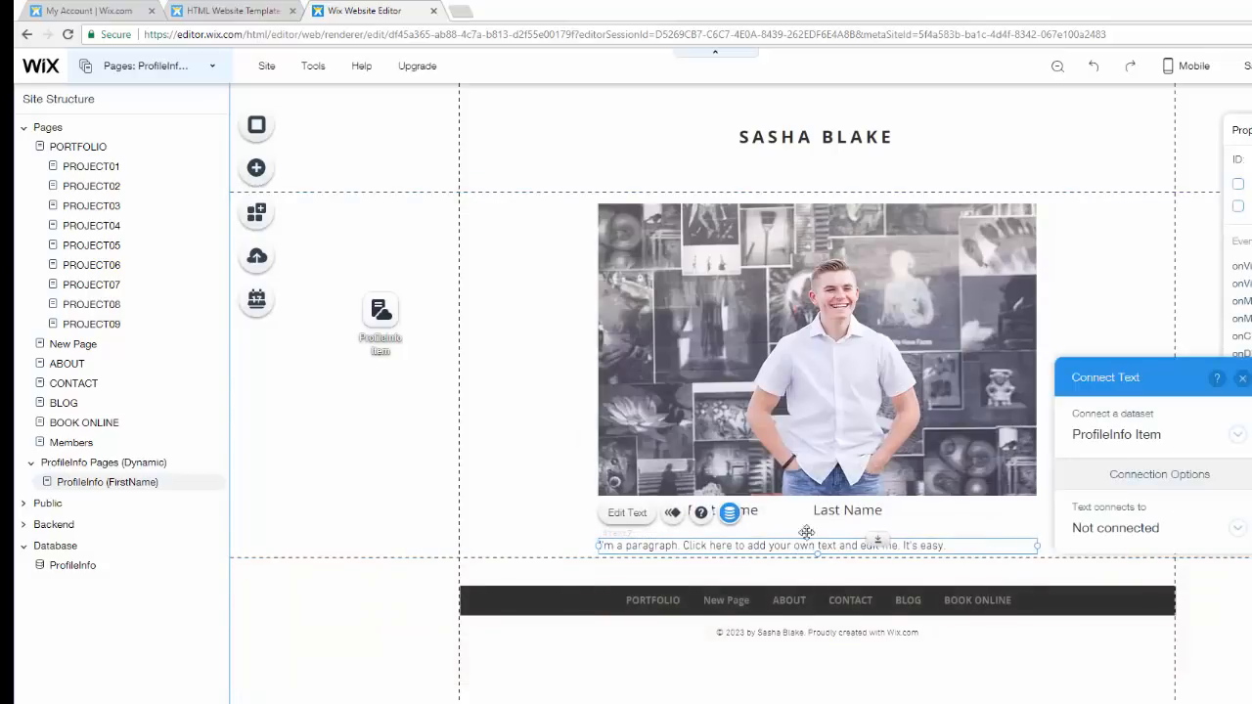
left_click(1110, 525)
left_click(1123, 503)
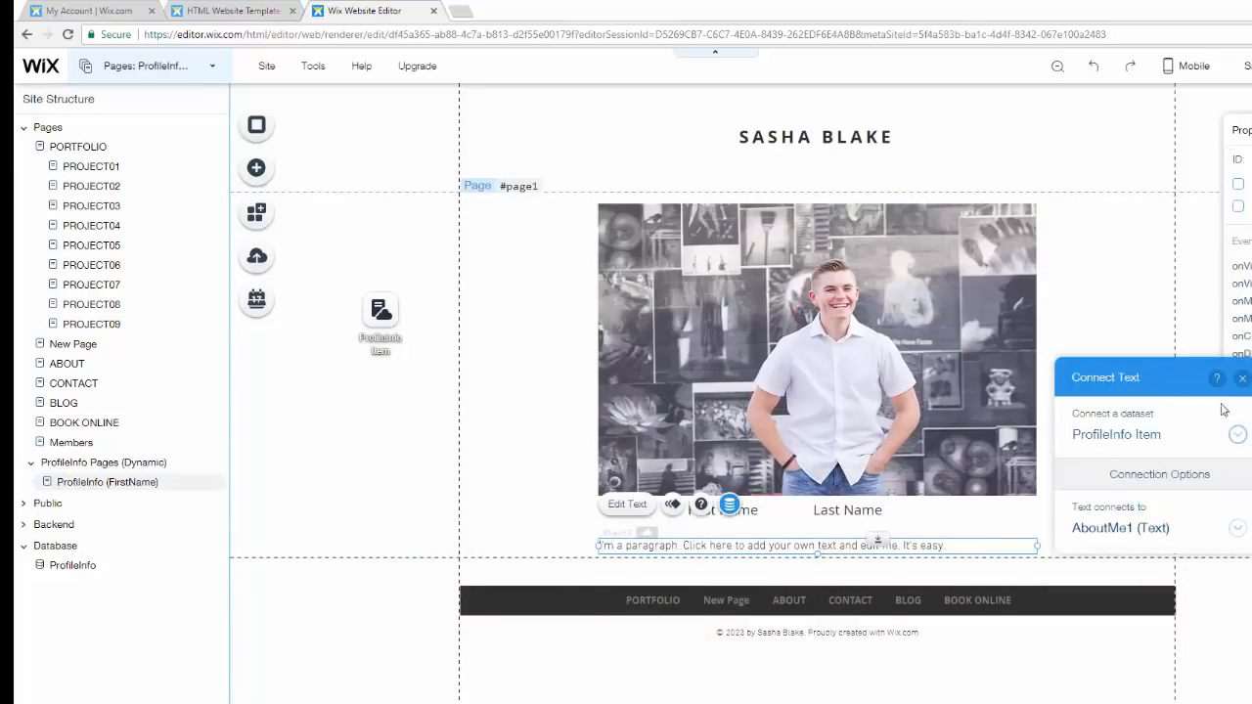
left_click(1243, 381)
- Save the site and dismiss the saved-changes dialog
left_click(1159, 436)
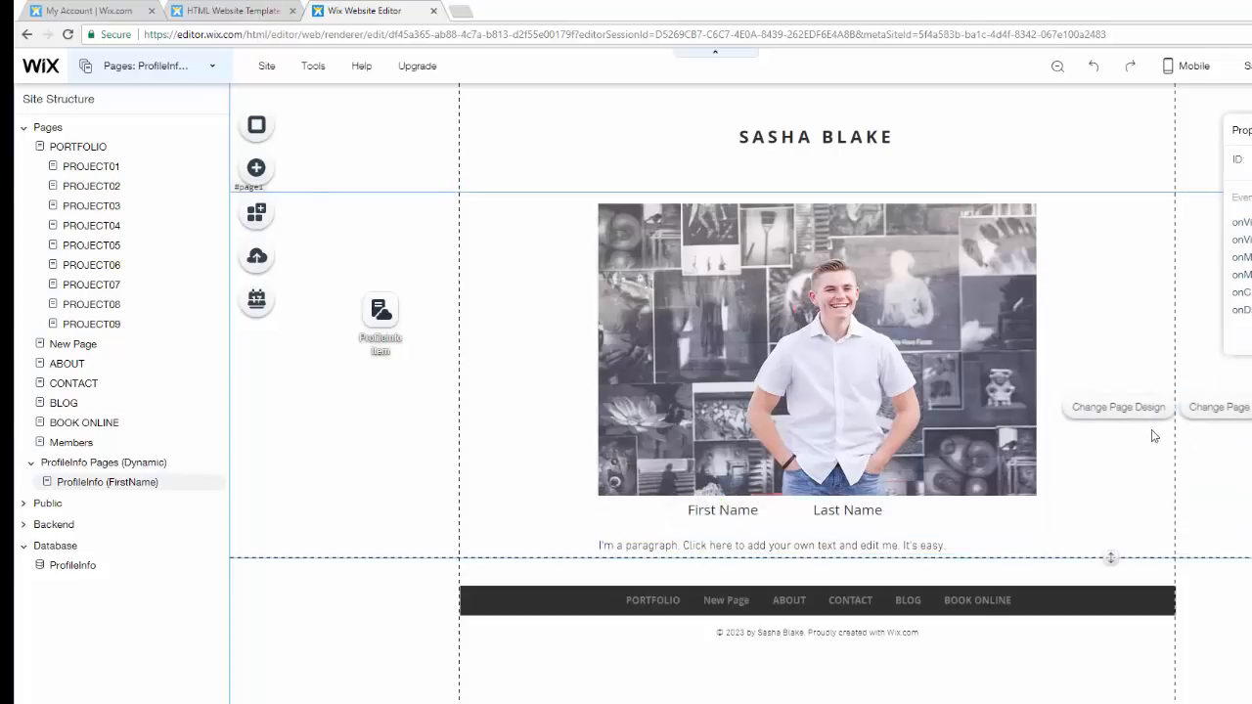
left_click(1247, 66)
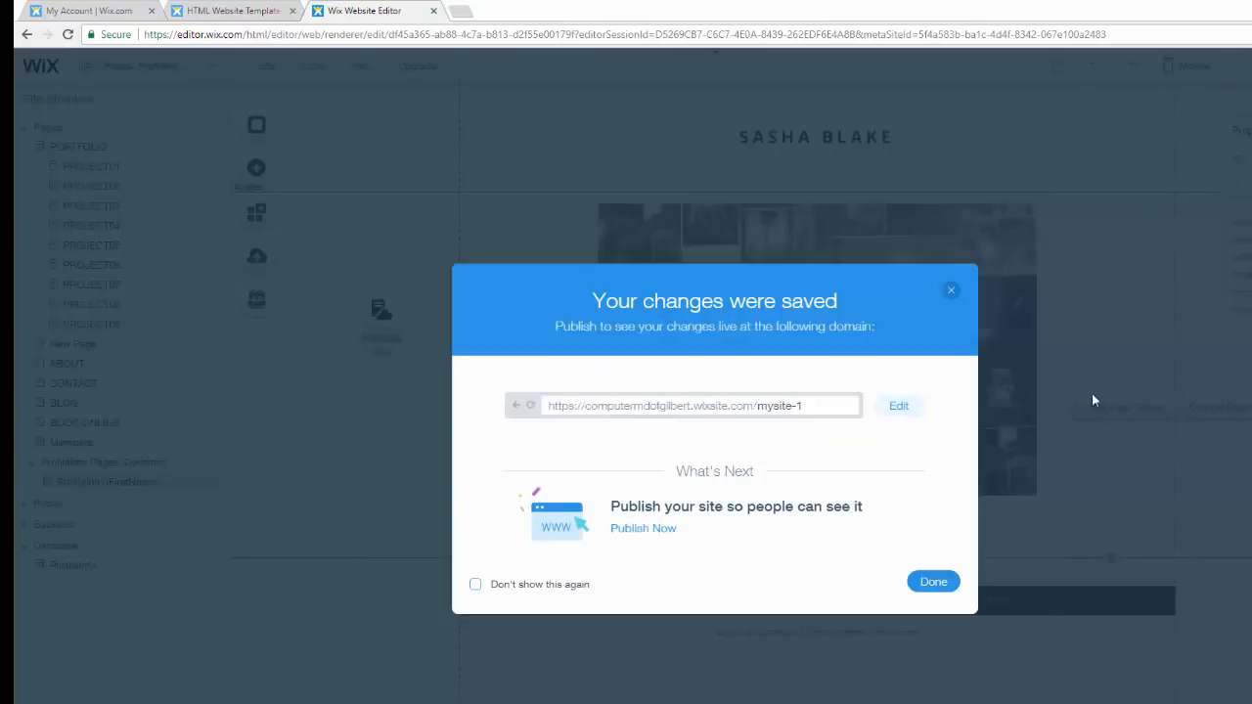
left_click(932, 581)
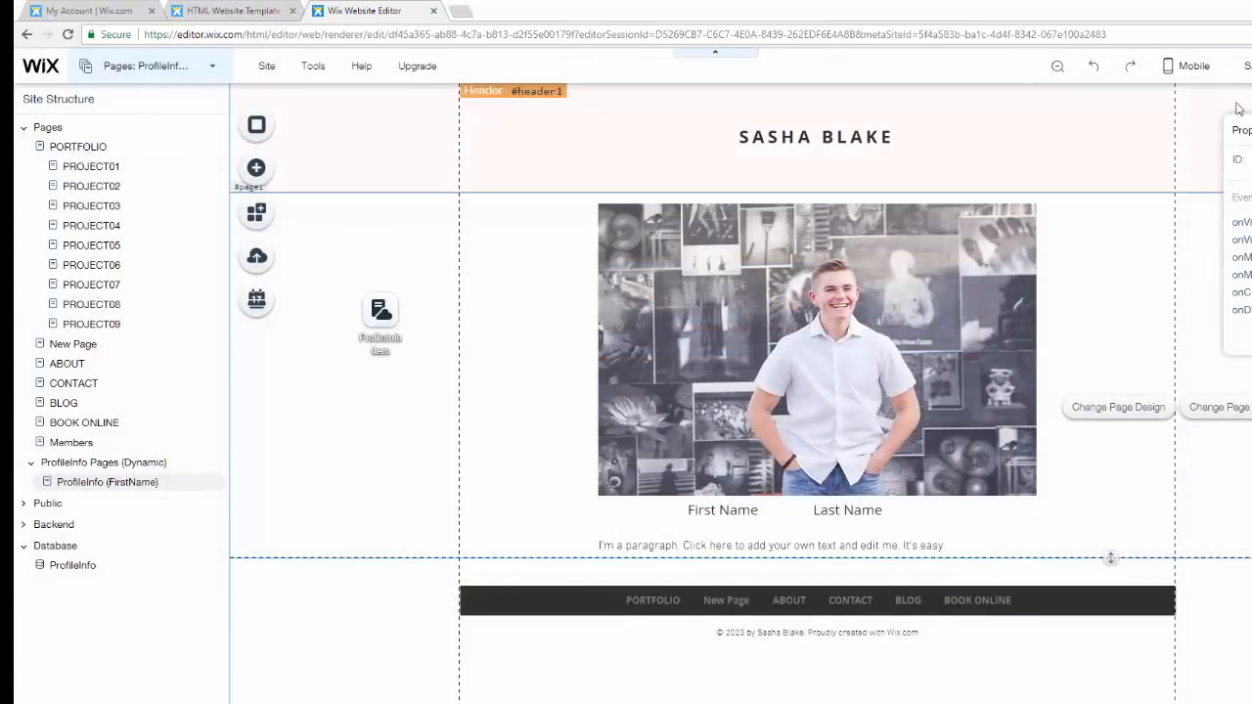
- Open New Page in preview mode and fill in a sample first name and last name in the form
left_click(79, 346)
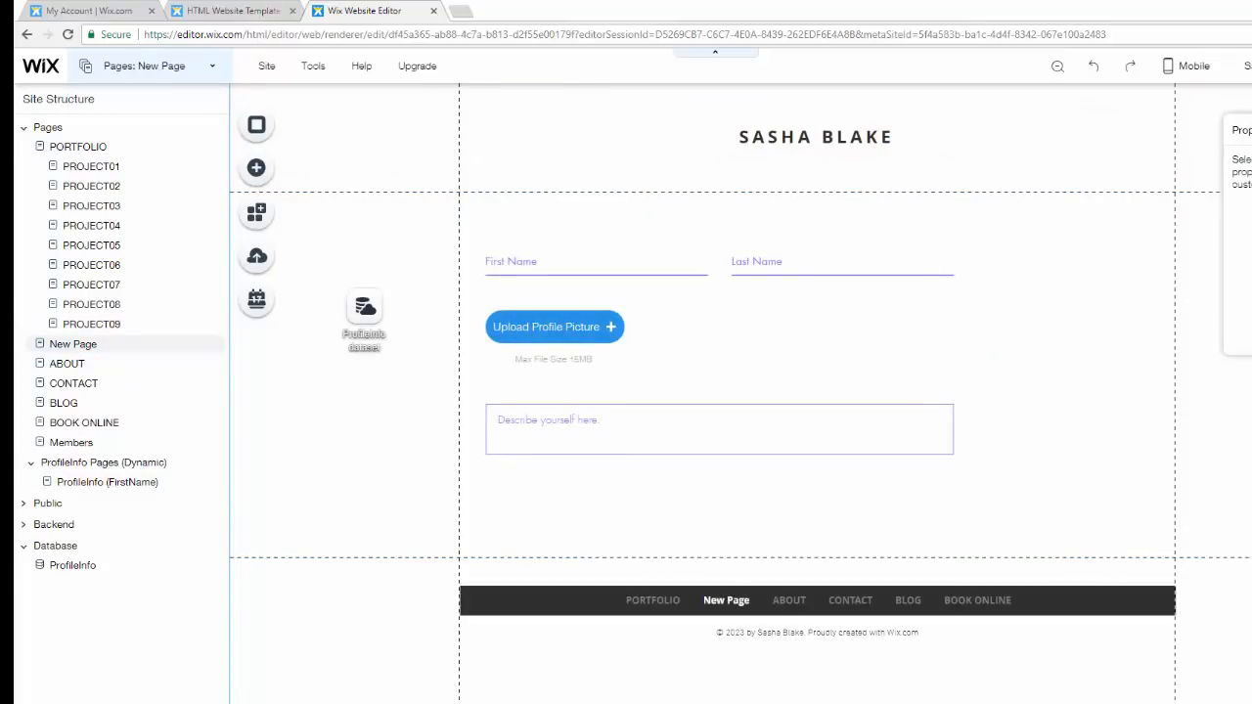
key("ctrl+shift+p")
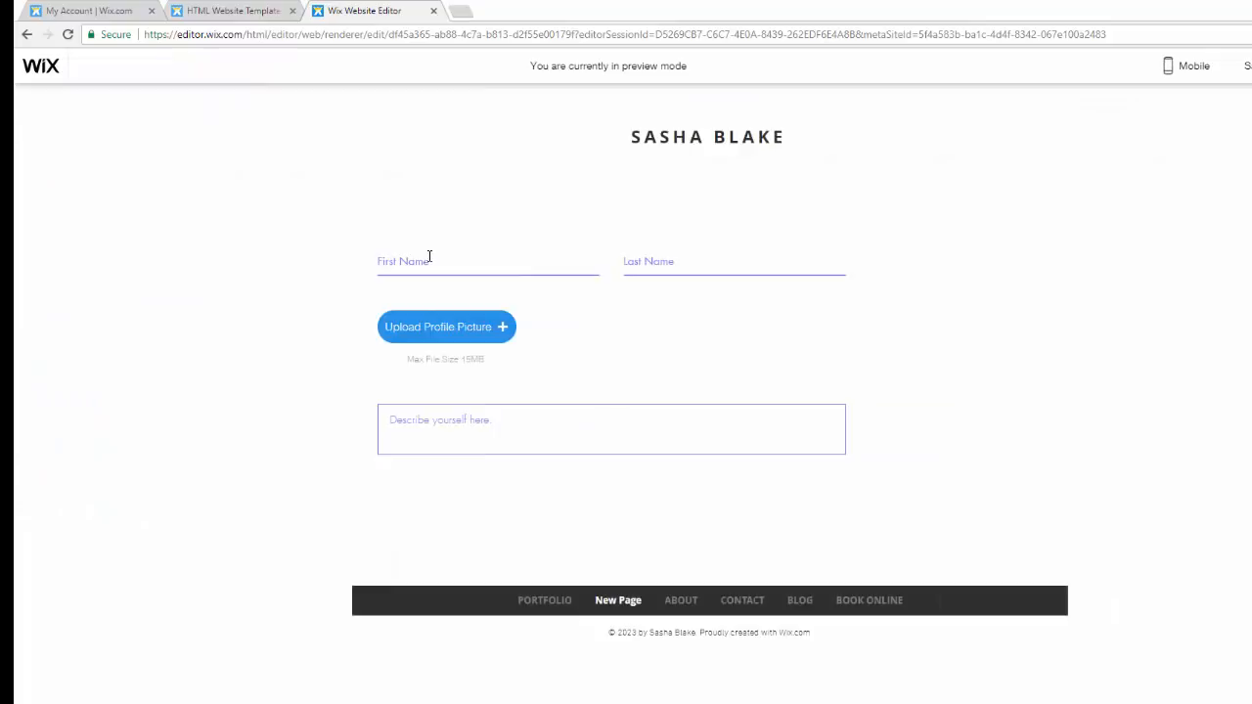
type("Michael")
key("Tab")
type("Stra")
- Upload IMG_3139 from the Desktop CMD folder as the profile picture in the preview form
left_click(446, 328)
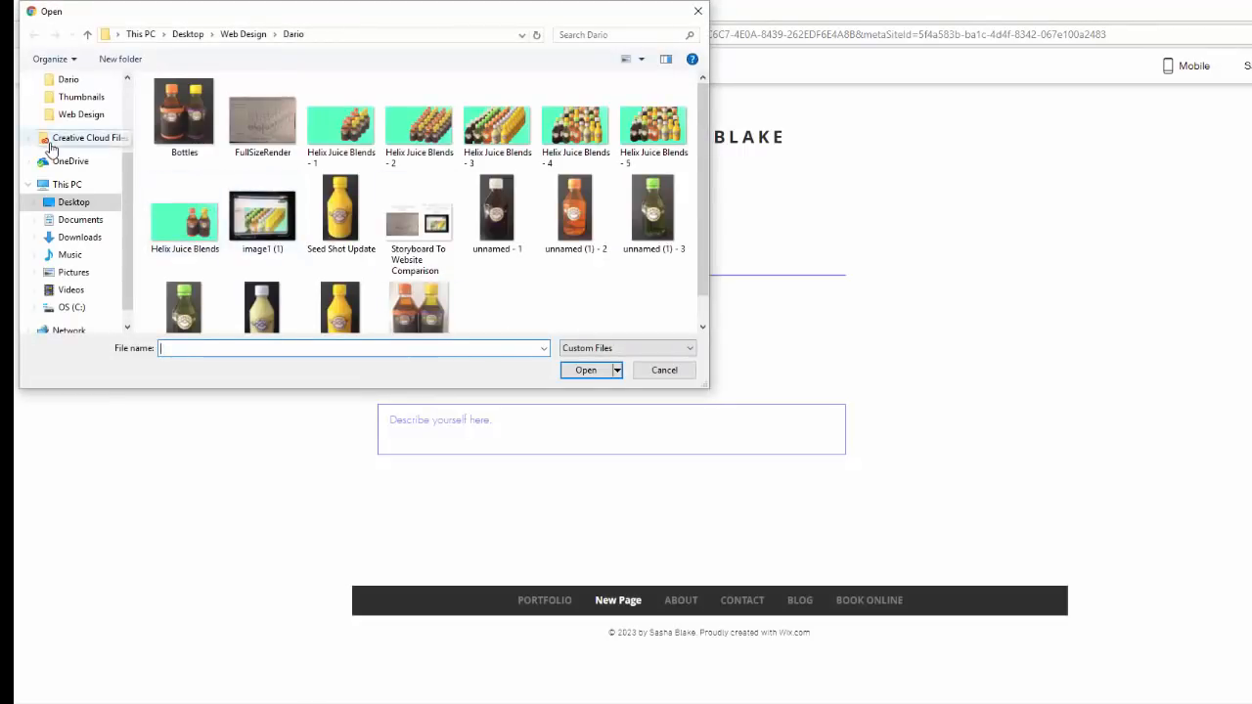
left_click(71, 202)
double_click(424, 123)
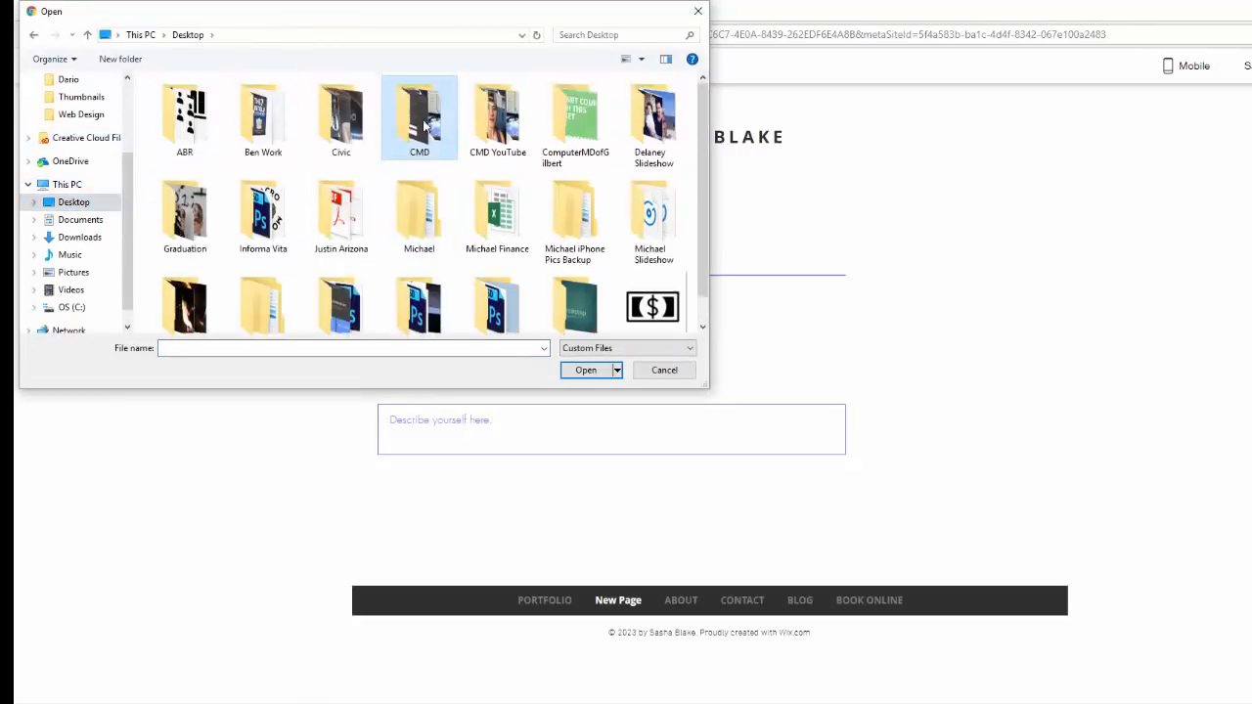
scroll(294, 242, "down", 2)
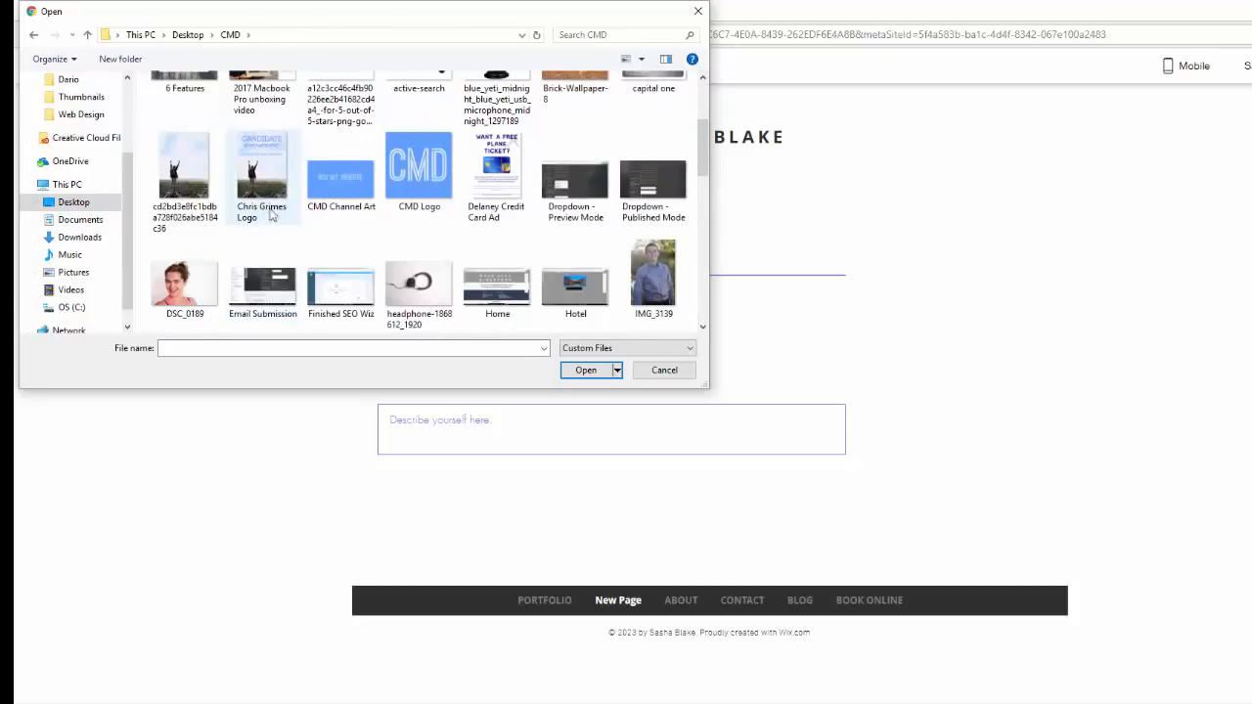
double_click(655, 284)
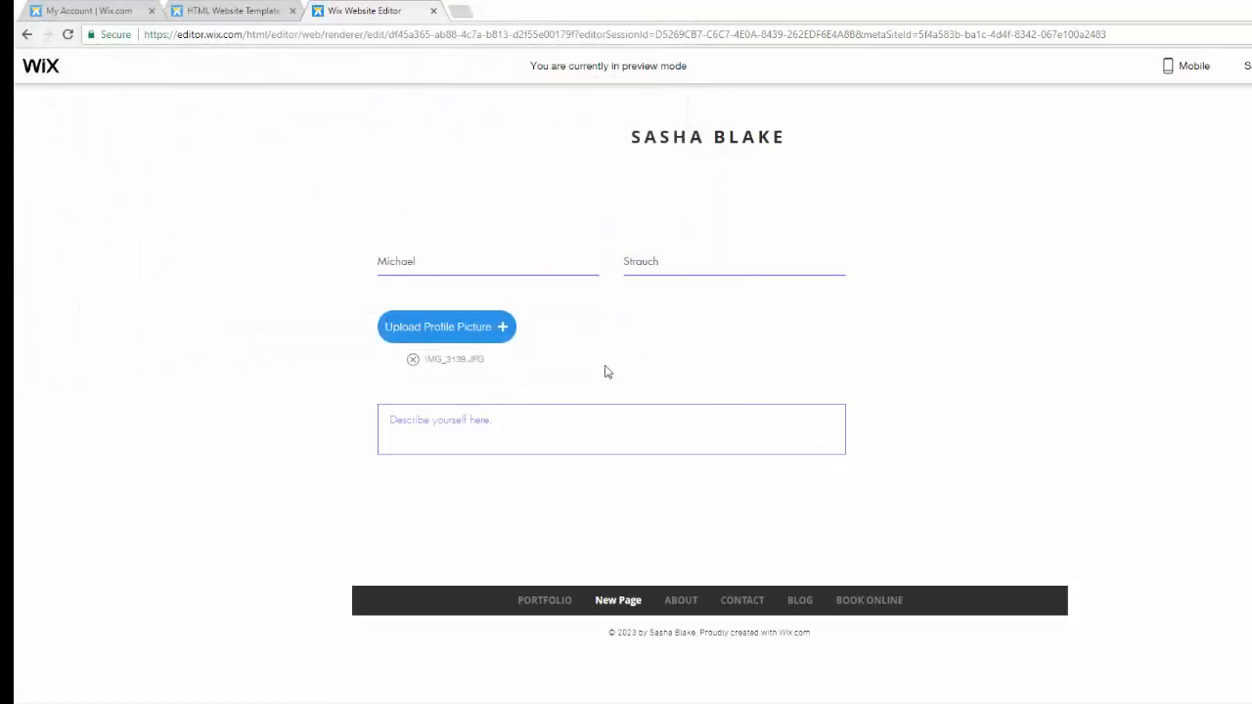
- Enter the description "I am pretty awesome...sometimes, eh all the time." and return to the editor
left_click(528, 412)
type("I")
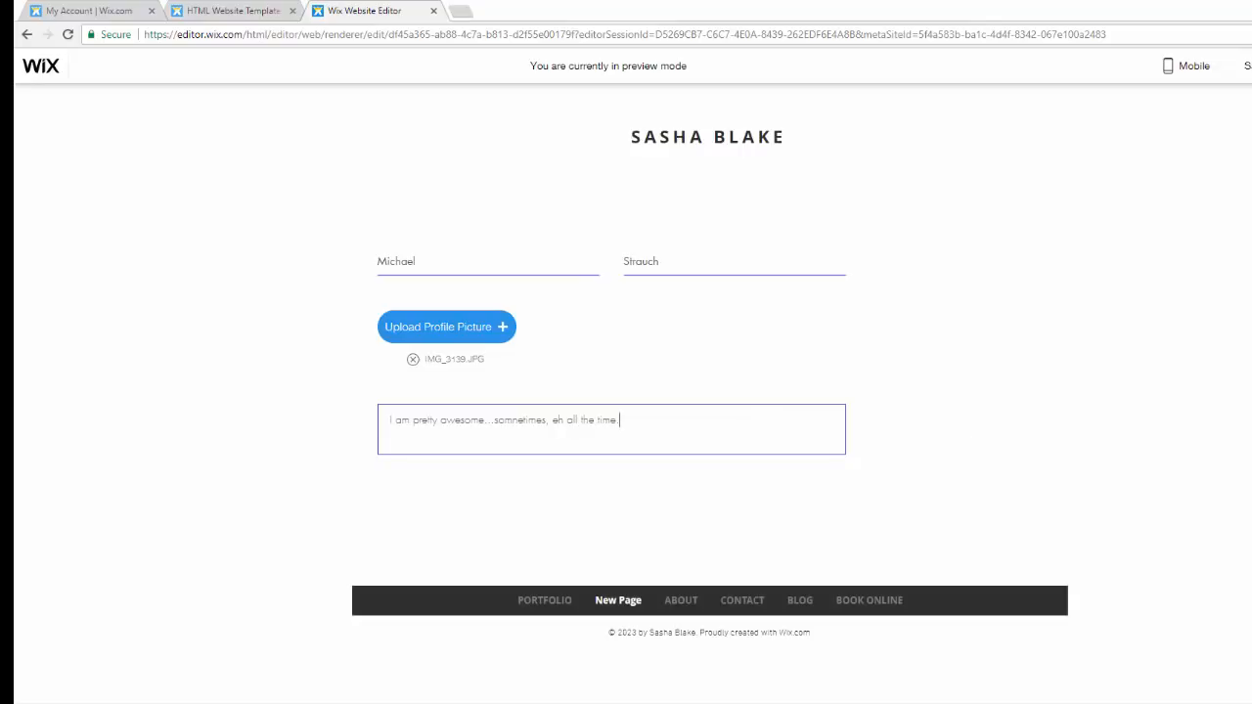
left_click(1251, 66)
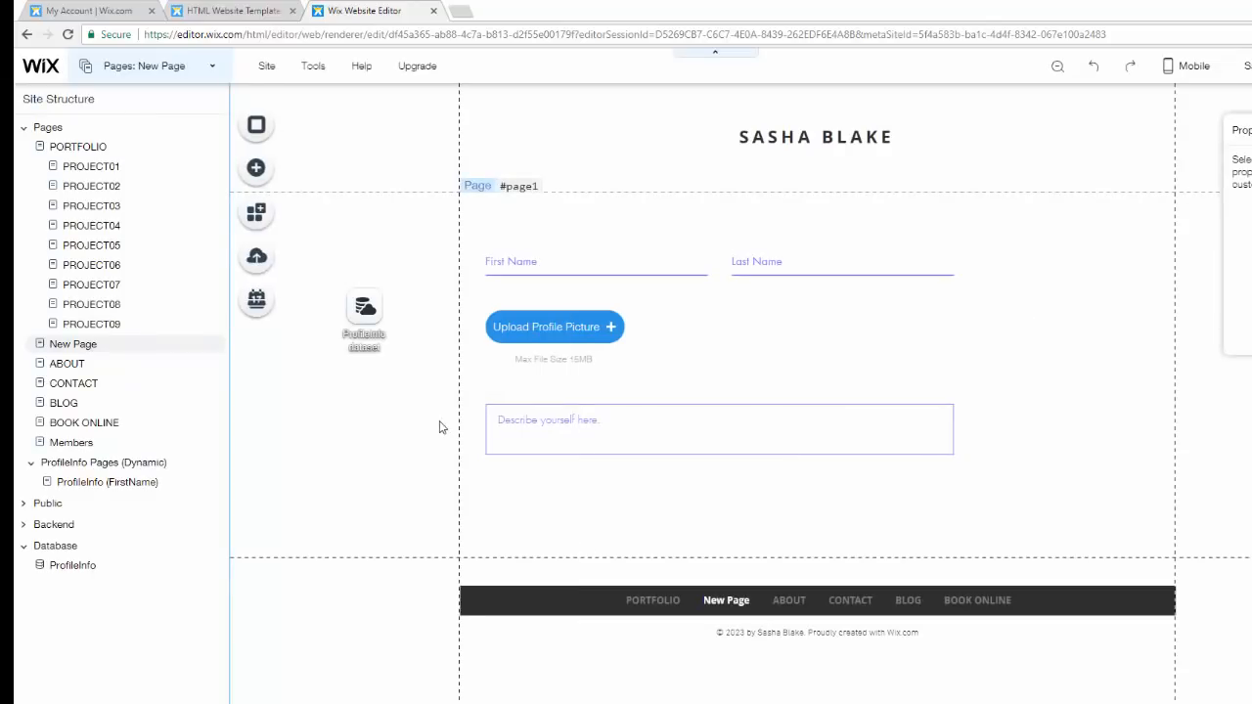
- Add a themed outlined Button and place it below the description box on New Page
left_click(257, 172)
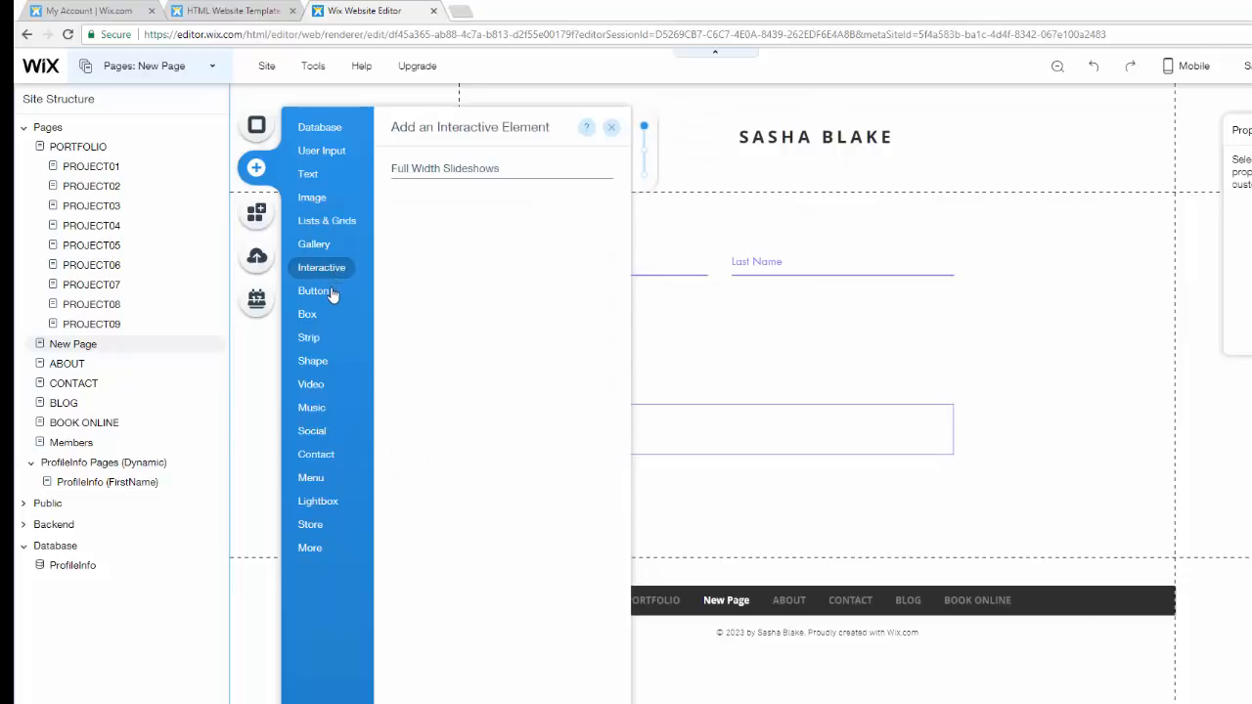
mouse_move(332, 294)
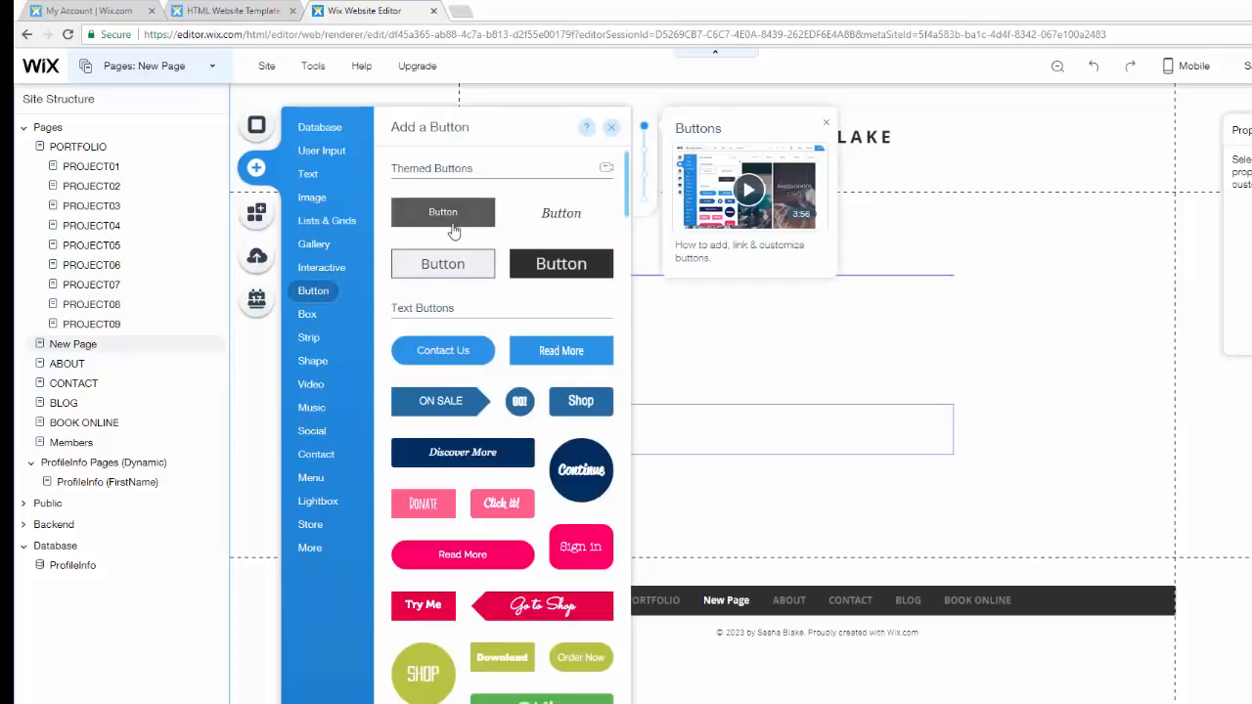
left_click(442, 264)
left_click_drag(802, 410, 546, 501)
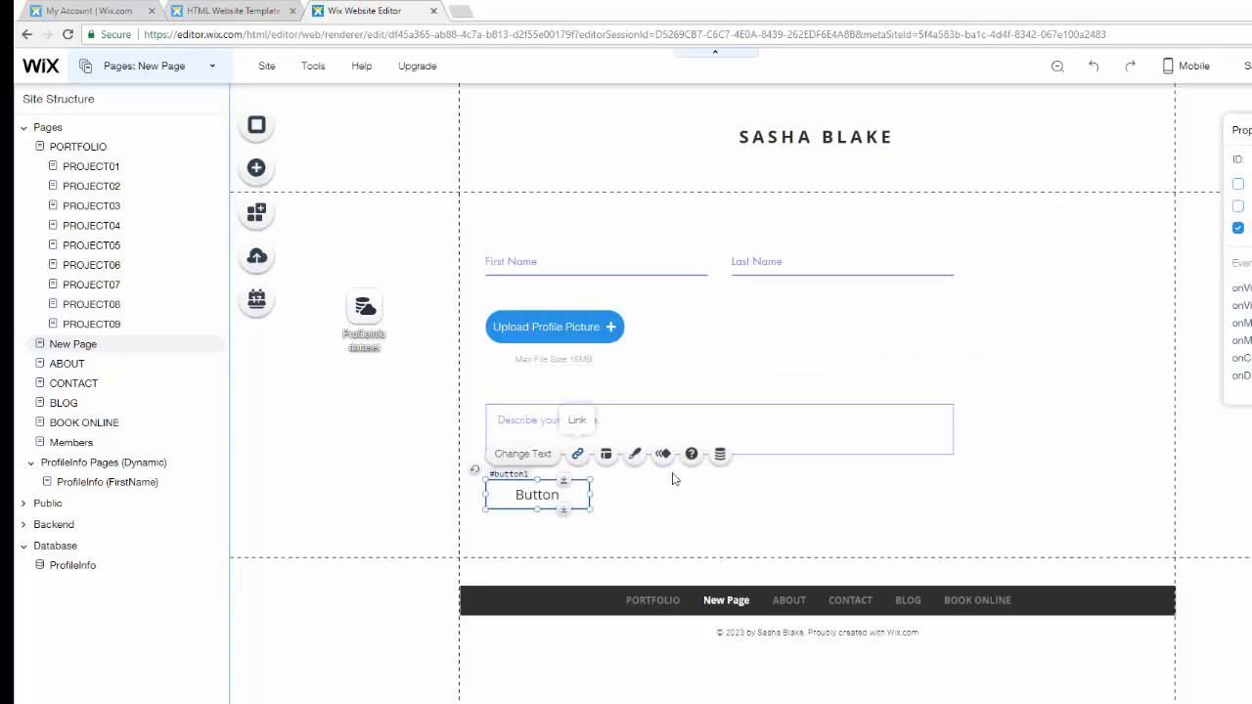
- Connect the button's link to the Submit action of the ProfileInfo dataset
left_click(720, 456)
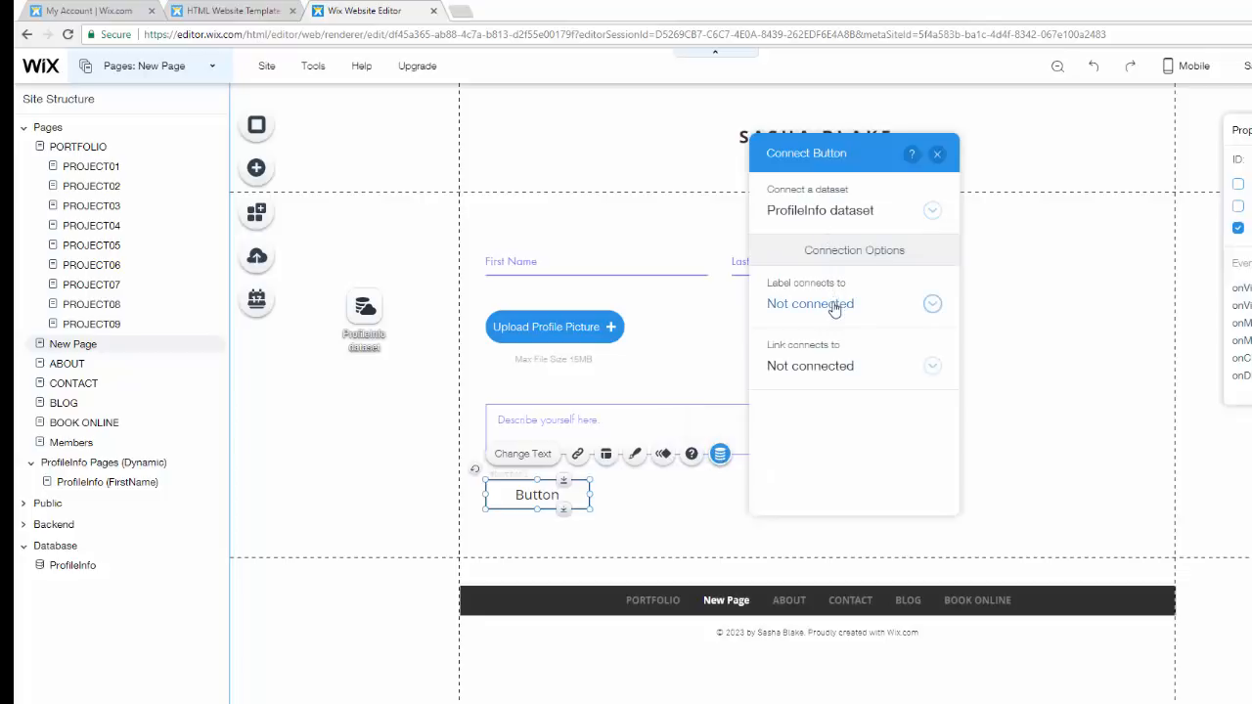
left_click(836, 305)
left_click(835, 305)
left_click(844, 366)
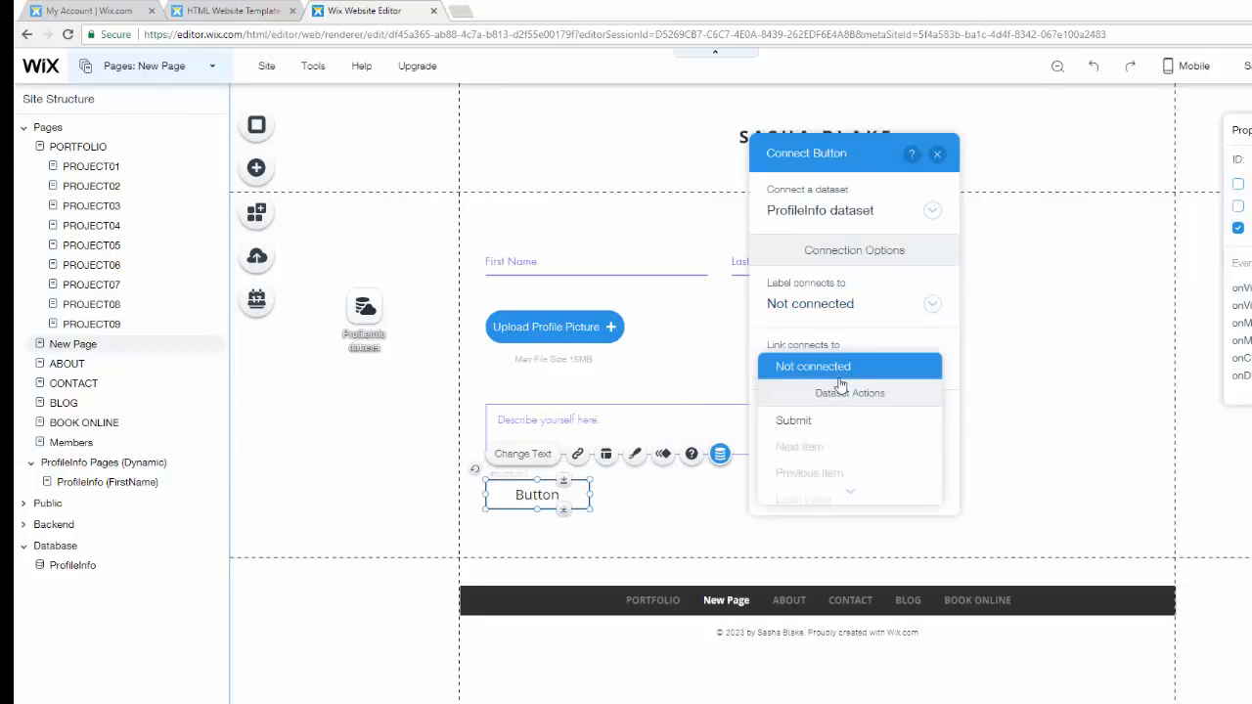
left_click(817, 429)
- Set the button's after-submit navigation to go to a link instead of staying on the page
scroll(822, 431, "down", 1)
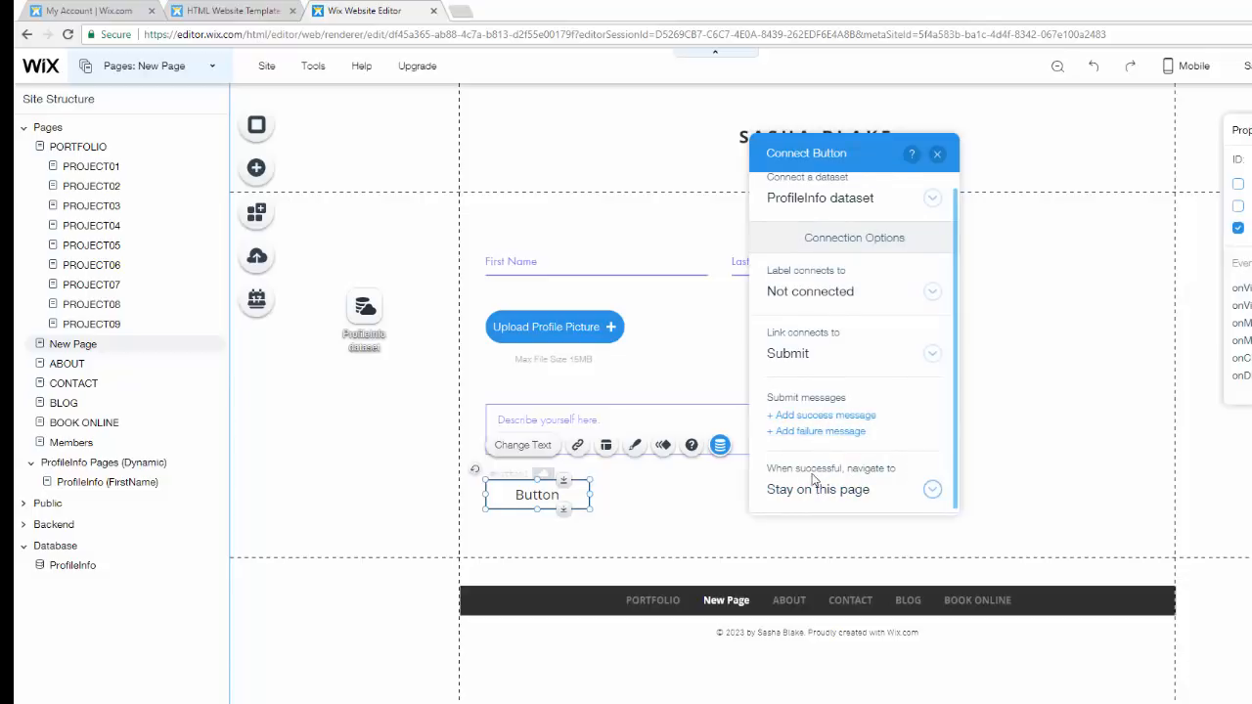
left_click(869, 494)
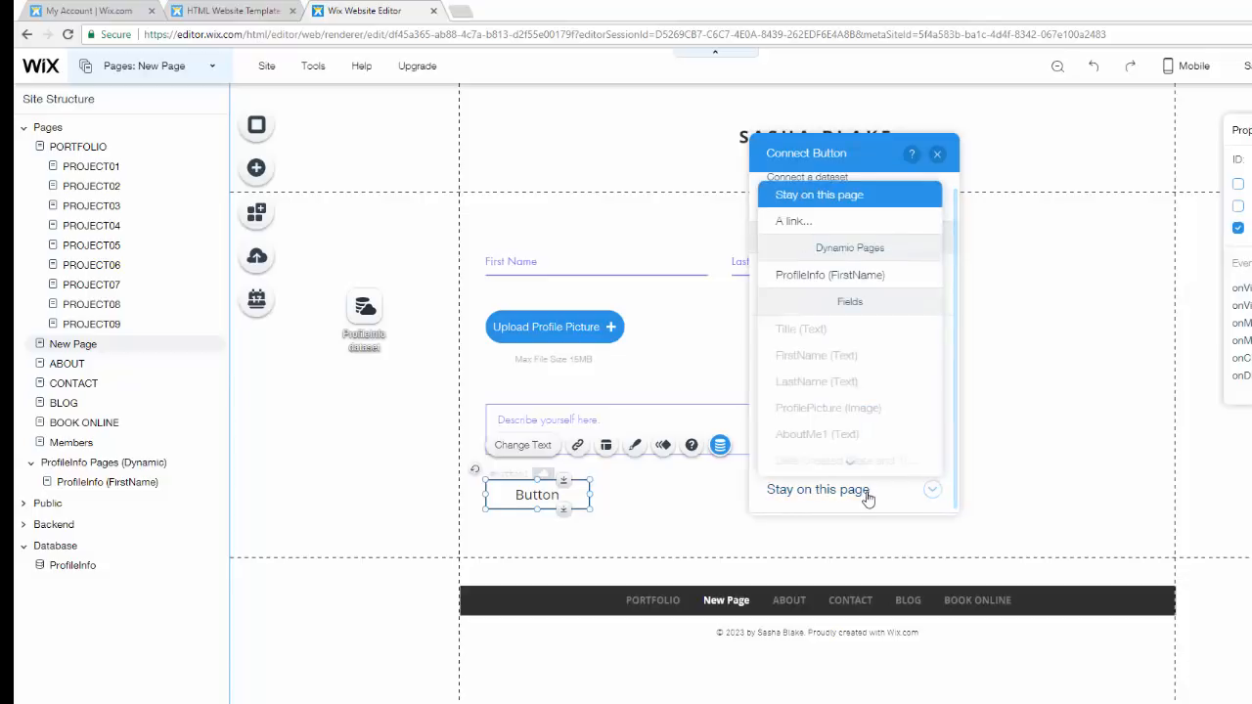
scroll(847, 391, "down", 1)
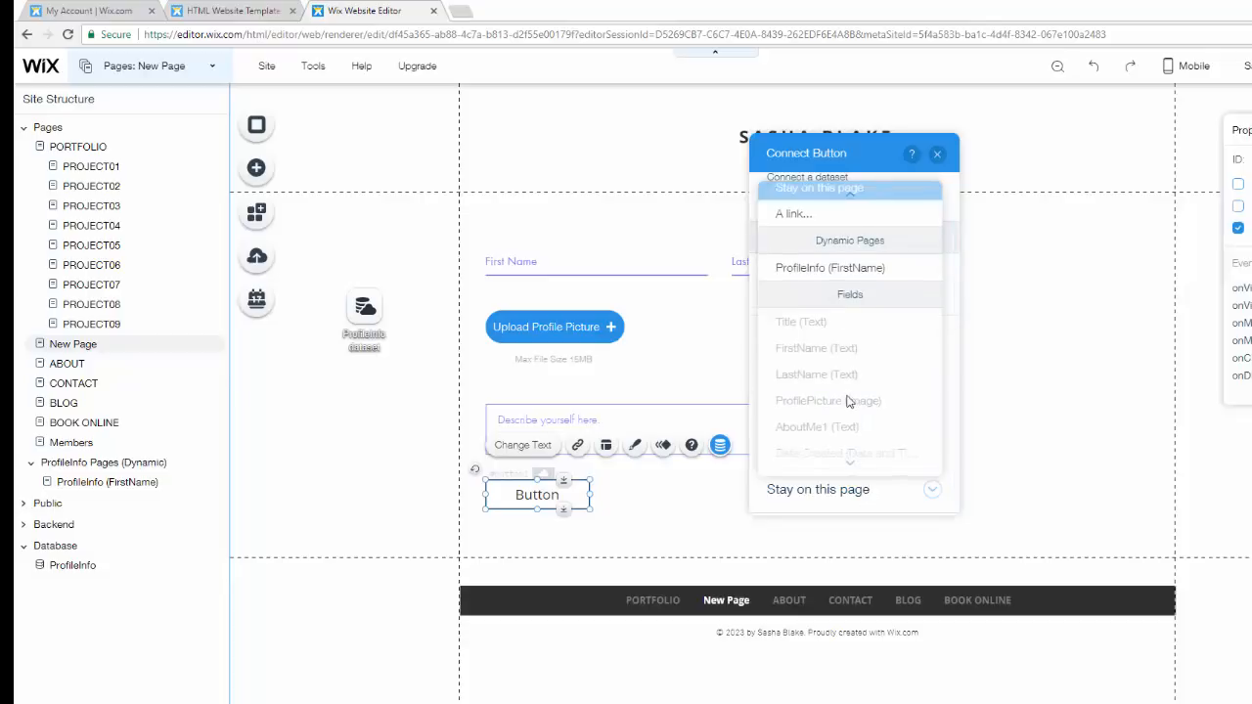
scroll(849, 401, "up", 1)
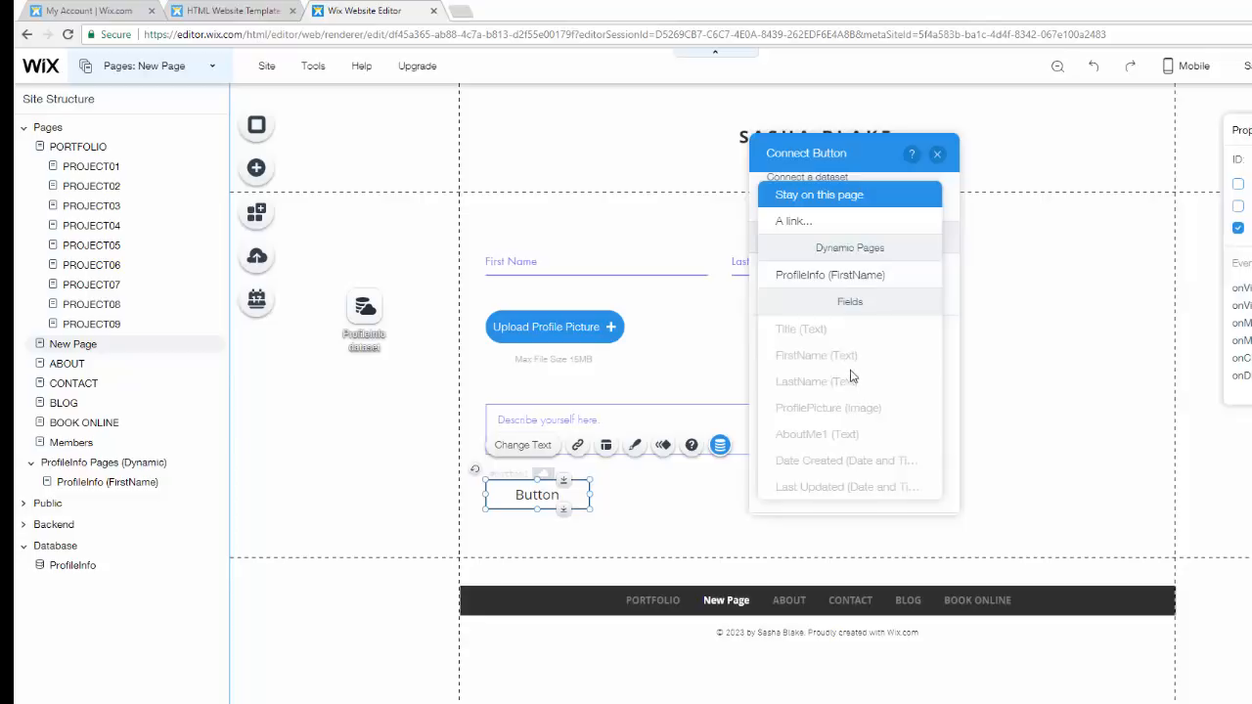
left_click(804, 222)
left_click(871, 489)
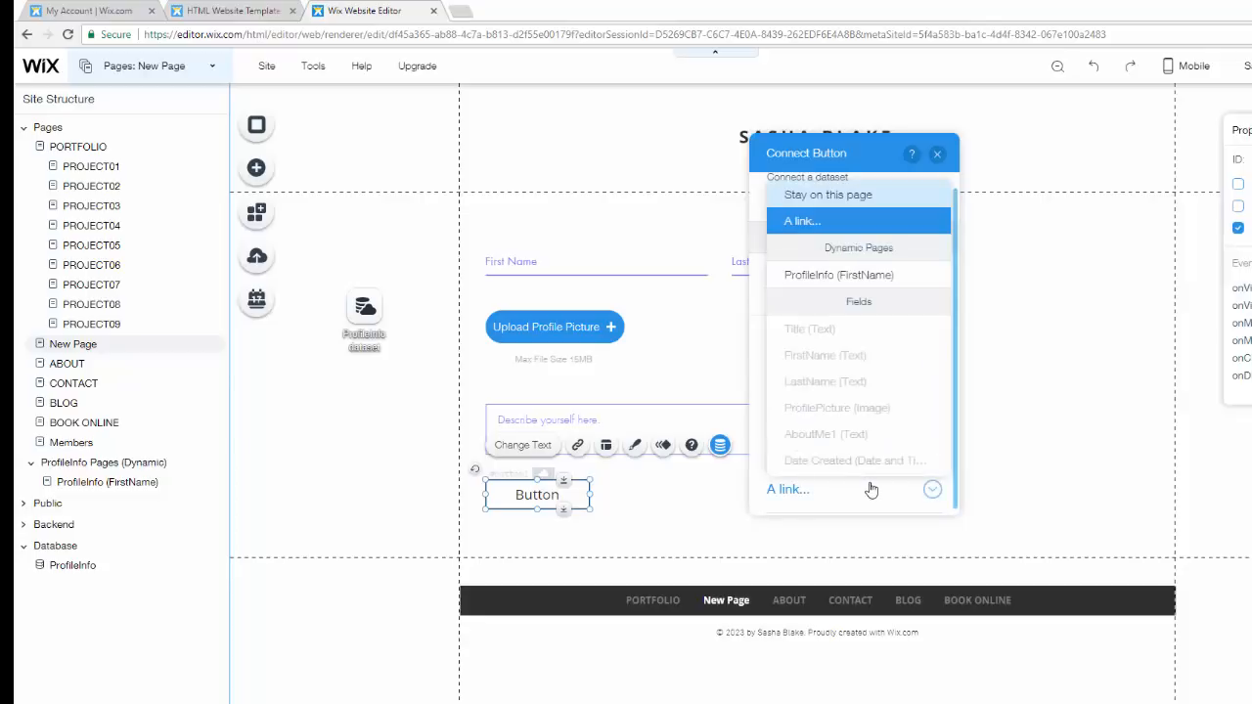
scroll(875, 487, "down", 1)
left_click(876, 488)
- Choose the PORTFOLIO page as the success link target and close the button connection panel
scroll(875, 489, "down", 1)
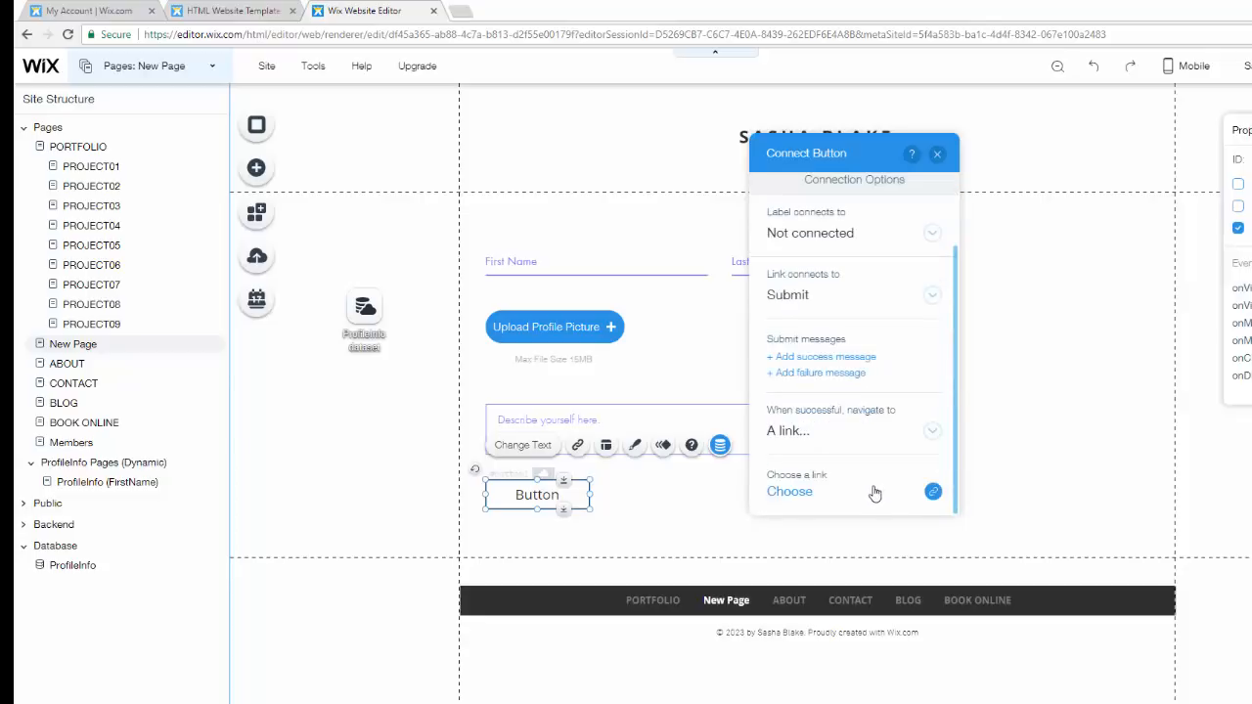
left_click(800, 492)
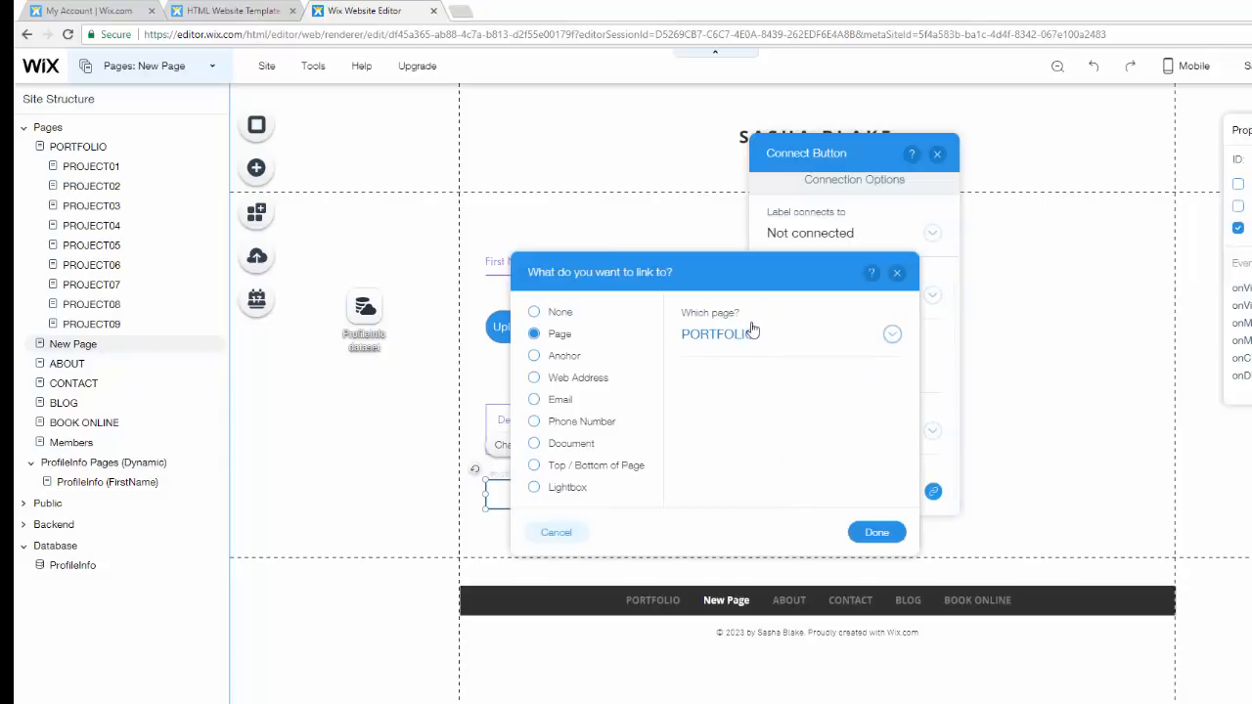
left_click(884, 533)
left_click(938, 156)
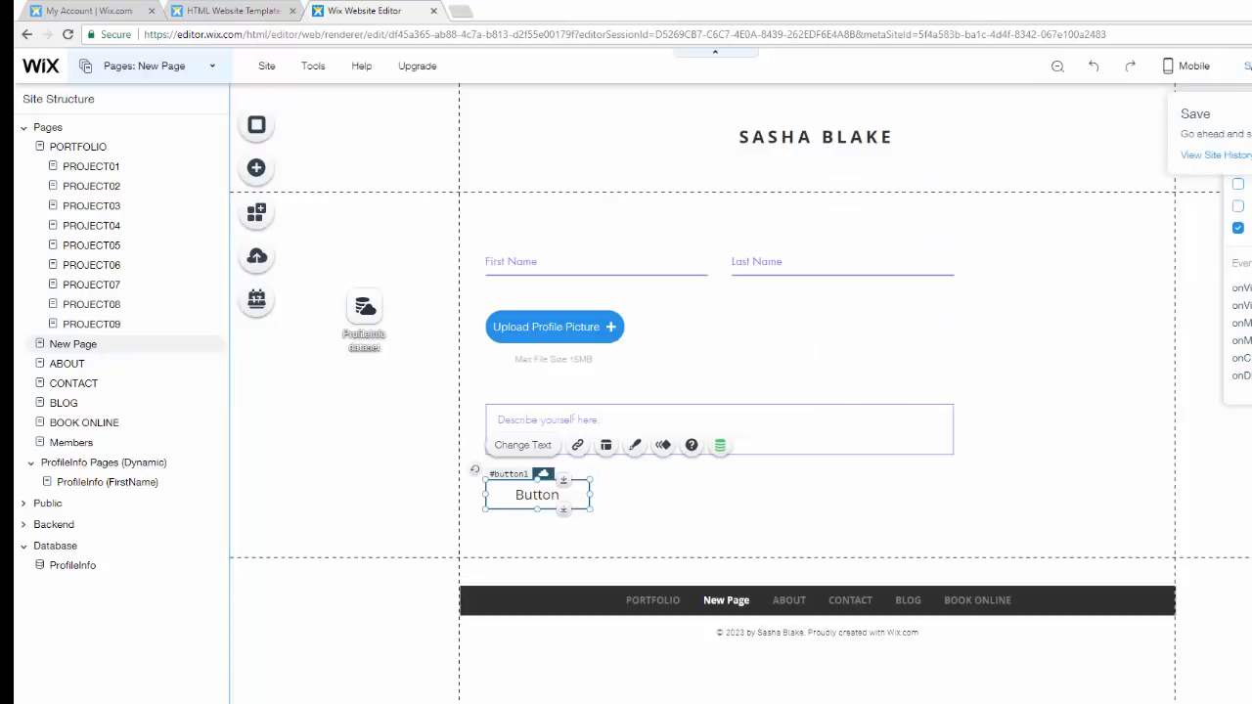
- Save the site, dismiss the saved-changes dialog, and open the preview
left_click(1245, 66)
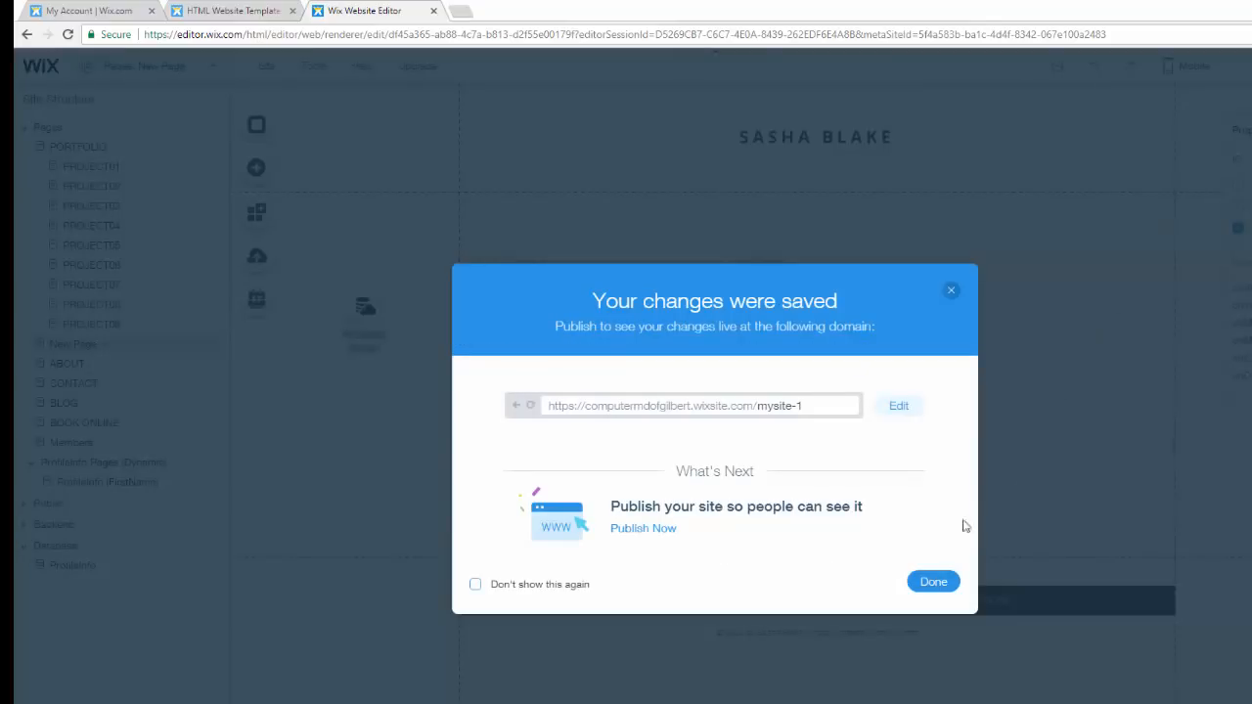
left_click(936, 590)
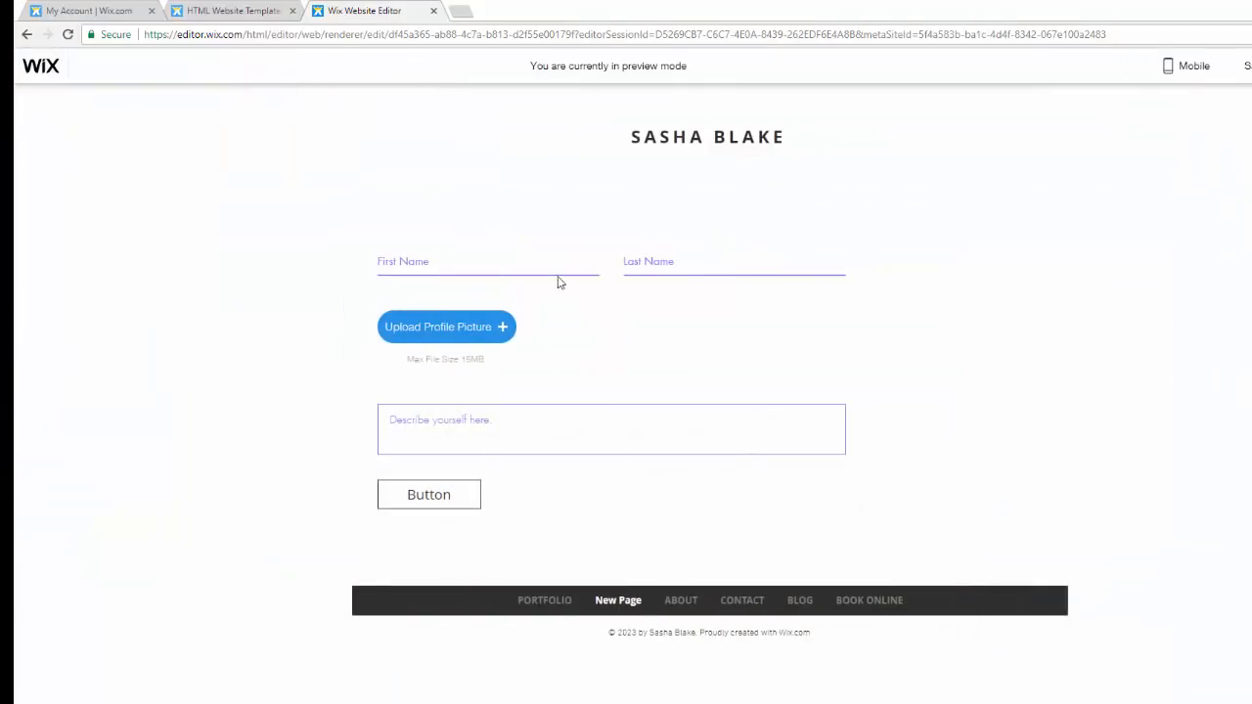
- Enter a first name and last name in the preview form fields
left_click(509, 261)
type("Michael")
key("Tab")
type("Str")
- Upload IMG_3139 from the Desktop CMD folder as the profile picture
left_click(480, 329)
scroll(587, 274, "down", 3)
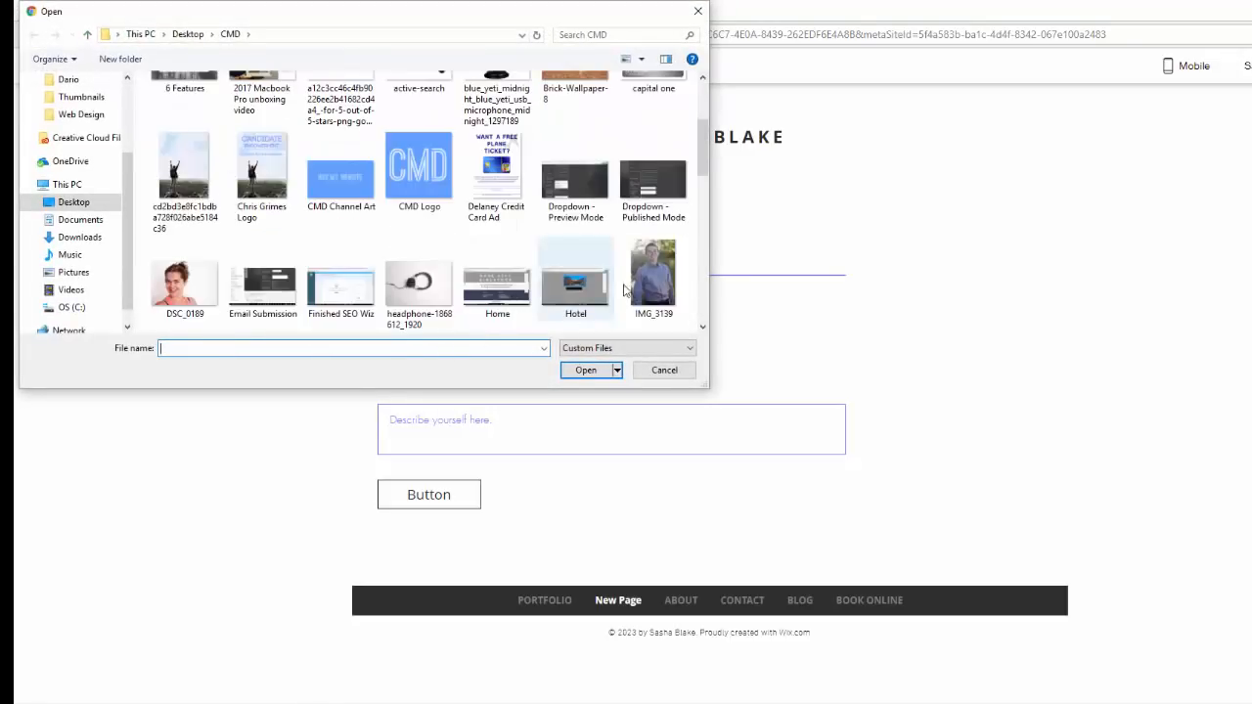
double_click(636, 274)
- Enter the description "I am pretty awesome, sometimes...eh, all the time!" and submit the form with the button
left_click(580, 419)
type("I am pretty awesome...")
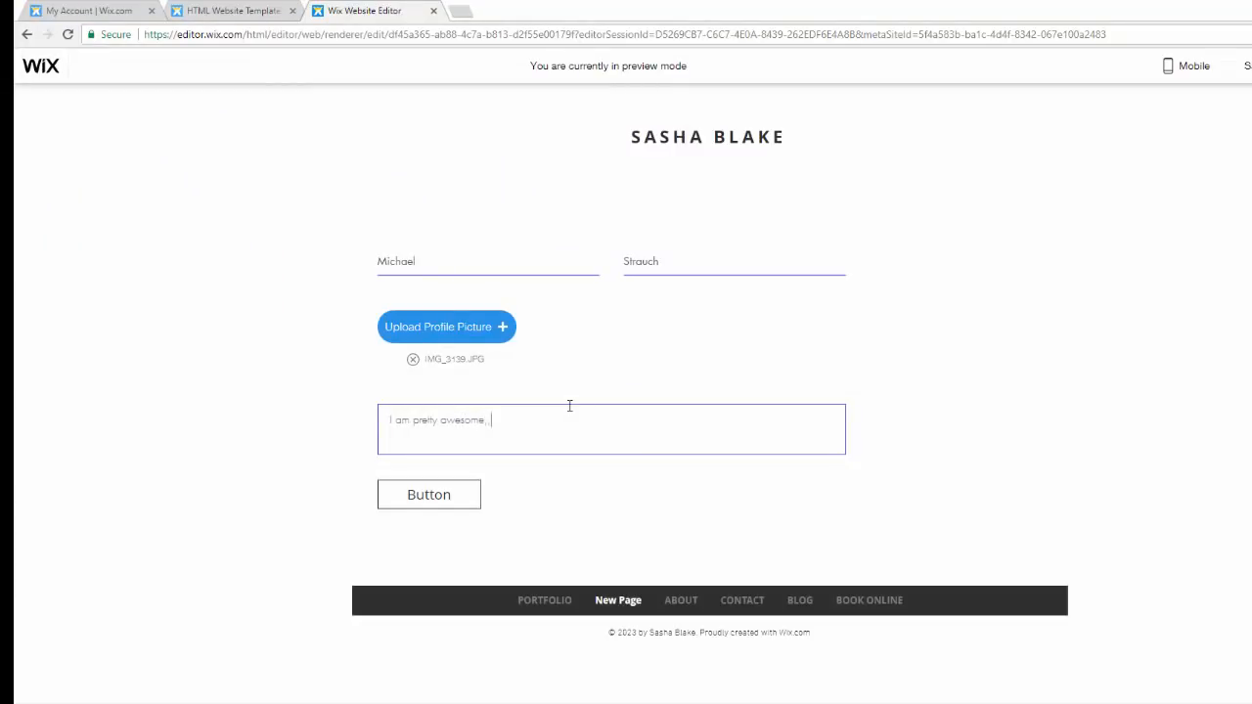
type("metimes...eh, all the time!")
left_click(426, 504)
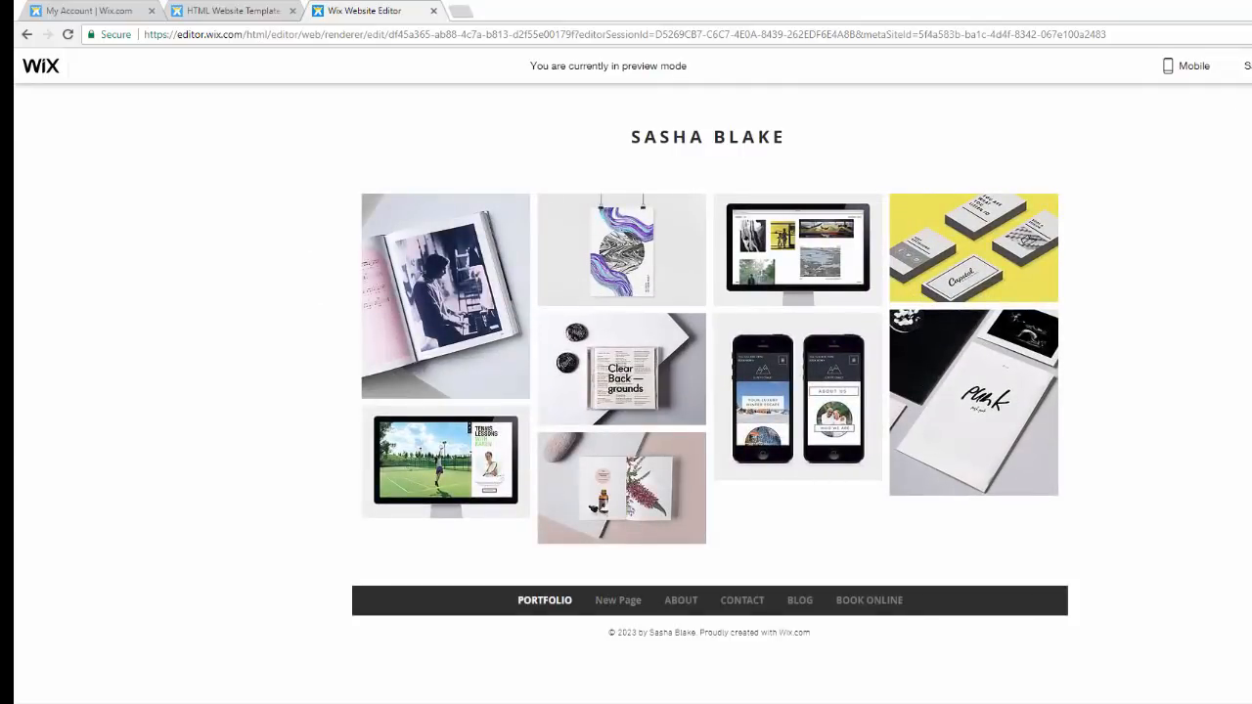
- Return to the editor and open the ProfileInfo collection to review the submitted record
left_click(1251, 66)
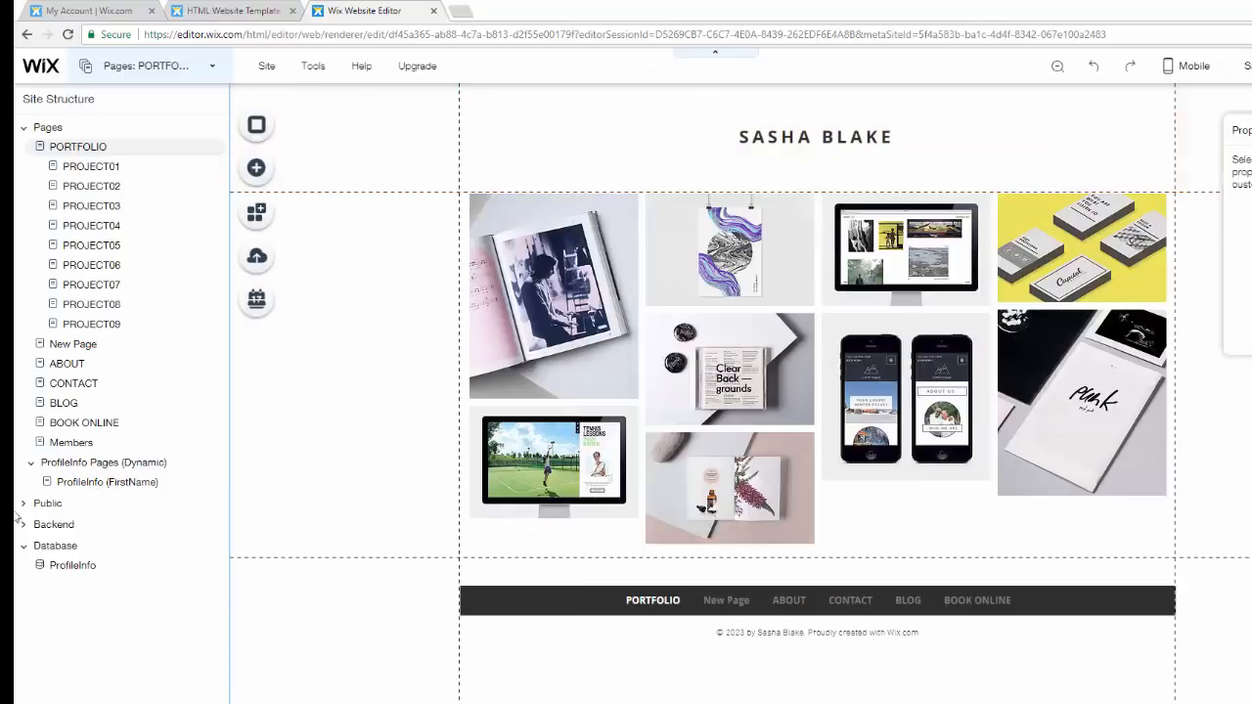
left_click(70, 565)
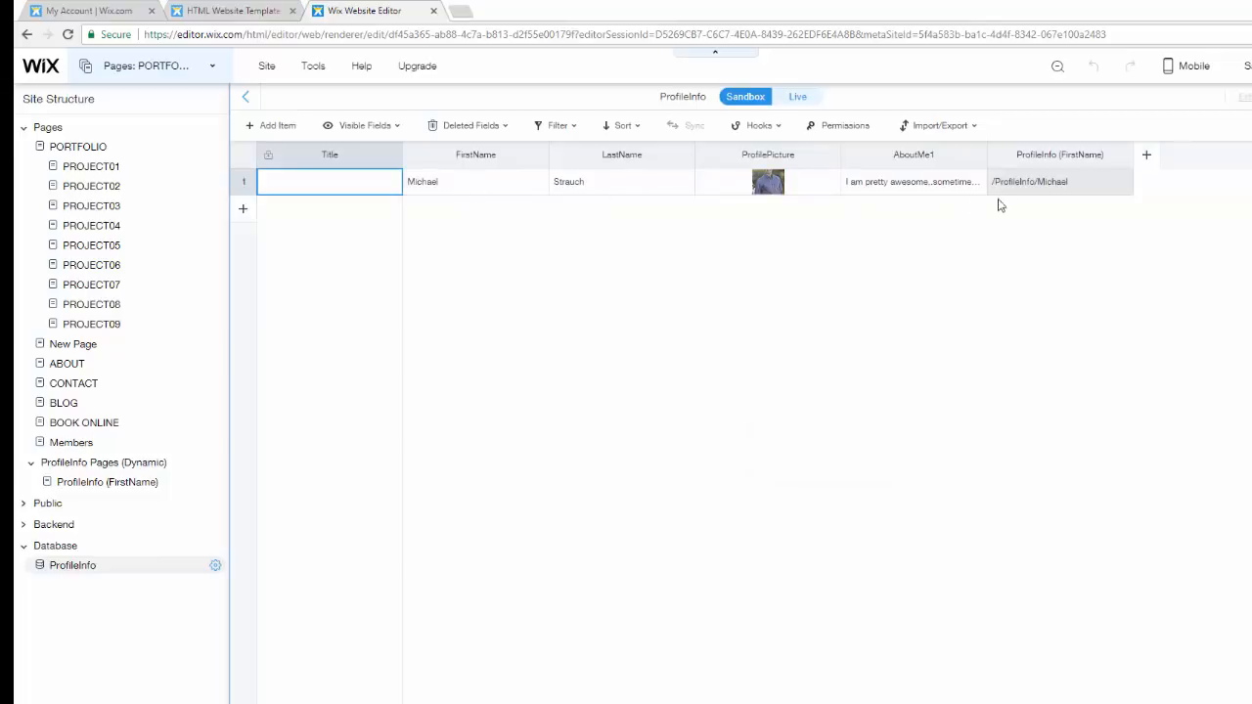
- Compare the ProfileInfo (FirstName) dynamic page against the fields stored in the ProfileInfo collection
left_click(115, 482)
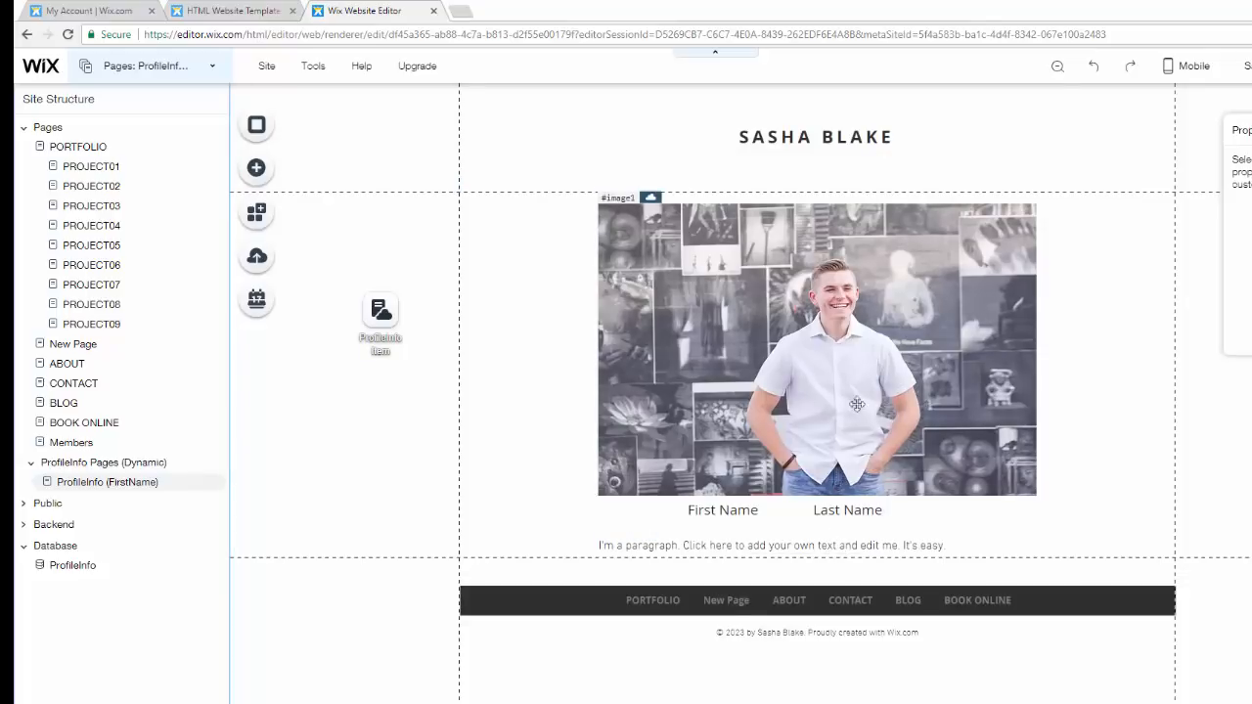
left_click(85, 572)
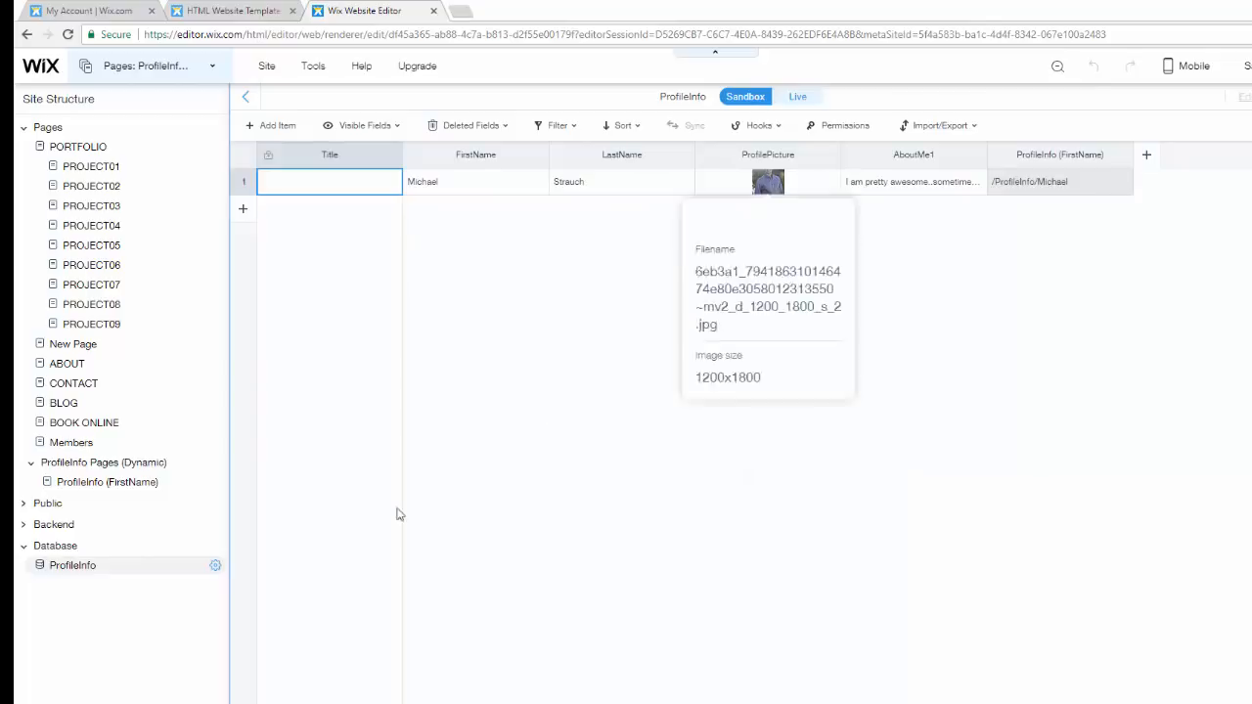
left_click(142, 483)
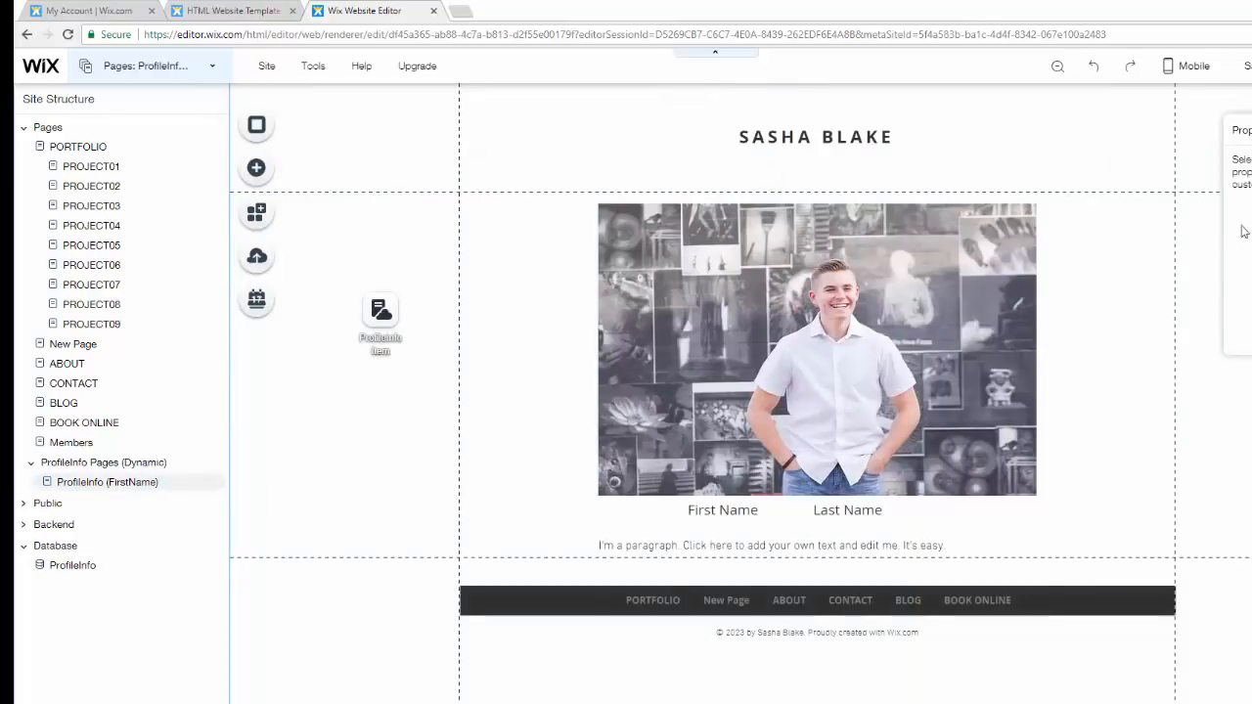
left_click(971, 245)
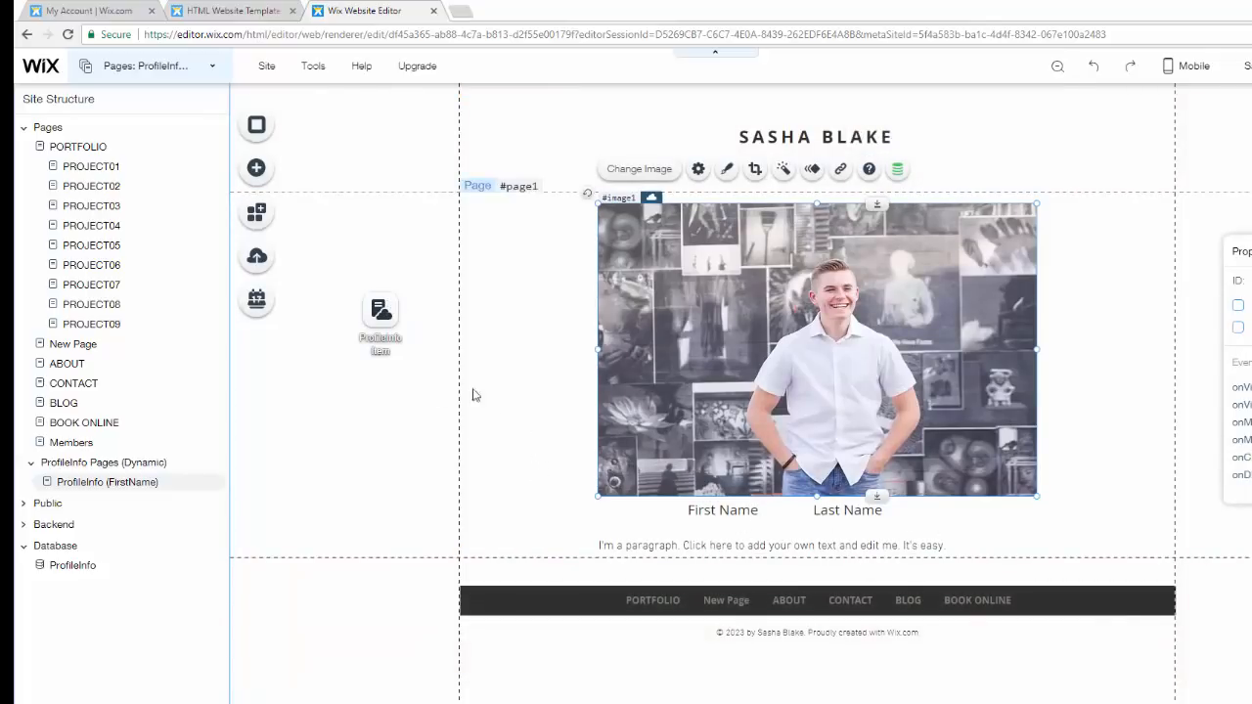
left_click(125, 486)
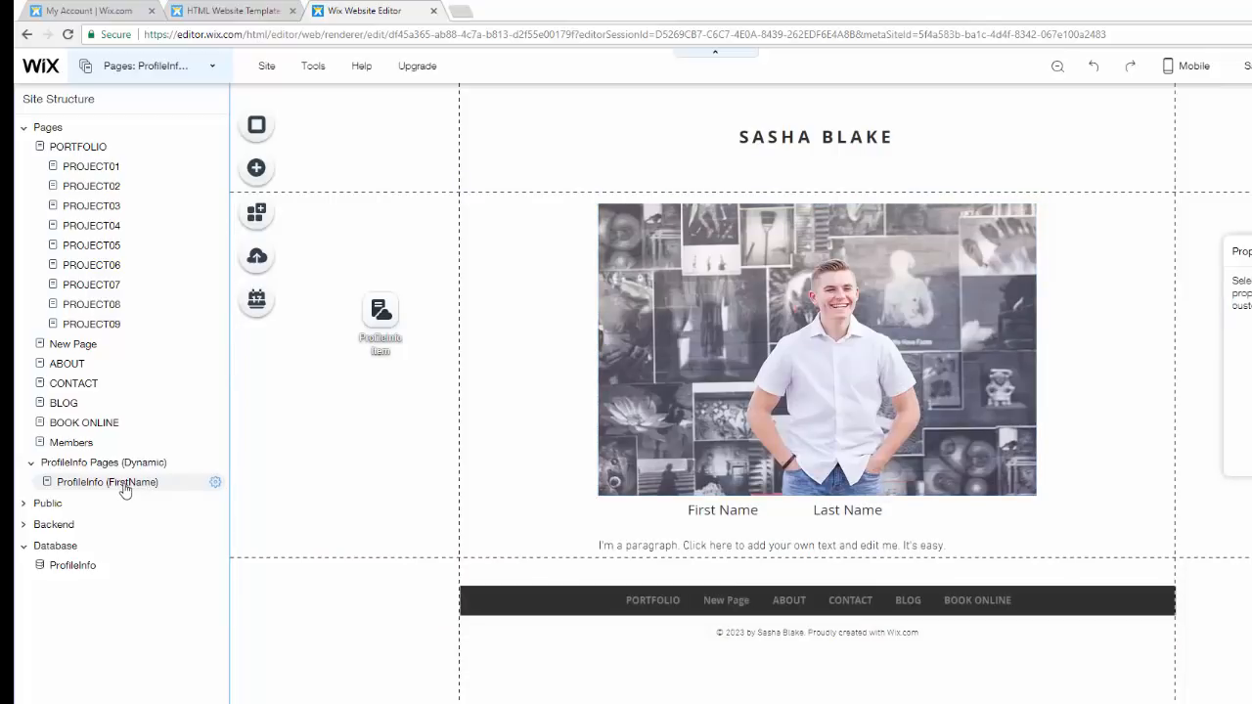
left_click(214, 483)
left_click(66, 571)
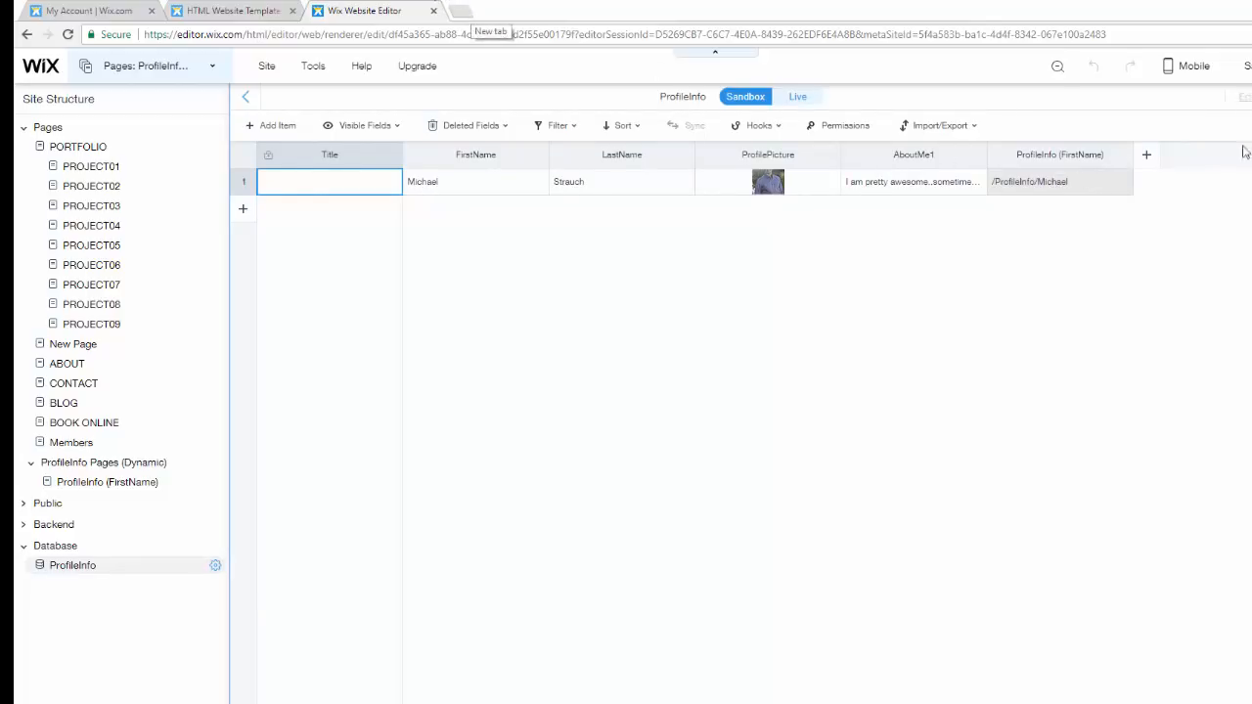
left_click(107, 482)
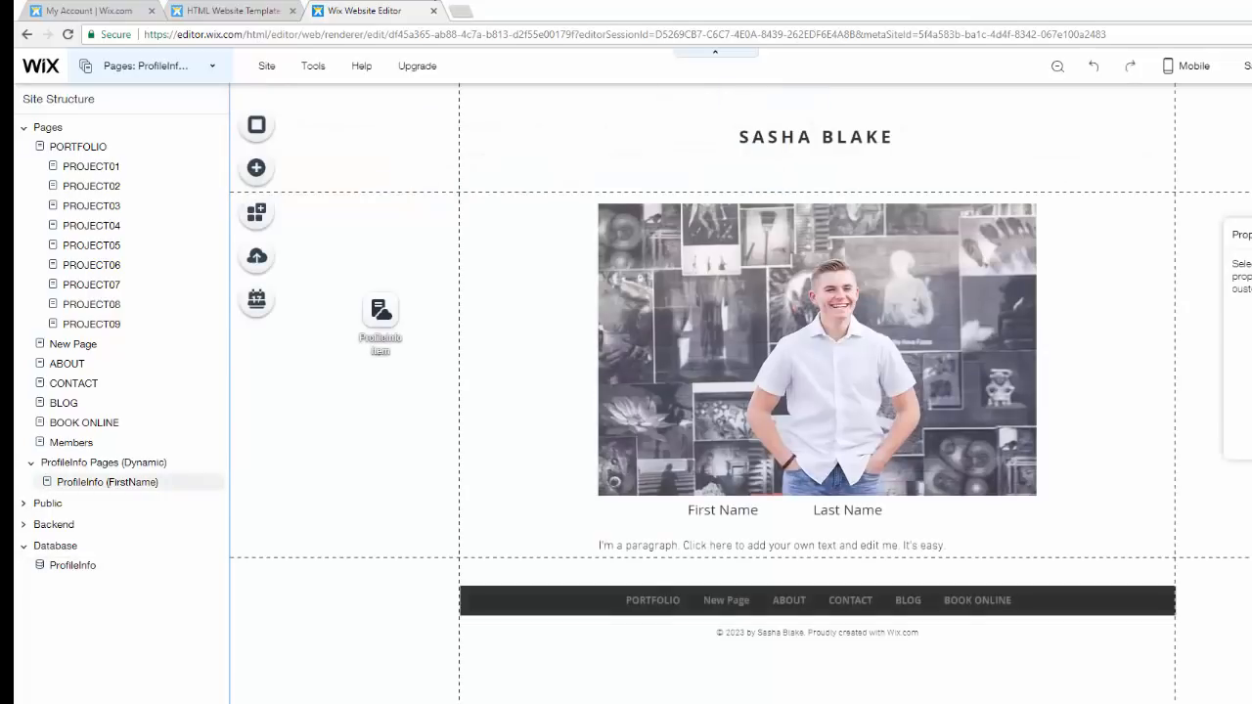
- Preview the ProfileInfo dynamic page with the submitted profile and return to the editor
left_click(1247, 65)
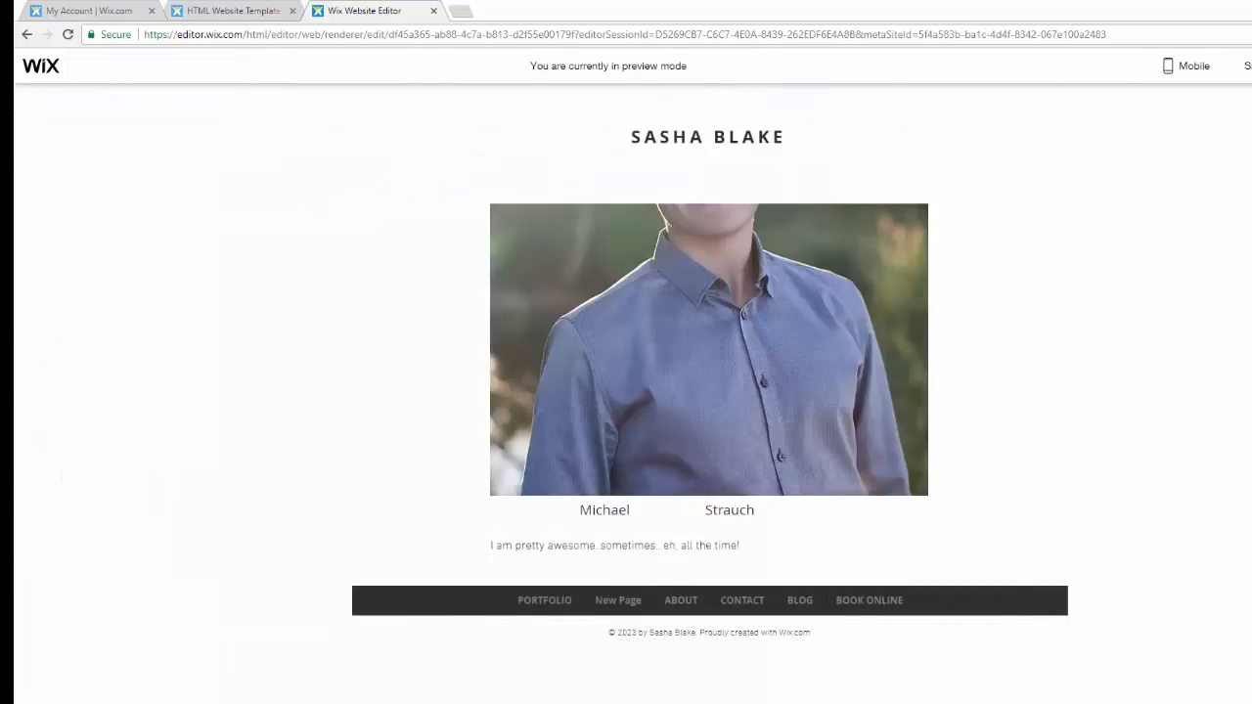
key("ctrl+shift+p")
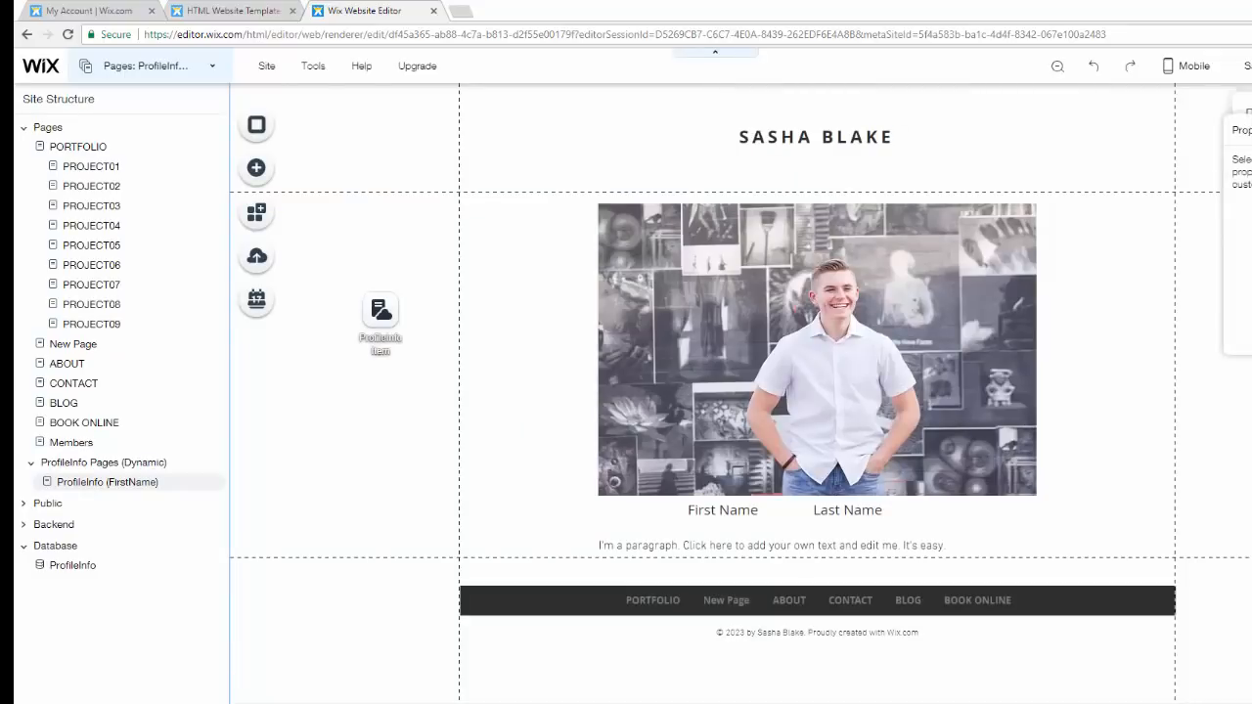
key("ctrl+shift+p")
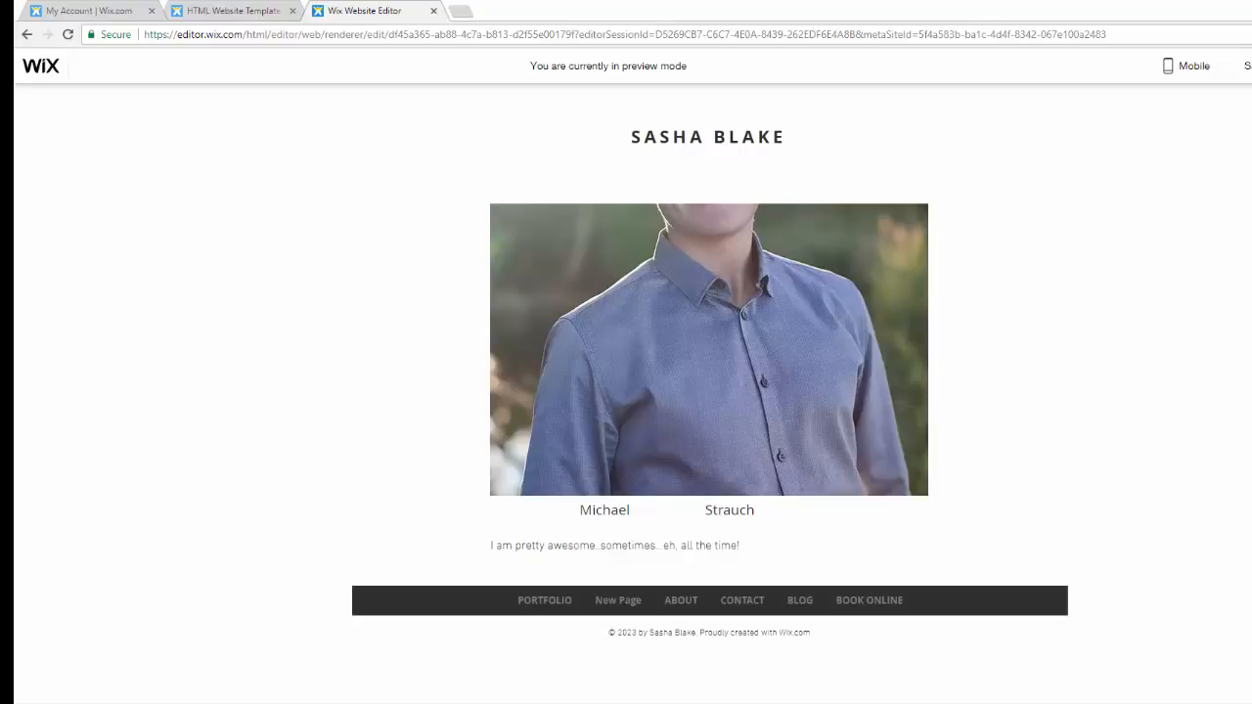
left_click(1251, 66)
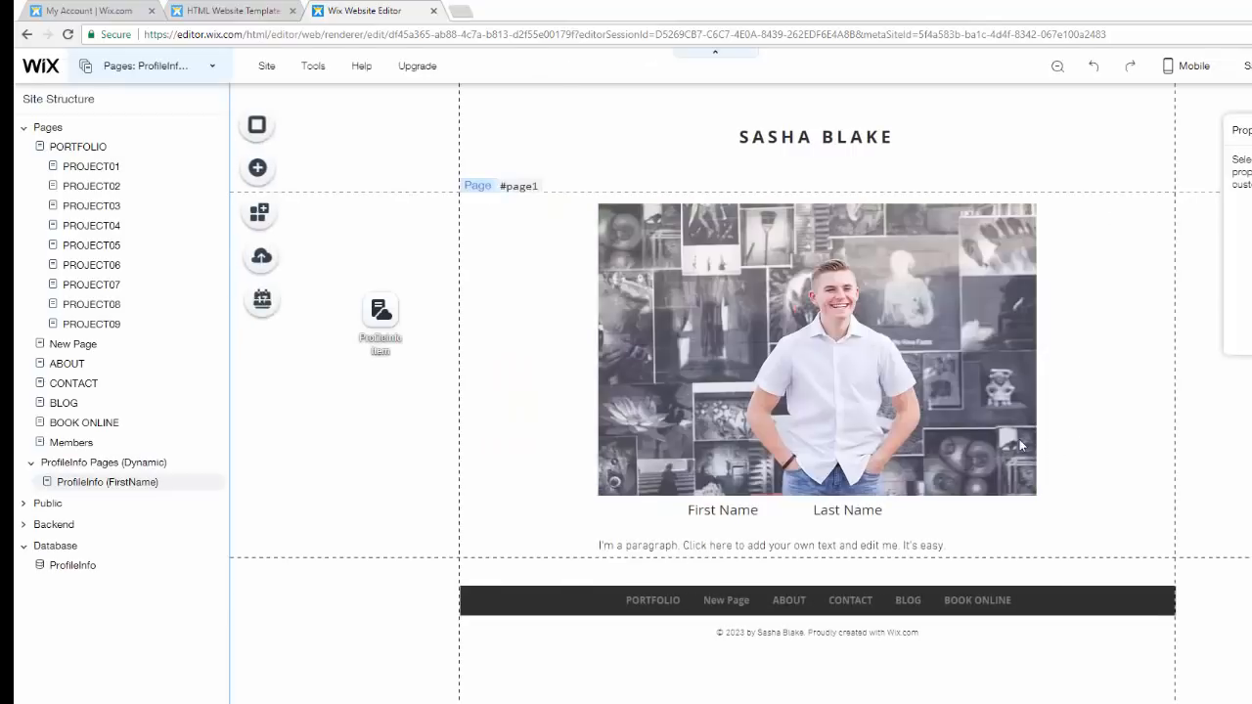